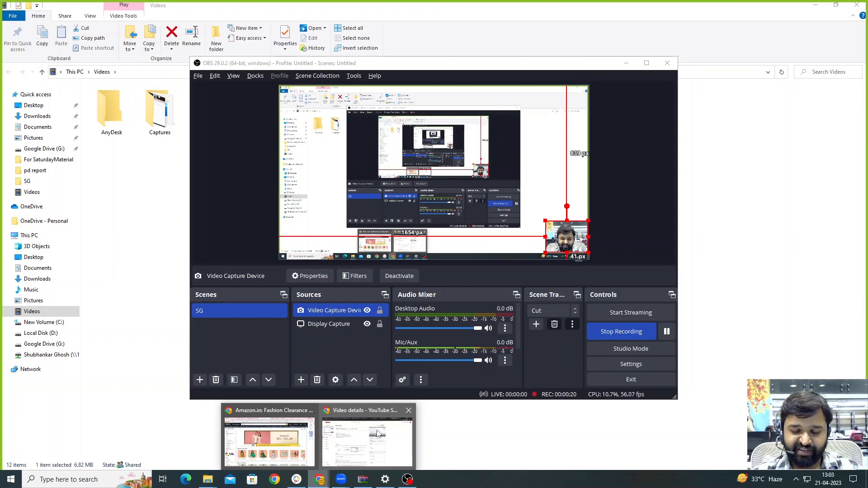
# Play the part 1 live dashboard video in full screen from YouTube Studio, skim to its end and leave full screen.
pyautogui.click(378, 433)
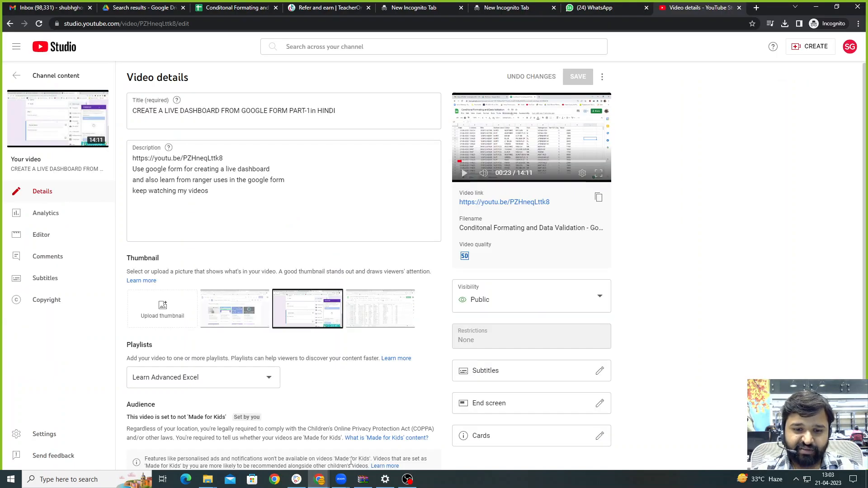
pyautogui.click(599, 177)
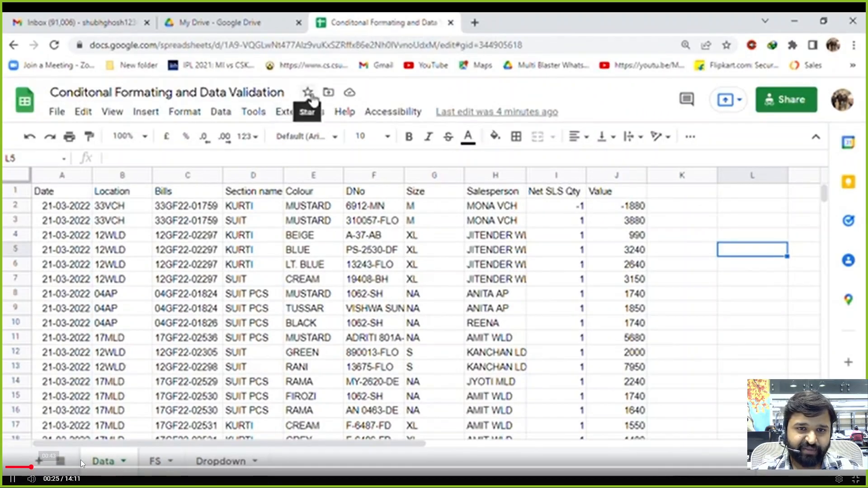
pyautogui.click(442, 466)
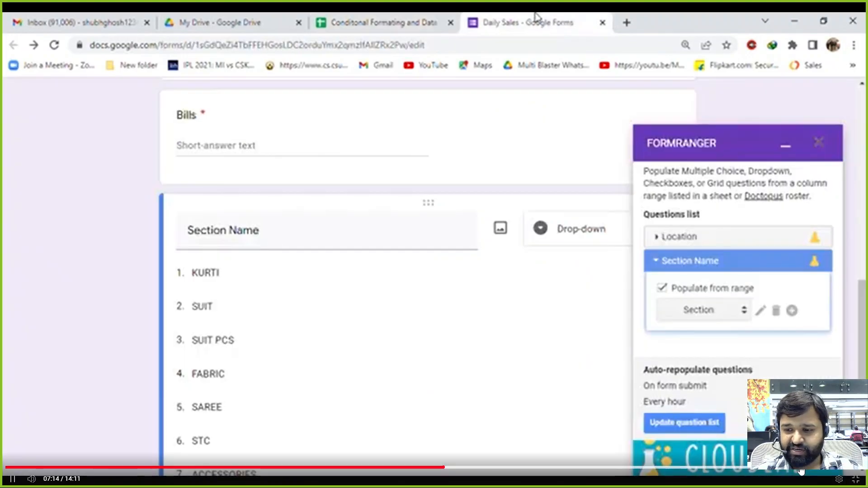
pyautogui.click(800, 467)
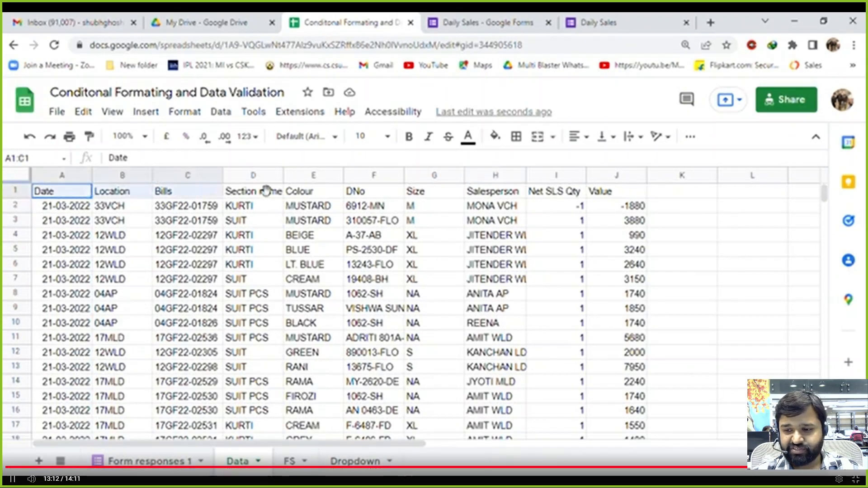
pyautogui.click(818, 468)
pyautogui.click(842, 469)
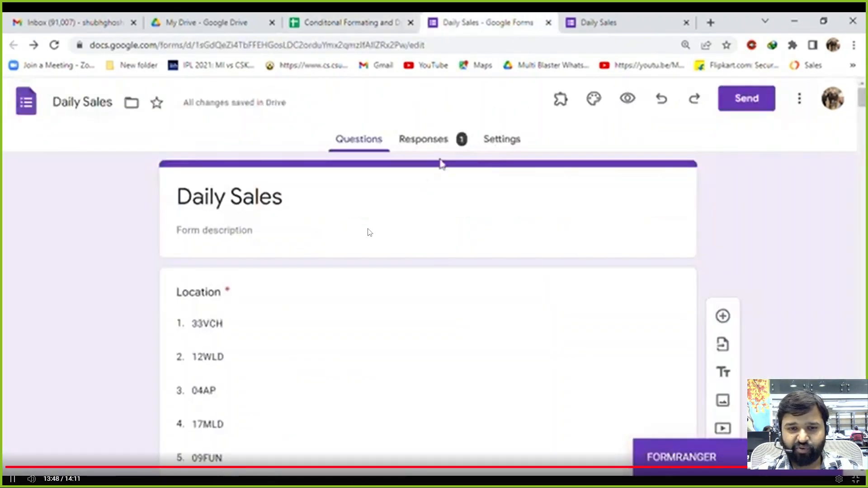
pyautogui.click(854, 469)
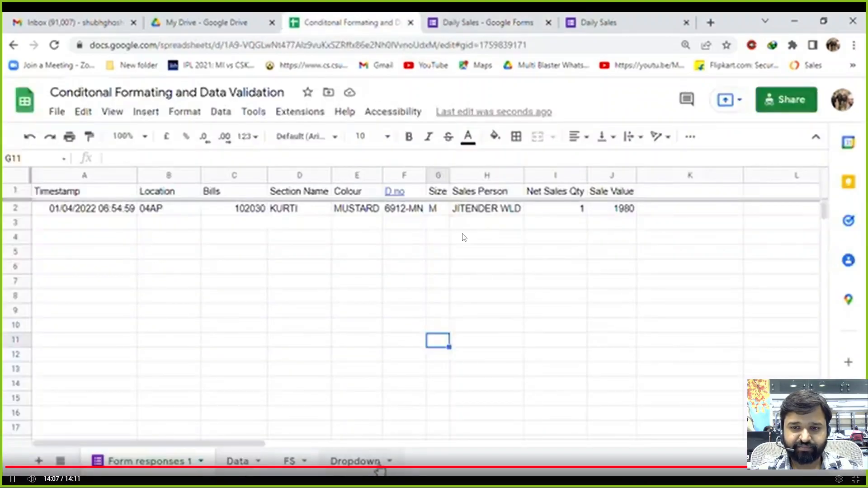
pyautogui.click(464, 237)
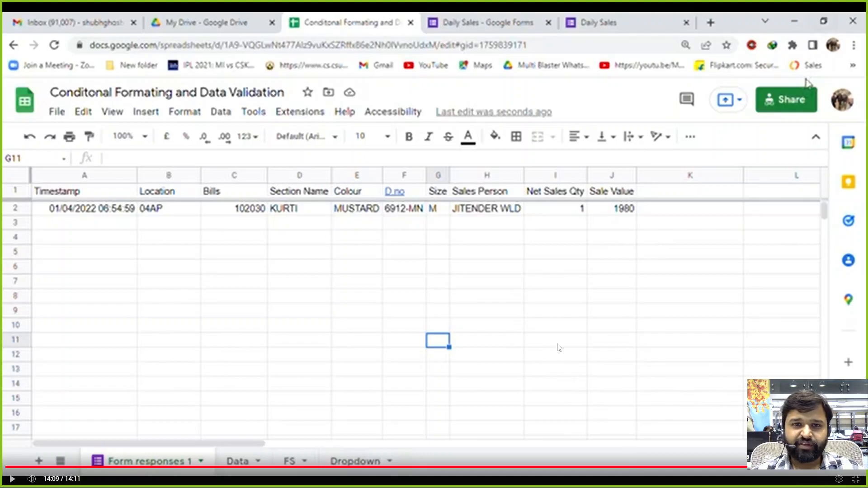
pyautogui.doubleClick(588, 290)
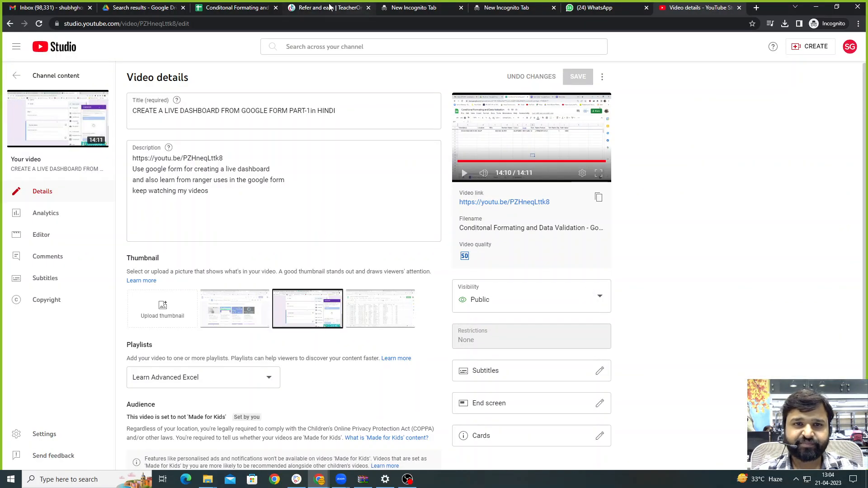
# Switch to the Conditonal Formating and Data Validation spreadsheet and select columns A to J of the Form responses 1 sheet.
pyautogui.click(236, 7)
pyautogui.click(451, 310)
pyautogui.click(450, 214)
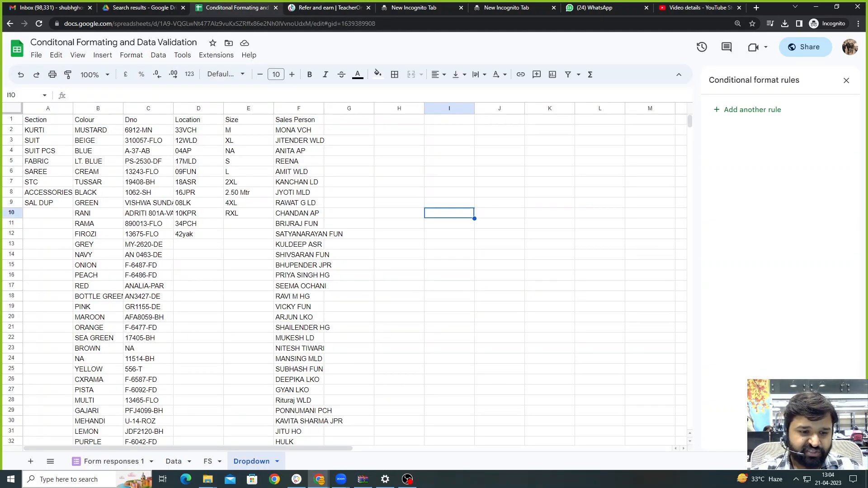
pyautogui.click(124, 464)
pyautogui.click(364, 290)
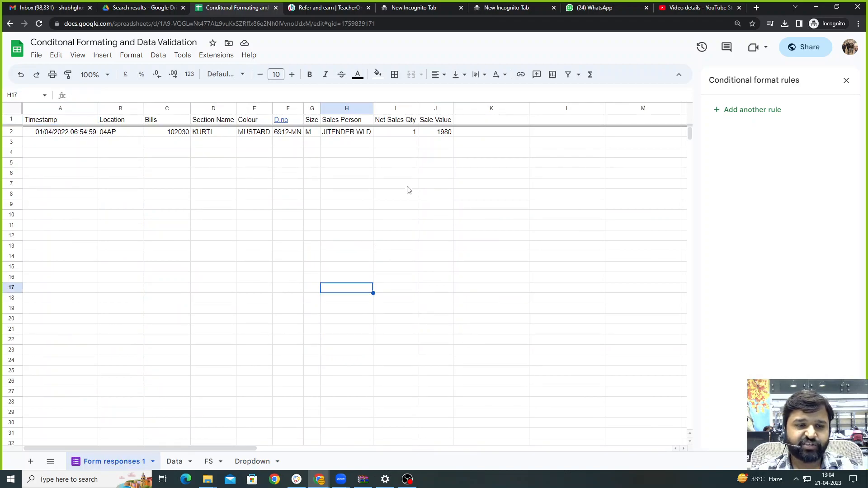
pyautogui.click(410, 186)
pyautogui.moveTo(77, 109); pyautogui.dragTo(427, 106)
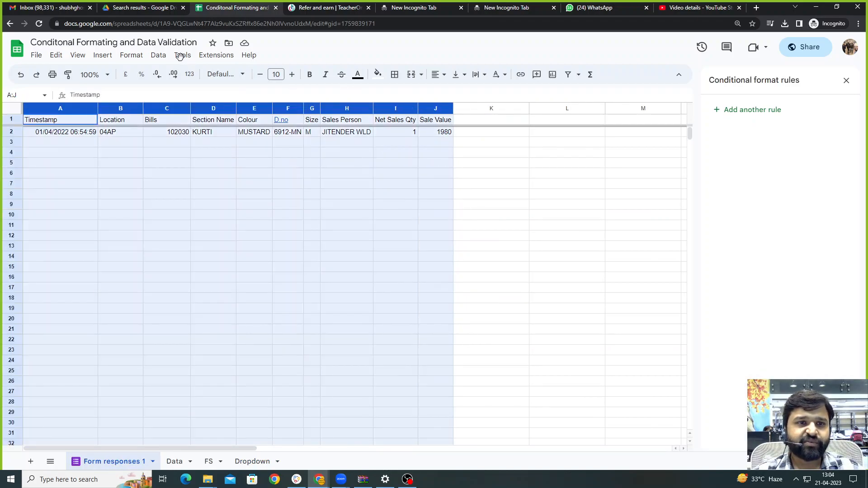
# Open the linked Daily Sales form for editing, look through its questions and return to the Form responses 1 sheet.
pyautogui.click(158, 54)
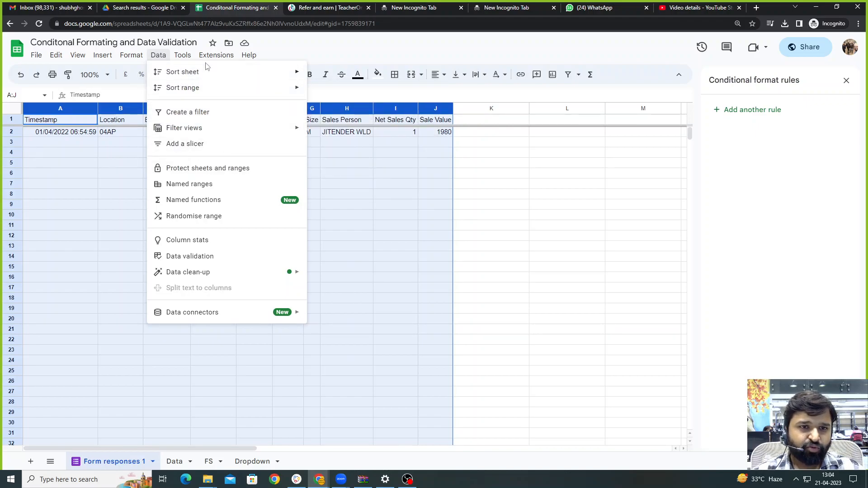
pyautogui.moveTo(183, 55)
pyautogui.moveTo(278, 93)
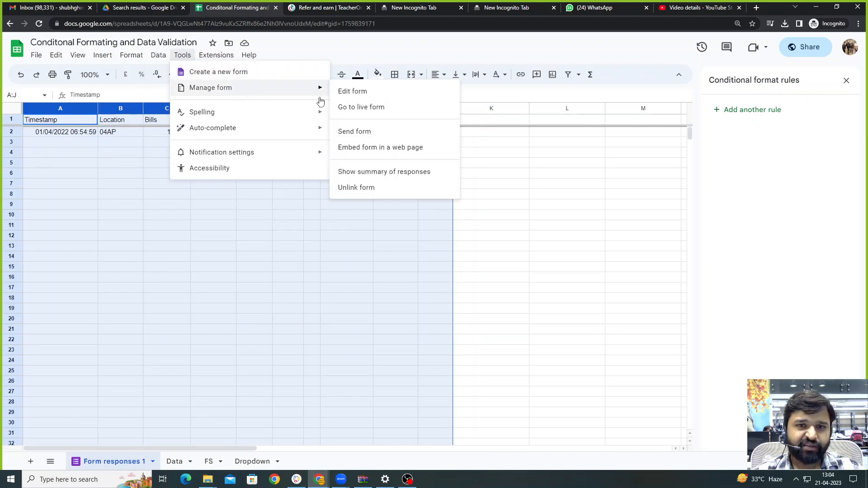
pyautogui.click(394, 95)
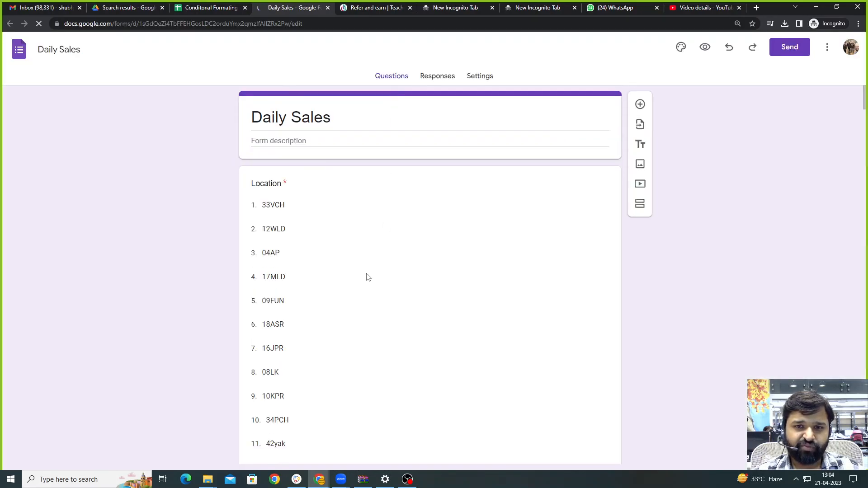
pyautogui.scroll(-5, 379, 309)
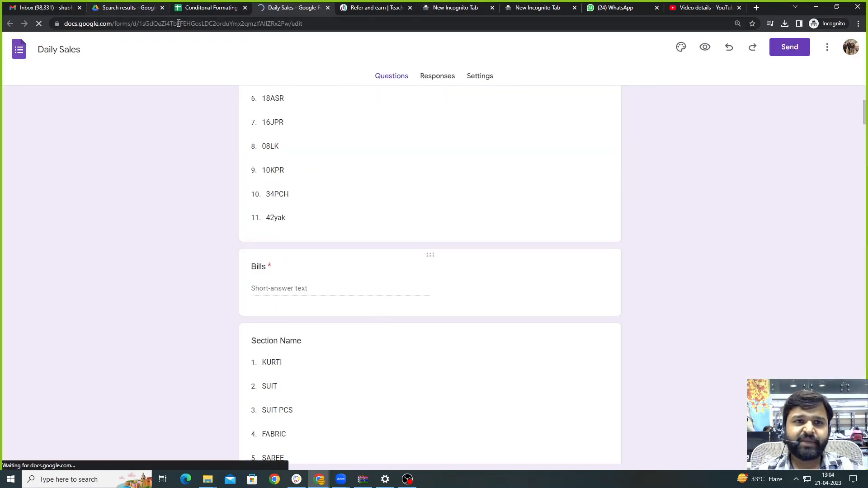
pyautogui.click(196, 9)
pyautogui.click(533, 176)
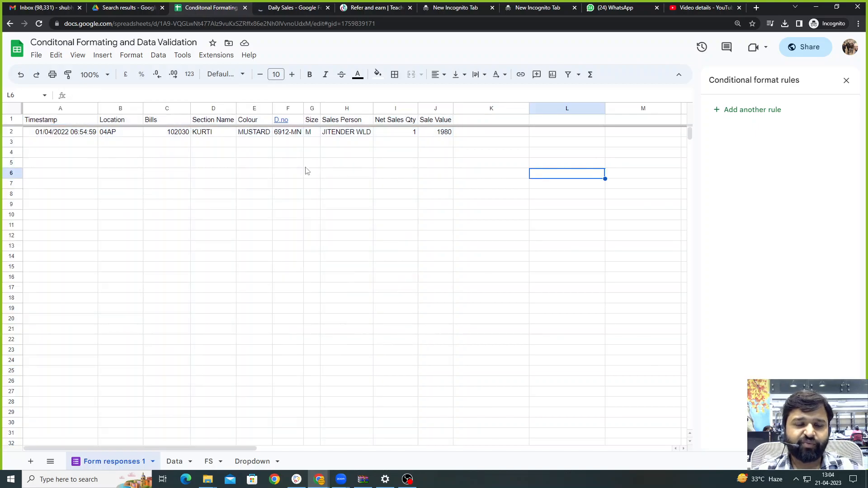
pyautogui.click(393, 246)
pyautogui.click(111, 308)
pyautogui.click(348, 229)
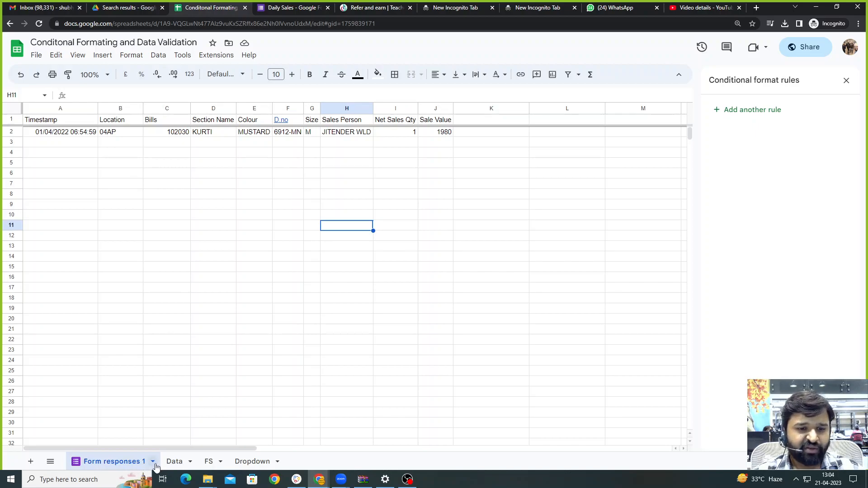
# Copy B2:J32 from the Data sheet and paste it into Form responses 1 starting at B3.
pyautogui.click(173, 462)
pyautogui.click(538, 215)
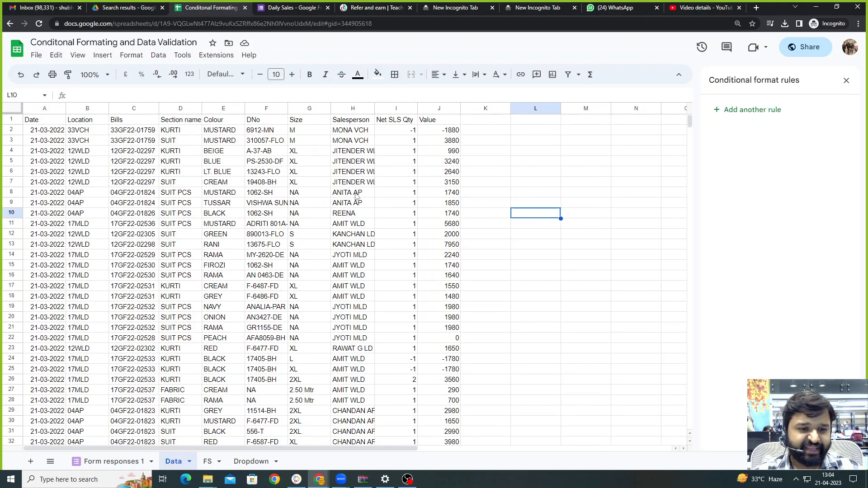
pyautogui.moveTo(95, 129); pyautogui.dragTo(427, 448)
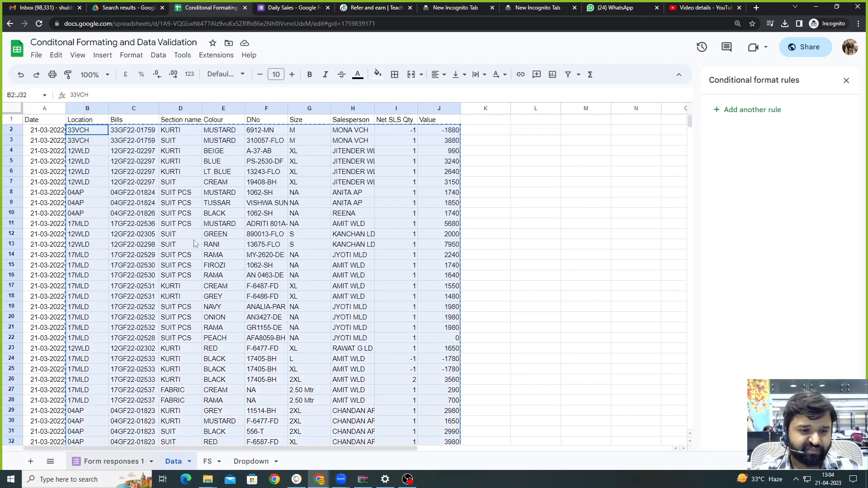
pyautogui.click(113, 461)
pyautogui.click(117, 144)
pyautogui.hotkey('ctrl', 'v')
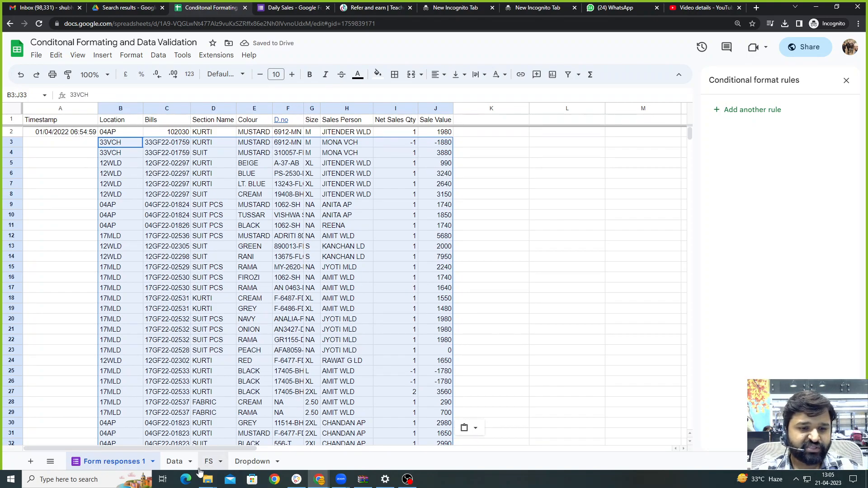
# Examine the remaining records of the Data sheet and select the Date column from A110 down to its last entry.
pyautogui.click(174, 462)
pyautogui.scroll(-15, 71, 208)
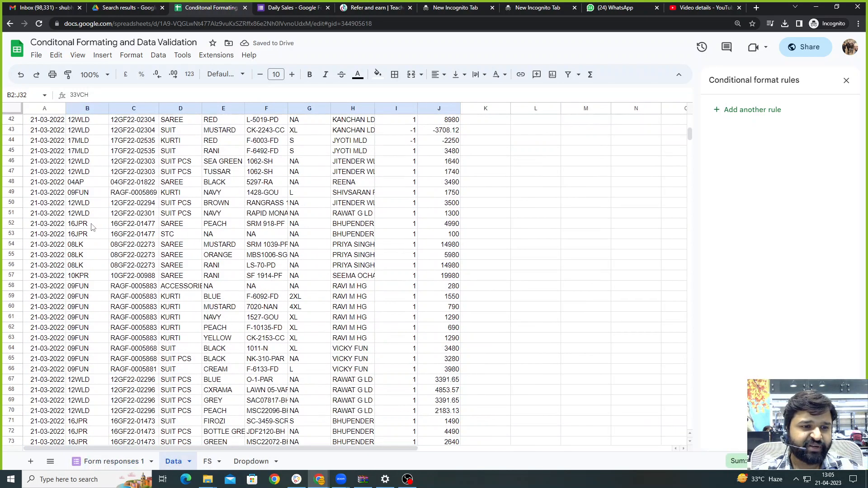
pyautogui.scroll(-8, 236, 341)
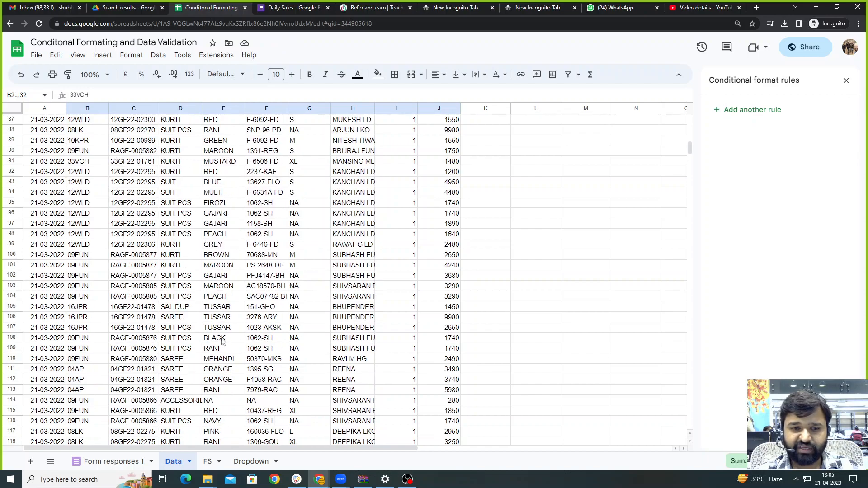
pyautogui.click(45, 359)
pyautogui.hotkey('ctrl', 'shift', 'Down')
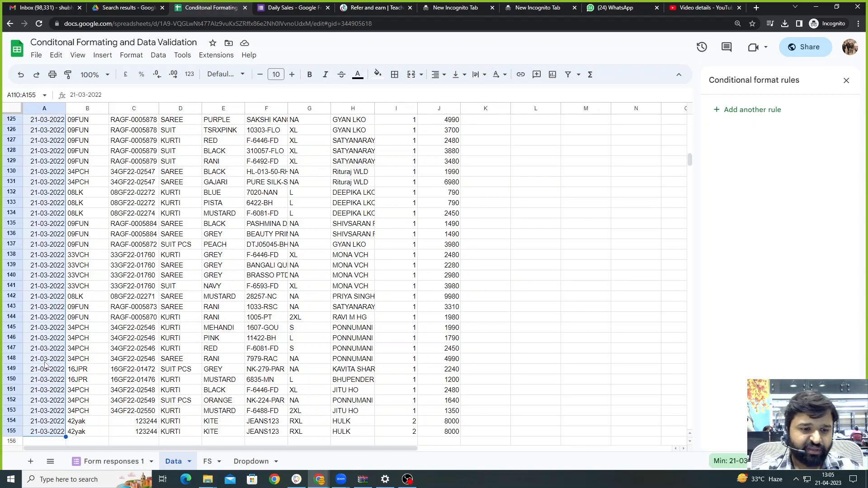
# Extend the timestamp in A2 of Form responses 1 as a daily date series down to A33.
pyautogui.click(125, 462)
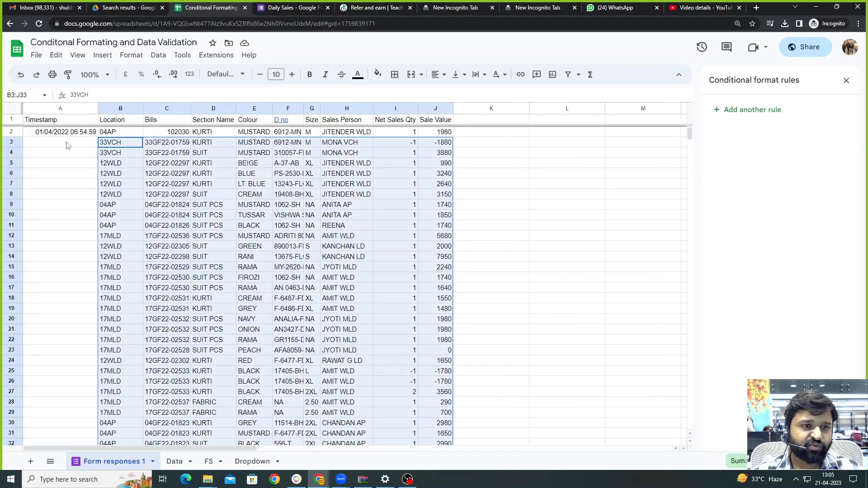
pyautogui.click(94, 134)
pyautogui.moveTo(98, 137); pyautogui.dragTo(77, 436)
pyautogui.scroll(-3, 129, 352)
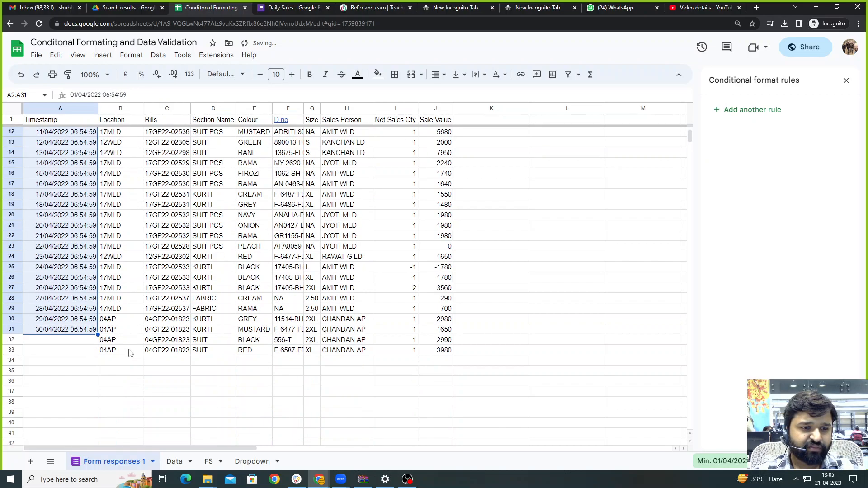
pyautogui.moveTo(96, 335); pyautogui.dragTo(97, 353)
pyautogui.scroll(3, 133, 288)
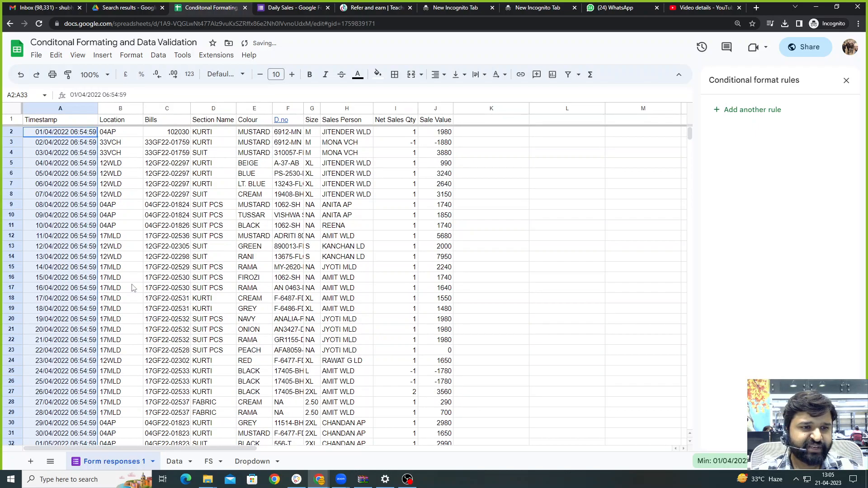
# Fill A2:A7 with the timestamp 01/04/2022 06:54:59.
pyautogui.click(64, 186)
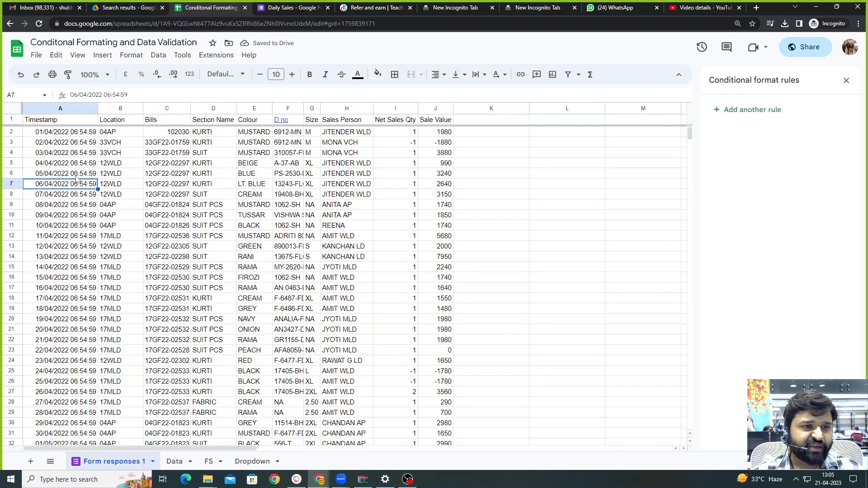
pyautogui.moveTo(66, 132); pyautogui.dragTo(78, 183)
pyautogui.hotkey('ctrl', 'd')
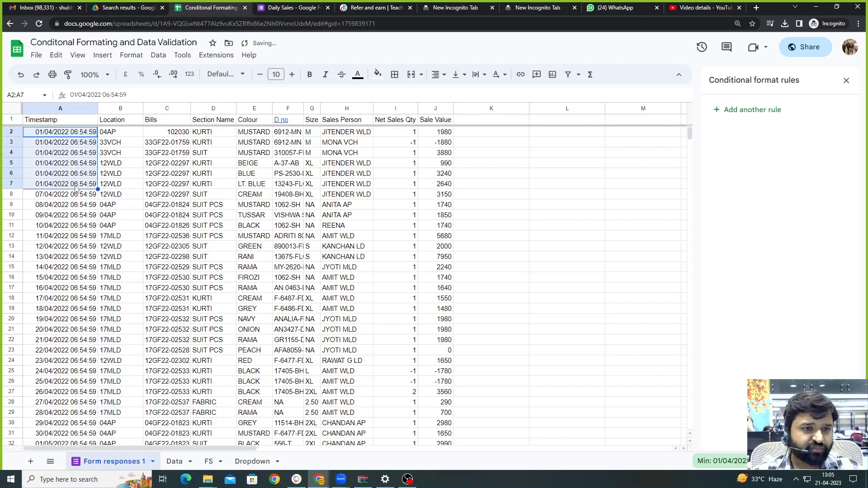
pyautogui.doubleClick(83, 195)
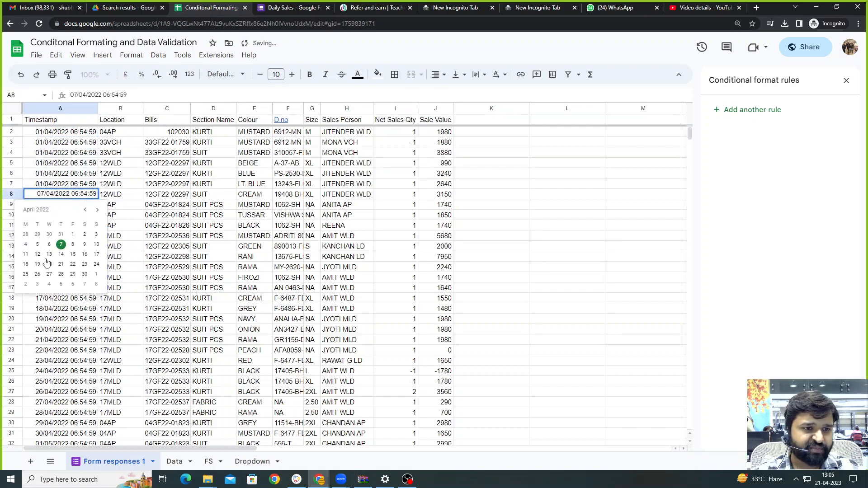
pyautogui.click(84, 235)
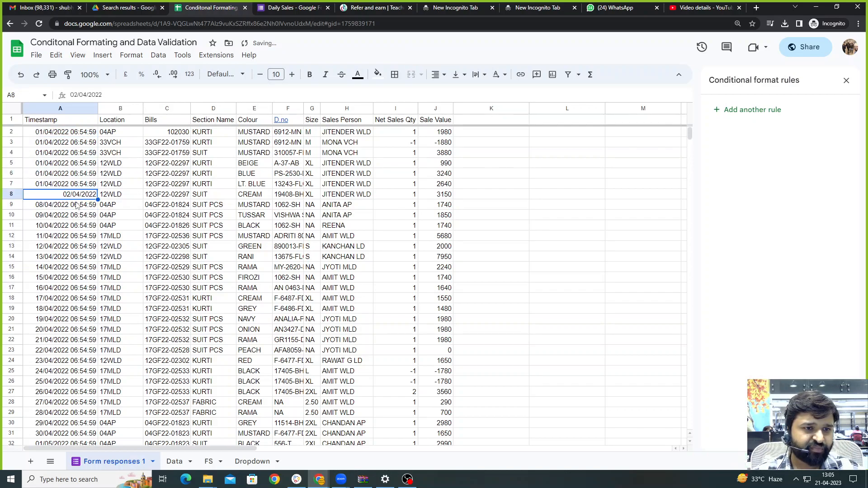
pyautogui.hotkey('ctrl', 'z')
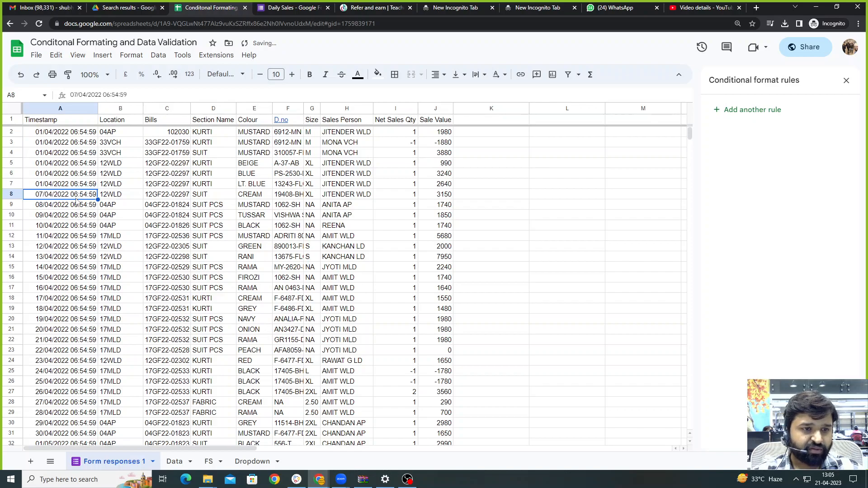
# Change the timestamp in A8 to 02/04/2022 06:54:59.
pyautogui.doubleClick(40, 196)
pyautogui.click(77, 94)
pyautogui.press('BackSpace')
pyautogui.write('2')
pyautogui.press('Return')
# Copy the timestamp from A8 down through A13.
pyautogui.press('Up')
pyautogui.hotkey('shift', 'Down')
pyautogui.hotkey('shift', 'Down')
pyautogui.hotkey('shift', 'Down')
pyautogui.hotkey('shift', 'Down')
pyautogui.hotkey('shift', 'Down')
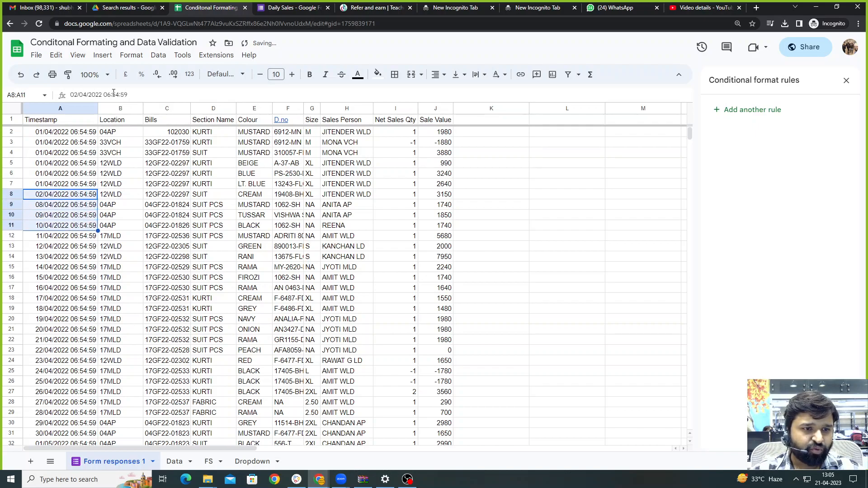
pyautogui.press('Down')
pyautogui.press('Down')
pyautogui.press('Down')
pyautogui.press('Down')
pyautogui.press('Down')
pyautogui.press('Down')
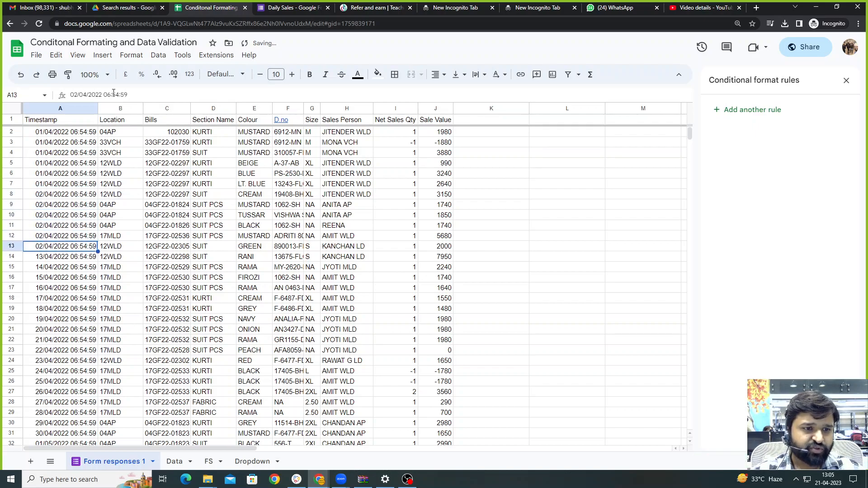
# Change the timestamp in A14 to 03/04/2022 06:54:59.
pyautogui.click(77, 94)
pyautogui.press('BackSpace')
pyautogui.press('BackSpace')
pyautogui.write('03')
pyautogui.press('Return')
pyautogui.press('Up')
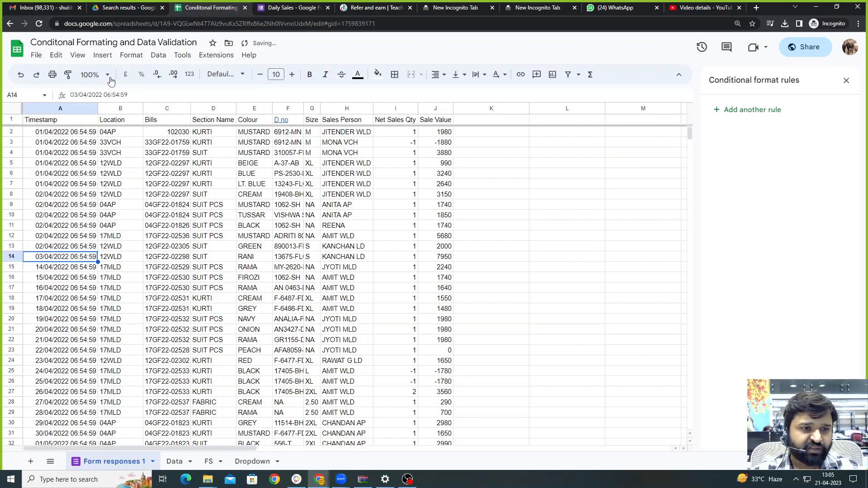
# Copy the timestamp from A14 down through A23.
pyautogui.hotkey('shift', 'Down')
pyautogui.hotkey('shift', 'Down')
pyautogui.hotkey('shift', 'Down')
pyautogui.hotkey('shift', 'Down')
pyautogui.hotkey('shift', 'Down')
pyautogui.hotkey('shift', 'Down')
pyautogui.hotkey('shift', 'Down')
pyautogui.hotkey('shift', 'Down')
pyautogui.hotkey('shift', 'Down')
pyautogui.hotkey('ctrl', 'd')
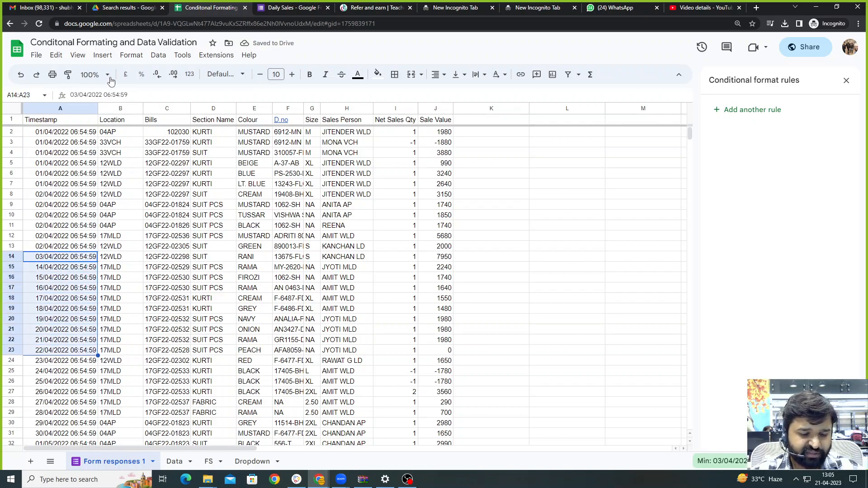
# Change the timestamp in A24 to 04/04/2022 06:54:59.
pyautogui.scroll(-2, 122, 302)
pyautogui.doubleClick(71, 289)
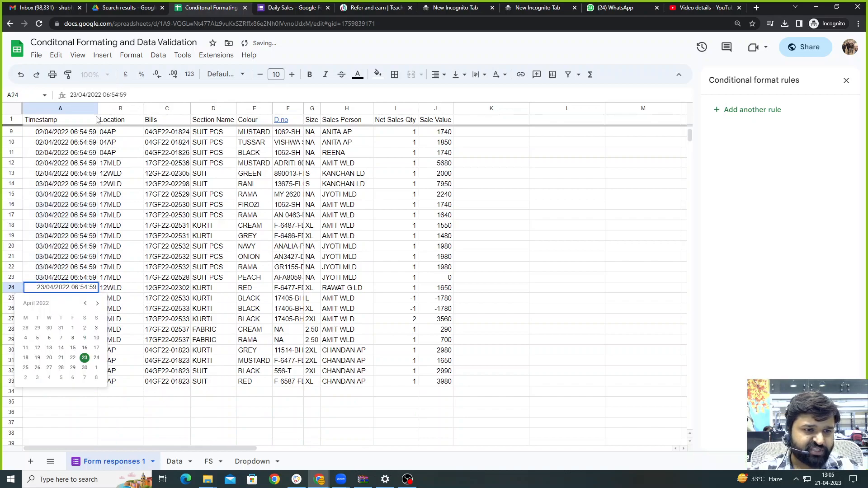
pyautogui.press('BackSpace')
pyautogui.press('BackSpace')
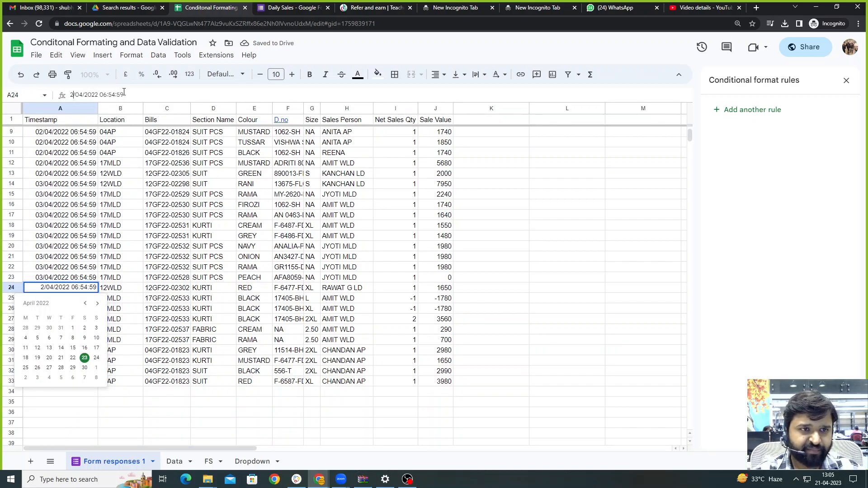
pyautogui.write('04')
pyautogui.press('Return')
# Copy the timestamp from A24 down through A33, the last record.
pyautogui.press('Up')
pyautogui.hotkey('shift', 'Down')
pyautogui.hotkey('shift', 'Down')
pyautogui.hotkey('shift', 'Down')
pyautogui.hotkey('shift', 'Down')
pyautogui.hotkey('shift', 'Down')
pyautogui.hotkey('shift', 'Down')
pyautogui.hotkey('shift', 'Down')
pyautogui.hotkey('shift', 'Down')
pyautogui.hotkey('shift', 'Down')
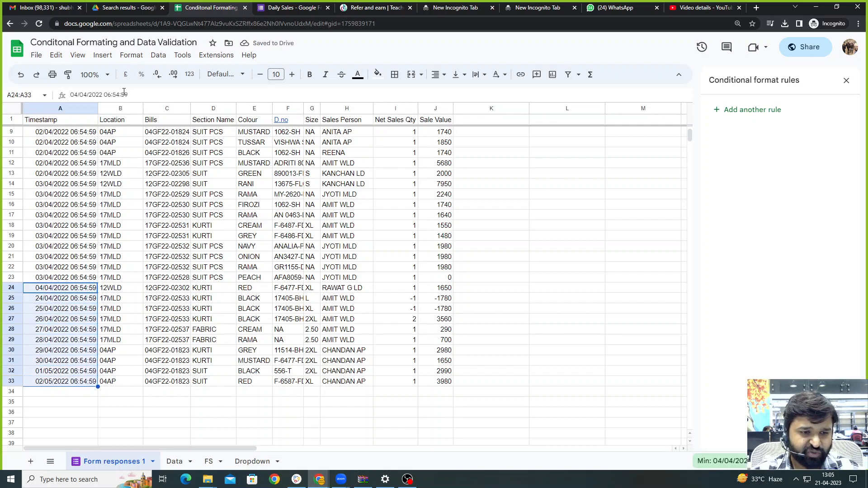
pyautogui.scroll(2, 483, 199)
pyautogui.hotkey('ctrl', 'd')
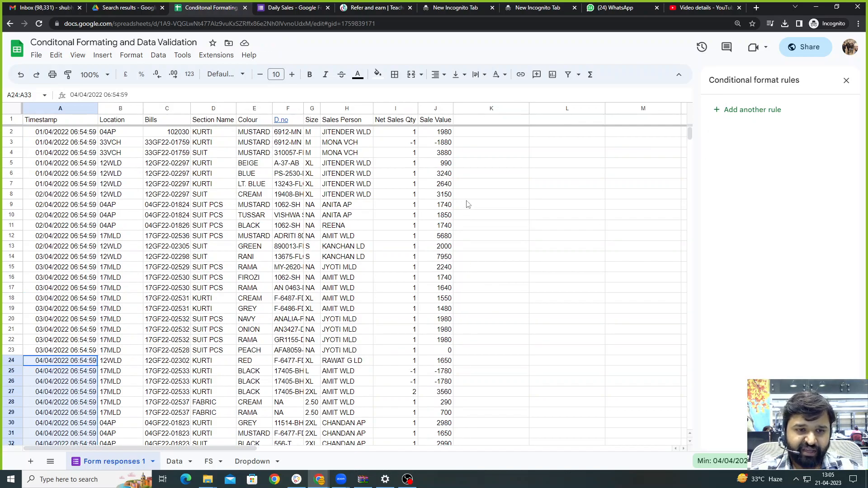
# Examine the column headers and first records of the form responses, from Timestamp across to Sale Value.
pyautogui.click(70, 134)
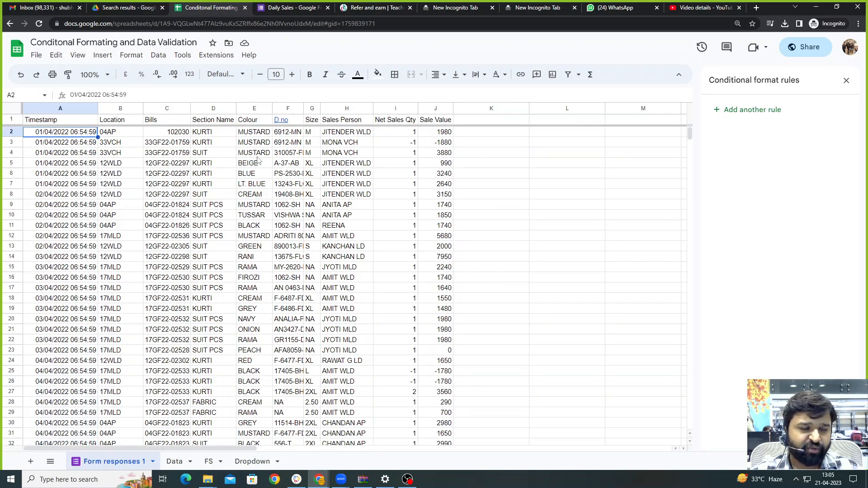
pyautogui.press('Right')
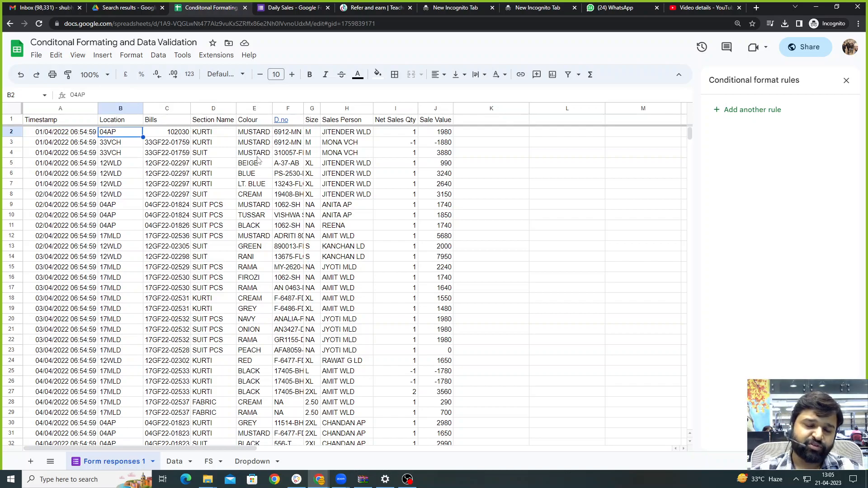
pyautogui.press('Down')
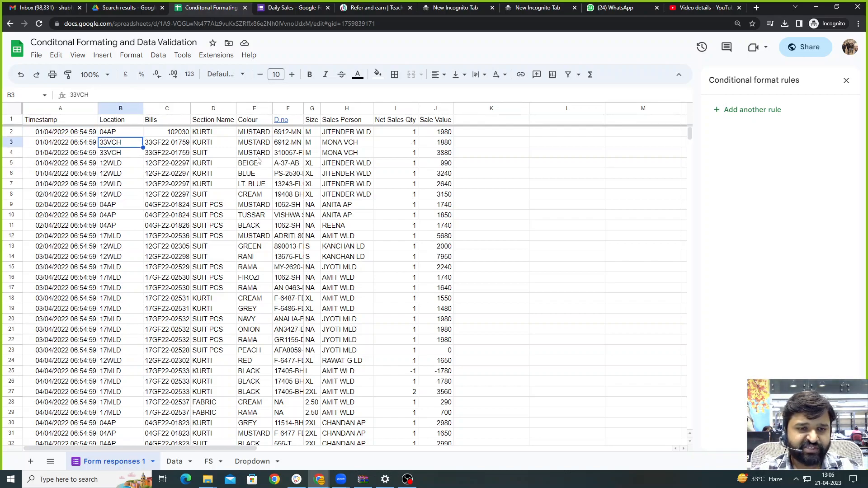
pyautogui.press('Up')
pyautogui.press('Right')
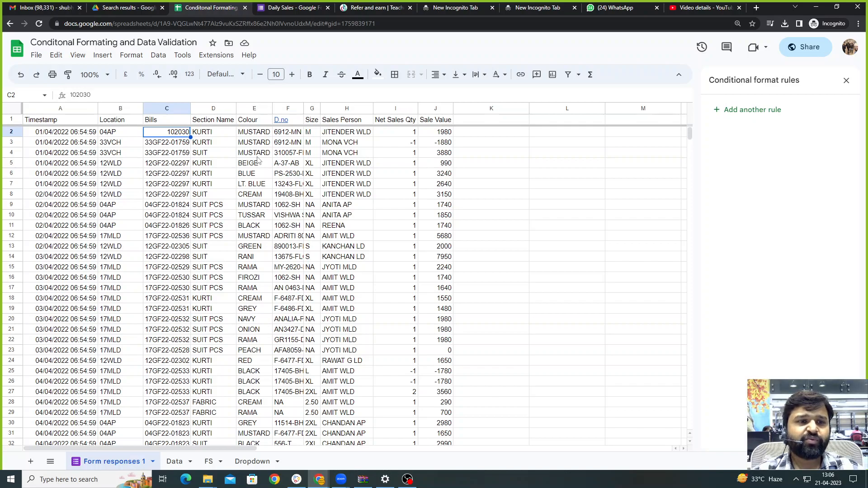
pyautogui.press('Left')
pyautogui.press('Up')
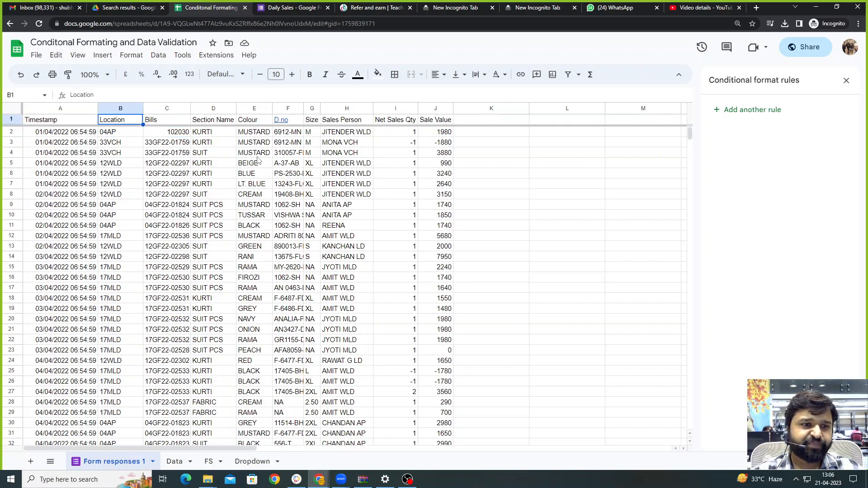
pyautogui.press('Right')
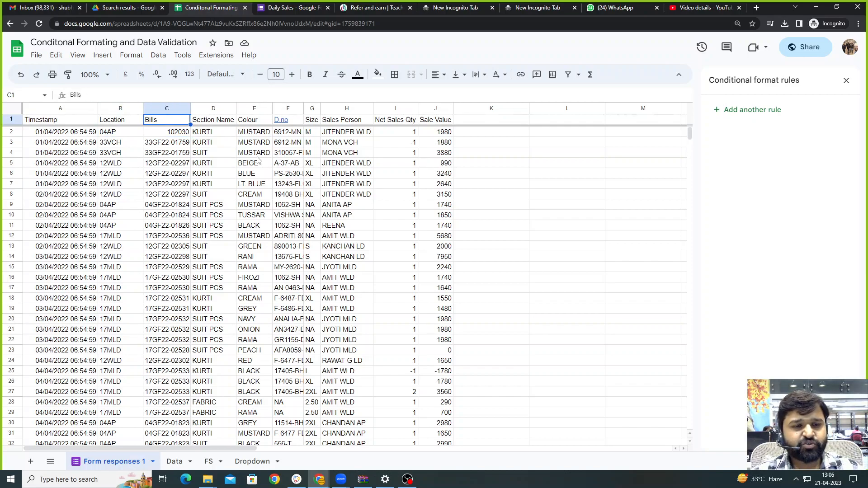
pyautogui.press('Down')
pyautogui.press('Up')
pyautogui.press('Right')
pyautogui.press('Down')
pyautogui.press('Right')
pyautogui.press('Up')
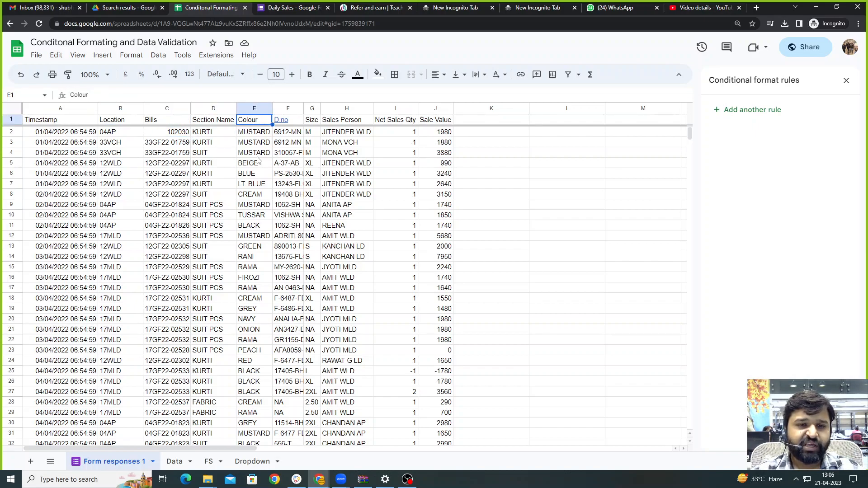
pyautogui.press('Right')
pyautogui.press('Right')
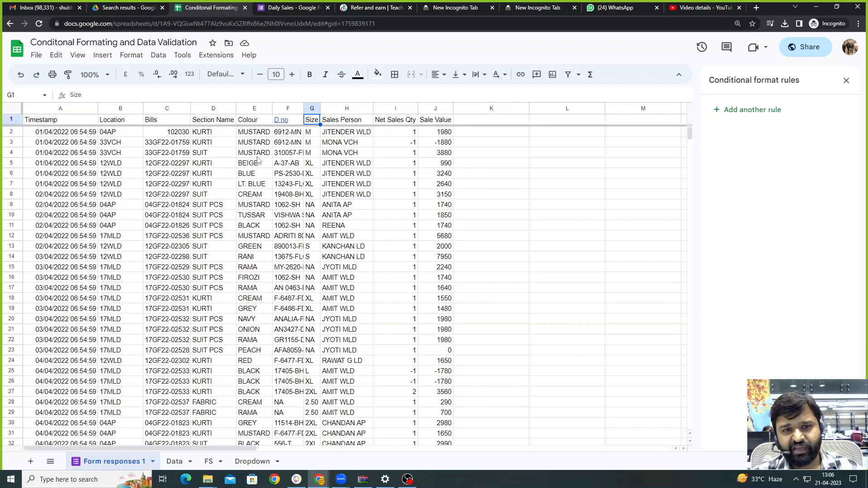
pyautogui.press('Right')
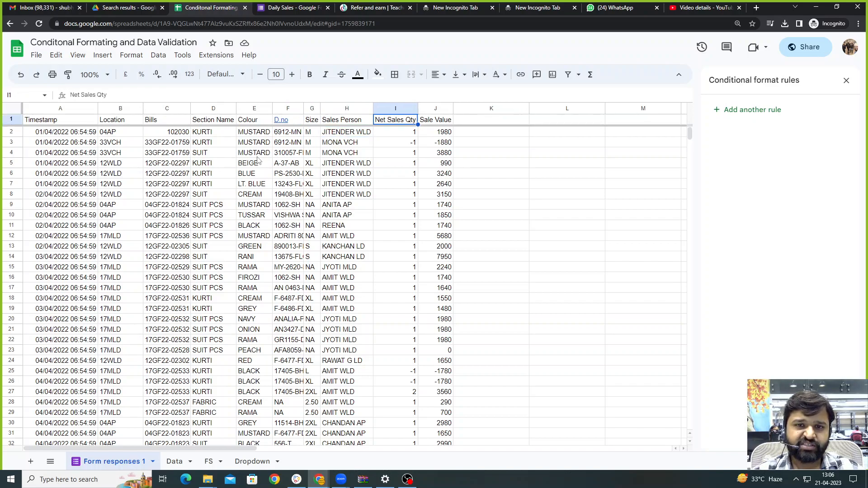
pyautogui.press('Down')
pyautogui.press('Right')
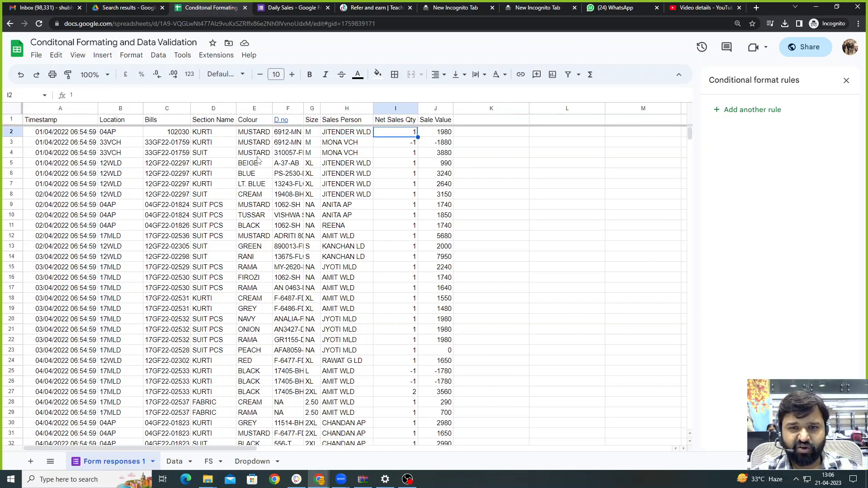
pyautogui.press('Up')
pyautogui.press('Down')
pyautogui.press('Right')
pyautogui.press('Up')
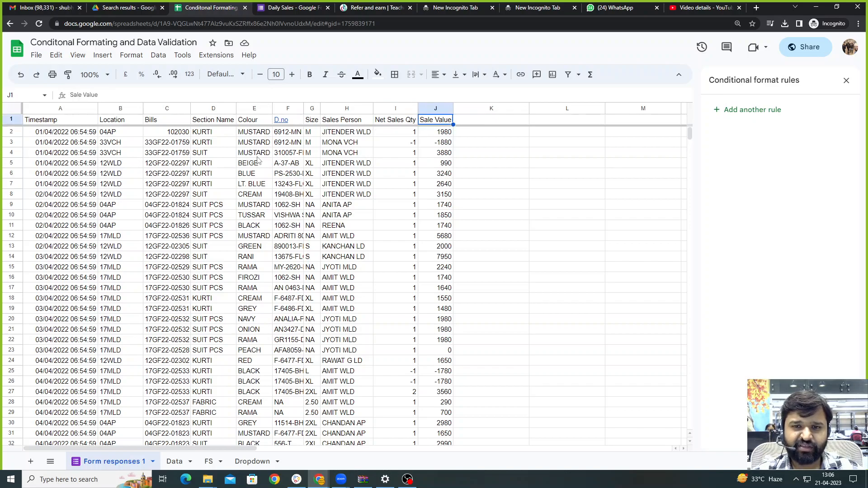
pyautogui.press('Down')
pyautogui.press('Right')
pyautogui.press('Right')
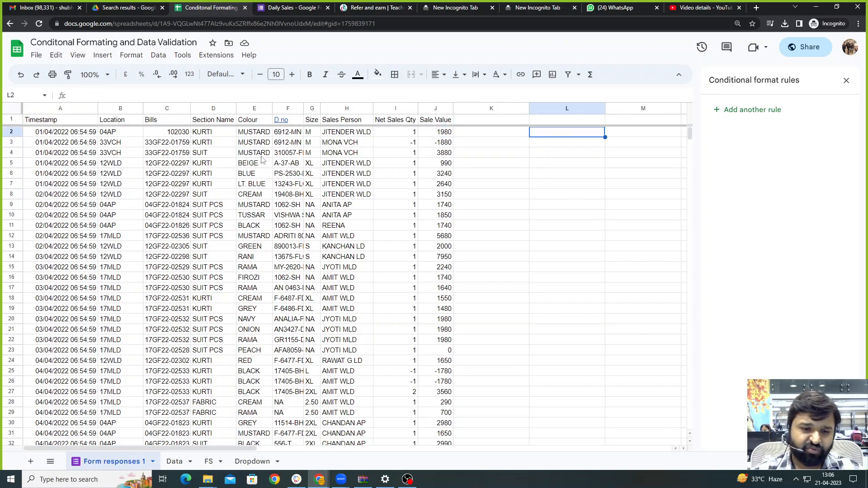
# Add a new sheet after Form responses 1 and name it Dashboard.
pyautogui.click(31, 462)
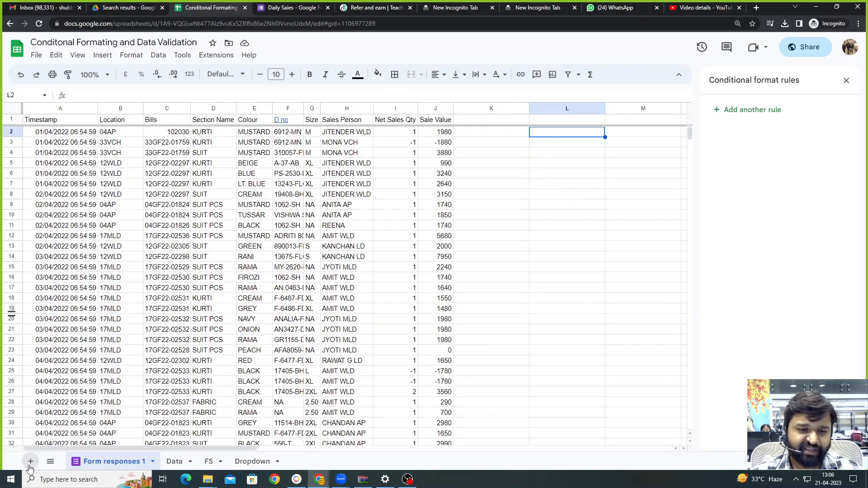
pyautogui.doubleClick(177, 462)
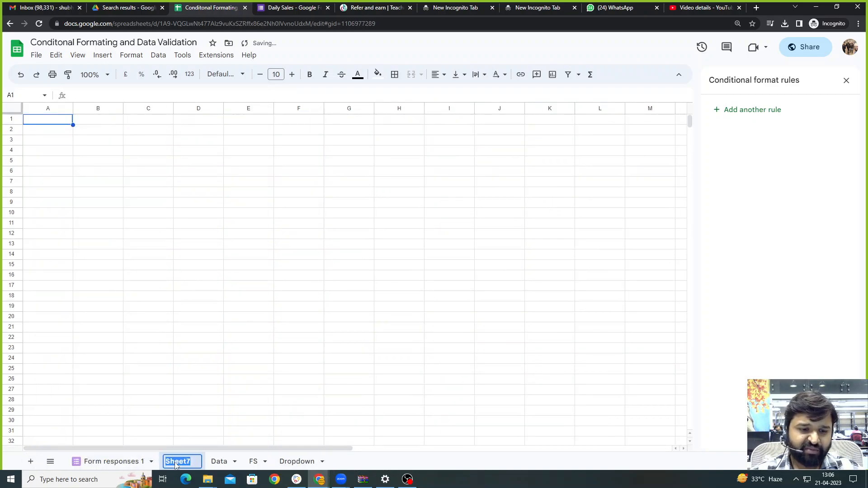
pyautogui.write('Dashboard')
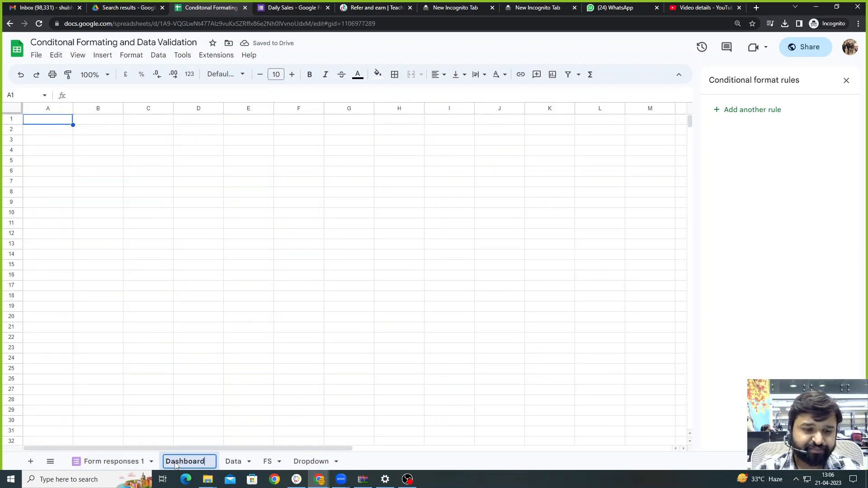
pyautogui.click(196, 266)
pyautogui.click(85, 151)
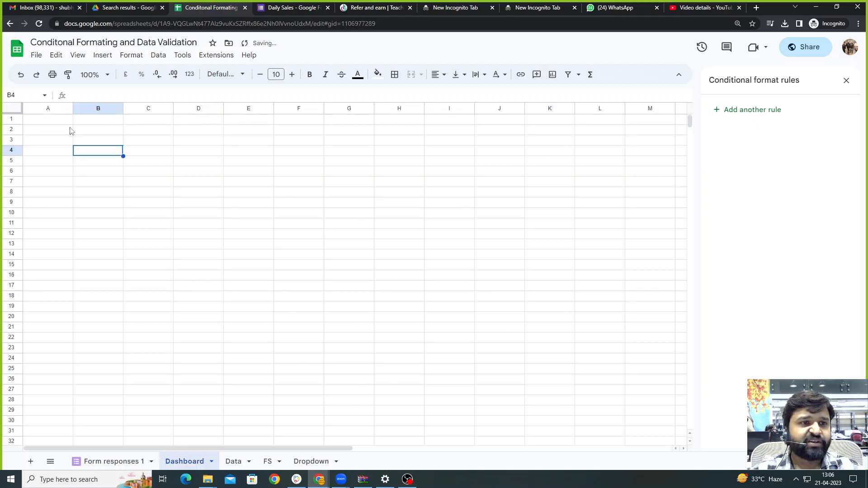
# Hide the gridlines on the Dashboard sheet.
pyautogui.click(36, 55)
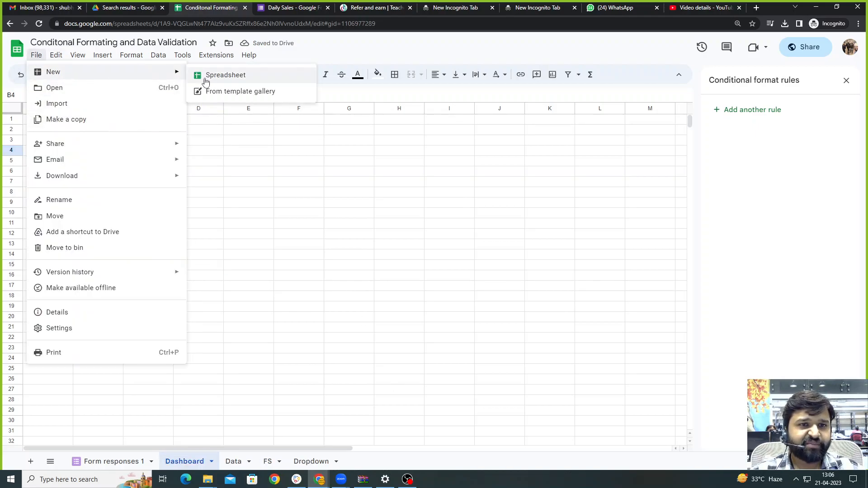
pyautogui.moveTo(78, 56)
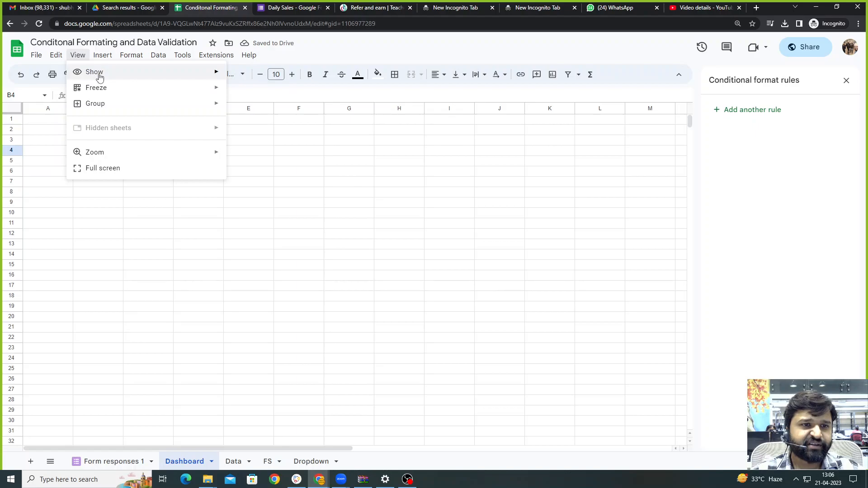
pyautogui.moveTo(97, 72)
pyautogui.click(271, 92)
pyautogui.click(341, 317)
pyautogui.click(122, 183)
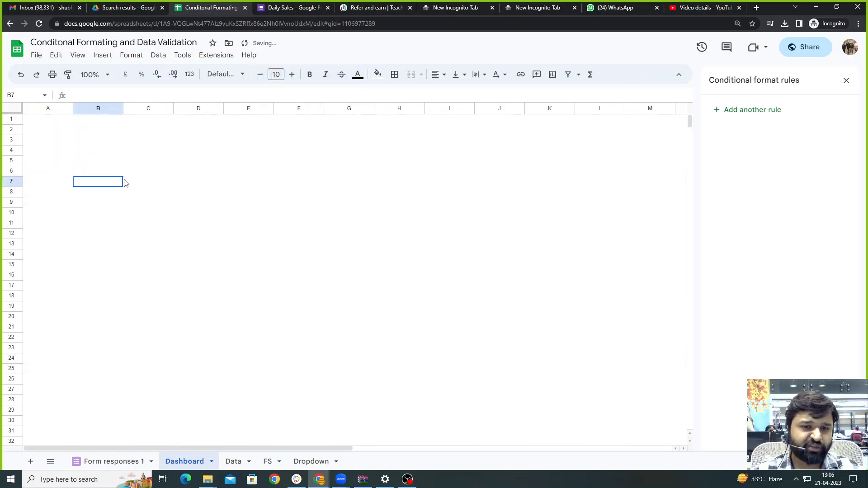
pyautogui.moveTo(98, 139); pyautogui.dragTo(552, 367)
pyautogui.click(342, 247)
pyautogui.click(199, 234)
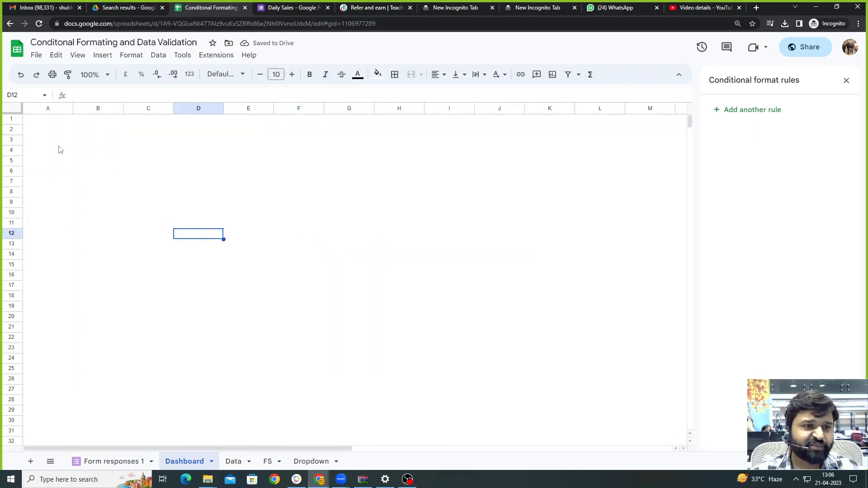
pyautogui.click(50, 139)
pyautogui.moveTo(49, 120); pyautogui.dragTo(73, 175)
pyautogui.click(228, 264)
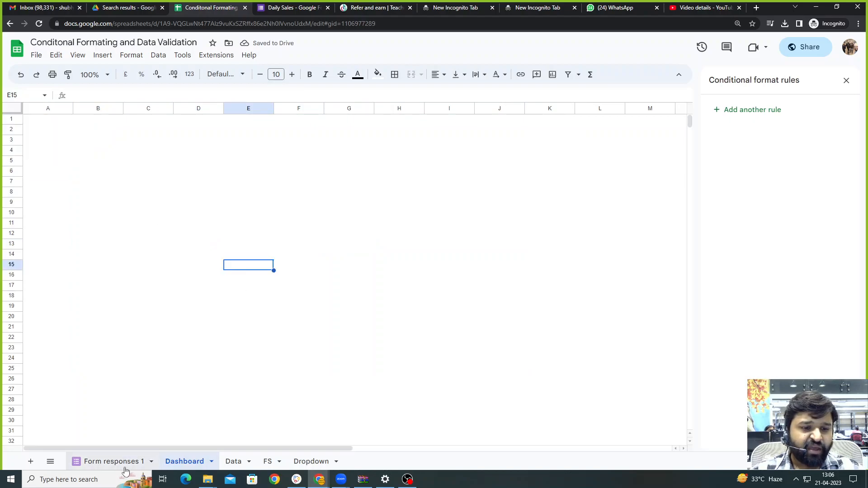
pyautogui.moveTo(46, 120); pyautogui.dragTo(80, 136)
pyautogui.click(226, 330)
pyautogui.click(132, 464)
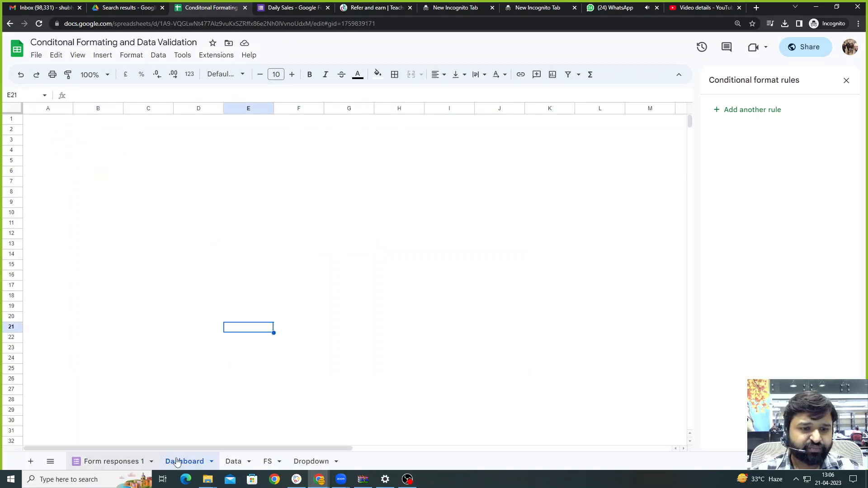
pyautogui.click(181, 462)
pyautogui.click(137, 206)
pyautogui.click(45, 140)
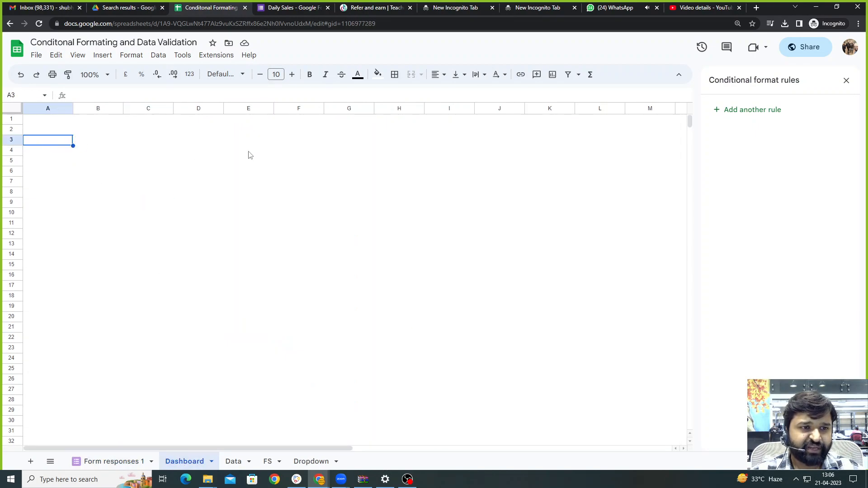
# Review the Section Name entries on the Form responses 1 sheet.
pyautogui.click(131, 461)
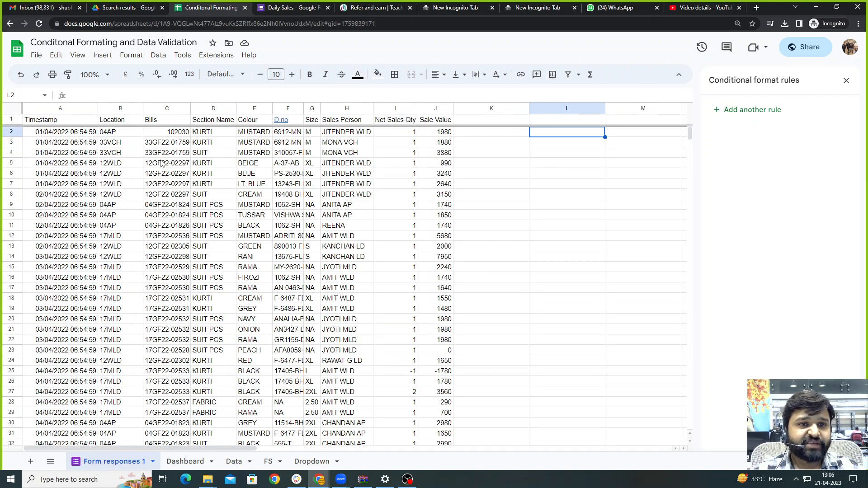
pyautogui.click(280, 277)
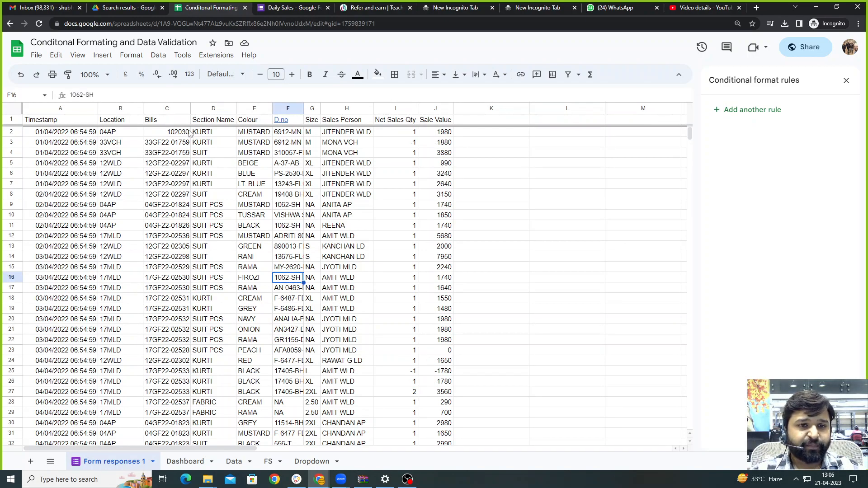
pyautogui.moveTo(211, 131); pyautogui.dragTo(200, 354)
pyautogui.scroll(-3, 268, 380)
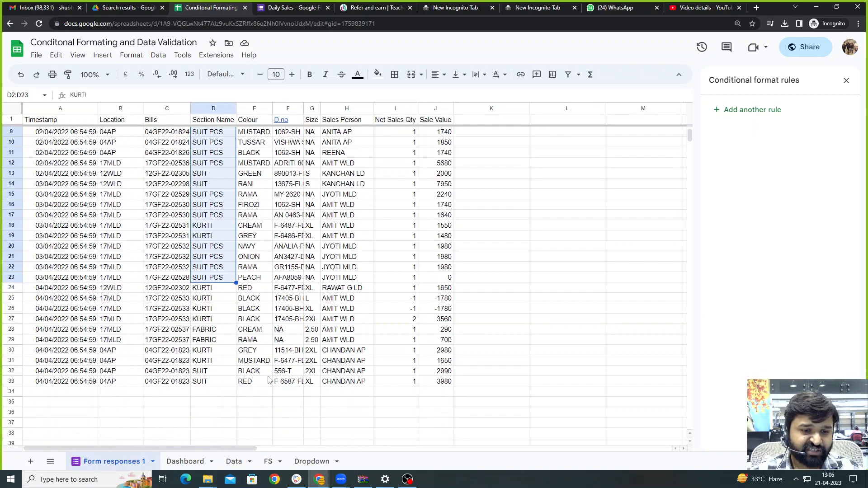
pyautogui.scroll(3, 236, 300)
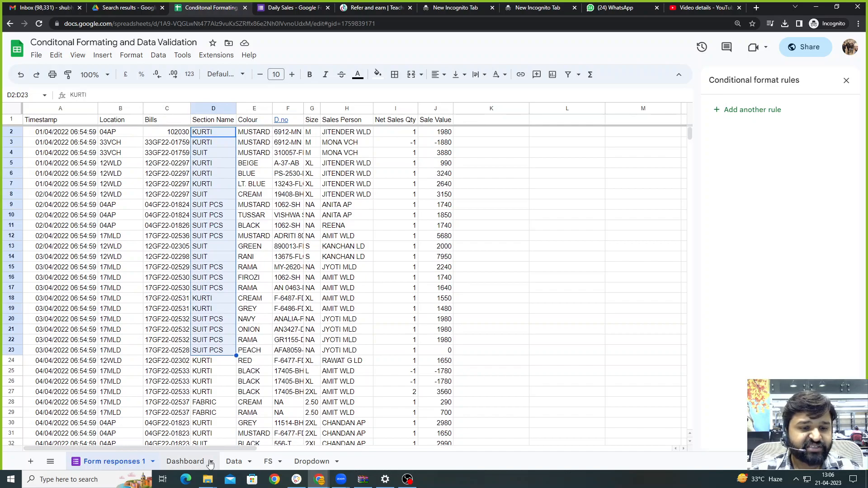
# Label cell A2 of the Dashboard sheet Date Range.
pyautogui.click(185, 461)
pyautogui.click(58, 120)
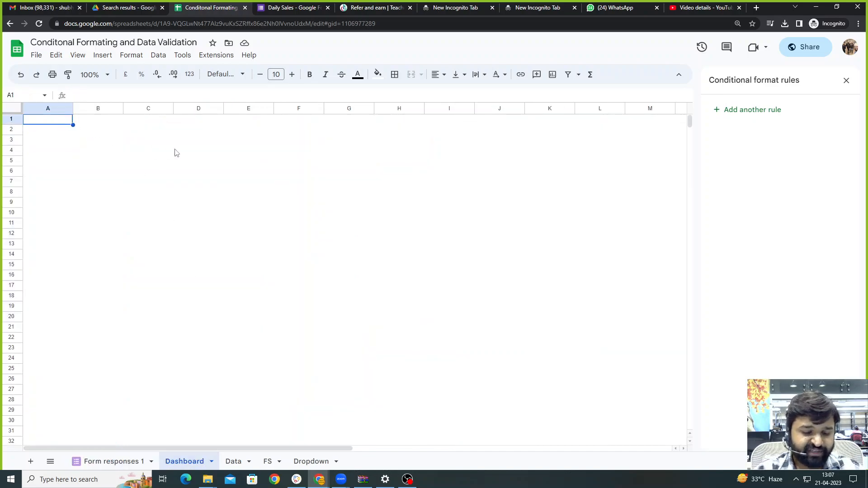
pyautogui.press('Down')
pyautogui.write('Da')
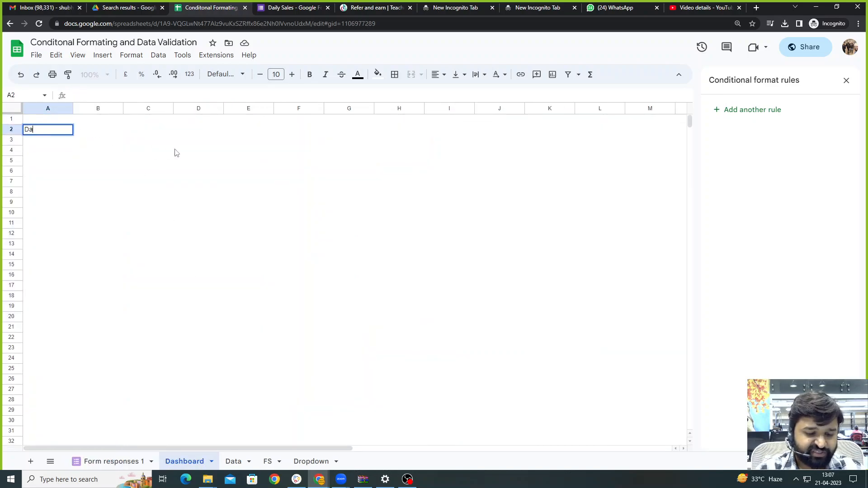
pyautogui.write('te Ran')
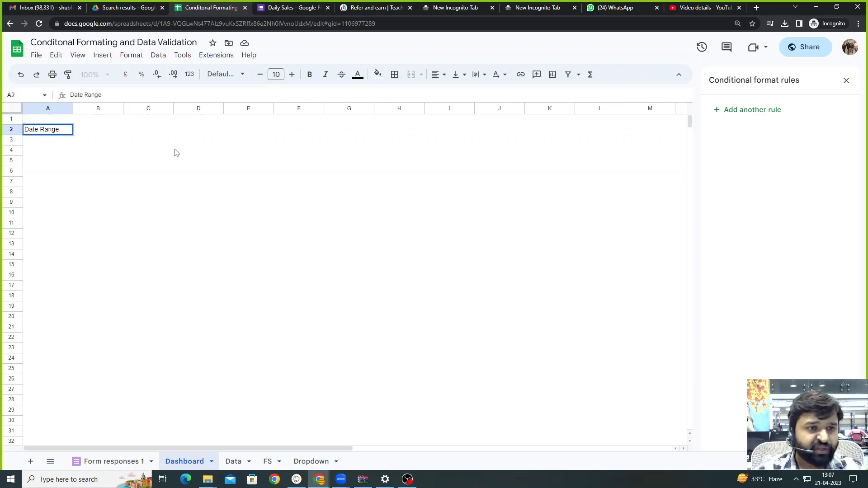
pyautogui.write('ge')
pyautogui.press('Tab')
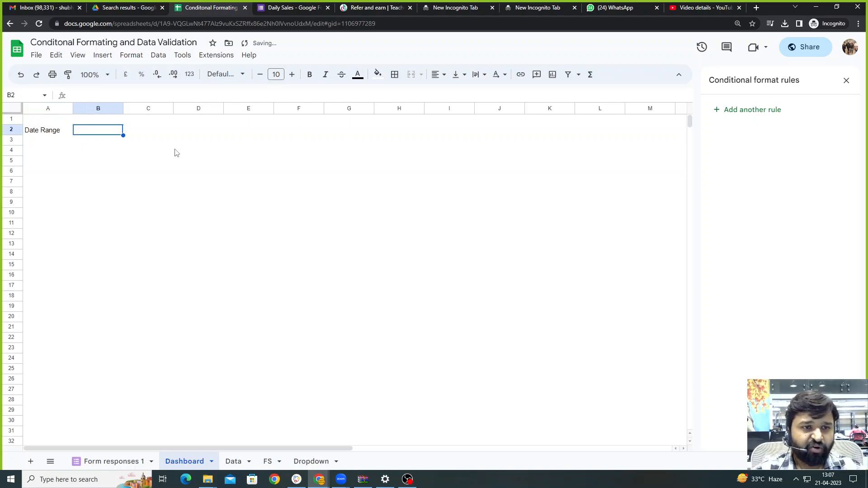
# Enter the headers Start Date in B1 and End Date in C1.
pyautogui.click(109, 120)
pyautogui.write('Start Date')
pyautogui.press('Tab')
pyautogui.write('E')
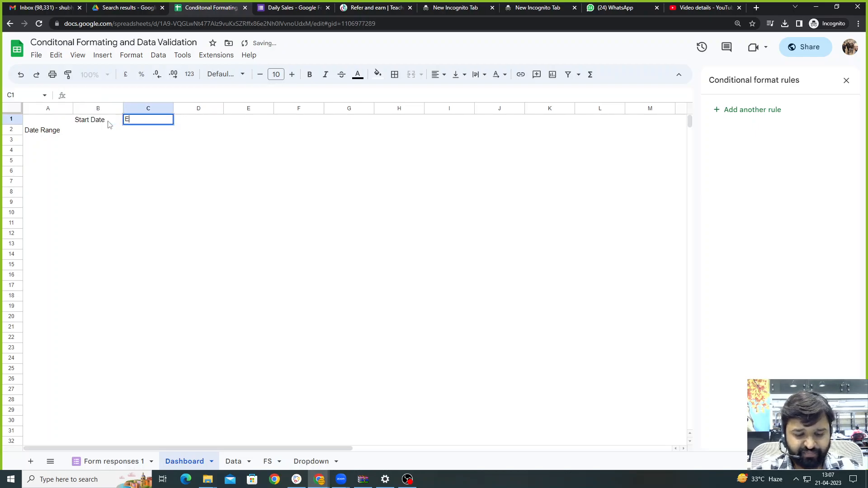
pyautogui.write('nd ')
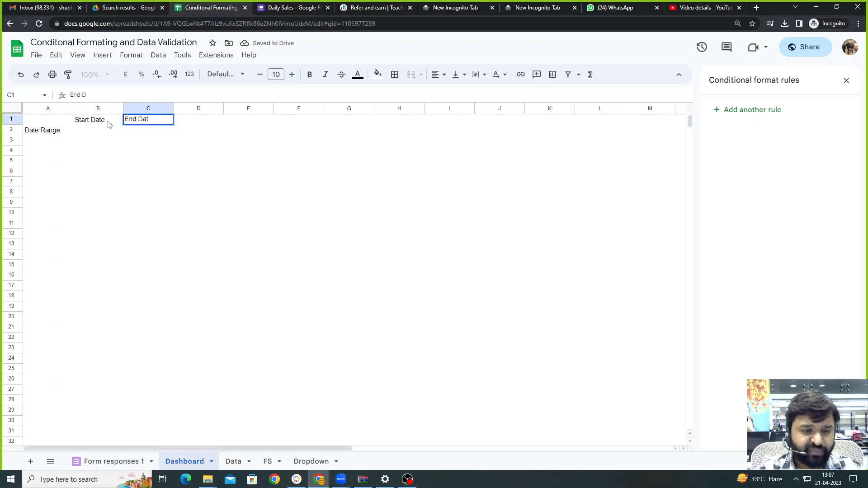
pyautogui.write('Date')
pyautogui.press('Return')
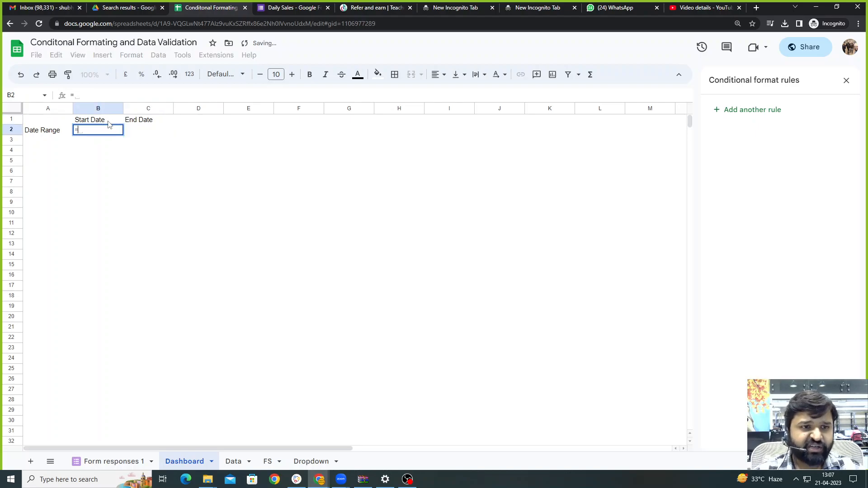
# Add a data validation rule to cell B2 that requires a valid date.
pyautogui.rightClick(91, 132)
pyautogui.moveTo(195, 459)
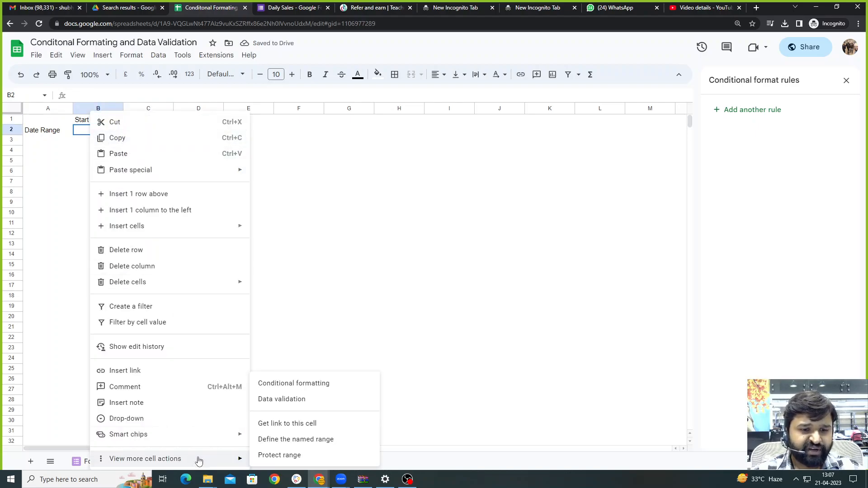
pyautogui.click(280, 398)
pyautogui.click(824, 113)
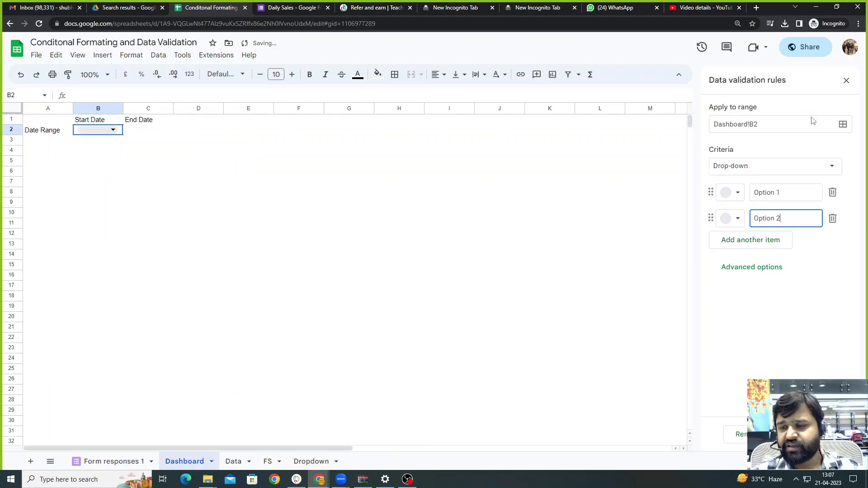
pyautogui.click(801, 166)
pyautogui.scroll(-3, 769, 374)
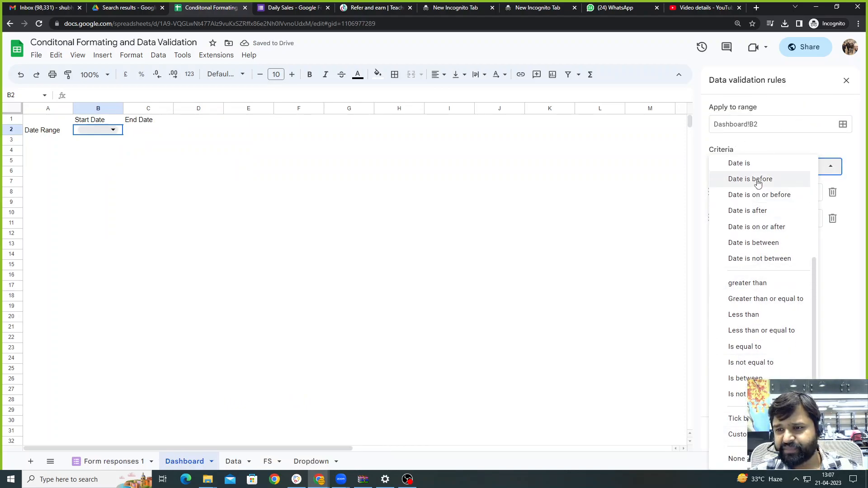
pyautogui.scroll(2, 758, 181)
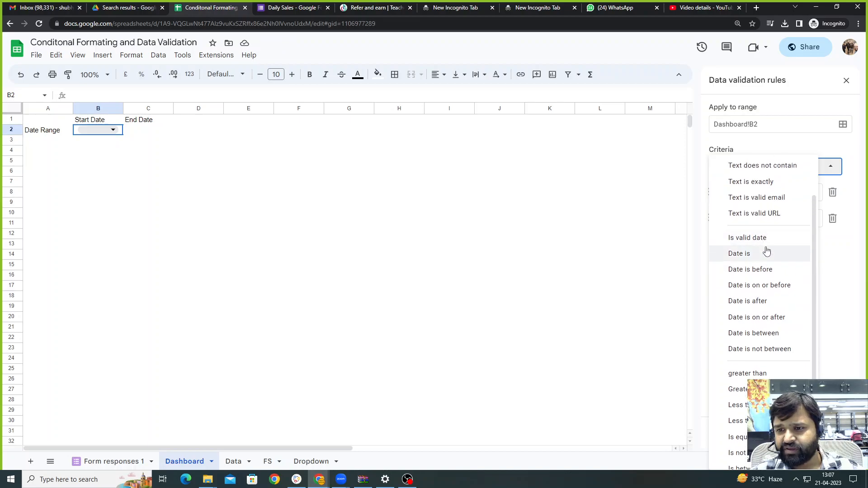
pyautogui.click(768, 238)
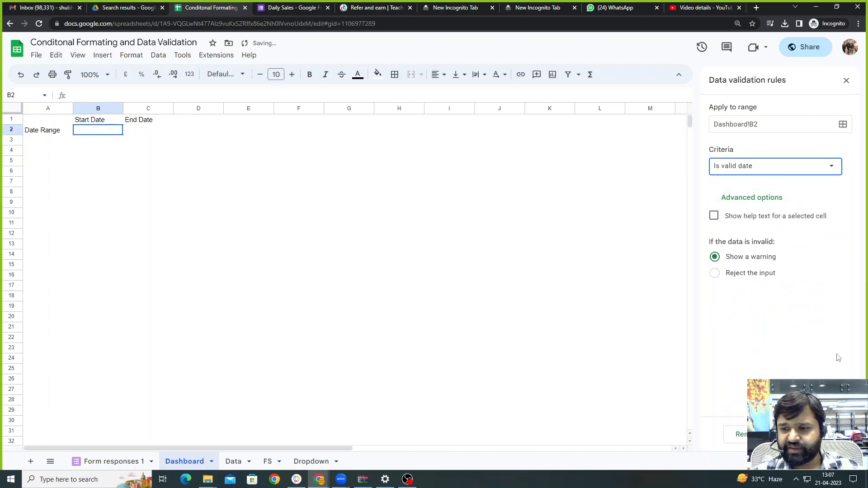
# Pick 01/04/2023 from the calendar as the start date in B2 and compare it with the form response timestamps.
pyautogui.doubleClick(94, 132)
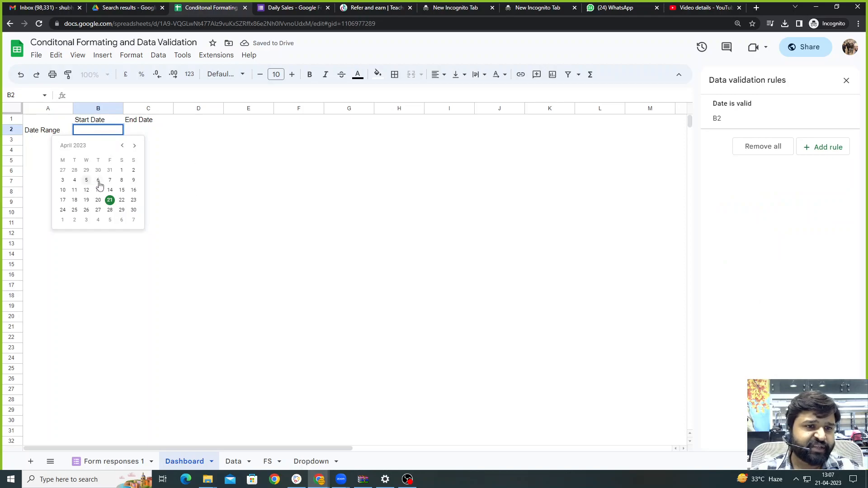
pyautogui.click(122, 170)
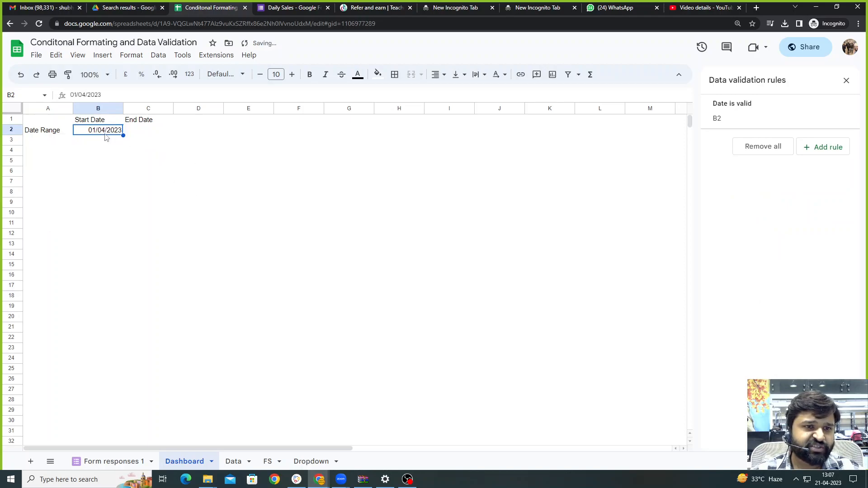
pyautogui.click(97, 462)
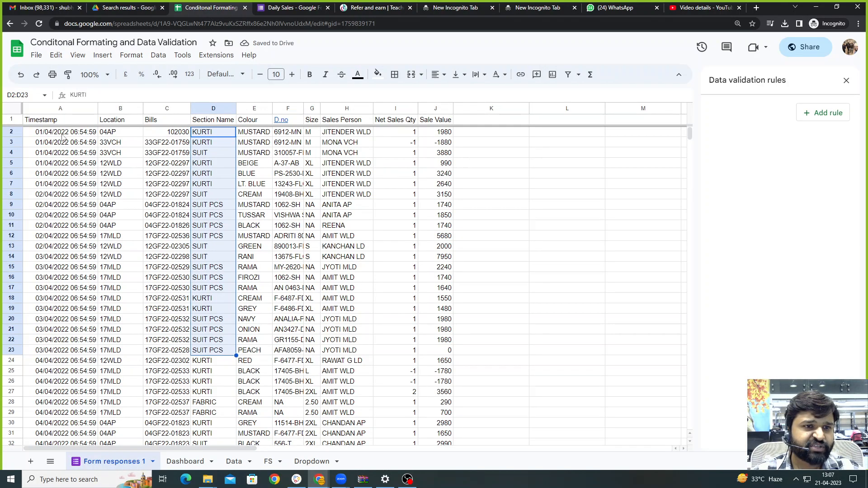
pyautogui.click(177, 463)
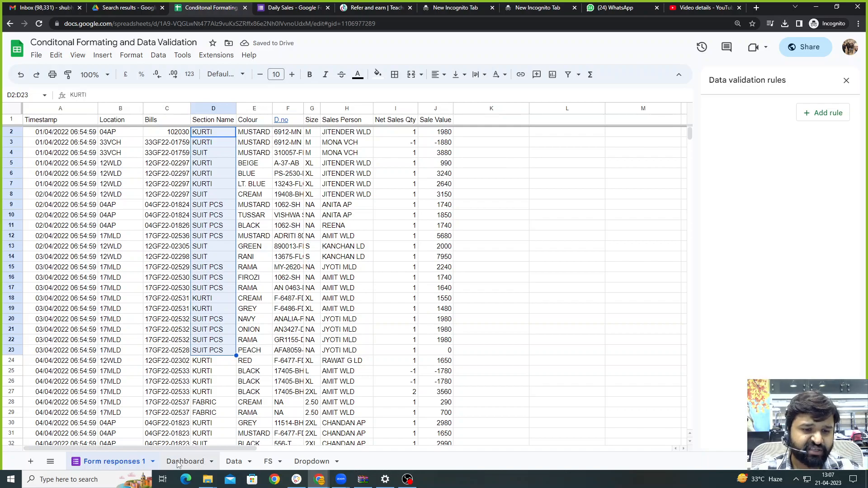
# Change the start date in B2 on the Dashboard sheet to 01/04/2022.
pyautogui.doubleClick(113, 133)
pyautogui.click(123, 146)
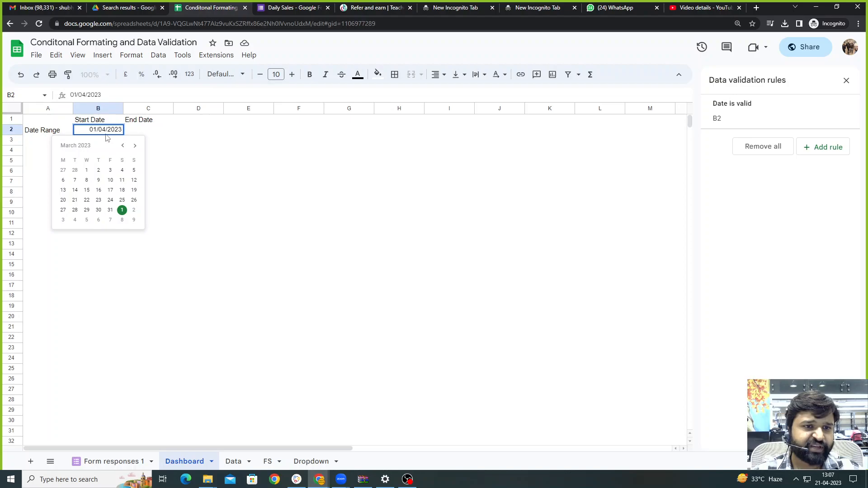
pyautogui.press('BackSpace')
pyautogui.write('2')
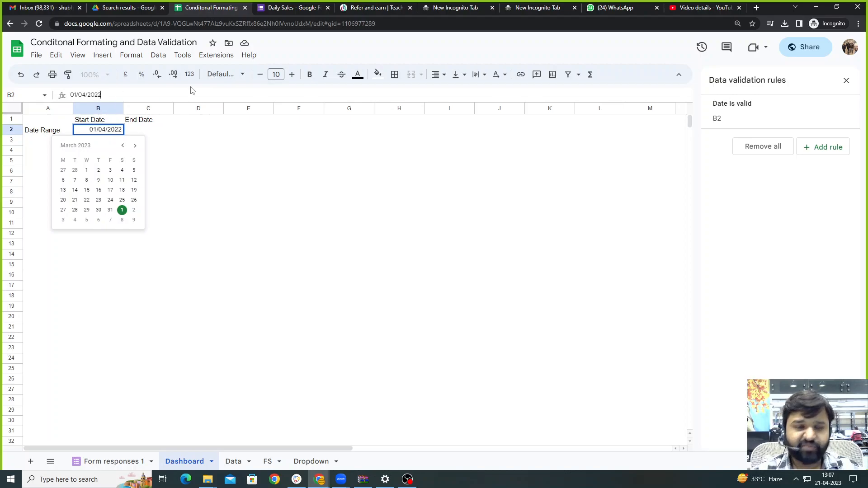
pyautogui.press('Return')
pyautogui.click(181, 199)
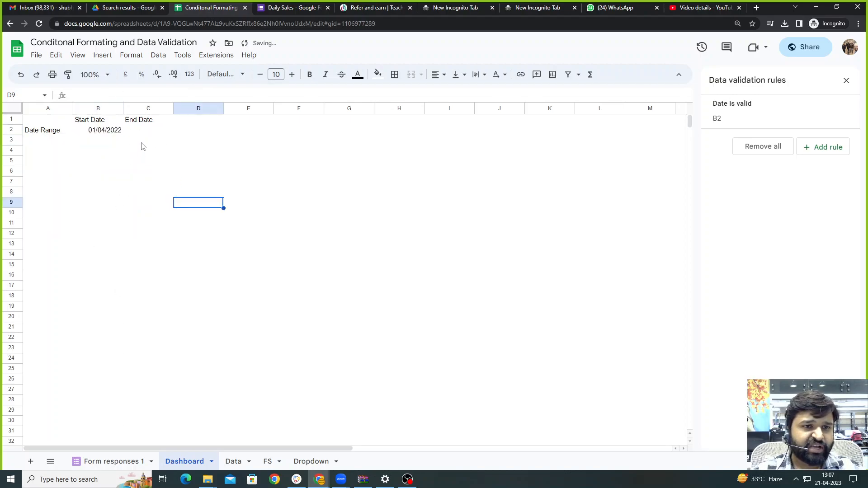
# Fill the start date cell with its validation across to C2 and pick 05/04/2022 as the end date.
pyautogui.click(143, 135)
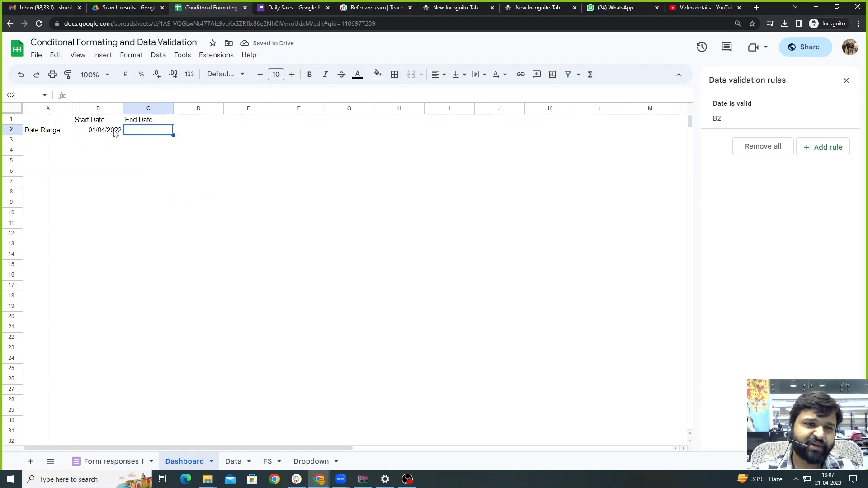
pyautogui.moveTo(113, 133); pyautogui.dragTo(159, 133)
pyautogui.hotkey('ctrl', 'r')
pyautogui.doubleClick(155, 133)
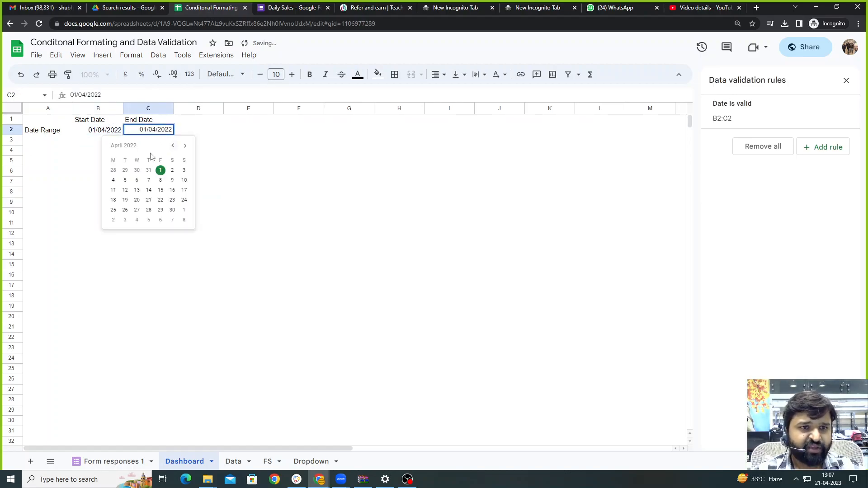
pyautogui.click(124, 180)
pyautogui.click(299, 223)
# Centre the contents of columns B and C horizontally.
pyautogui.click(97, 161)
pyautogui.moveTo(113, 108); pyautogui.dragTo(147, 109)
pyautogui.click(438, 74)
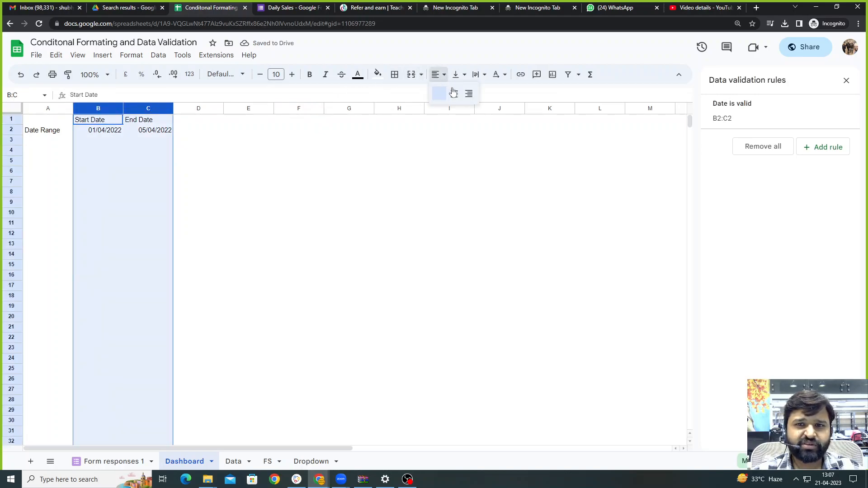
pyautogui.click(454, 93)
pyautogui.click(349, 202)
# Give the Start Date and End Date headers in B1:C1 a black fill and white text.
pyautogui.moveTo(97, 120); pyautogui.dragTo(158, 124)
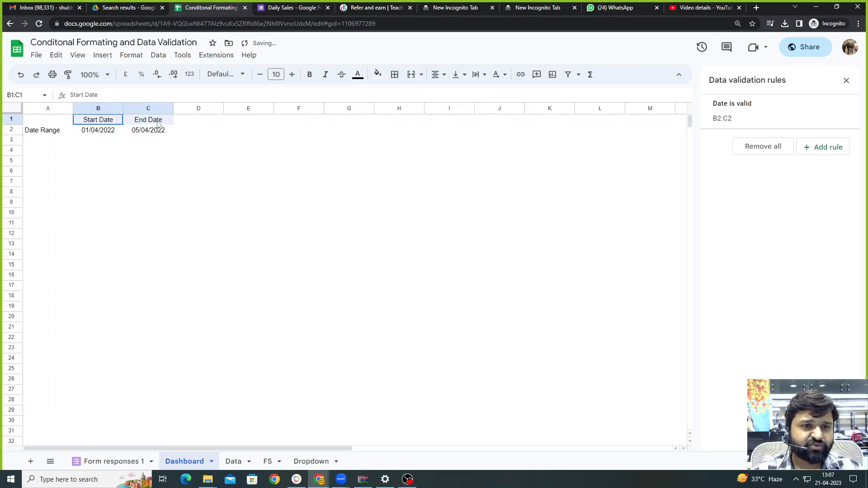
pyautogui.click(377, 74)
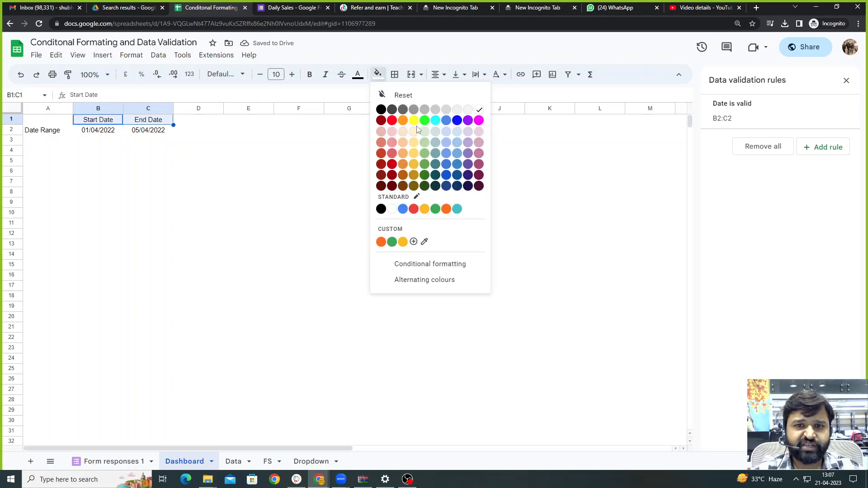
pyautogui.click(382, 109)
pyautogui.click(341, 74)
pyautogui.click(358, 75)
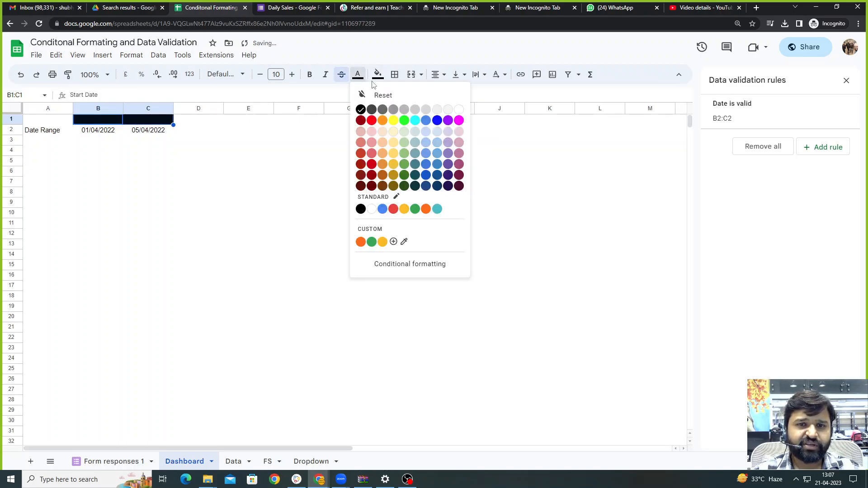
pyautogui.click(459, 109)
pyautogui.click(201, 193)
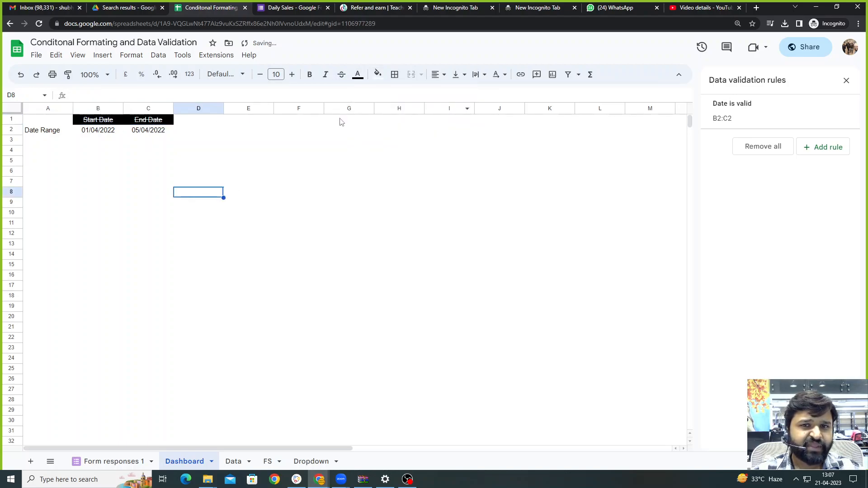
# Remove the strikethrough from the Start Date and End Date headers.
pyautogui.press('Right')
pyautogui.press('Right')
pyautogui.press('Right')
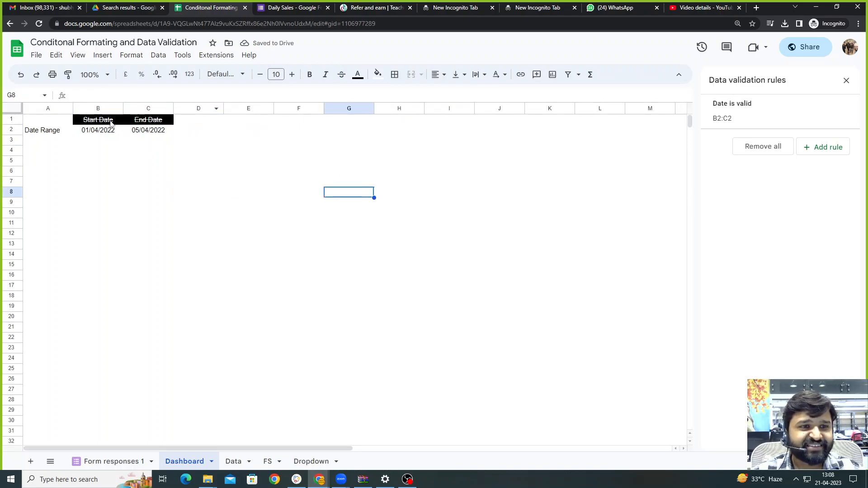
pyautogui.moveTo(113, 124); pyautogui.dragTo(168, 120)
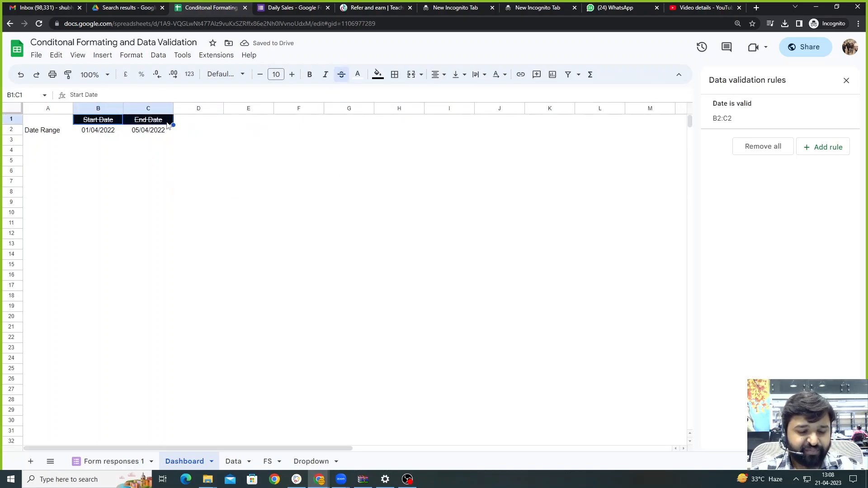
pyautogui.hotkey('ctrl', '5')
pyautogui.click(214, 7)
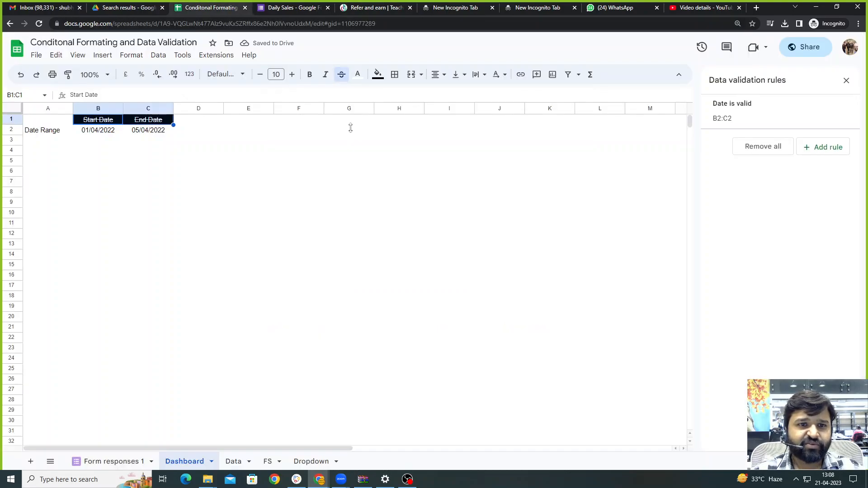
pyautogui.moveTo(119, 119); pyautogui.dragTo(155, 119)
pyautogui.click(342, 74)
pyautogui.click(251, 223)
# Make the Start Date and End Date headers in B1:C1 bold.
pyautogui.click(58, 181)
pyautogui.click(107, 121)
pyautogui.moveTo(147, 126); pyautogui.dragTo(146, 121)
pyautogui.hotkey('ctrl', 'b')
pyautogui.click(144, 178)
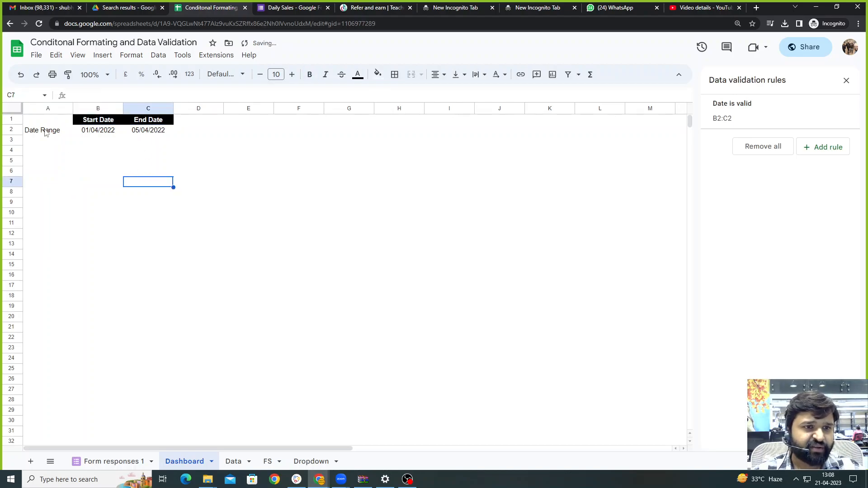
# Format the Date Range label in A2 with grey bold text on a black fill.
pyautogui.click(46, 131)
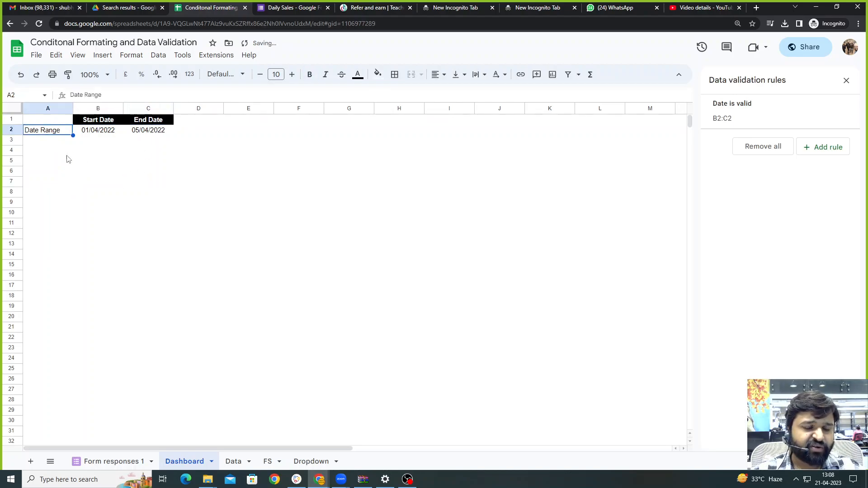
pyautogui.click(358, 74)
pyautogui.click(394, 113)
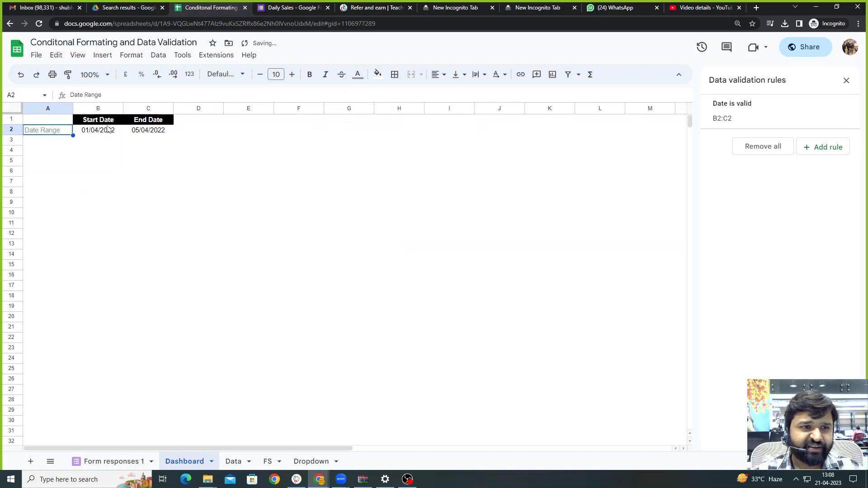
pyautogui.click(378, 74)
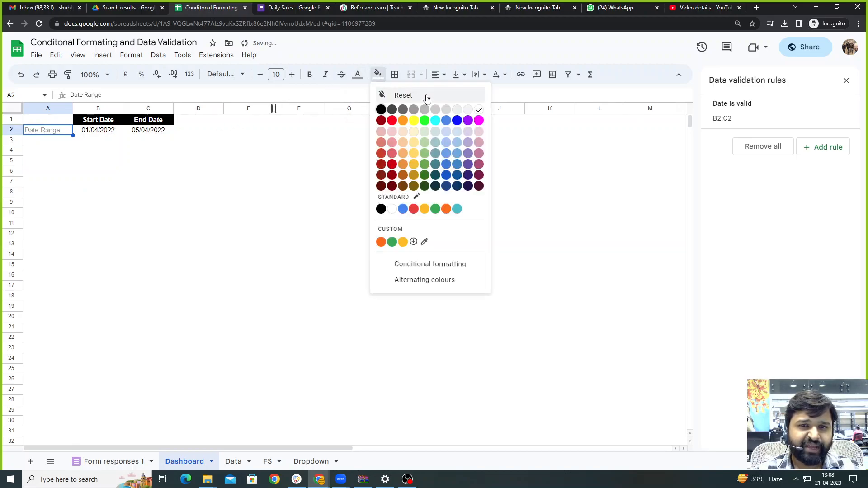
pyautogui.click(381, 110)
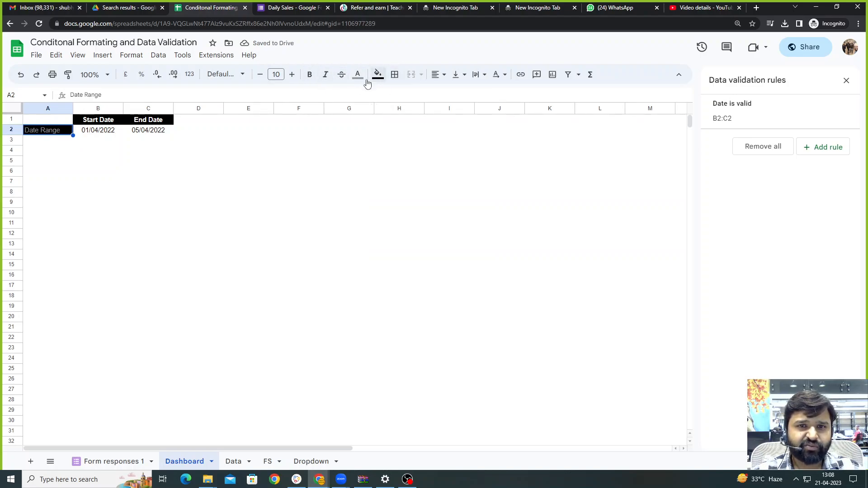
pyautogui.click(310, 74)
pyautogui.click(145, 192)
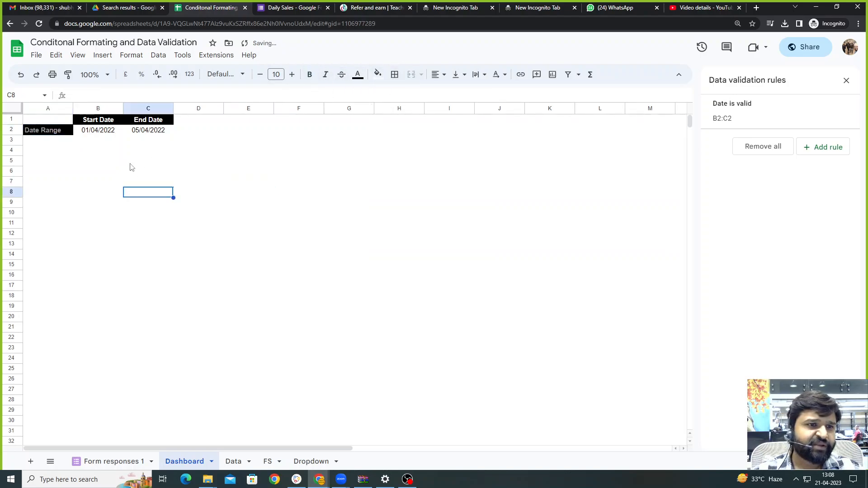
pyautogui.moveTo(156, 162); pyautogui.dragTo(150, 151)
pyautogui.click(83, 182)
pyautogui.click(45, 203)
pyautogui.click(43, 149)
pyautogui.click(100, 132)
pyautogui.click(141, 131)
pyautogui.click(87, 132)
pyautogui.click(156, 132)
pyautogui.click(131, 161)
pyautogui.click(50, 163)
# Start a QUERY formula in Dashboard cell A4 with 'Form responses 1'!$A:$J as its data range.
pyautogui.moveTo(47, 151); pyautogui.dragTo(47, 140)
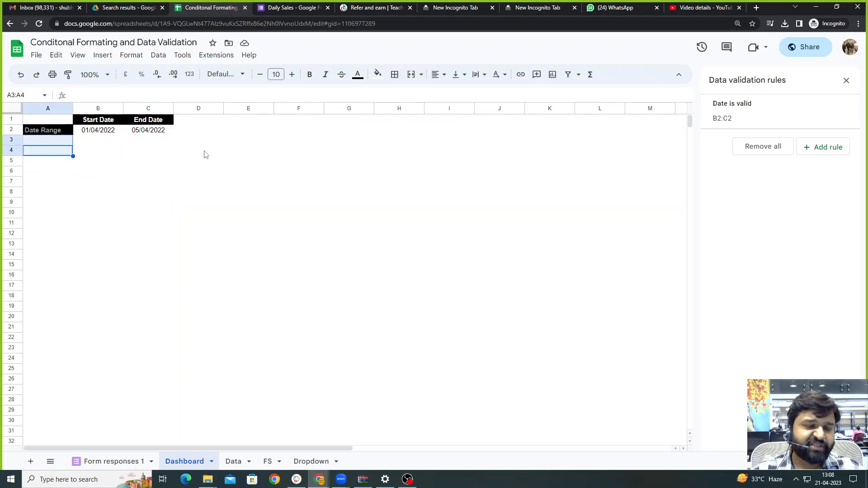
pyautogui.press('Down')
pyautogui.press('Up')
pyautogui.write('=qqqqqqquer')
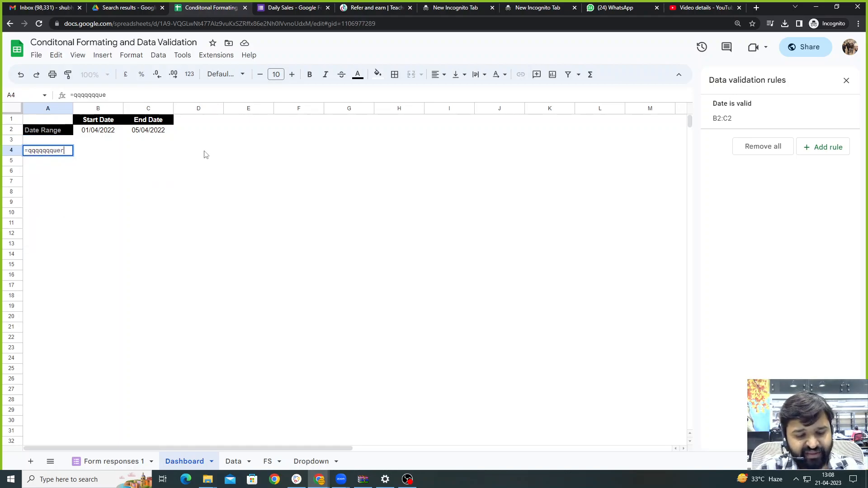
pyautogui.press('BackSpace')
pyautogui.press('BackSpace')
pyautogui.press('BackSpace')
pyautogui.press('BackSpace')
pyautogui.press('BackSpace')
pyautogui.press('BackSpace')
pyautogui.press('BackSpace')
pyautogui.press('BackSpace')
pyautogui.press('BackSpace')
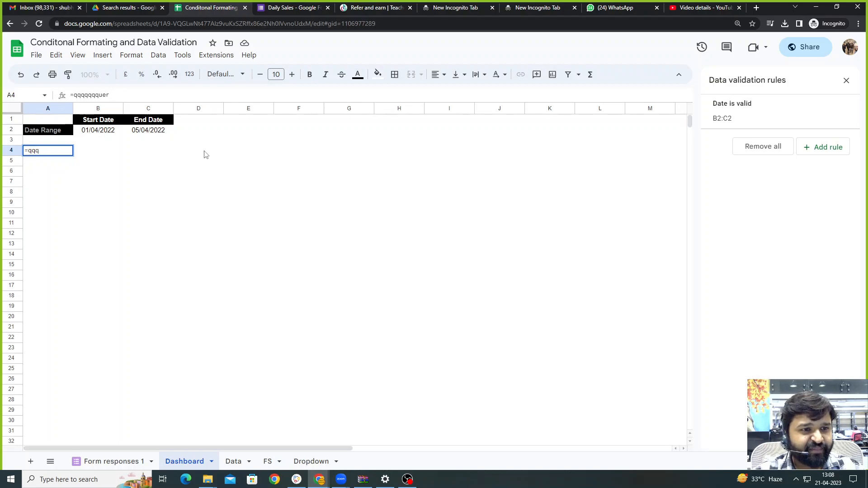
pyautogui.press('Tab')
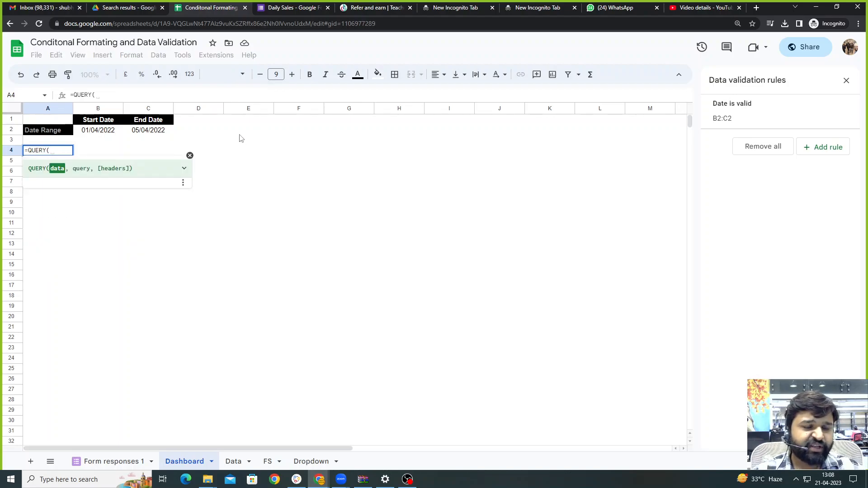
pyautogui.click(105, 463)
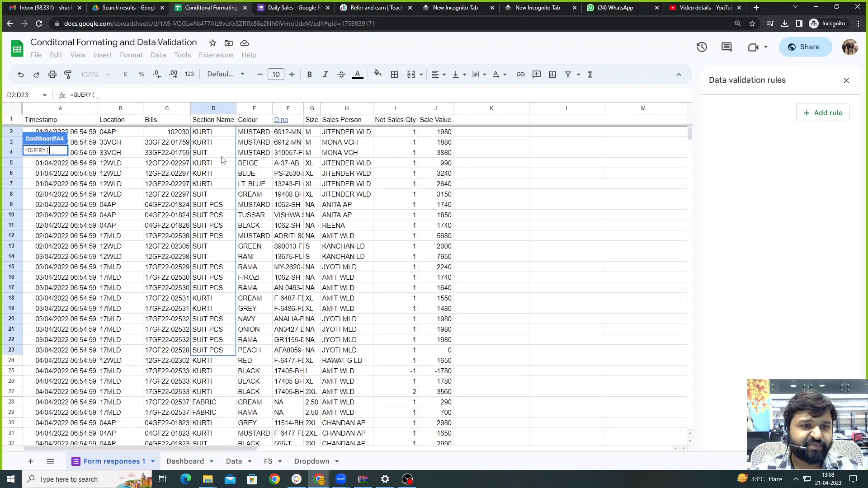
pyautogui.moveTo(76, 109); pyautogui.dragTo(436, 108)
pyautogui.press('F4')
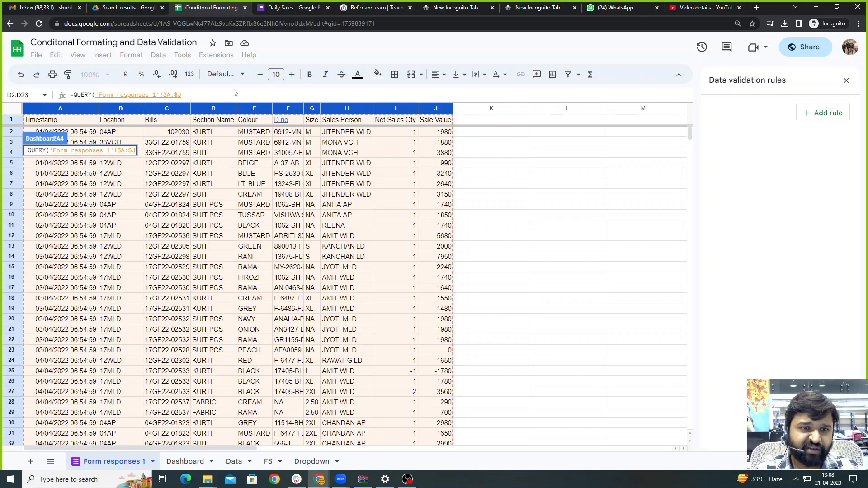
pyautogui.click(195, 91)
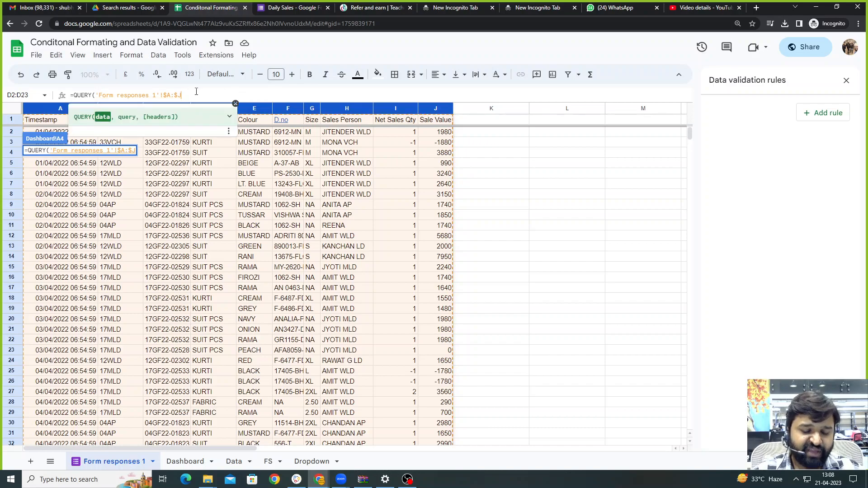
# Add the query clause "Select D,Sum(I),Sum(J) to return the section name with summed quantity and sale value.
pyautogui.write(',"Se')
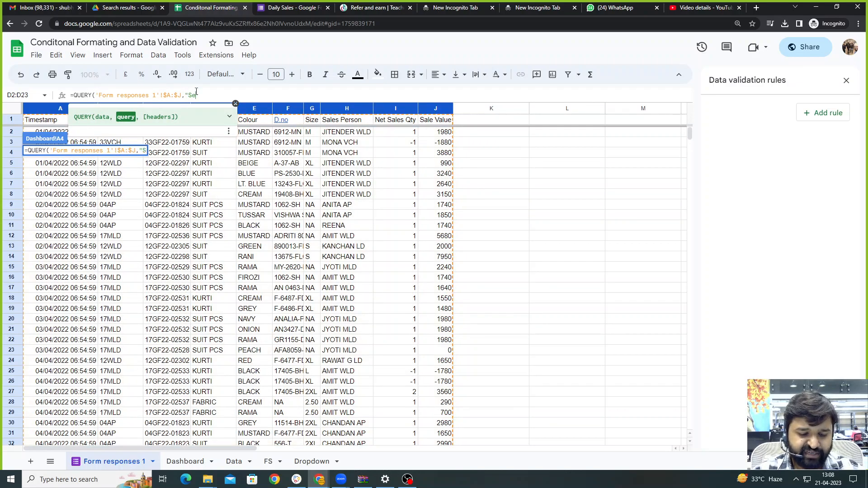
pyautogui.write('lect')
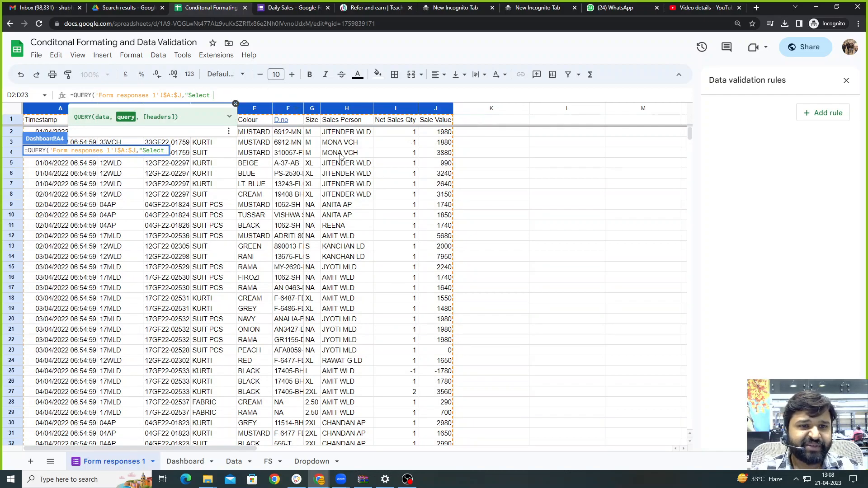
pyautogui.click(235, 103)
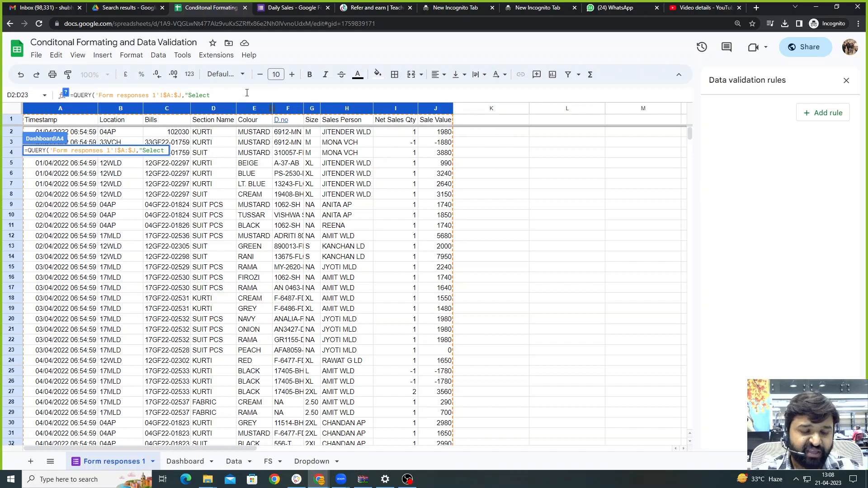
pyautogui.write('D')
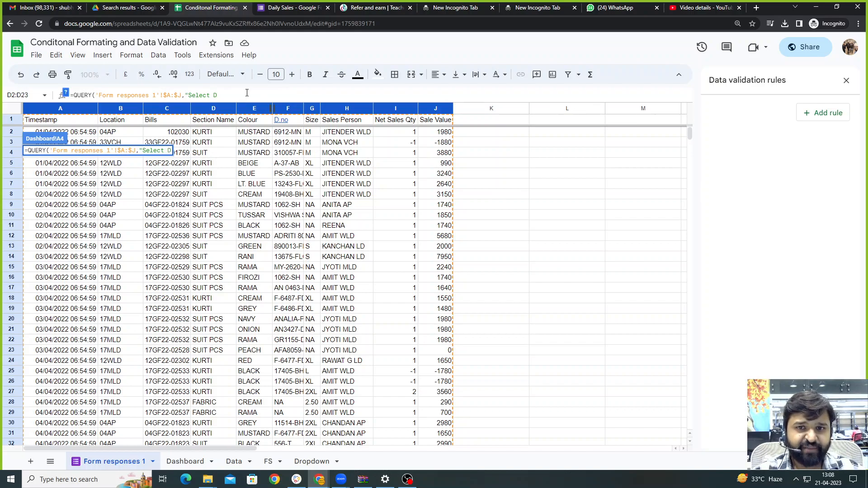
pyautogui.write(',Sum(I)')
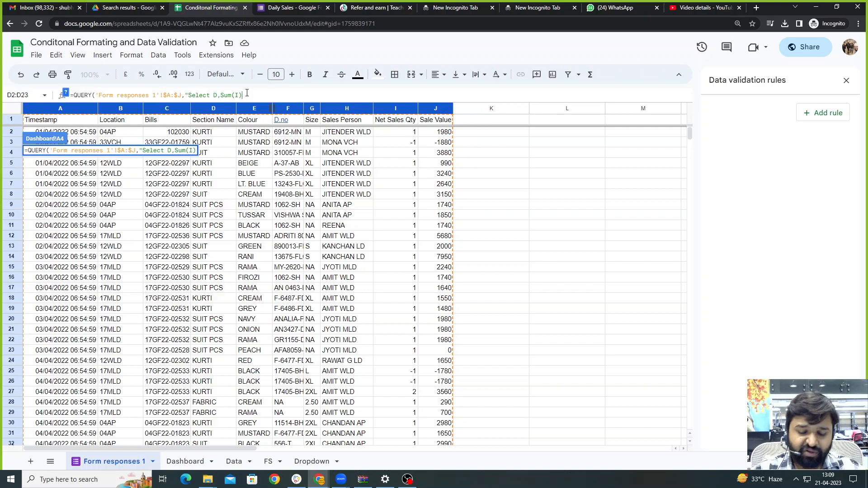
pyautogui.write(',')
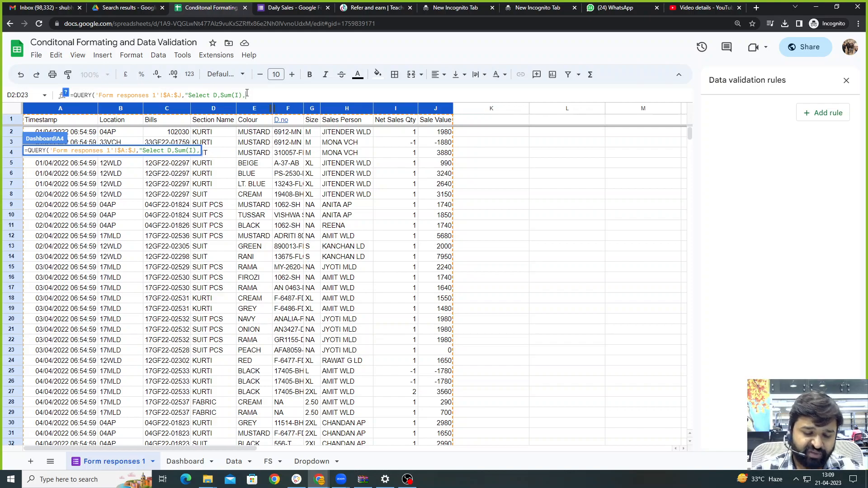
pyautogui.write('Sum(J)')
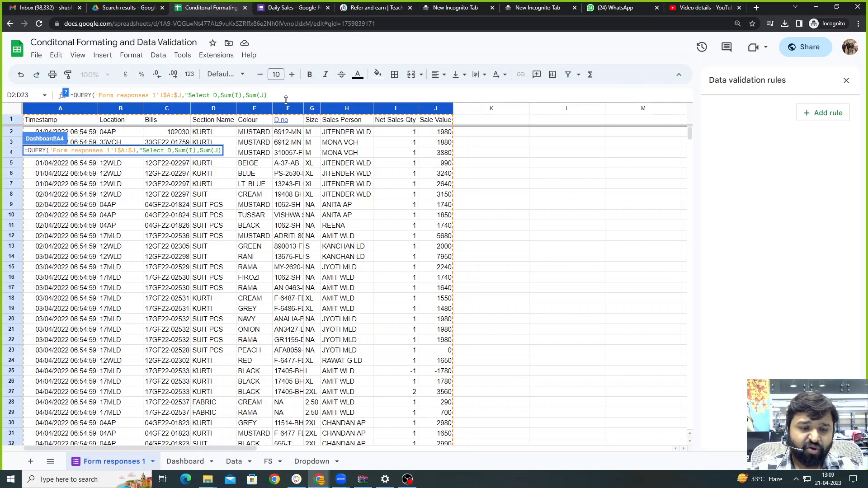
# Extend the query with where A>=date'', leaving the date quotes empty and the formula open after them.
pyautogui.write('where ')
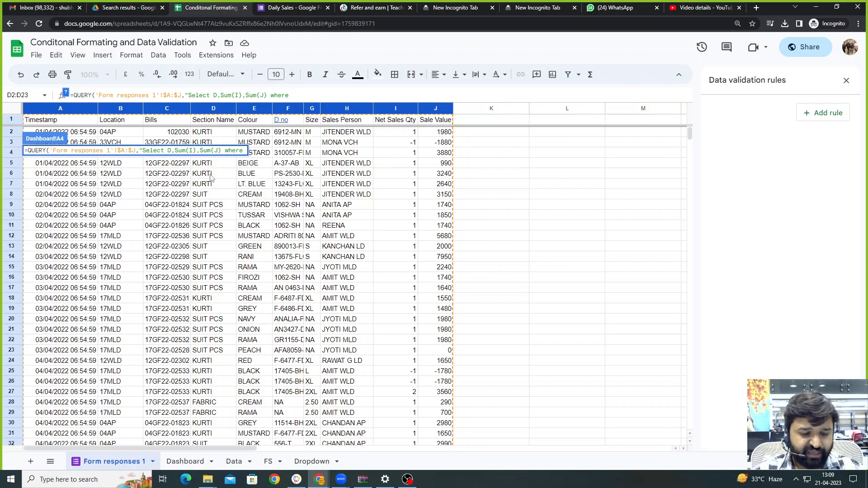
pyautogui.write('A=')
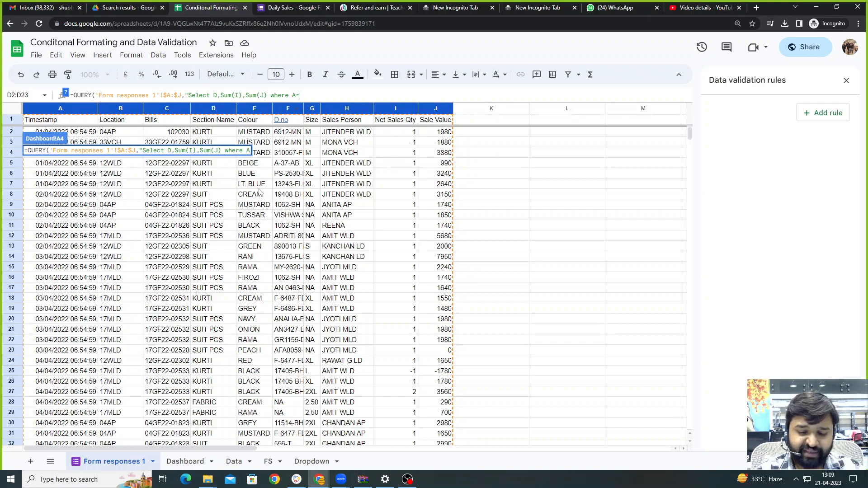
pyautogui.press('BackSpace')
pyautogui.write('>=')
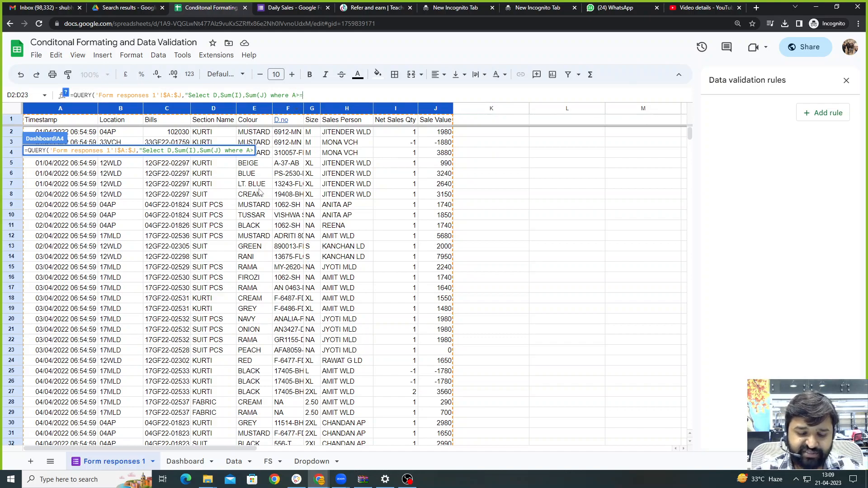
pyautogui.write("date''")
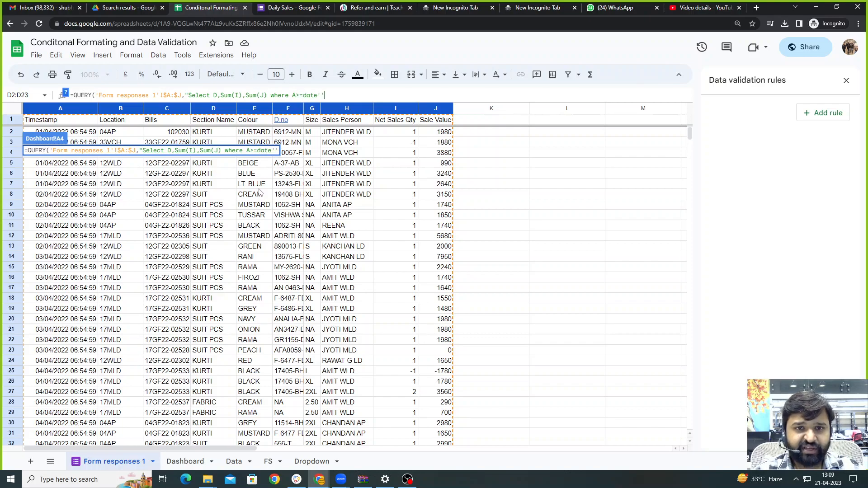
pyautogui.write('")')
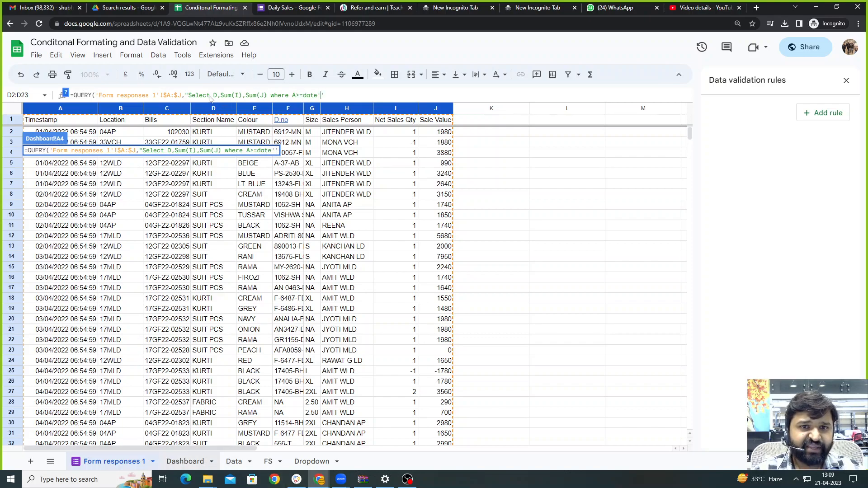
pyautogui.press('Return')
pyautogui.click(357, 94)
pyautogui.press('BackSpace')
pyautogui.press('BackSpace')
pyautogui.press('BackSpace')
pyautogui.press('BackSpace')
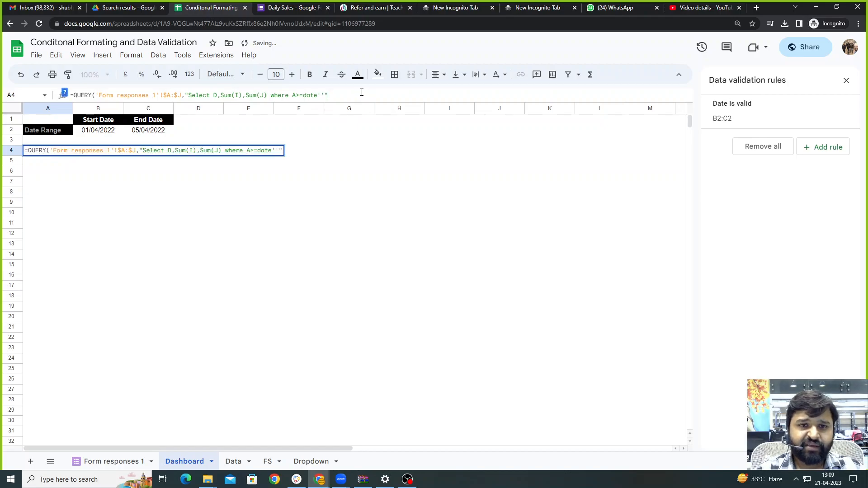
pyautogui.write("''")
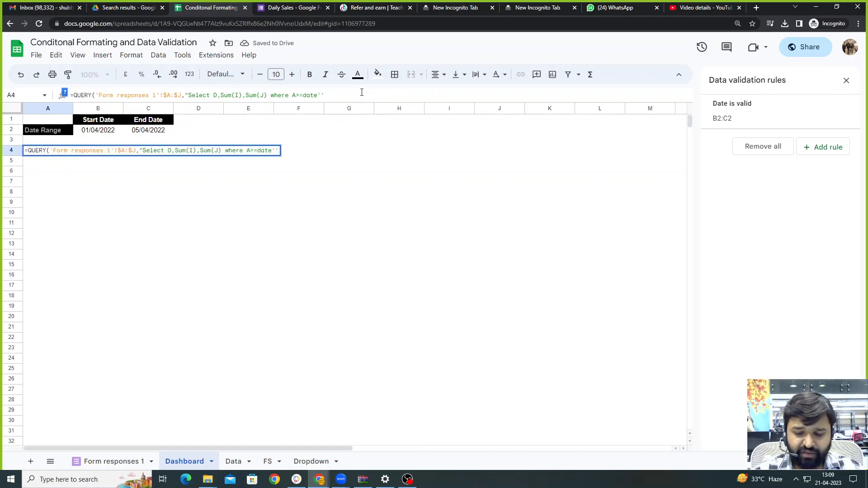
# Insert "&TEXT(B2,"YYYY-MM-DD")&" between the date quotes so the condition uses the start date cell.
pyautogui.write('""&&')
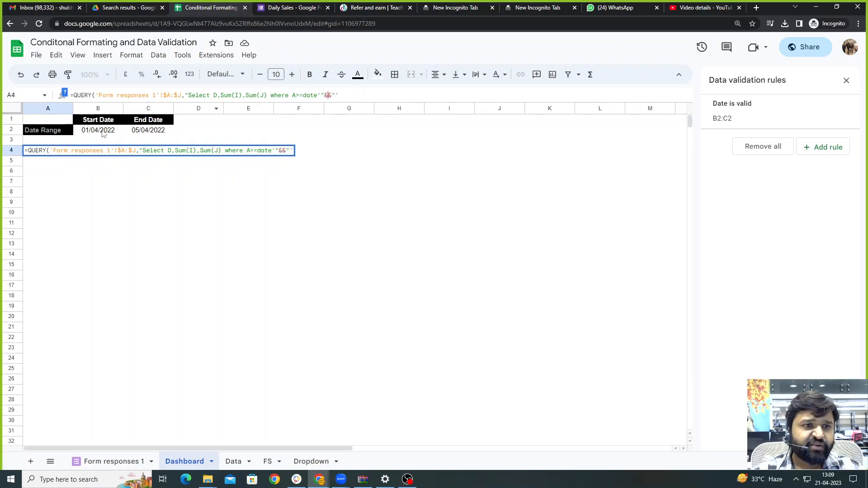
pyautogui.click(103, 132)
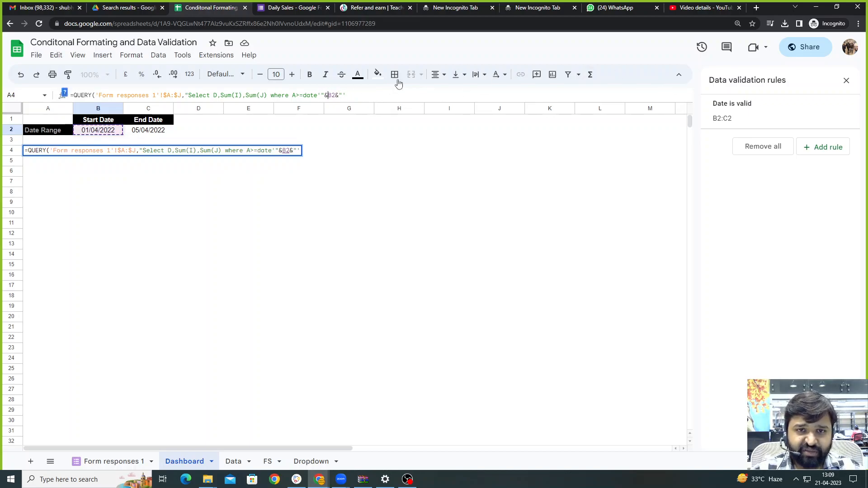
pyautogui.write('(')
pyautogui.press('Left')
pyautogui.write('text')
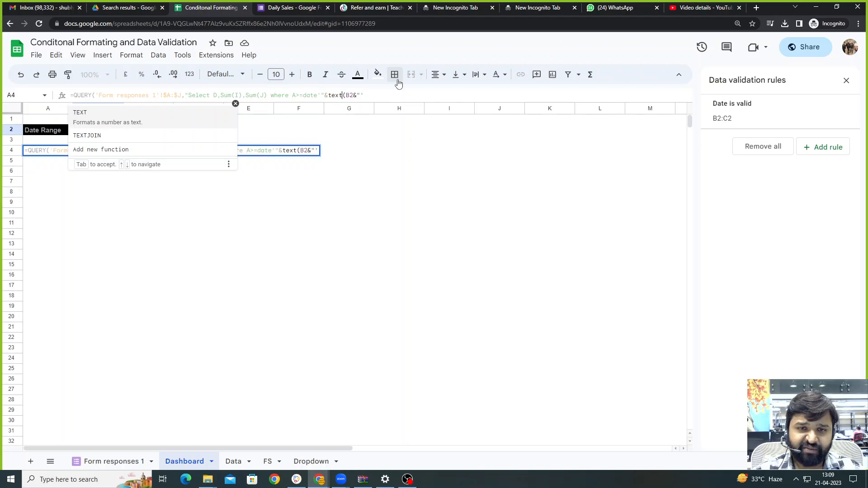
pyautogui.press('Tab')
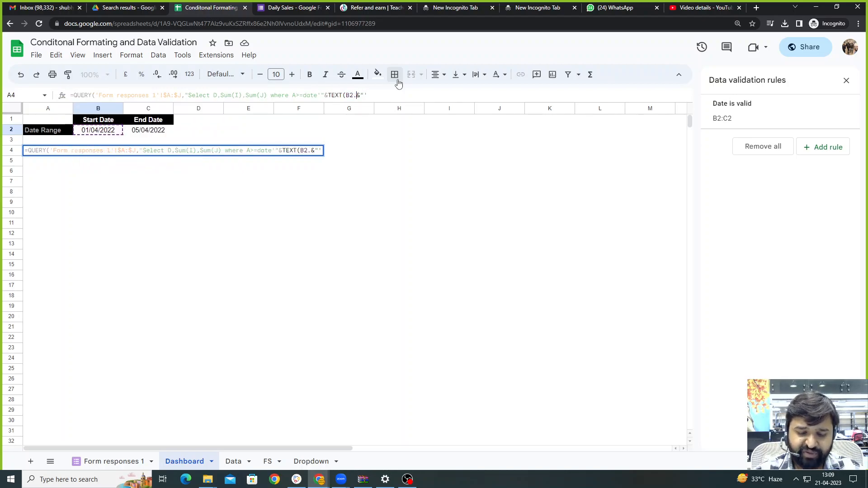
pyautogui.write(',"')
pyautogui.write('YYYY')
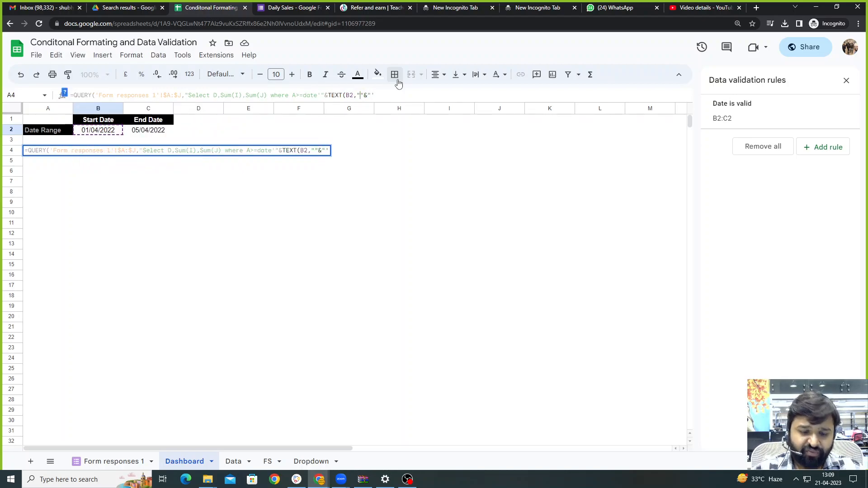
pyautogui.write('-MM-DD"')
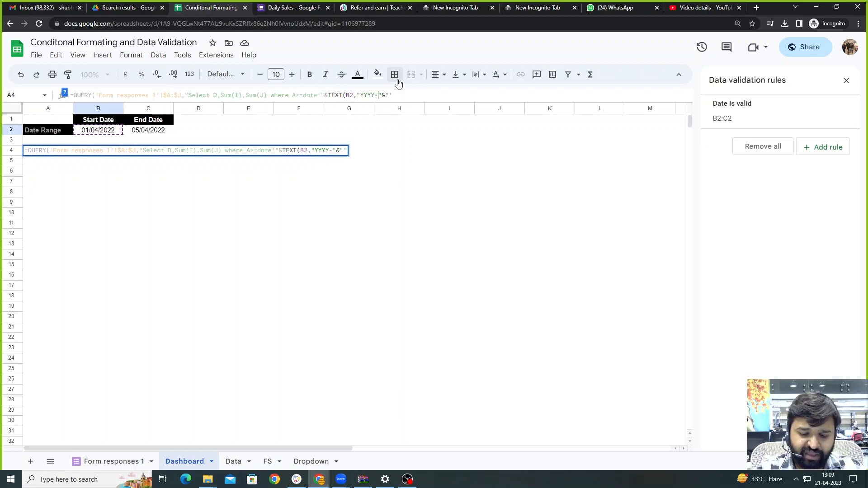
pyautogui.write(')')
# Copy the whole A>=date condition and repeat it at the end of the query, joined with and.
pyautogui.press('Left')
pyautogui.press('Left')
pyautogui.press('Left')
pyautogui.press('Left')
pyautogui.press('Left')
pyautogui.press('Left')
pyautogui.press('Left')
pyautogui.press('Left')
pyautogui.press('Left')
pyautogui.press('Left')
pyautogui.hotkey('shift', 'Right')
pyautogui.hotkey('shift', 'Right')
pyautogui.hotkey('shift', 'Right')
pyautogui.hotkey('shift', 'Right')
pyautogui.hotkey('shift', 'Right')
pyautogui.hotkey('shift', 'Right')
pyautogui.hotkey('shift', 'Right')
pyautogui.hotkey('shift', 'Right')
pyautogui.hotkey('shift', 'Right')
pyautogui.hotkey('shift', 'Right')
pyautogui.hotkey('shift', 'Right')
pyautogui.hotkey('shift', 'Right')
pyautogui.hotkey('shift', 'Right')
pyautogui.hotkey('shift', 'Right')
pyautogui.hotkey('shift', 'Right')
pyautogui.hotkey('shift', 'Right')
pyautogui.hotkey('shift', 'Right')
pyautogui.hotkey('shift', 'Right')
pyautogui.hotkey('shift', 'Right')
pyautogui.hotkey('shift', 'Right')
pyautogui.hotkey('ctrl', 'c')
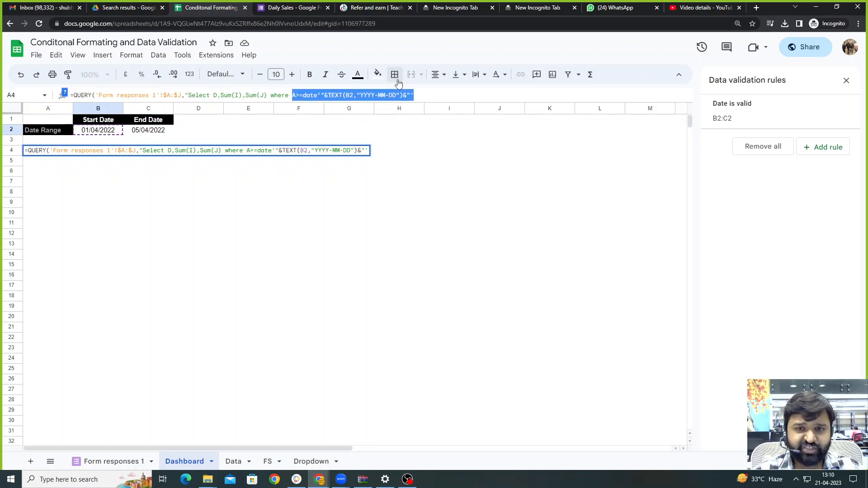
pyautogui.click(439, 95)
pyautogui.write('and')
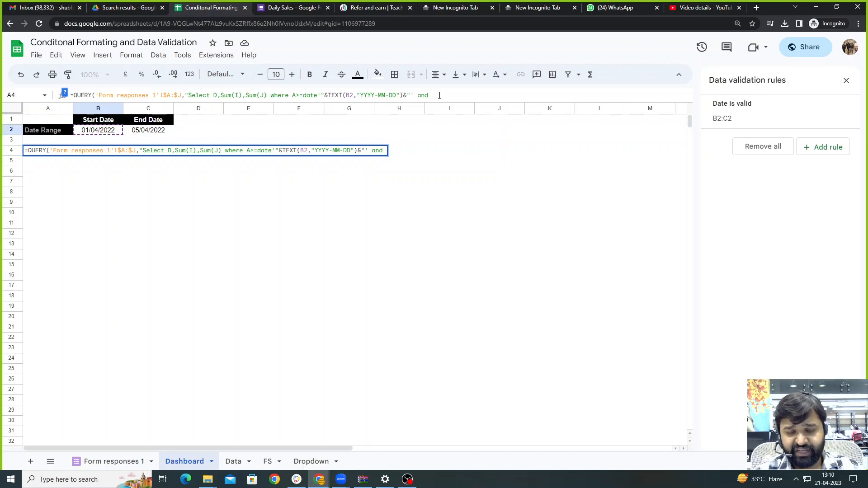
pyautogui.hotkey('ctrl', 'v')
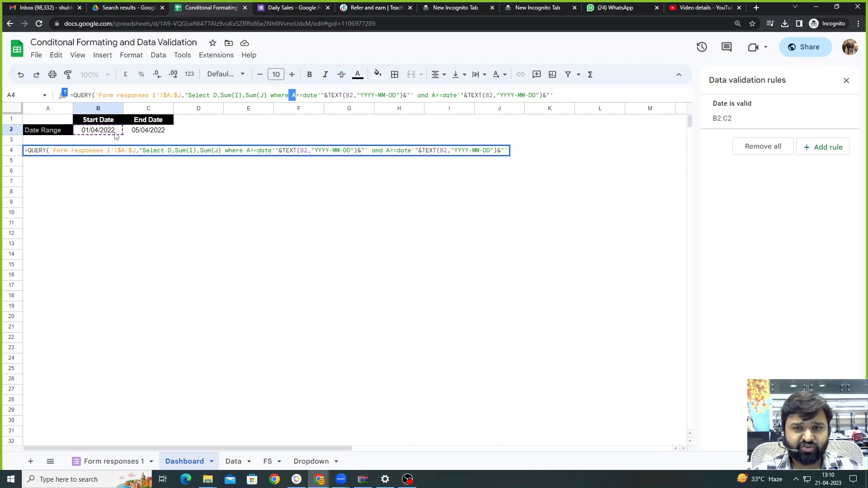
# Change the second date condition to A<= and make its TEXT function refer to end date cell C2.
pyautogui.click(436, 95)
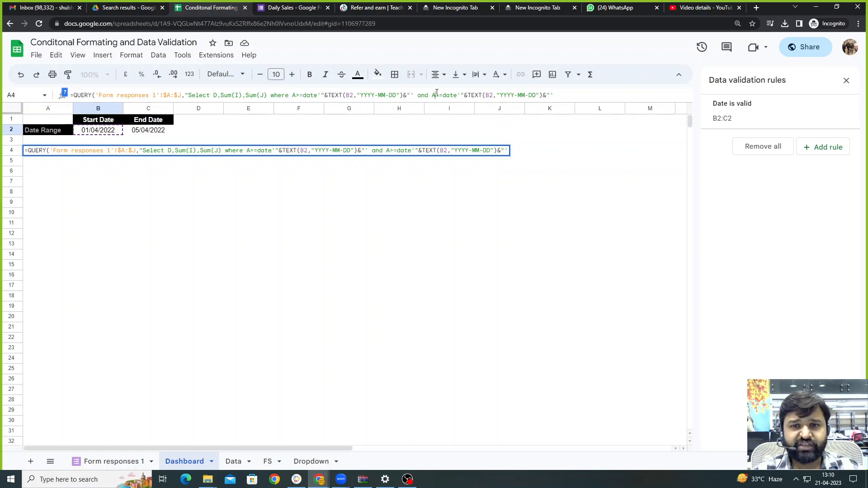
pyautogui.press('BackSpace')
pyautogui.write('<')
pyautogui.click(487, 95)
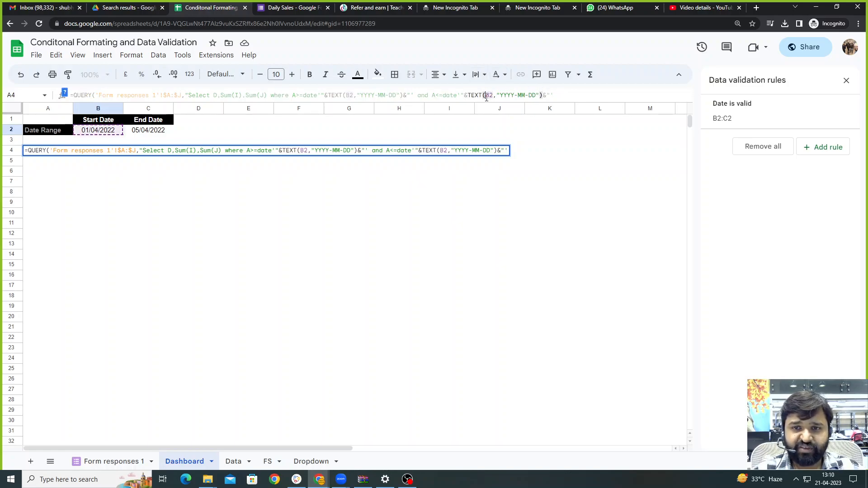
pyautogui.press('Right')
pyautogui.press('BackSpace')
pyautogui.write('C')
pyautogui.press('Right')
pyautogui.press('Right')
# Finish the QUERY formula by adding group by D after the end date condition, closing it and entering it in A4.
pyautogui.click(565, 94)
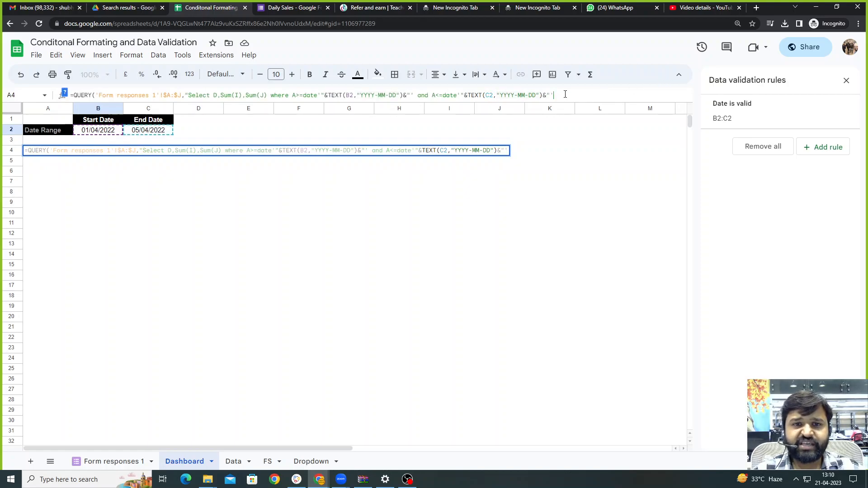
pyautogui.write('group')
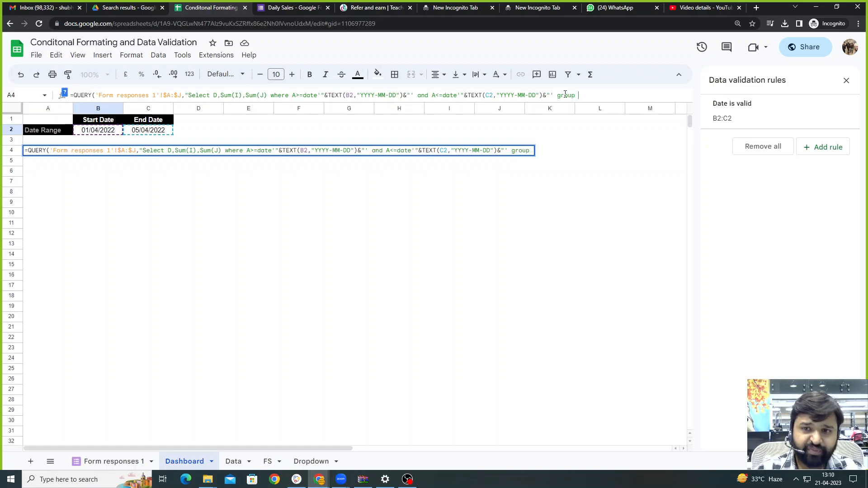
pyautogui.write(' by ')
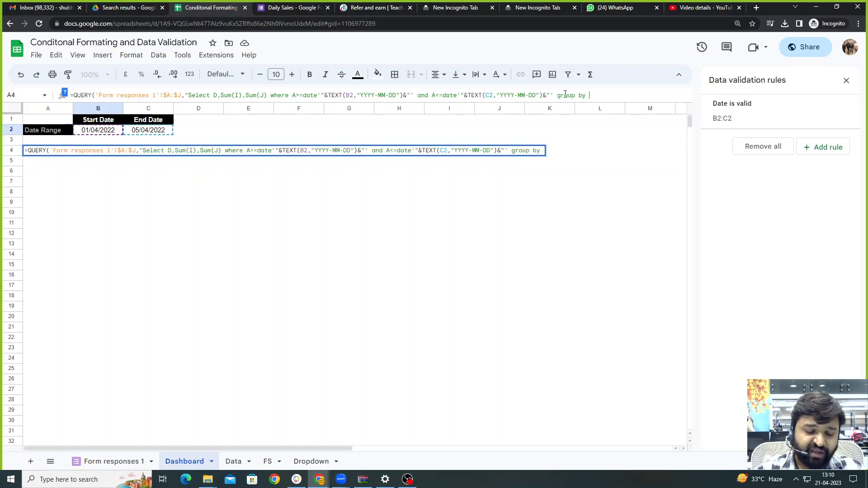
pyautogui.write('D')
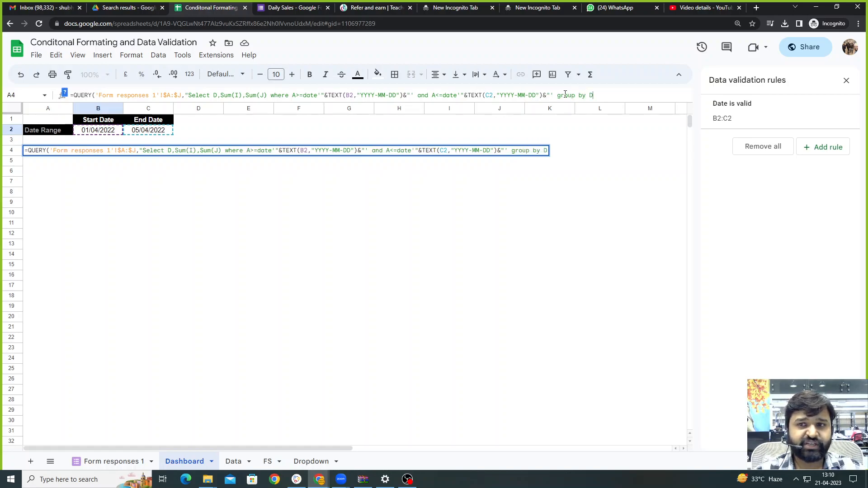
pyautogui.write('")')
pyautogui.press('Return')
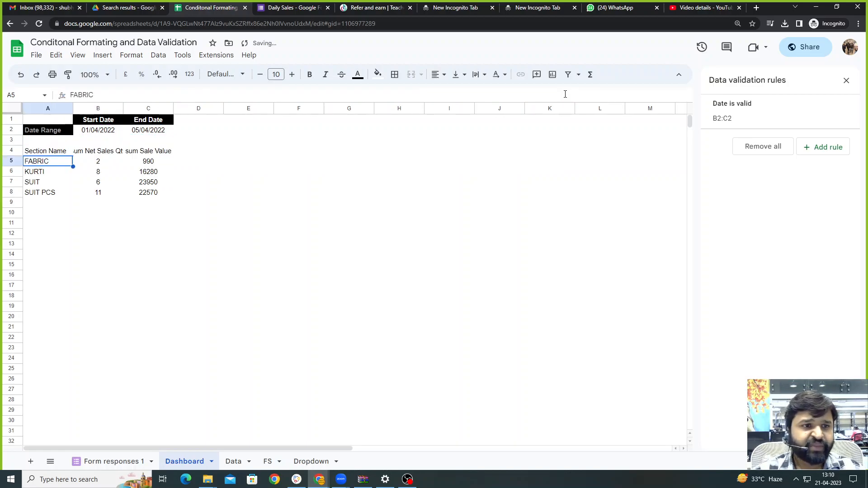
pyautogui.click(165, 223)
# Wrap the header text in A4:C4 and align row 4 vertically to the middle.
pyautogui.moveTo(37, 154); pyautogui.dragTo(160, 155)
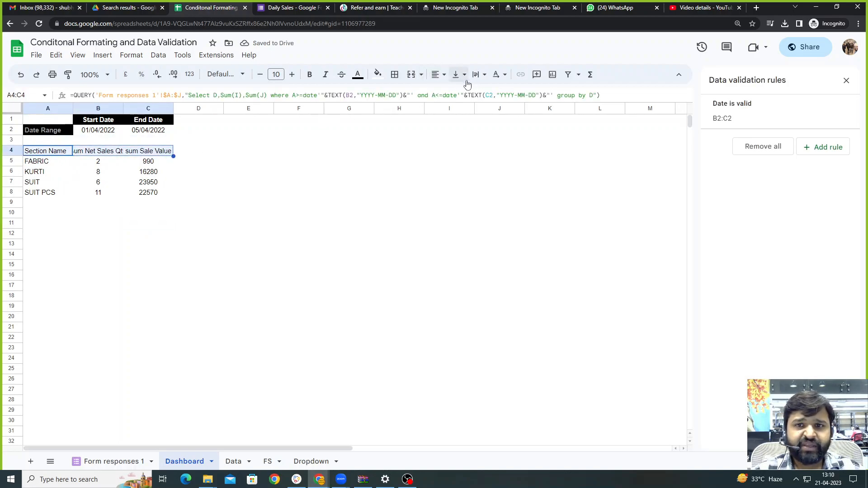
pyautogui.click(477, 74)
pyautogui.click(495, 93)
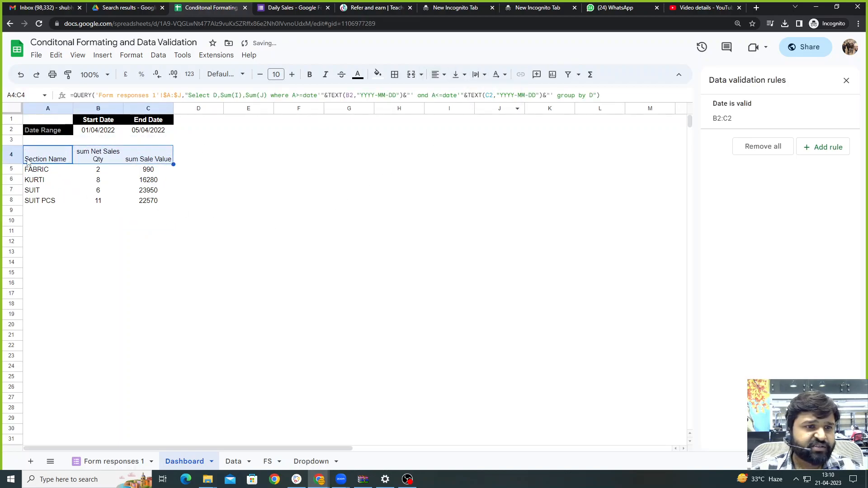
pyautogui.click(10, 157)
pyautogui.click(458, 74)
pyautogui.click(472, 94)
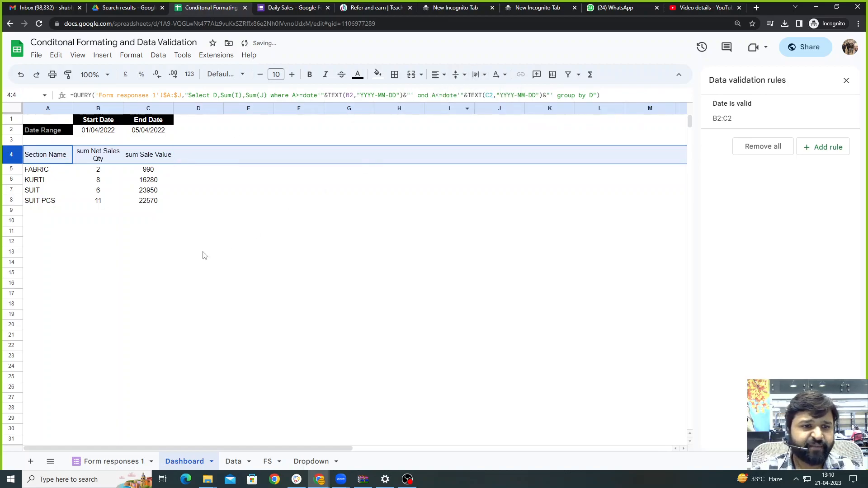
pyautogui.click(220, 251)
# Format the header cells A4:C4 with a dark grey fill and bold white text.
pyautogui.click(151, 170)
pyautogui.moveTo(39, 156); pyautogui.dragTo(149, 156)
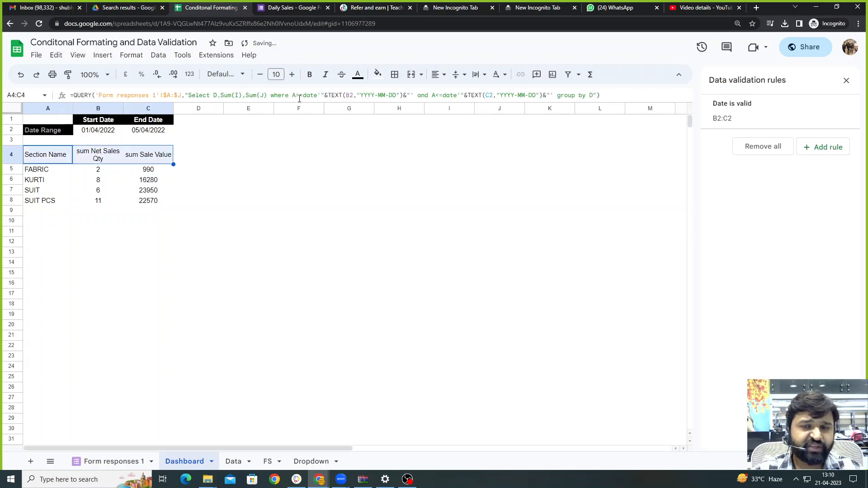
pyautogui.click(378, 75)
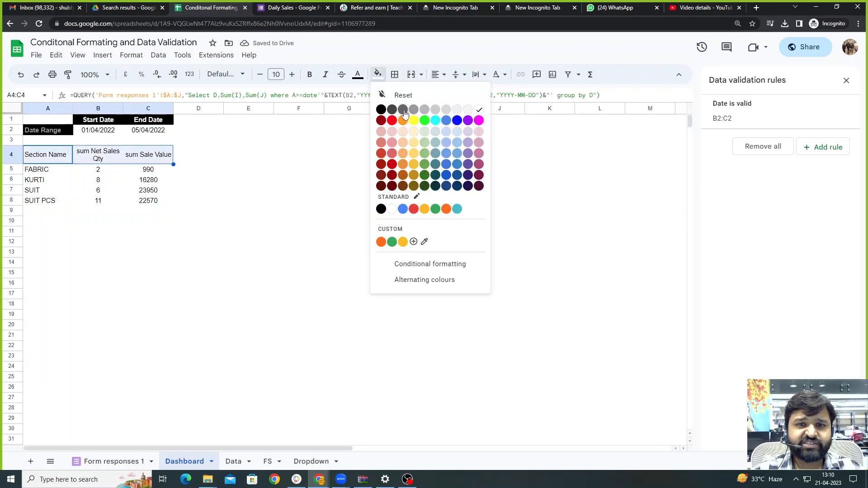
pyautogui.click(404, 110)
pyautogui.click(357, 76)
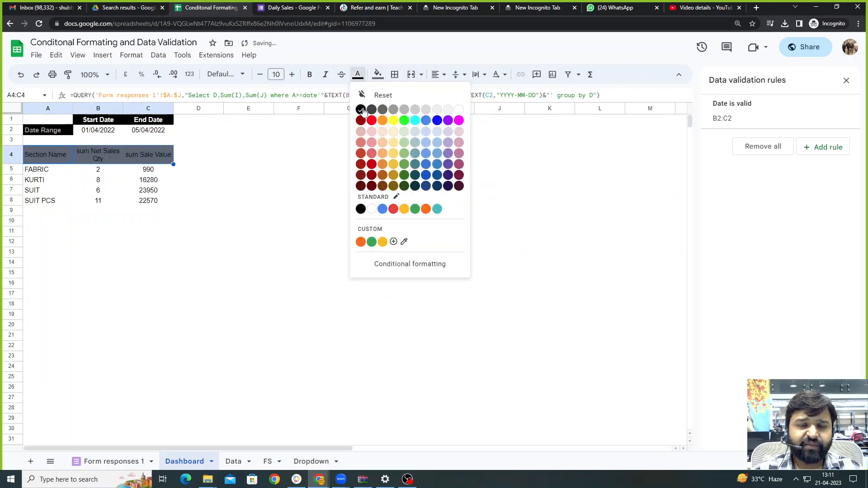
pyautogui.click(459, 110)
pyautogui.click(235, 182)
pyautogui.moveTo(46, 156); pyautogui.dragTo(170, 156)
pyautogui.hotkey('ctrl', 'b')
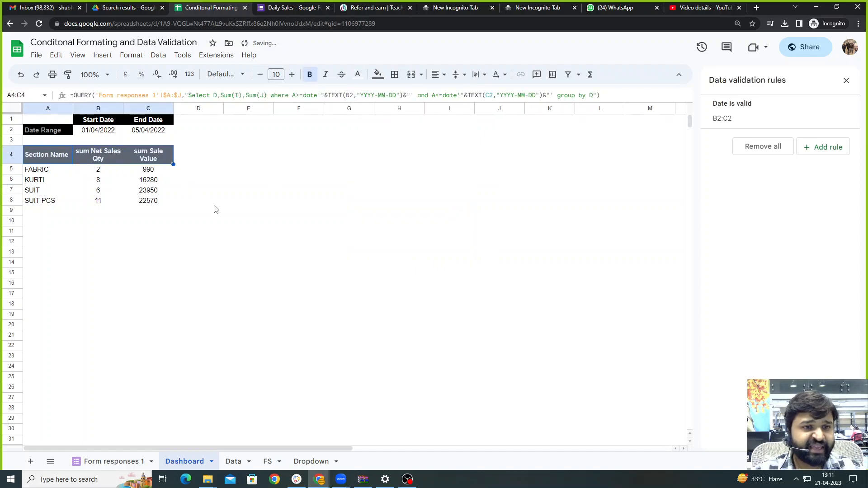
pyautogui.click(215, 204)
pyautogui.click(67, 242)
pyautogui.click(99, 181)
pyautogui.click(149, 180)
pyautogui.click(218, 224)
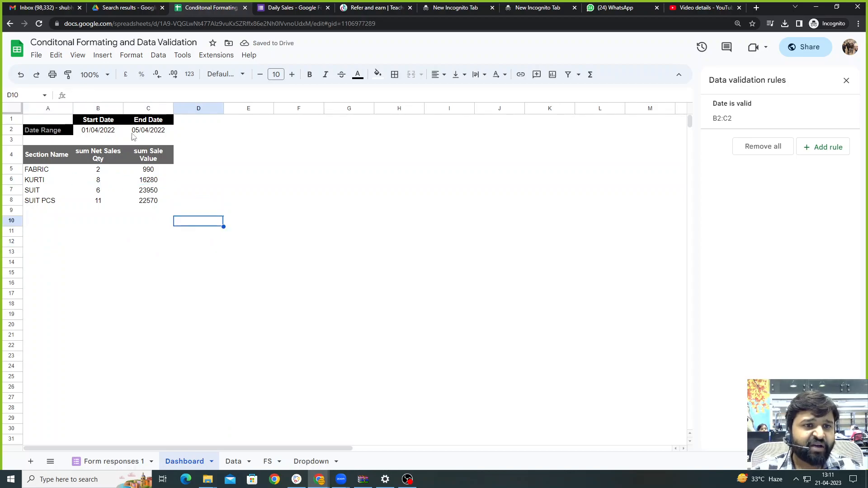
# Change the end date in C2 to 02/04/2022 using its date picker.
pyautogui.doubleClick(151, 132)
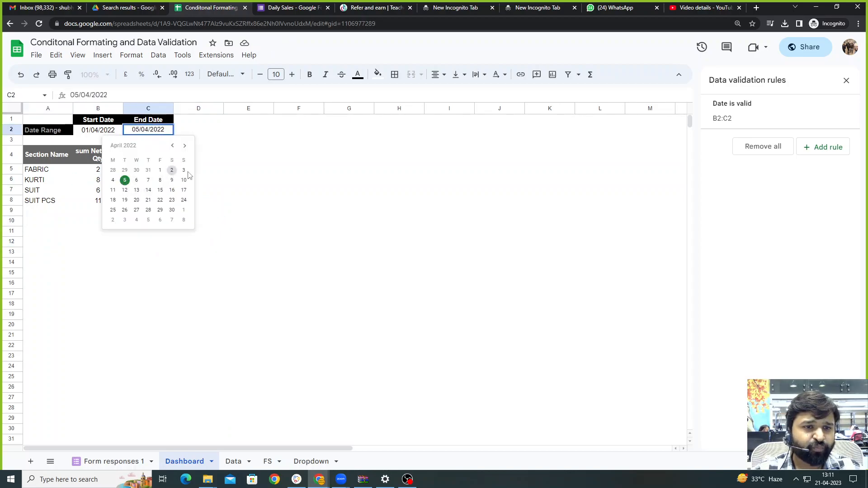
pyautogui.click(172, 170)
pyautogui.click(248, 180)
pyautogui.click(97, 200)
pyautogui.click(90, 130)
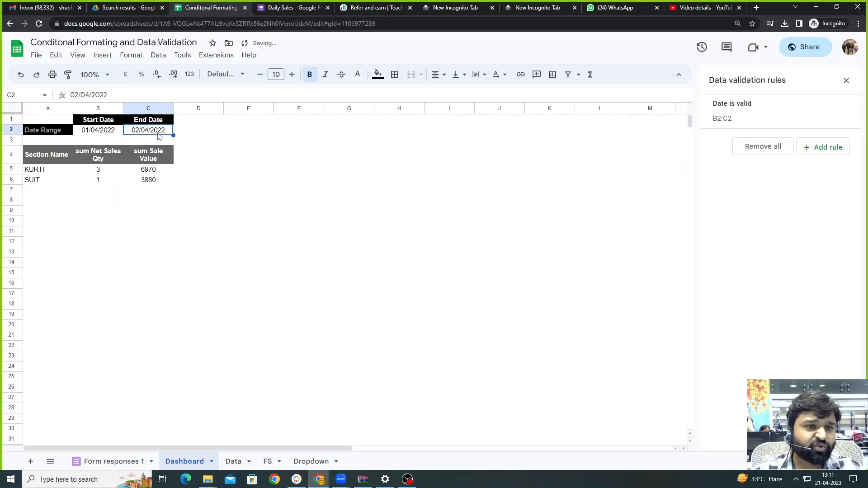
pyautogui.moveTo(49, 170); pyautogui.dragTo(153, 185)
pyautogui.click(181, 226)
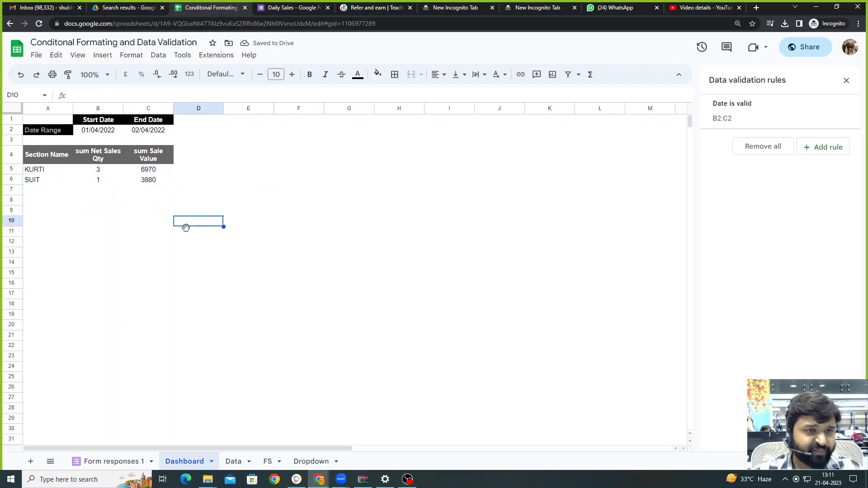
pyautogui.click(243, 237)
pyautogui.click(111, 233)
pyautogui.click(62, 156)
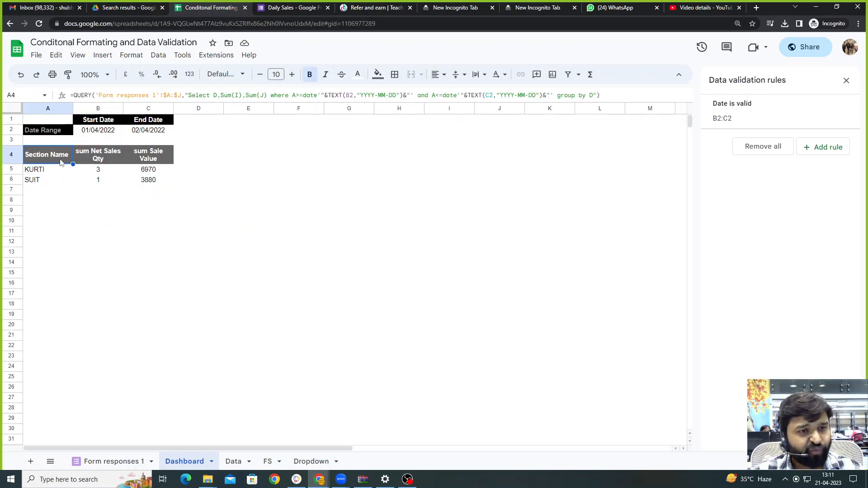
pyautogui.click(110, 219)
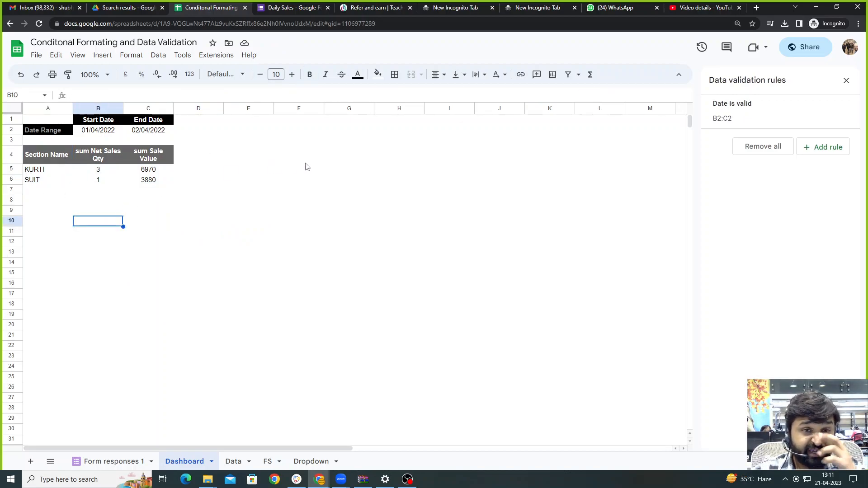
pyautogui.click(241, 186)
pyautogui.click(138, 213)
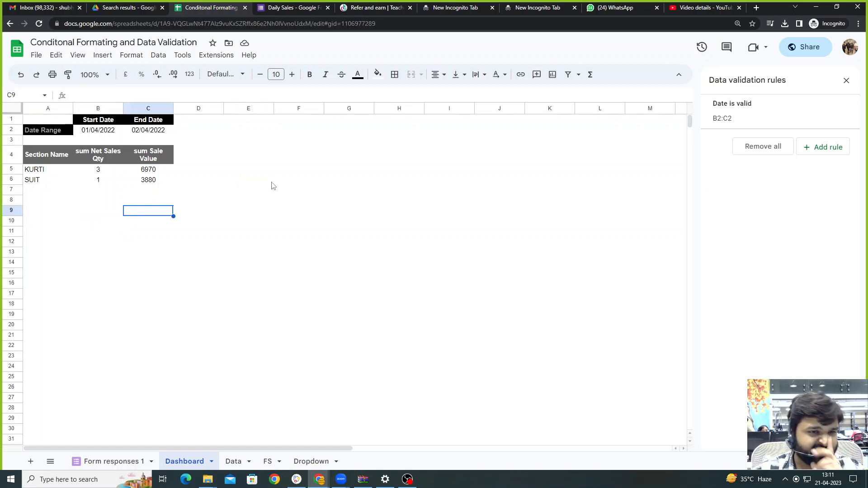
# Apply a double-line outer border around the summary range A4:C12.
pyautogui.moveTo(45, 151); pyautogui.dragTo(154, 188)
pyautogui.moveTo(99, 170); pyautogui.dragTo(149, 248)
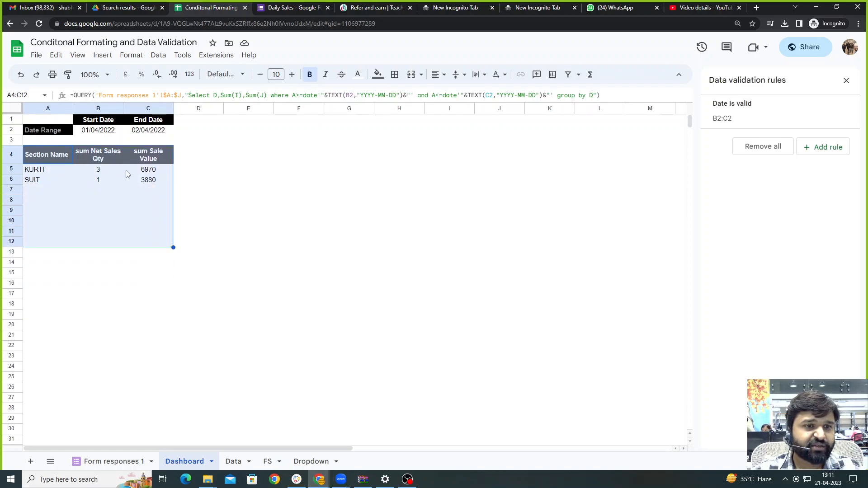
pyautogui.click(395, 74)
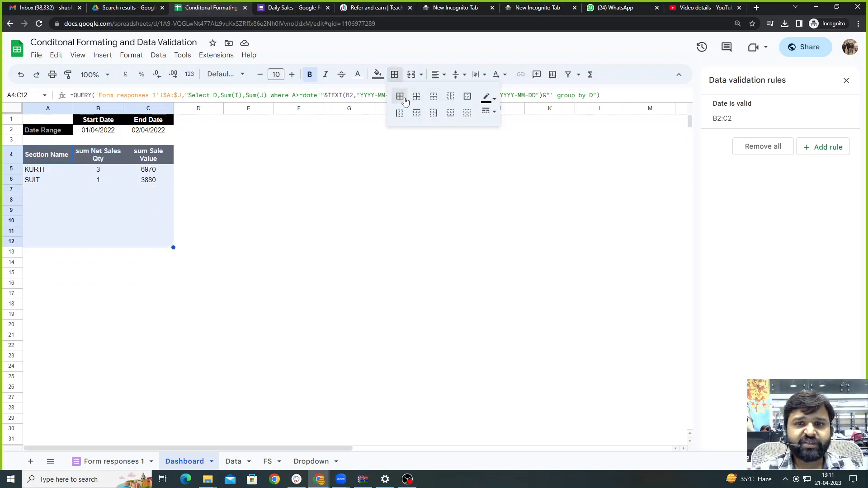
pyautogui.click(493, 111)
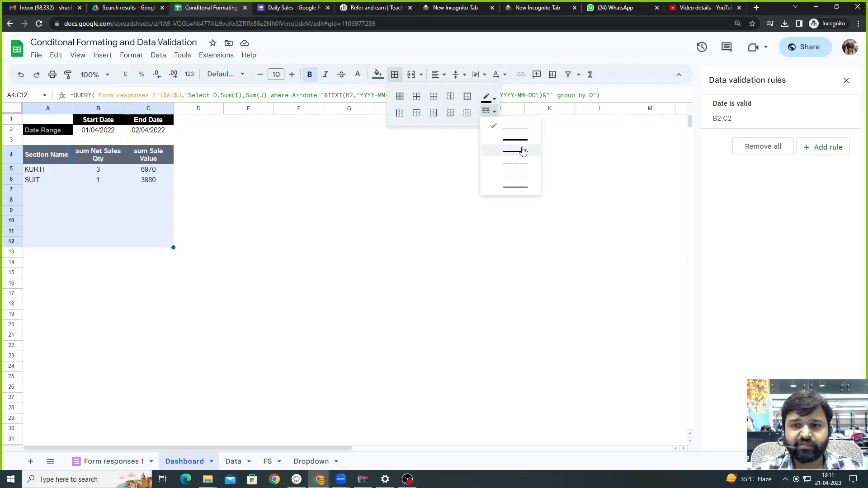
pyautogui.click(520, 148)
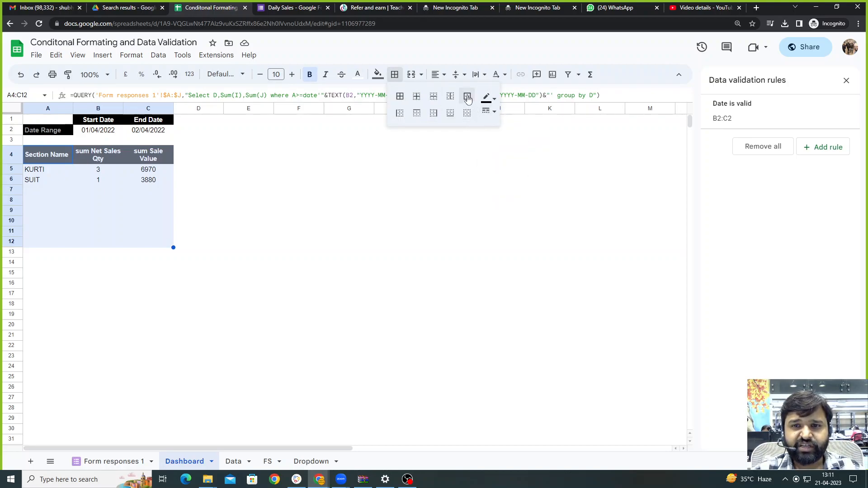
pyautogui.click(486, 117)
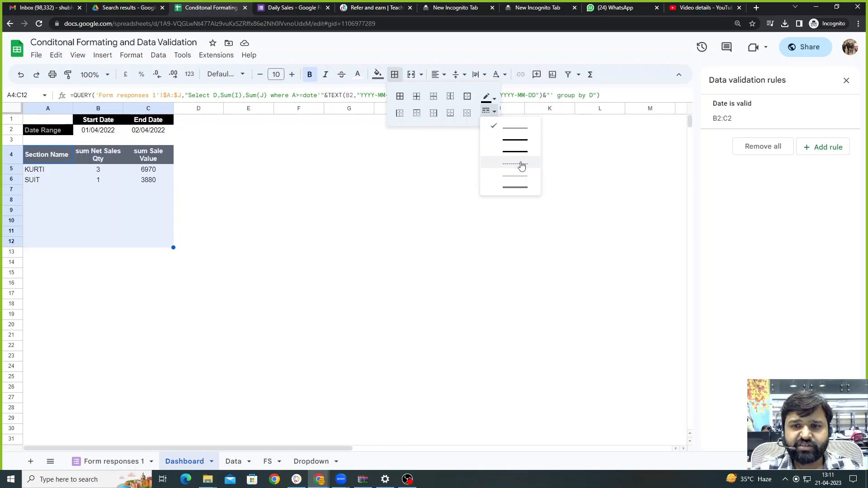
pyautogui.click(516, 190)
pyautogui.click(467, 97)
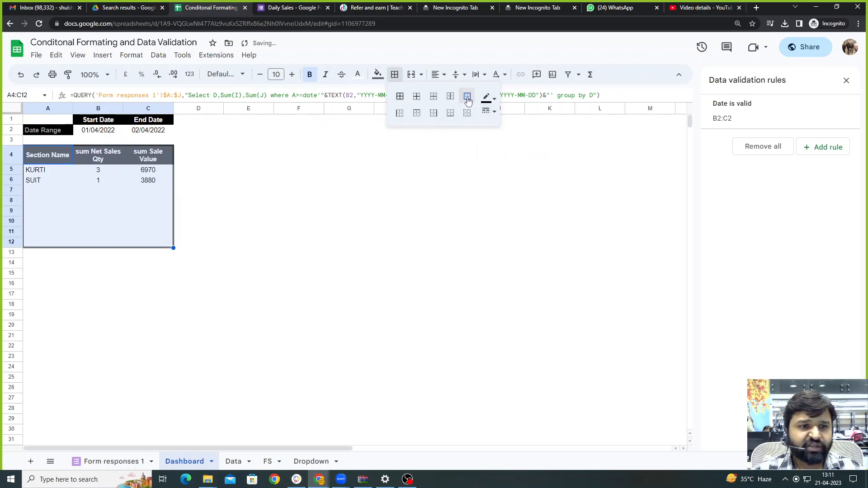
pyautogui.click(261, 253)
pyautogui.press('Up')
pyautogui.press('Up')
pyautogui.press('Up')
# Clear the borders of A4:C6 and give that range a dashed outer border.
pyautogui.moveTo(49, 158); pyautogui.dragTo(168, 184)
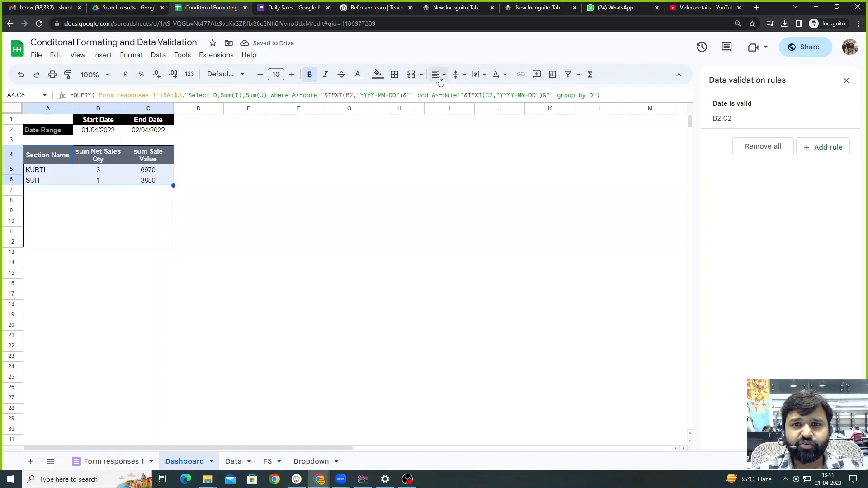
pyautogui.click(394, 75)
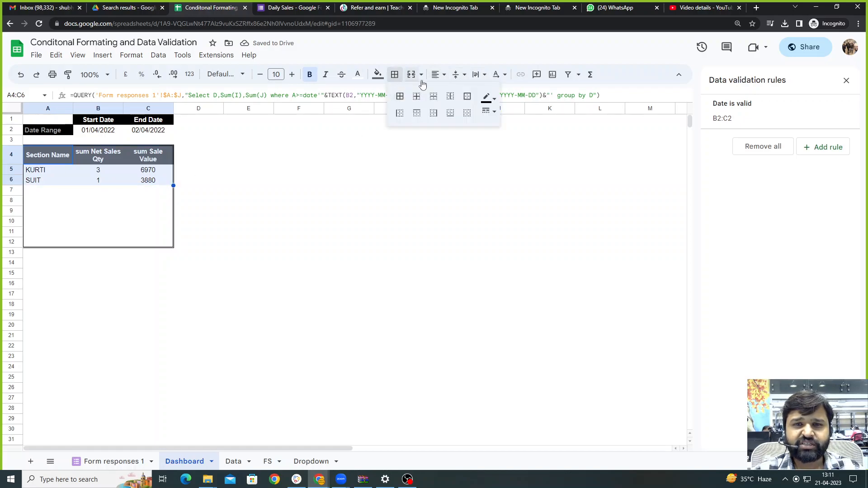
pyautogui.click(466, 119)
pyautogui.click(490, 113)
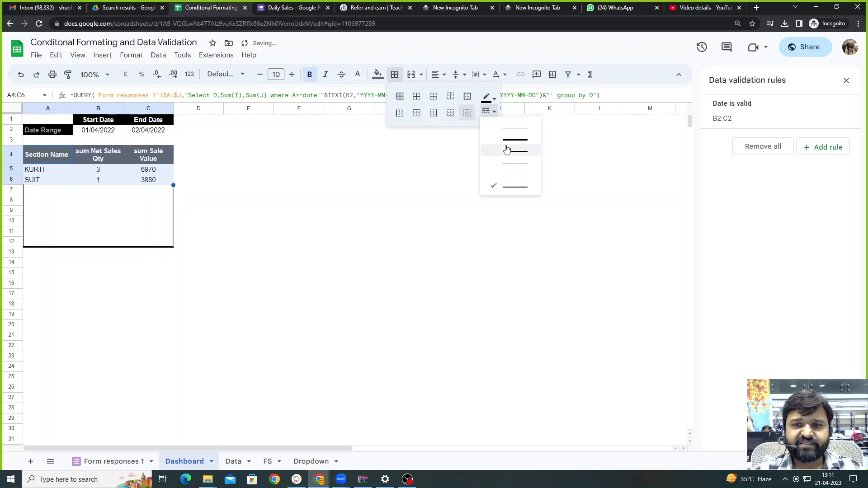
pyautogui.click(510, 166)
pyautogui.click(467, 96)
pyautogui.click(277, 220)
# Clear the borders of A4:C5 and apply a dashed outer border to that range.
pyautogui.moveTo(37, 156); pyautogui.dragTo(168, 171)
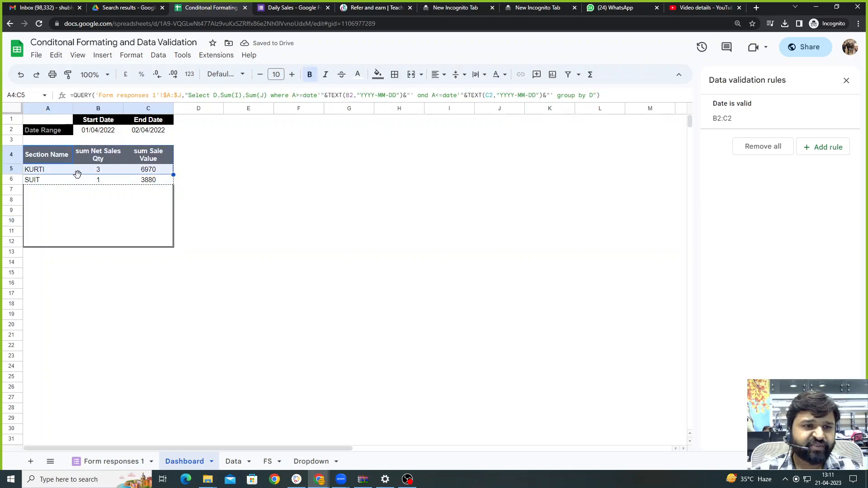
pyautogui.click(394, 75)
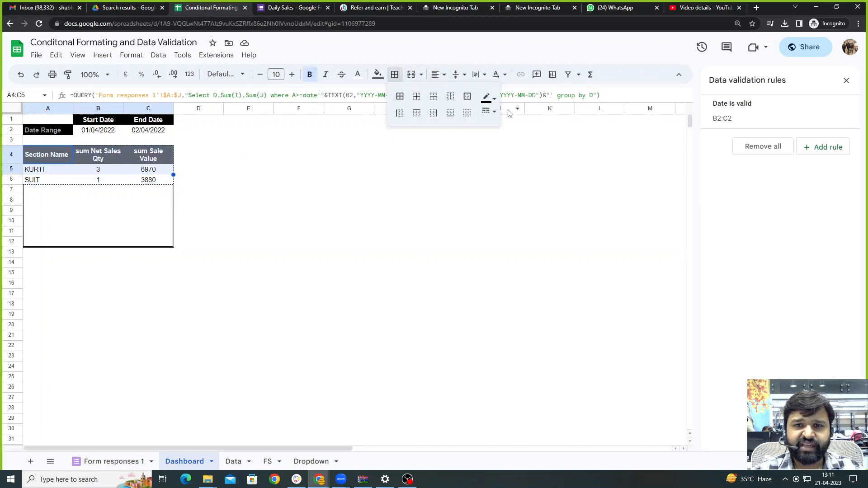
pyautogui.click(467, 116)
pyautogui.click(468, 99)
pyautogui.click(490, 112)
pyautogui.click(514, 162)
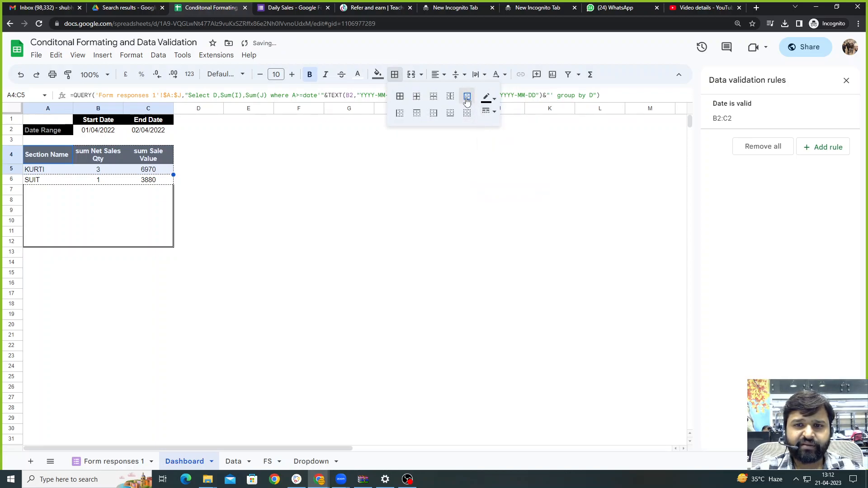
pyautogui.click(297, 272)
pyautogui.click(258, 212)
# Reapply the double-line outer border around the whole summary table A4:C12.
pyautogui.moveTo(34, 155); pyautogui.dragTo(148, 249)
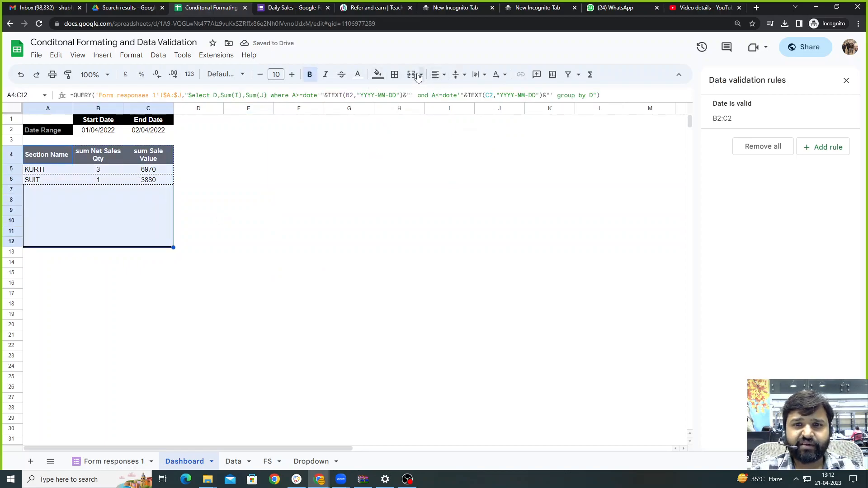
pyautogui.click(395, 75)
pyautogui.click(489, 111)
pyautogui.click(517, 187)
pyautogui.click(467, 97)
pyautogui.moveTo(390, 212); pyautogui.dragTo(382, 219)
pyautogui.click(268, 243)
pyautogui.click(277, 192)
pyautogui.click(252, 324)
pyautogui.click(292, 211)
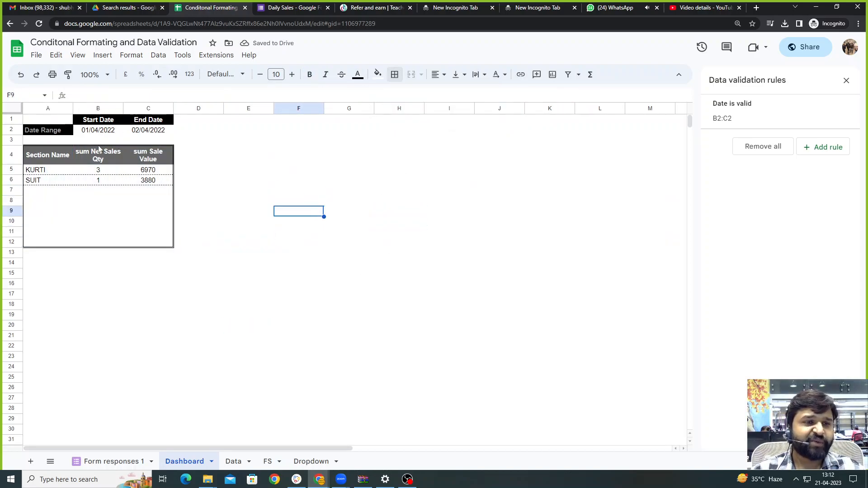
pyautogui.click(295, 142)
pyautogui.click(97, 123)
pyautogui.click(145, 122)
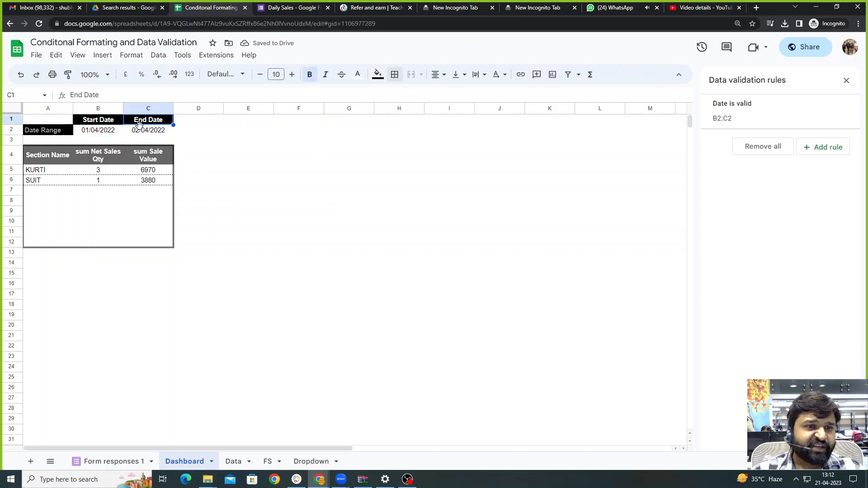
pyautogui.click(70, 134)
pyautogui.click(348, 232)
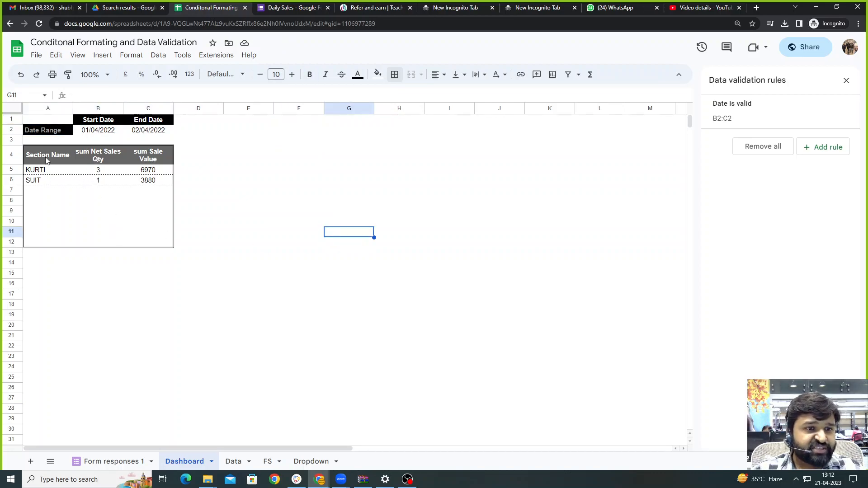
# Apply double-line borders to all cells of the header row A4:C4.
pyautogui.moveTo(49, 159); pyautogui.dragTo(62, 190)
pyautogui.moveTo(45, 157); pyautogui.dragTo(167, 161)
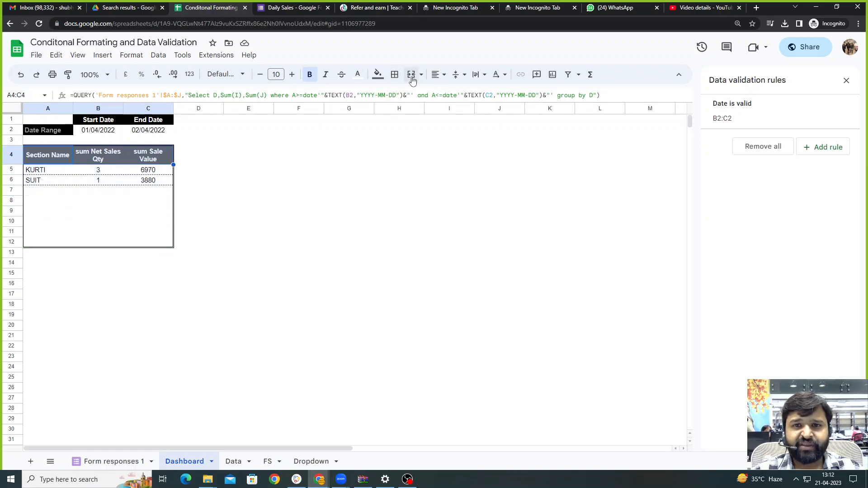
pyautogui.click(395, 74)
pyautogui.click(492, 111)
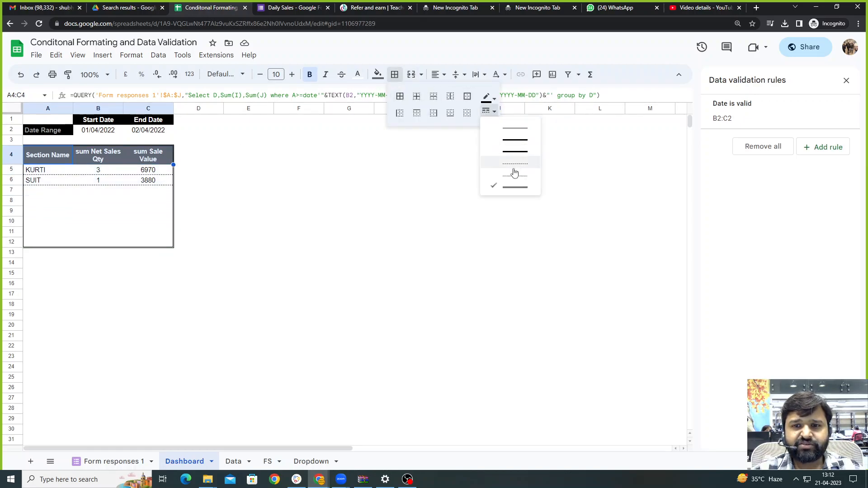
pyautogui.click(513, 183)
pyautogui.click(400, 96)
pyautogui.click(380, 202)
pyautogui.click(280, 170)
pyautogui.click(204, 326)
pyautogui.click(313, 230)
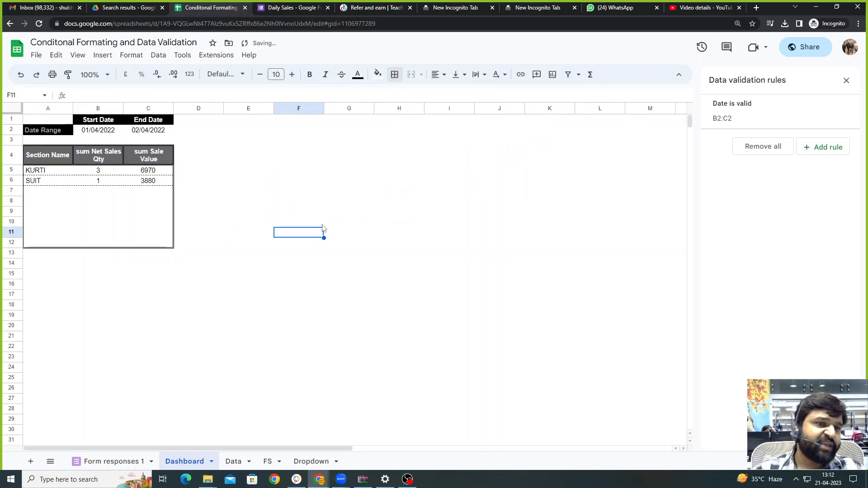
pyautogui.click(270, 172)
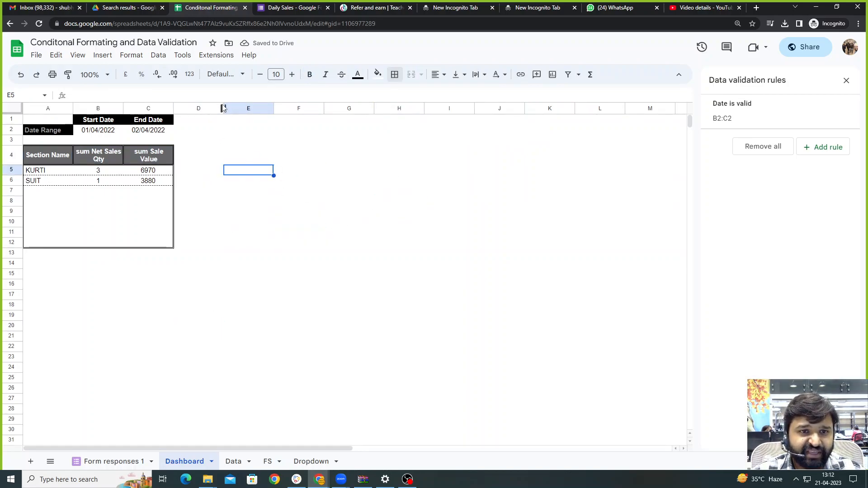
# Narrow column D into a slim spacer beside the section summary table.
pyautogui.moveTo(223, 108); pyautogui.dragTo(186, 109)
pyautogui.click(179, 109)
pyautogui.moveTo(307, 201); pyautogui.dragTo(293, 192)
# Fill D1:D12 with light yellow and make column D slightly narrower still.
pyautogui.moveTo(181, 121); pyautogui.dragTo(182, 249)
pyautogui.click(378, 75)
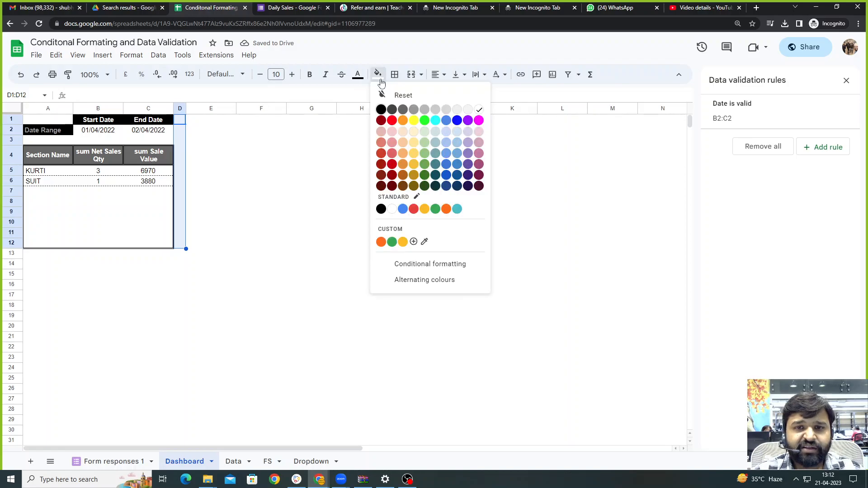
pyautogui.click(413, 132)
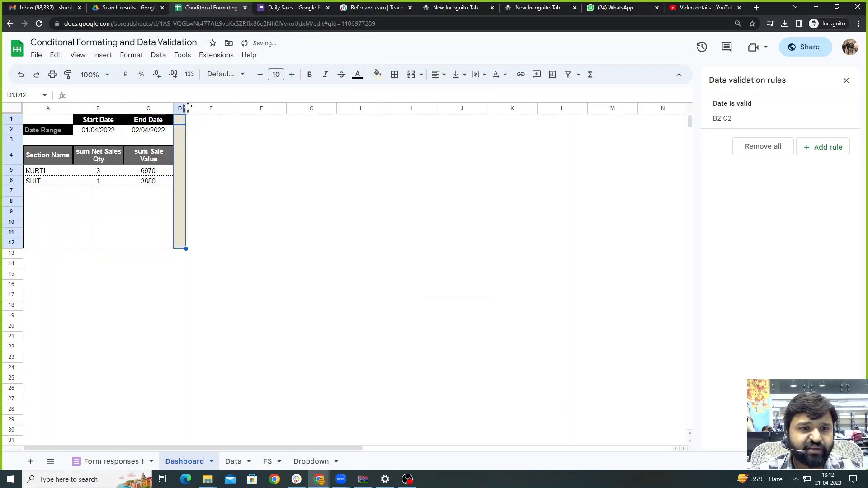
pyautogui.moveTo(188, 106); pyautogui.dragTo(182, 106)
pyautogui.click(256, 193)
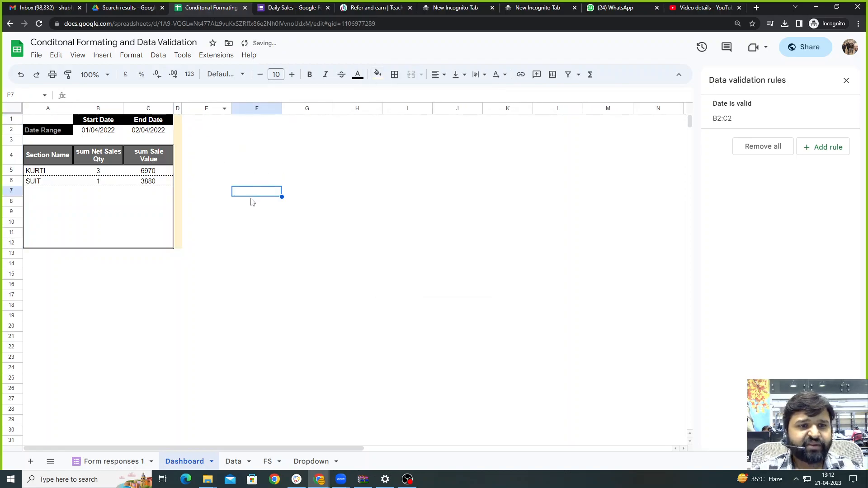
pyautogui.click(318, 267)
pyautogui.click(295, 182)
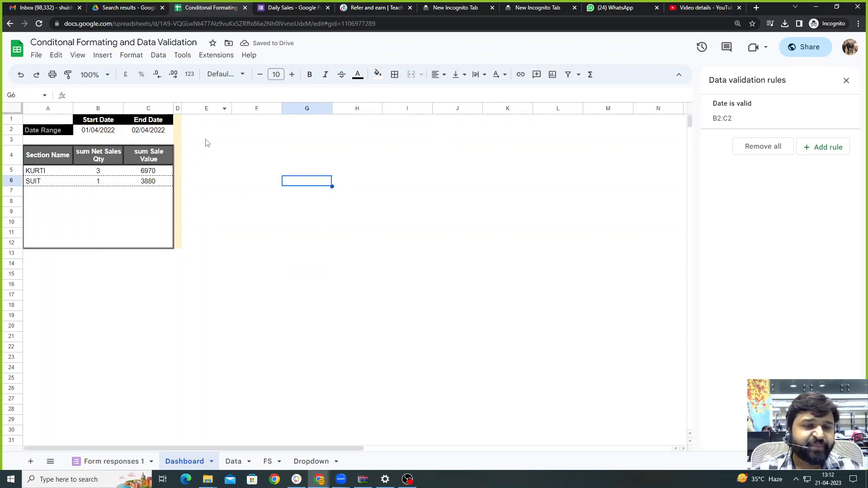
pyautogui.click(204, 127)
pyautogui.click(99, 131)
pyautogui.click(152, 130)
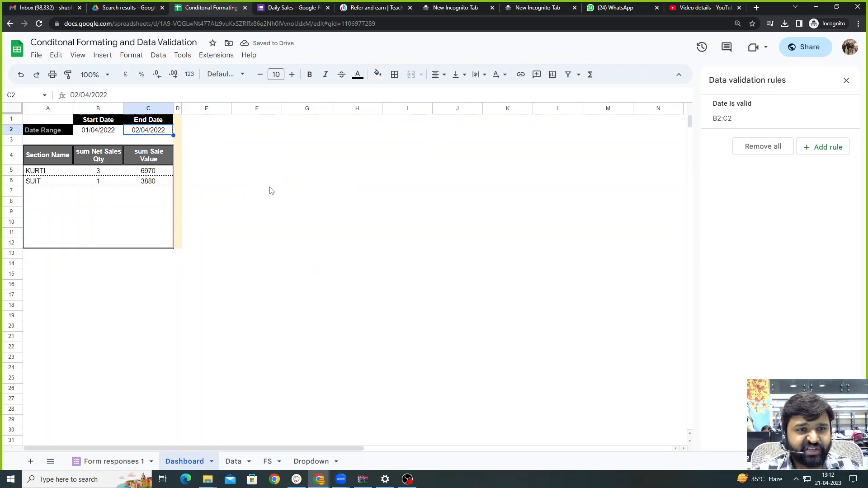
pyautogui.click(269, 183)
pyautogui.click(256, 264)
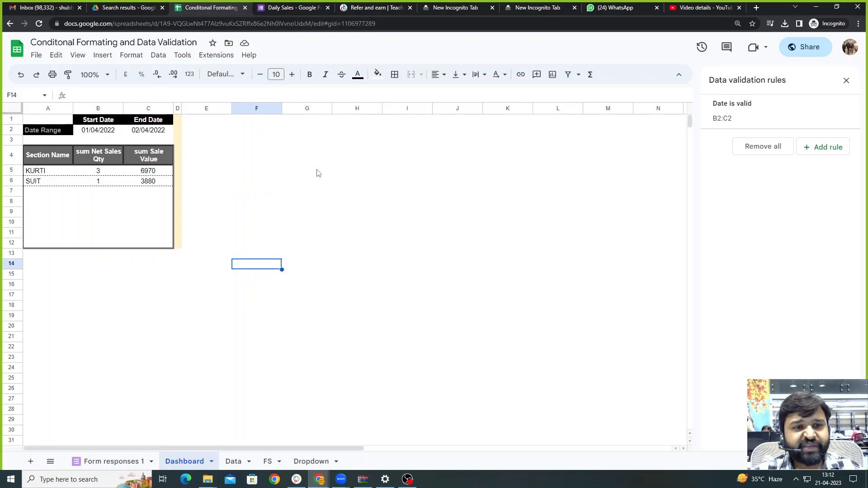
pyautogui.click(306, 226)
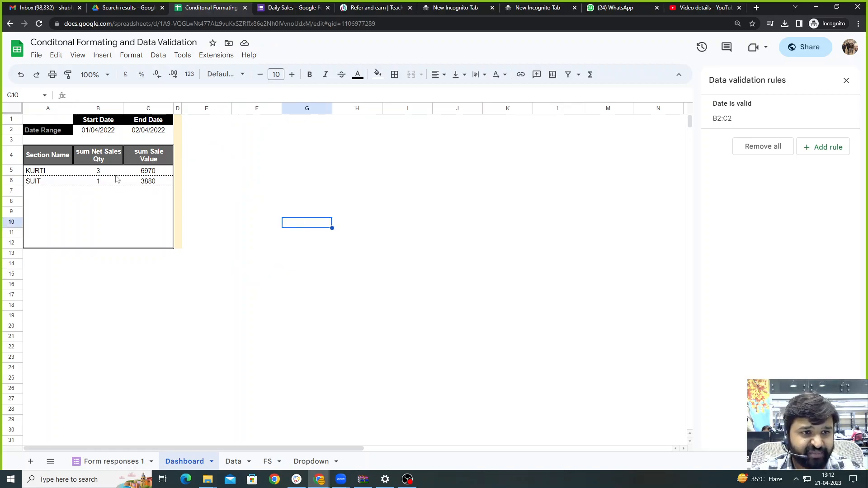
pyautogui.click(48, 156)
pyautogui.click(249, 182)
pyautogui.click(209, 132)
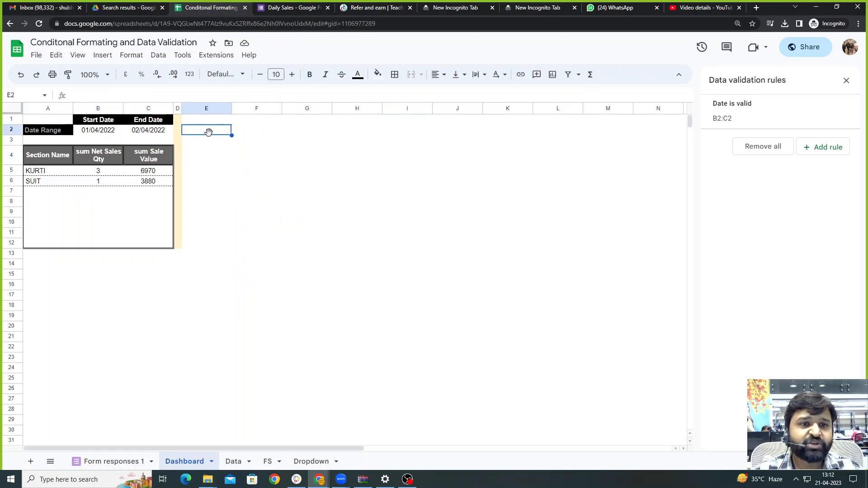
pyautogui.click(249, 183)
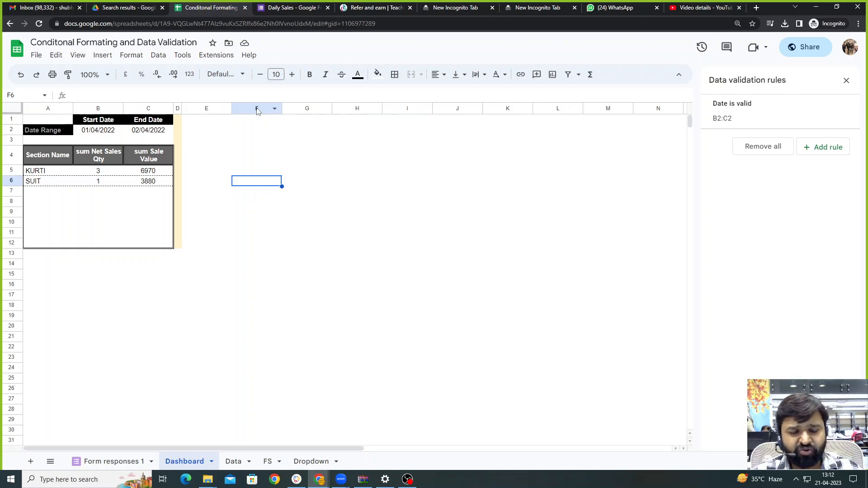
# Examine the Section Name, Location and Colour columns on the Form responses 1 sheet as possible fields for grouping.
pyautogui.click(113, 463)
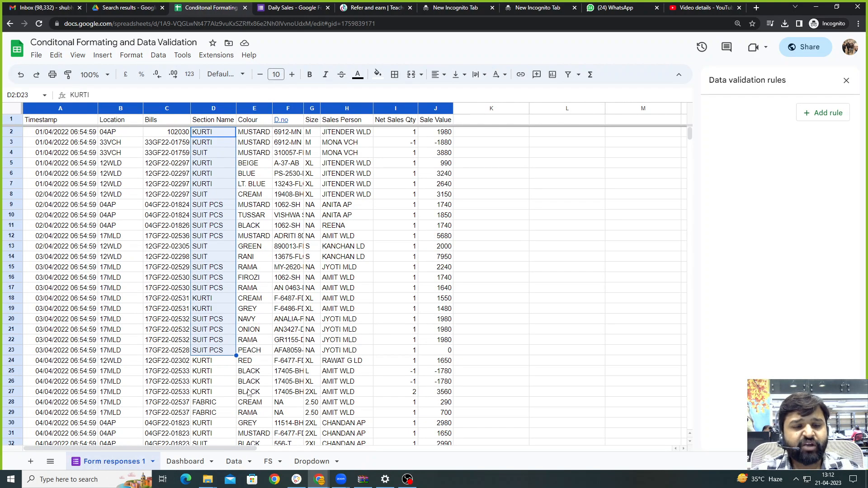
pyautogui.click(186, 466)
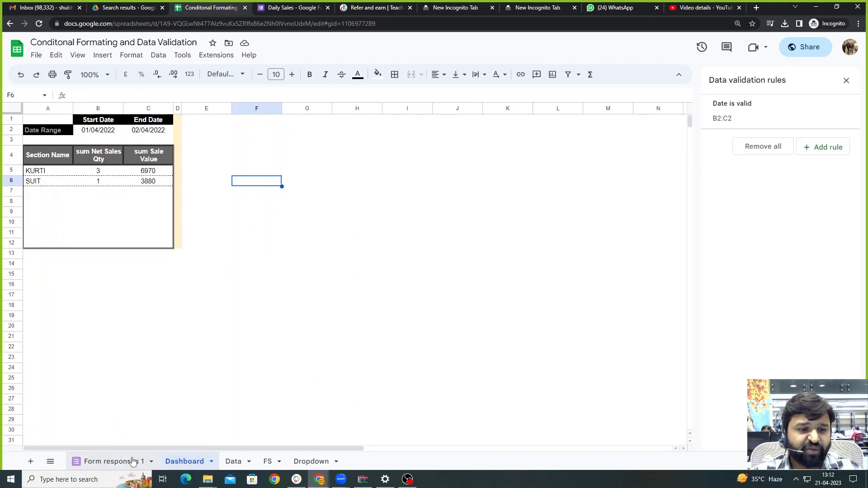
pyautogui.click(97, 464)
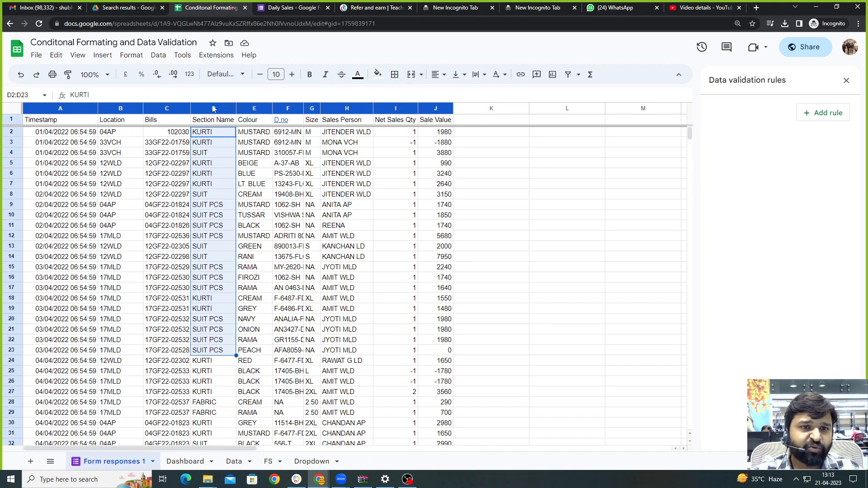
pyautogui.click(214, 109)
pyautogui.click(214, 184)
pyautogui.click(214, 134)
pyautogui.click(203, 227)
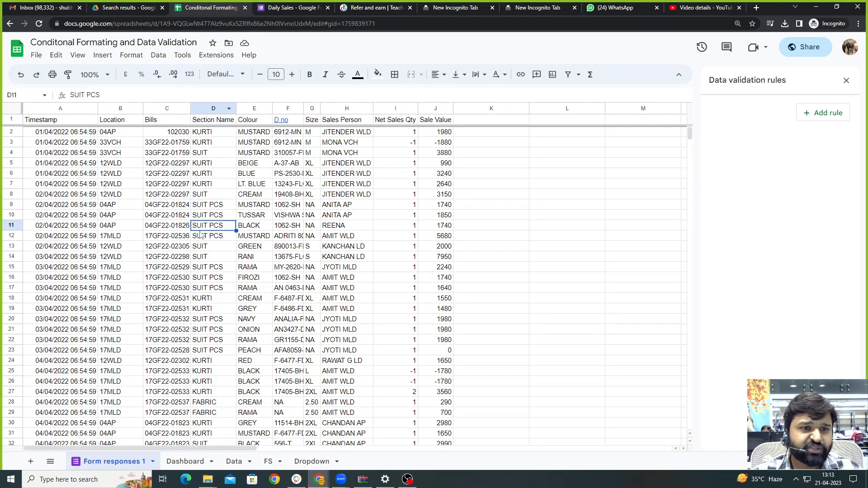
pyautogui.click(125, 109)
pyautogui.click(121, 194)
pyautogui.click(254, 109)
pyautogui.click(253, 173)
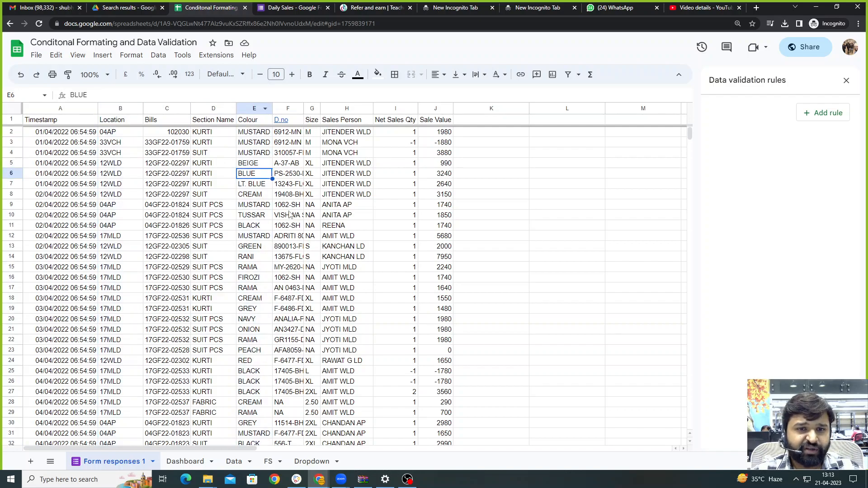
# Copy the section summary table A4:C12 on the Dashboard sheet and paste it at E4.
pyautogui.click(184, 461)
pyautogui.click(331, 193)
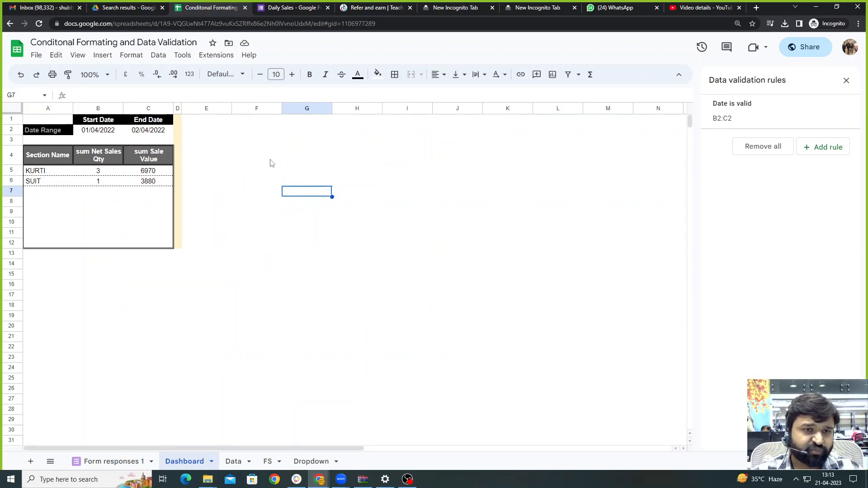
pyautogui.moveTo(43, 158); pyautogui.dragTo(160, 249)
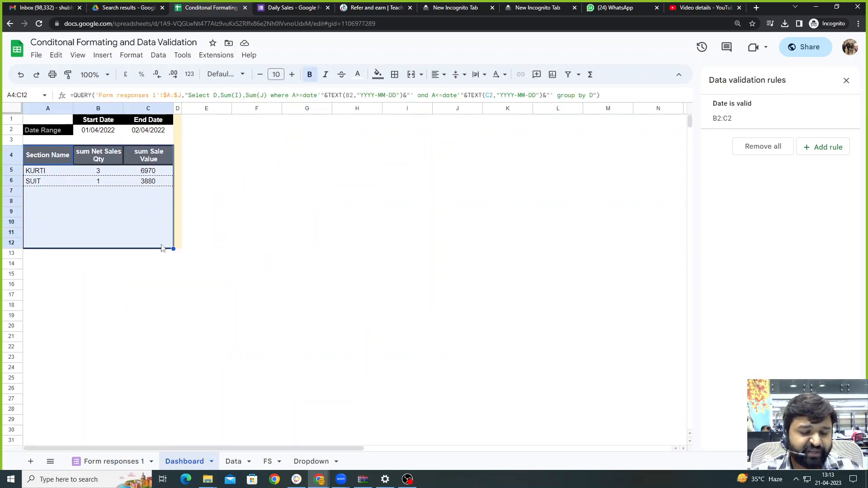
pyautogui.click(196, 161)
pyautogui.hotkey('ctrl', 'v')
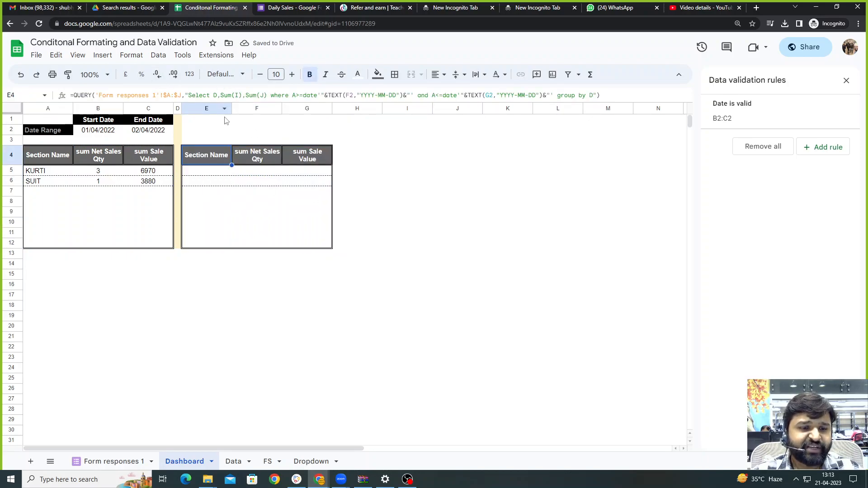
pyautogui.click(98, 477)
pyautogui.click(458, 263)
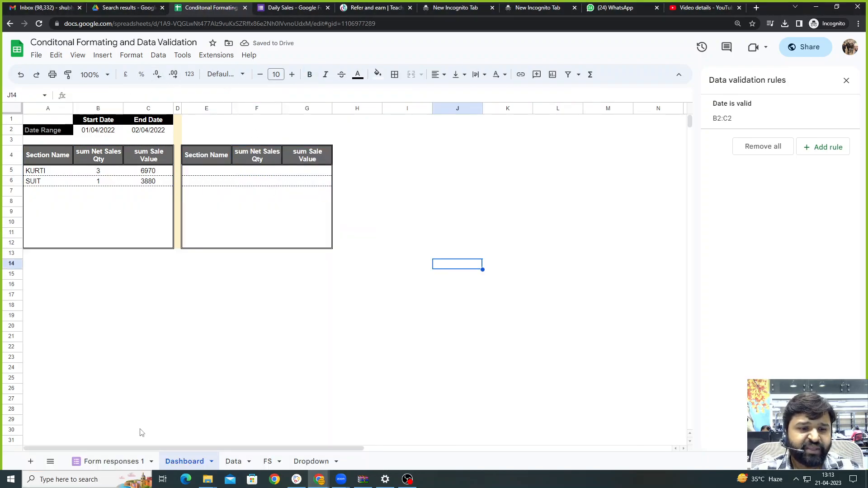
# Check the Location column in Form responses 1 and change the QUERY in Dashboard cell E4 to select and group by column B.
pyautogui.click(114, 461)
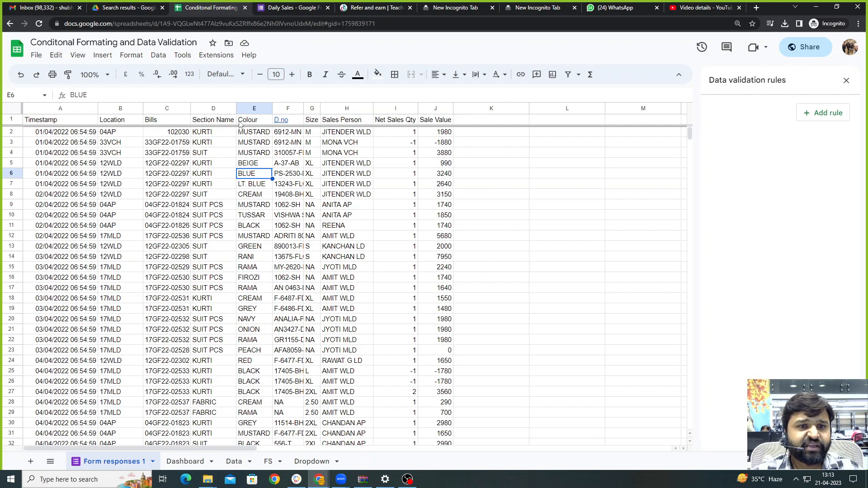
pyautogui.click(190, 461)
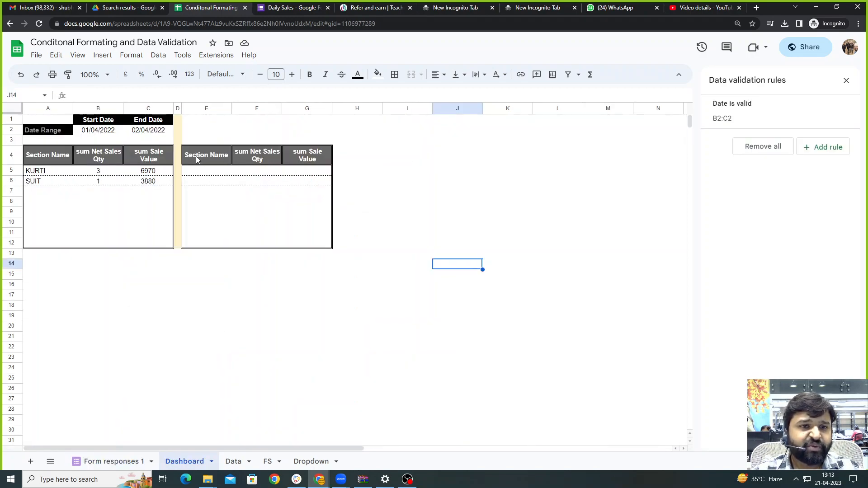
pyautogui.click(196, 156)
pyautogui.doubleClick(216, 95)
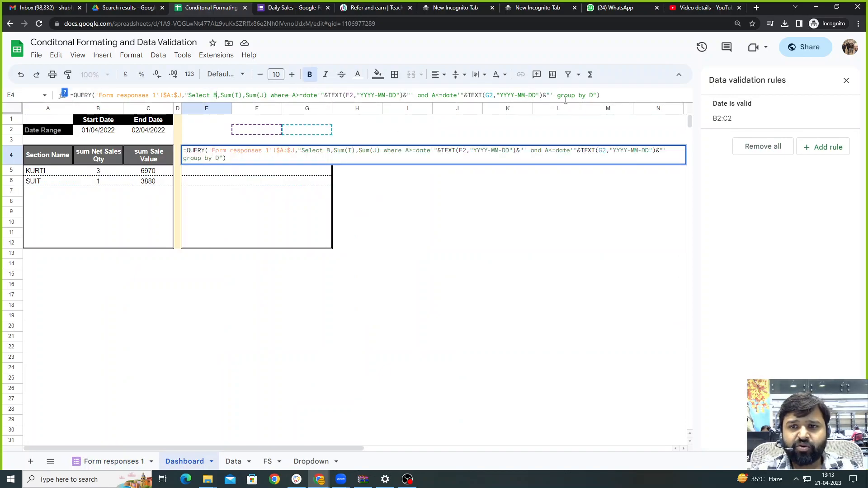
pyautogui.write('B')
pyautogui.press('Return')
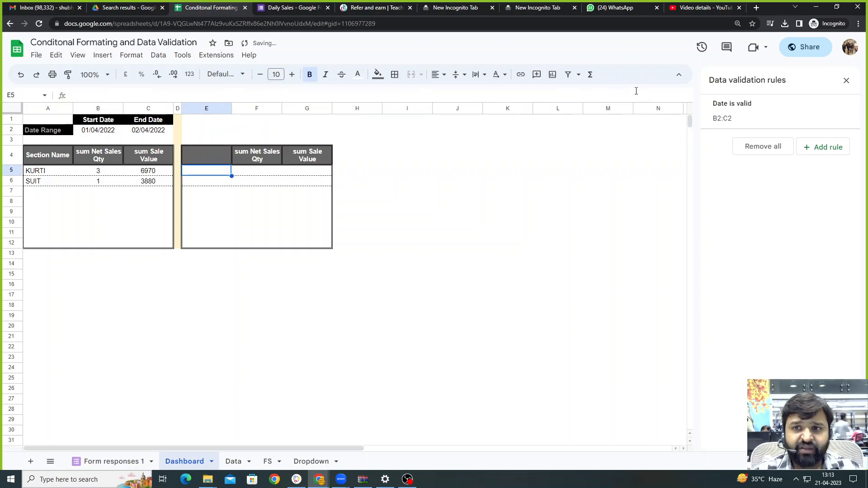
pyautogui.moveTo(457, 263); pyautogui.dragTo(457, 274)
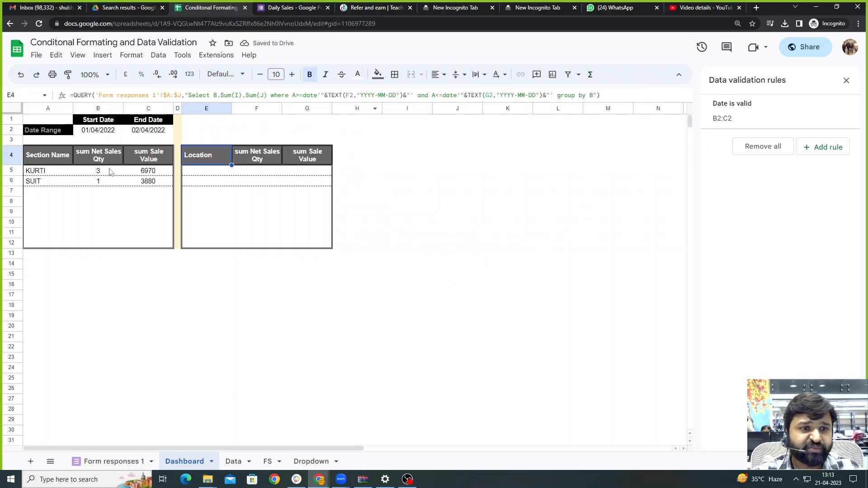
# Point the date conditions of the QUERY in E4 to the absolute references $B$2 for the start and $C$2 for the end.
pyautogui.click(353, 94)
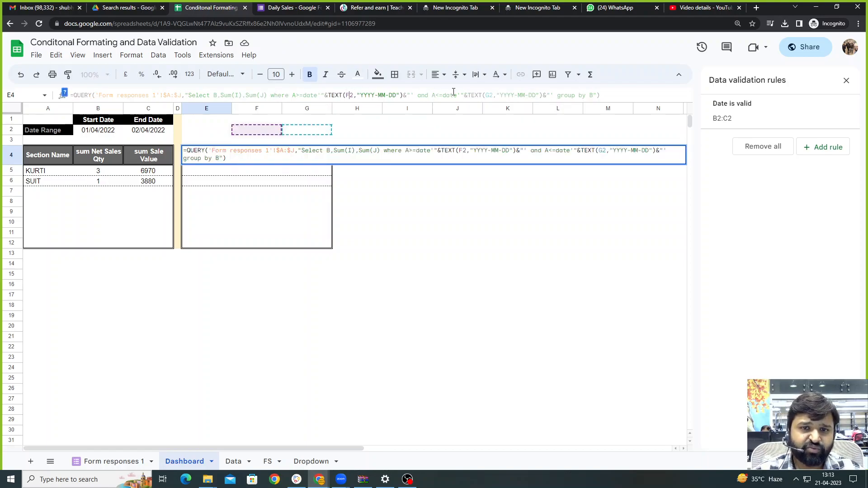
pyautogui.press('BackSpace')
pyautogui.press('BackSpace')
pyautogui.write('B2')
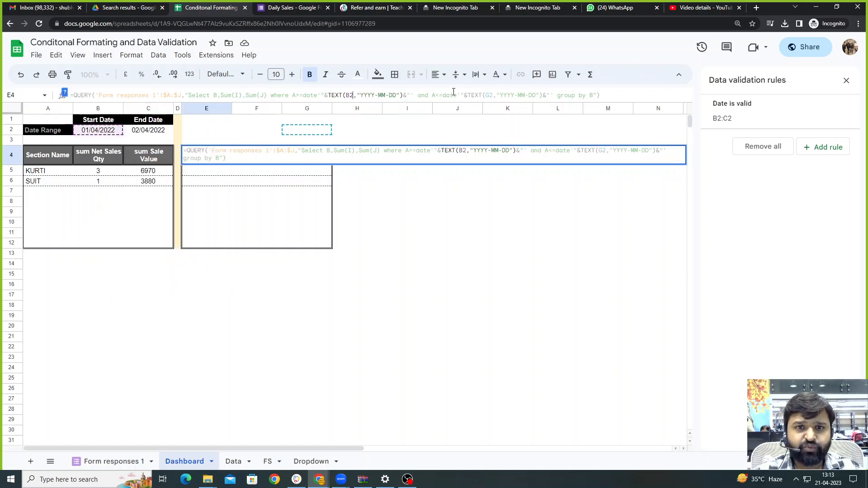
pyautogui.press('F4')
pyautogui.doubleClick(496, 95)
pyautogui.write('C2')
pyautogui.press('F4')
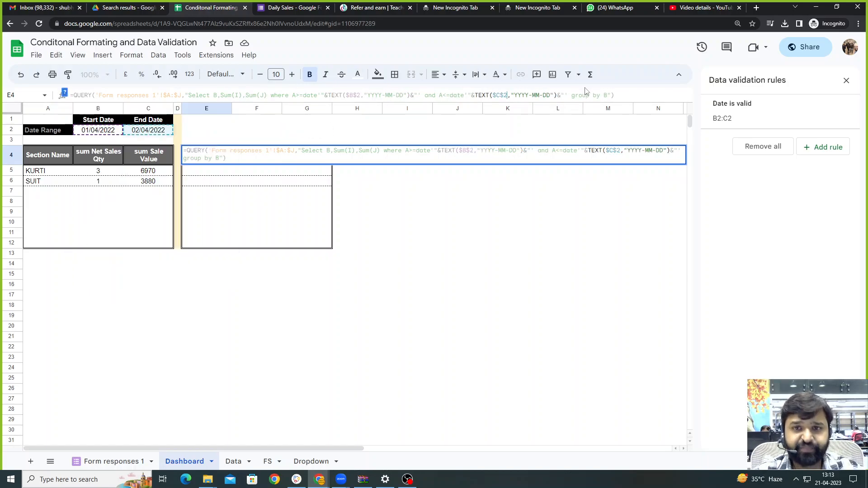
pyautogui.press('Return')
pyautogui.click(609, 305)
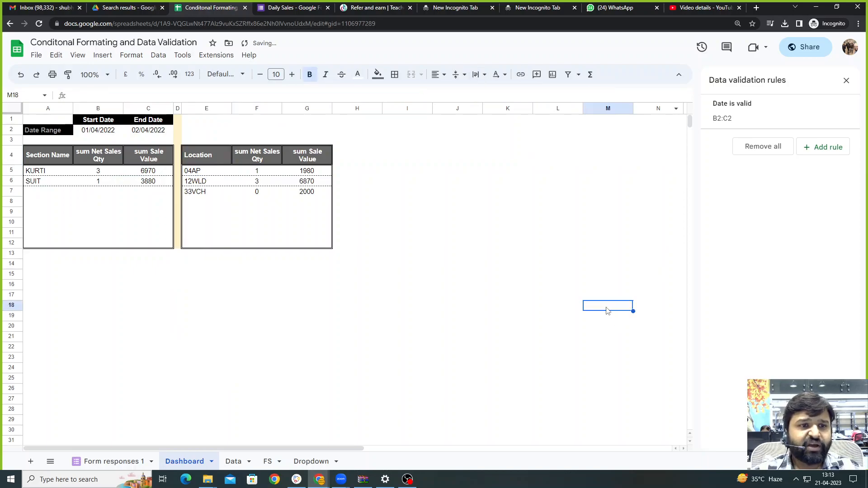
# Check the start and end dates against the rows listed in the section and location summaries.
pyautogui.click(98, 130)
pyautogui.click(158, 133)
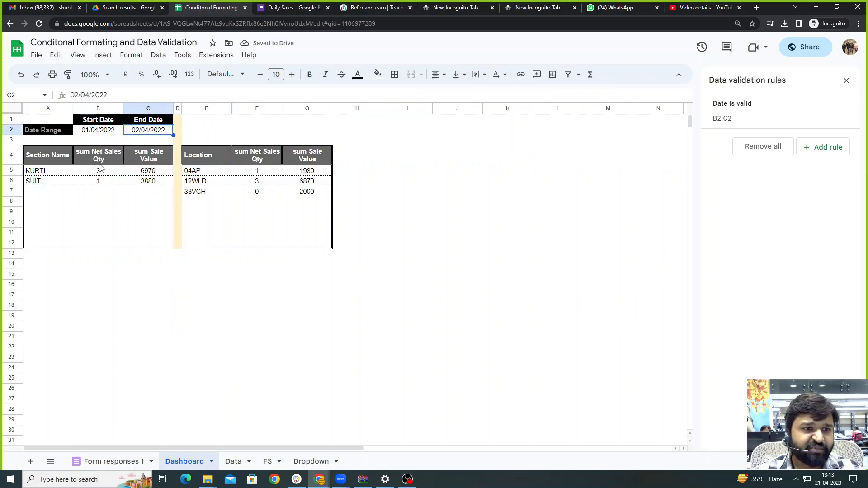
pyautogui.click(83, 170)
pyautogui.click(49, 183)
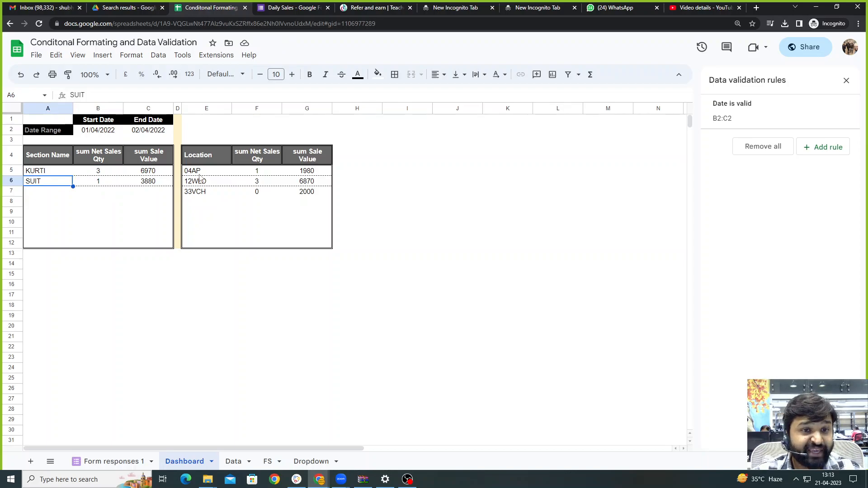
pyautogui.click(210, 173)
pyautogui.click(213, 184)
pyautogui.click(209, 193)
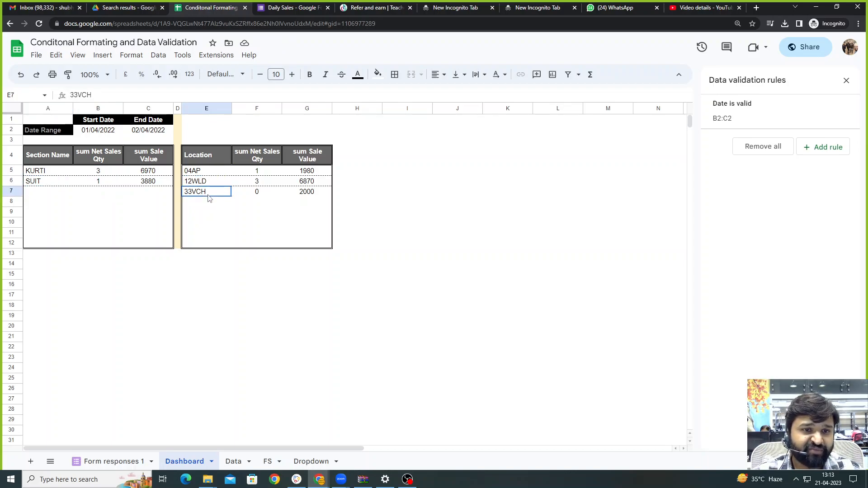
pyautogui.click(374, 249)
pyautogui.click(392, 337)
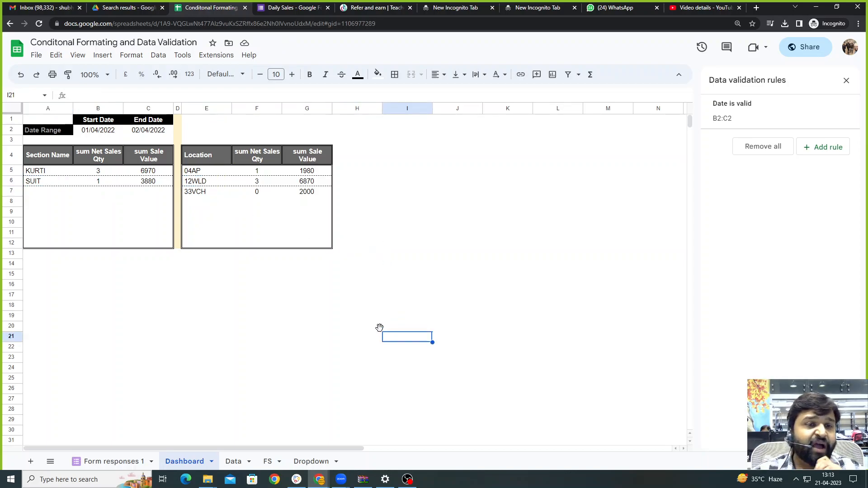
pyautogui.click(195, 171)
pyautogui.click(407, 183)
pyautogui.click(190, 120)
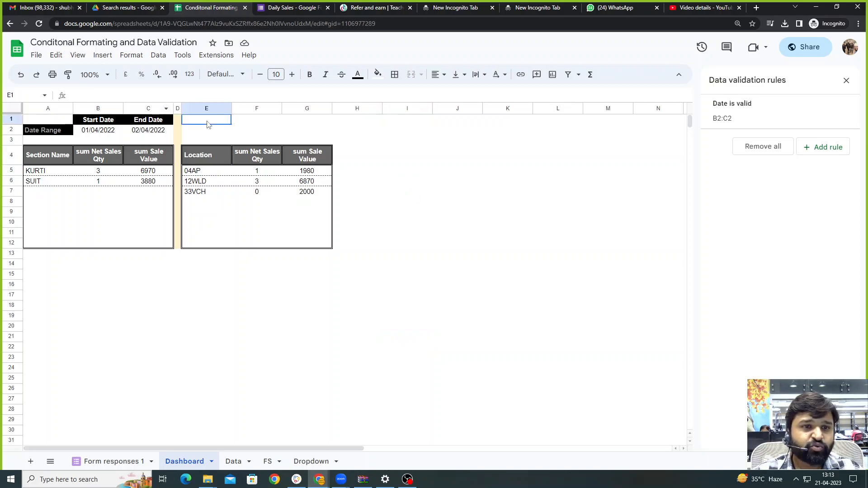
pyautogui.click(514, 203)
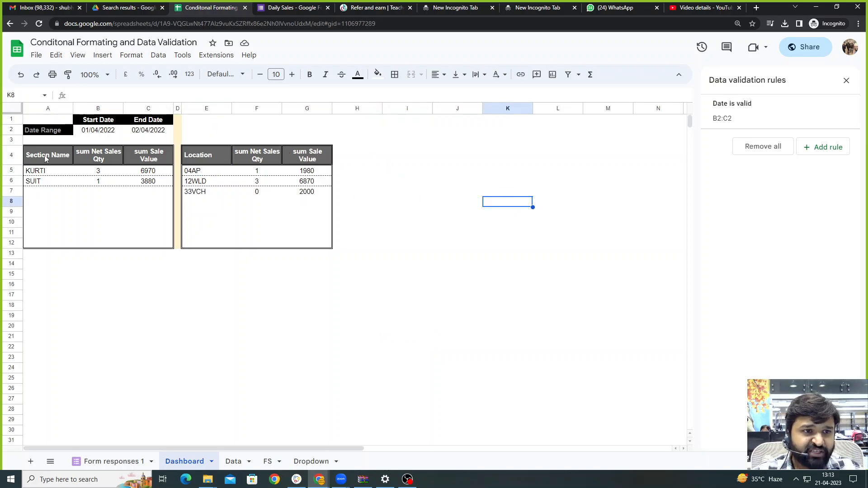
pyautogui.moveTo(50, 172); pyautogui.dragTo(50, 182)
pyautogui.click(514, 181)
pyautogui.click(209, 140)
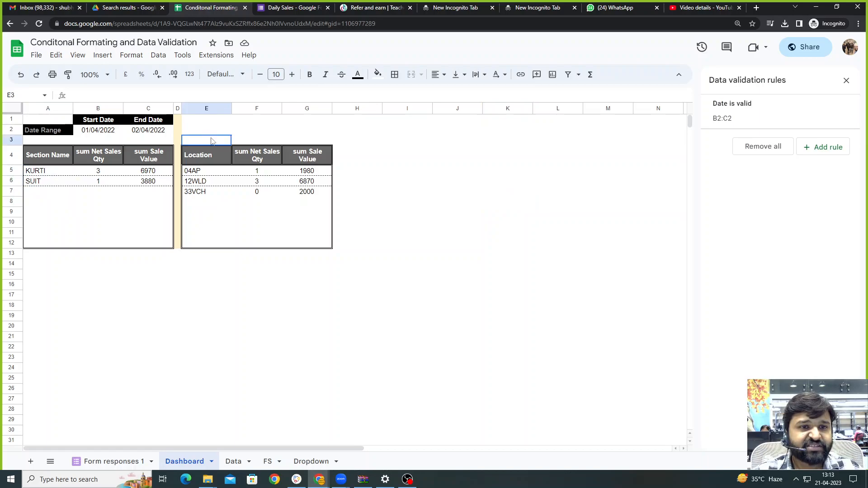
pyautogui.click(248, 131)
pyautogui.click(209, 131)
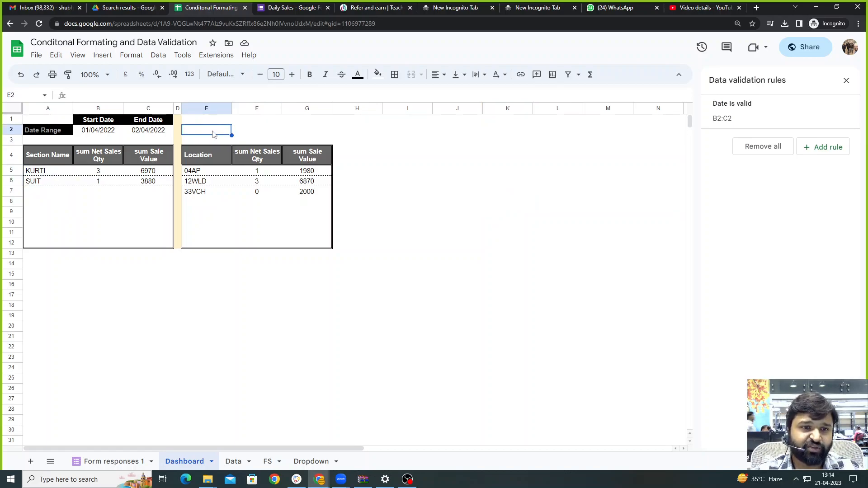
pyautogui.click(212, 121)
pyautogui.click(211, 132)
pyautogui.write('S')
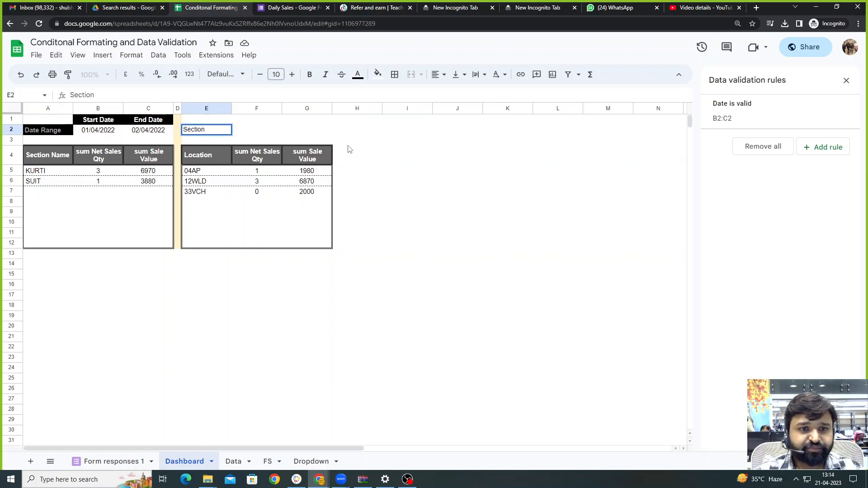
pyautogui.write('ection')
pyautogui.press('Escape')
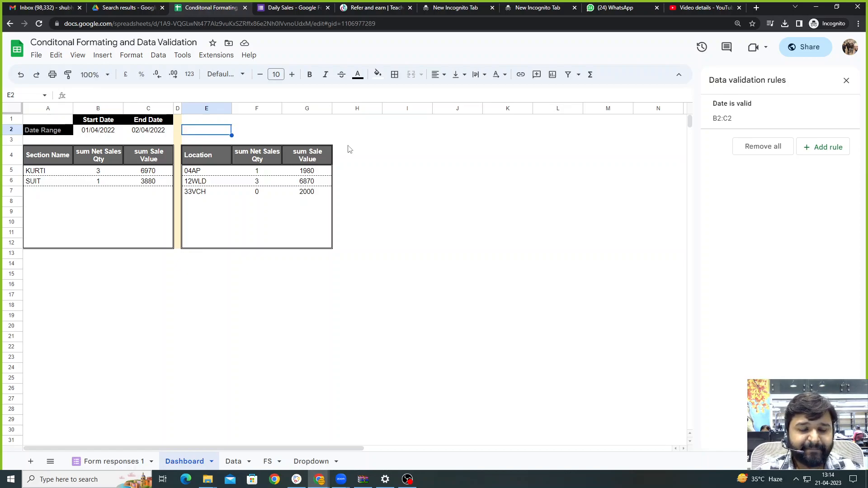
# Copy the formatting of the narrow separator column D to column H, beside the location summary.
pyautogui.click(396, 190)
pyautogui.moveTo(200, 162); pyautogui.dragTo(321, 248)
pyautogui.hotkey('ctrl', 'c')
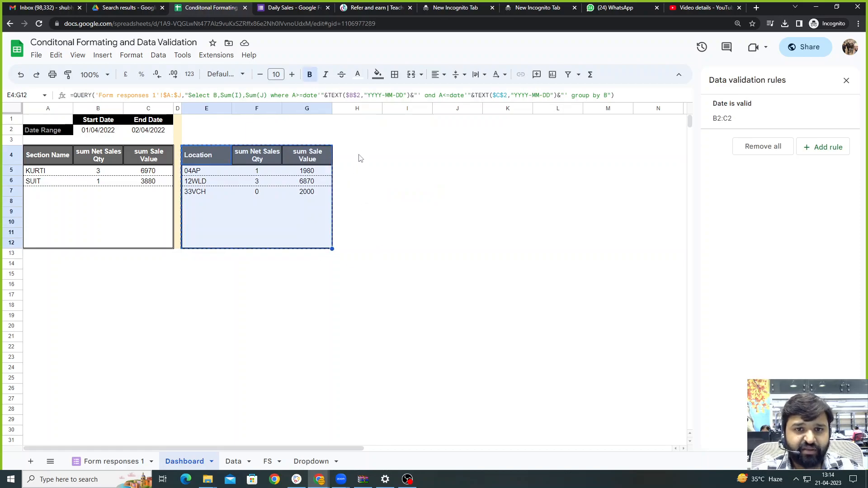
pyautogui.click(358, 141)
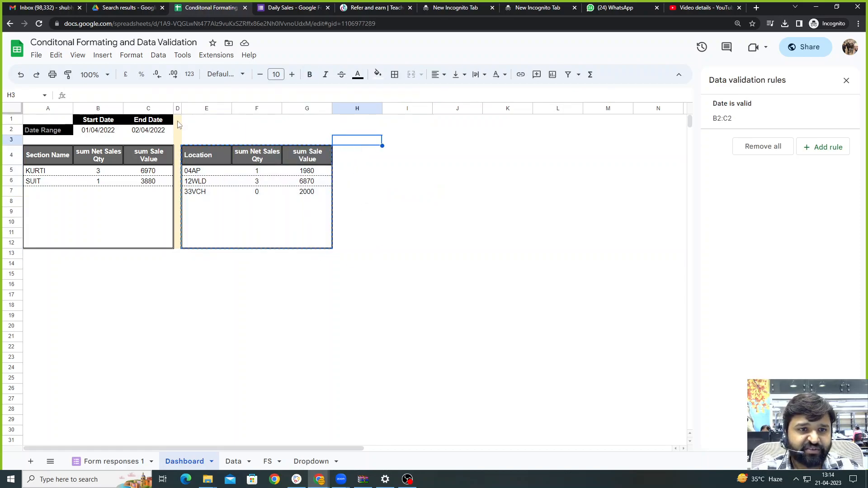
pyautogui.click(178, 107)
pyautogui.click(68, 74)
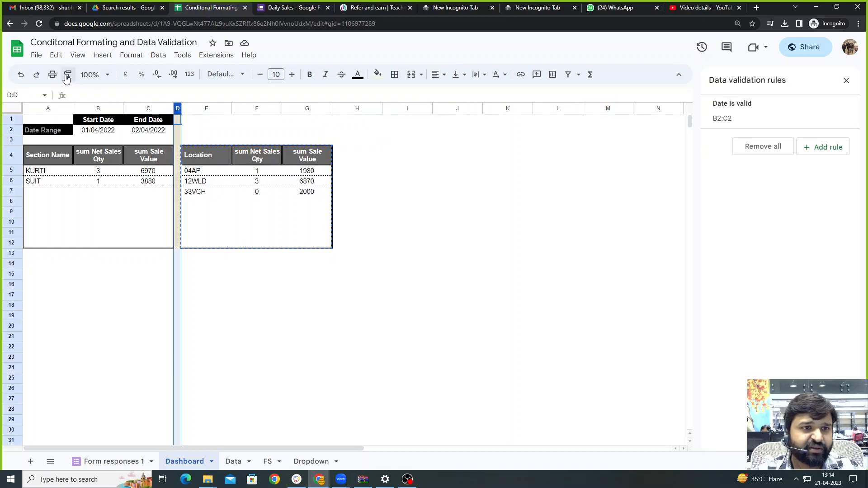
pyautogui.click(363, 110)
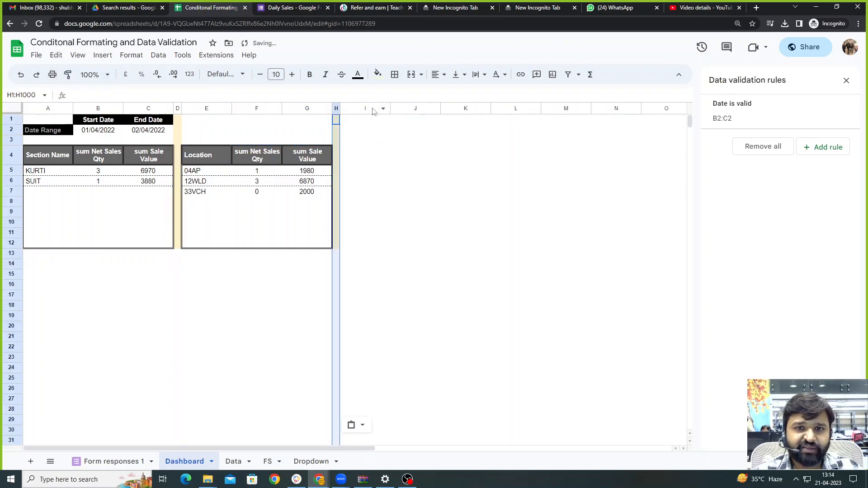
# Copy the location summary table E4:G12 and paste it at I4.
pyautogui.click(369, 184)
pyautogui.moveTo(202, 165); pyautogui.dragTo(329, 245)
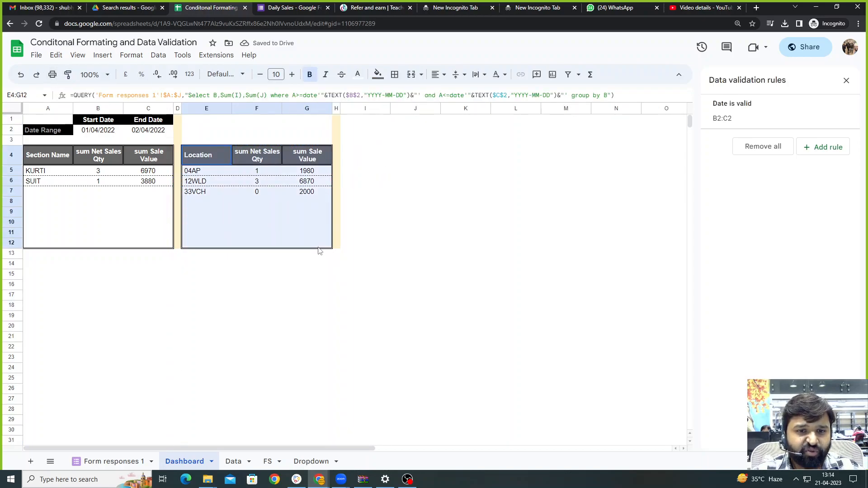
pyautogui.click(357, 156)
pyautogui.hotkey('ctrl', 'v')
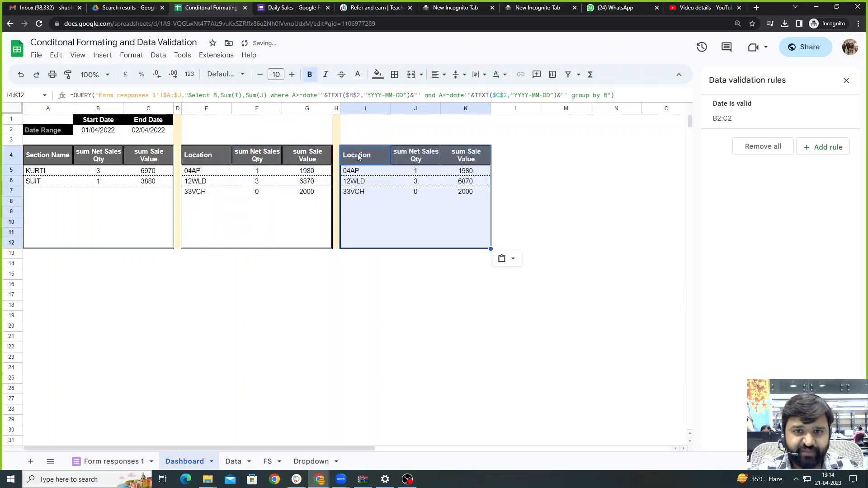
# Enter the label Section in cell I2, above the pasted location table.
pyautogui.click(365, 131)
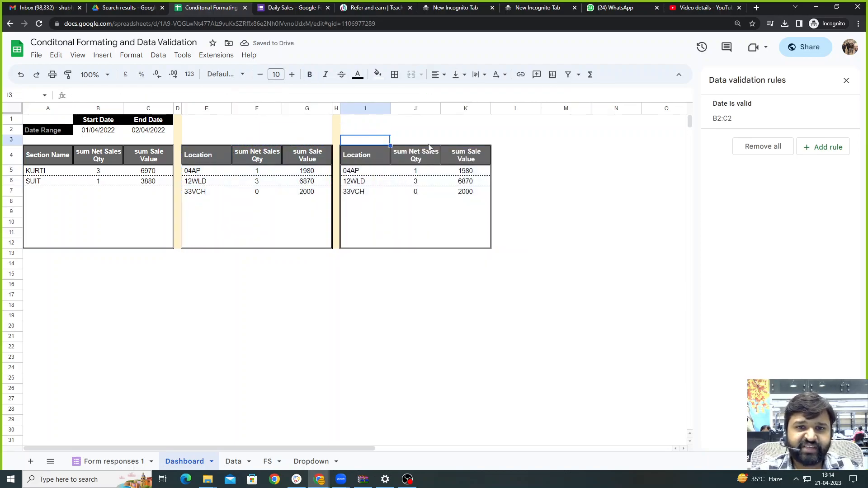
pyautogui.write('Sect')
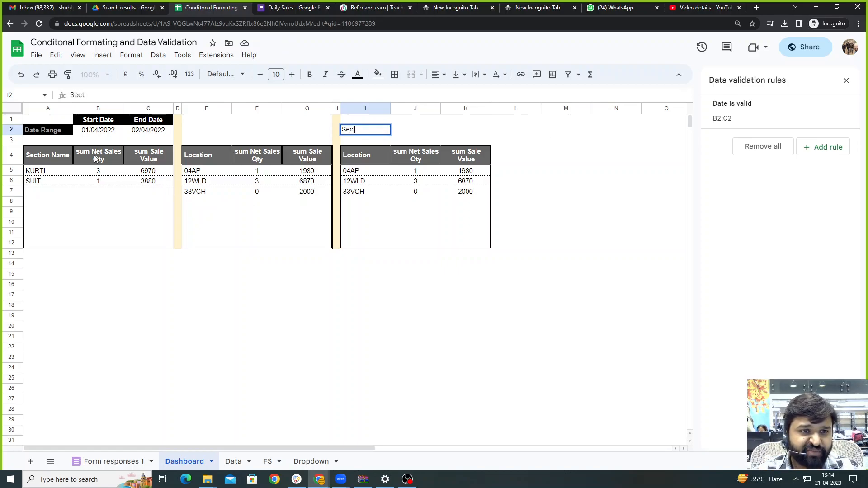
pyautogui.moveTo(64, 173); pyautogui.dragTo(69, 184)
pyautogui.click(363, 132)
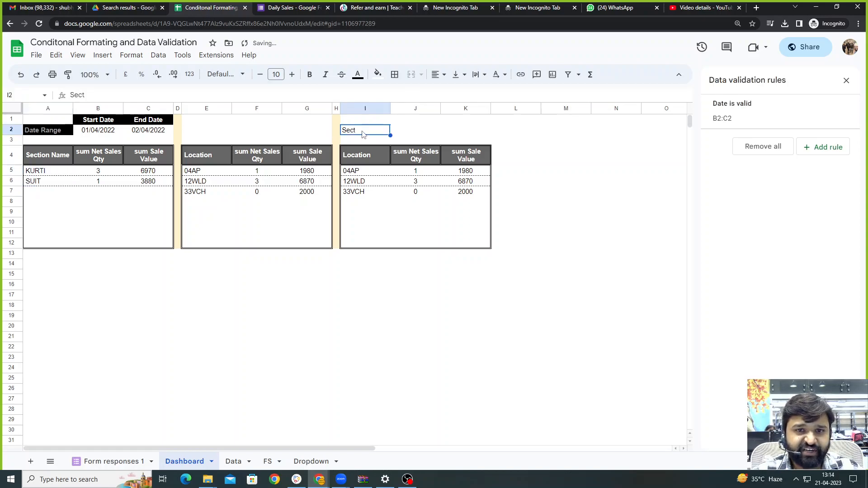
pyautogui.doubleClick(376, 128)
pyautogui.write('ion')
pyautogui.press('Tab')
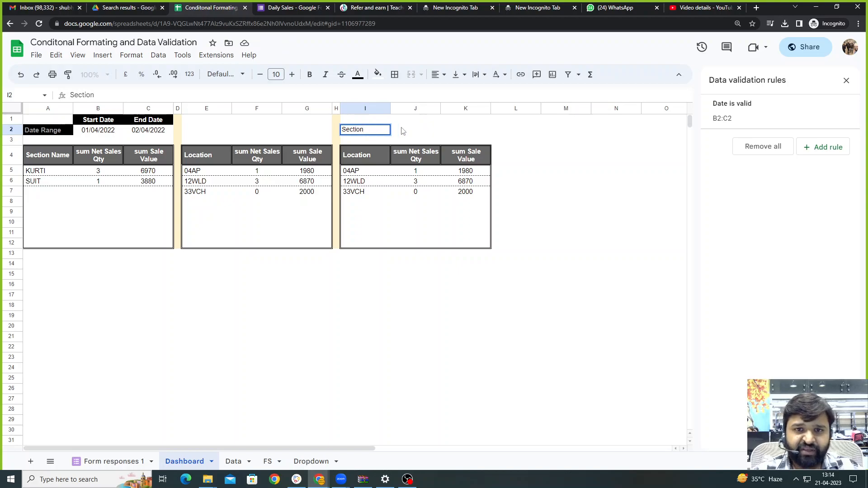
# Add a data validation rule to Dashboard cell J2 with the criterion Drop-down (from a range).
pyautogui.rightClick(410, 132)
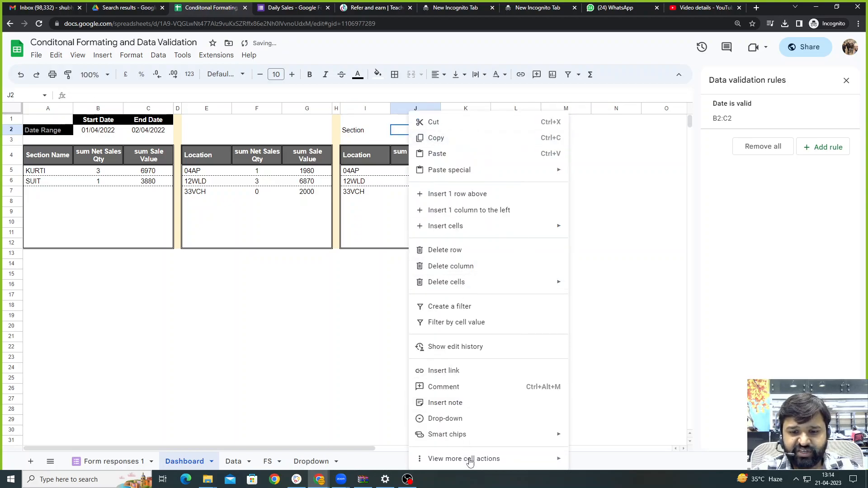
pyautogui.moveTo(470, 459)
pyautogui.click(618, 400)
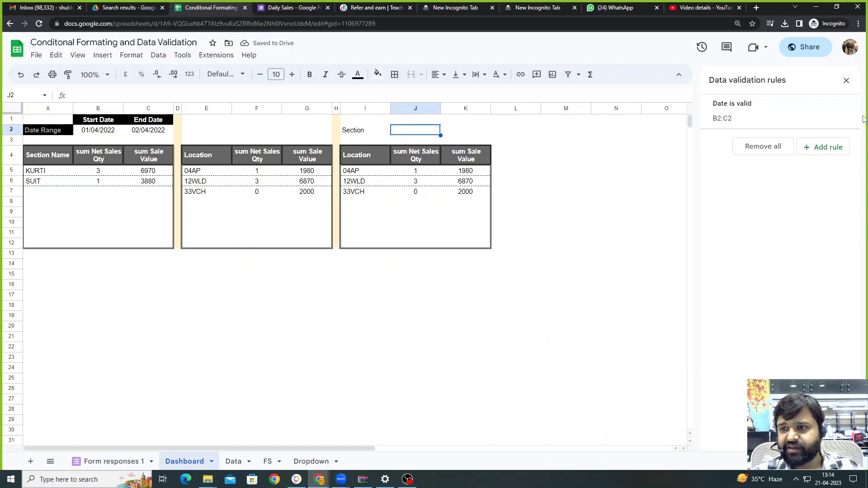
pyautogui.click(827, 148)
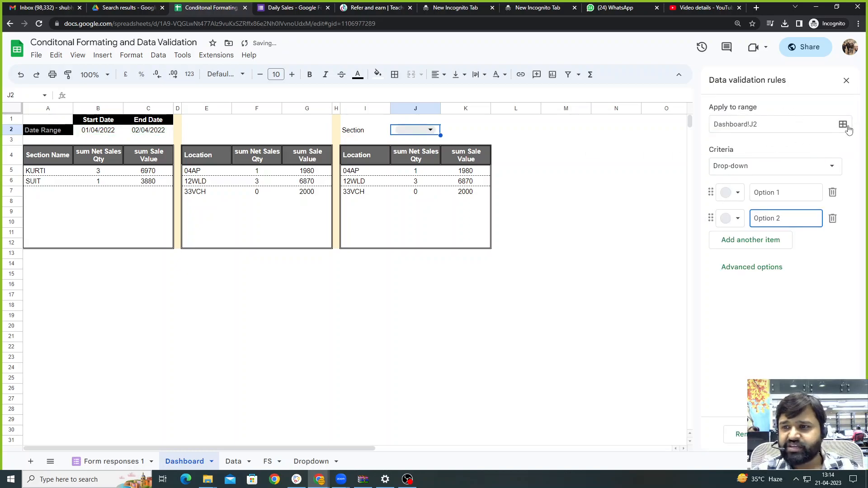
pyautogui.click(824, 172)
pyautogui.click(774, 182)
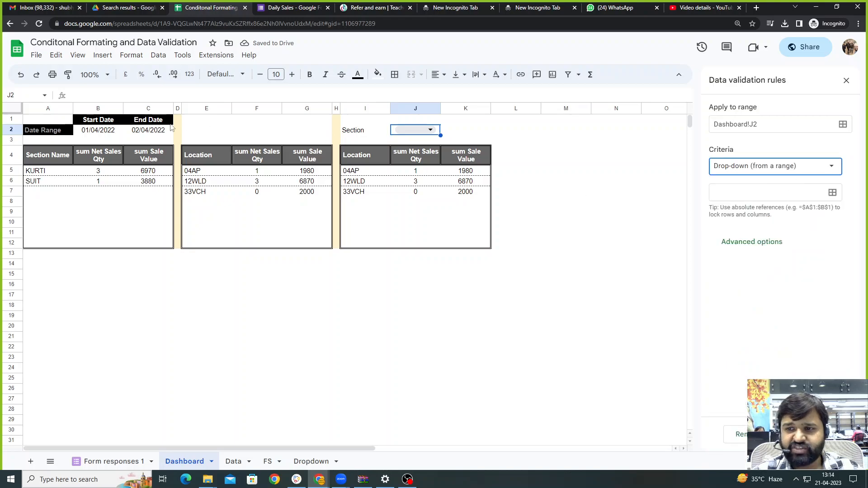
# Set the source range of J2's drop-down to the section names in Dashboard!A5:A12.
pyautogui.click(833, 193)
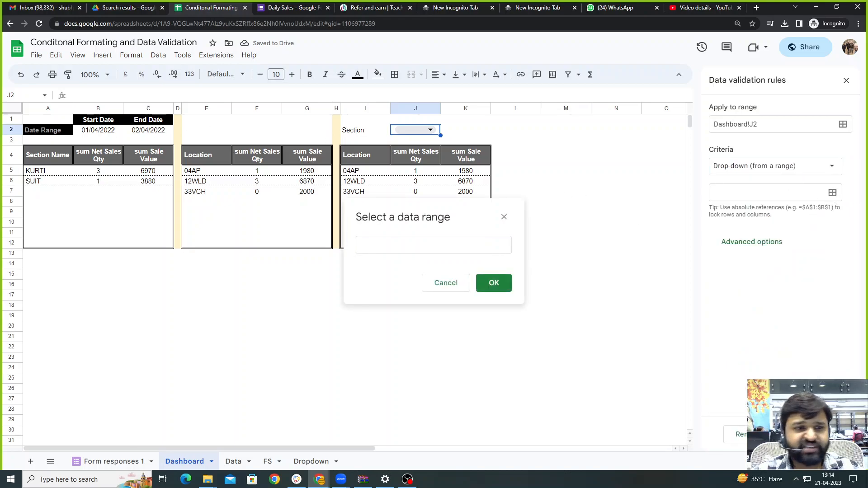
pyautogui.click(63, 173)
pyautogui.moveTo(54, 201); pyautogui.dragTo(46, 243)
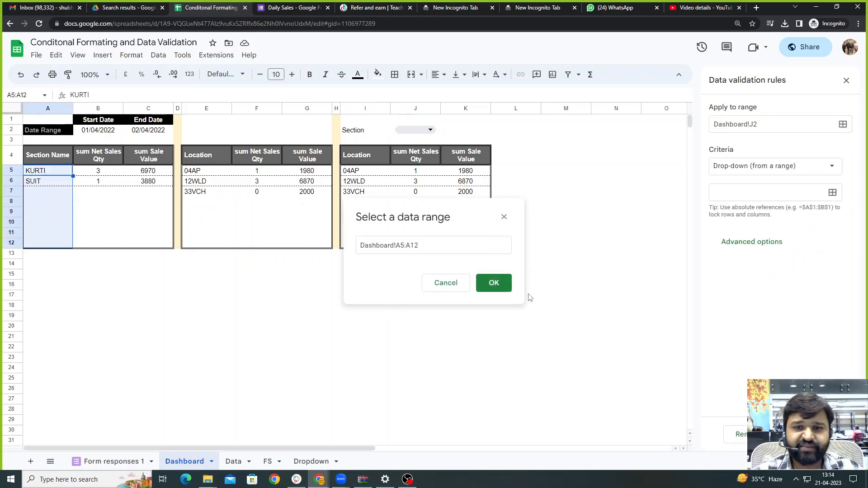
pyautogui.click(494, 284)
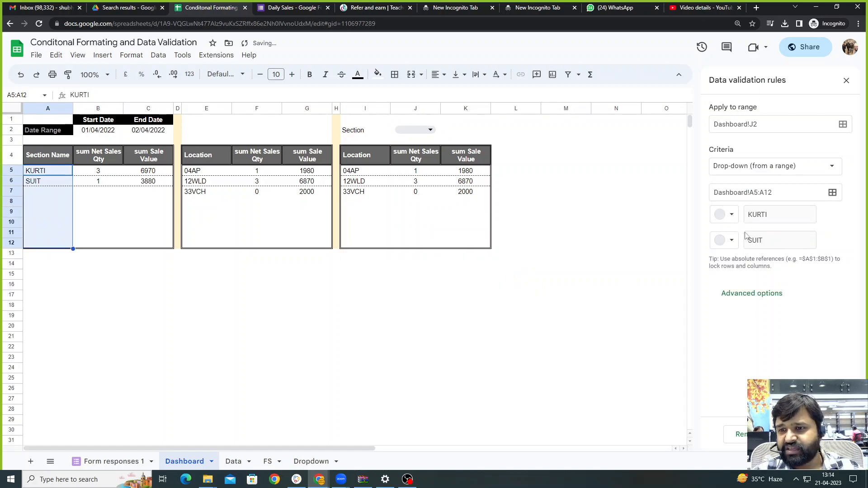
# Set the J2 drop-down's display style to Arrow in the advanced options and save the rule.
pyautogui.click(763, 296)
pyautogui.scroll(-1, 757, 368)
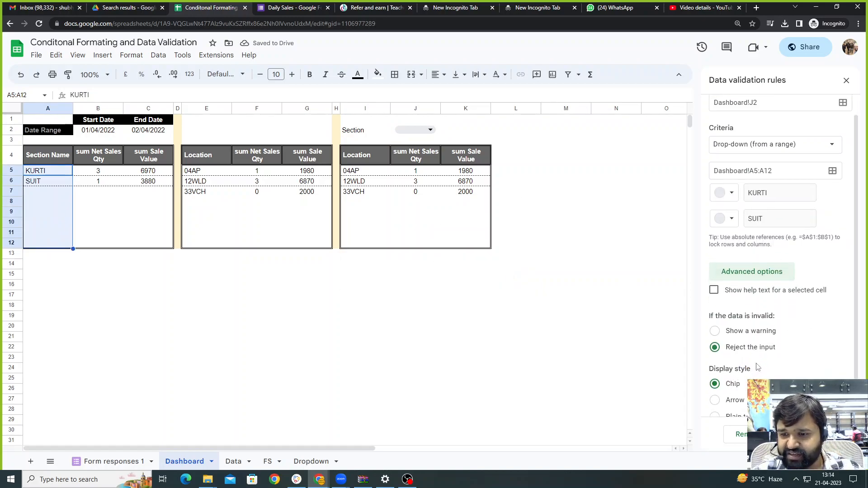
pyautogui.click(743, 376)
pyautogui.click(821, 434)
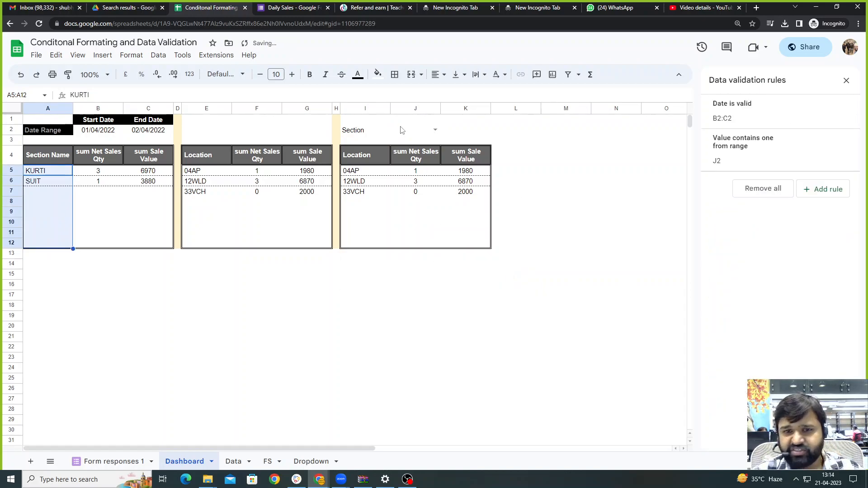
# Choose KURTI as the section in J2's drop-down.
pyautogui.click(435, 130)
pyautogui.click(422, 144)
pyautogui.moveTo(467, 307); pyautogui.dragTo(465, 296)
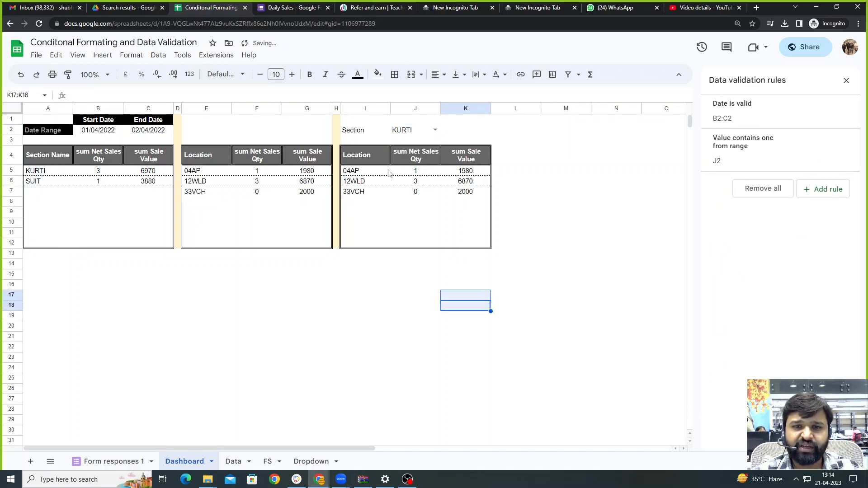
# Add the condition D='"&J2&"' and right after where in the QUERY of cell I4, so it filters by the chosen section.
pyautogui.click(385, 159)
pyautogui.click(290, 95)
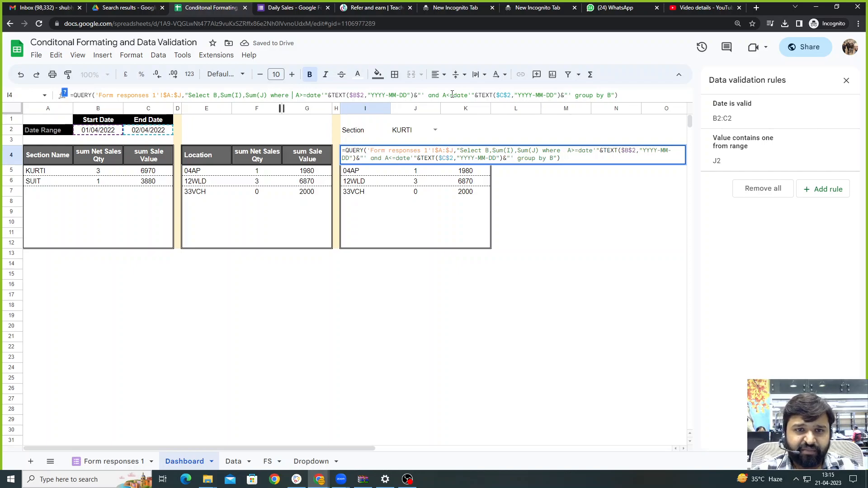
pyautogui.write('and')
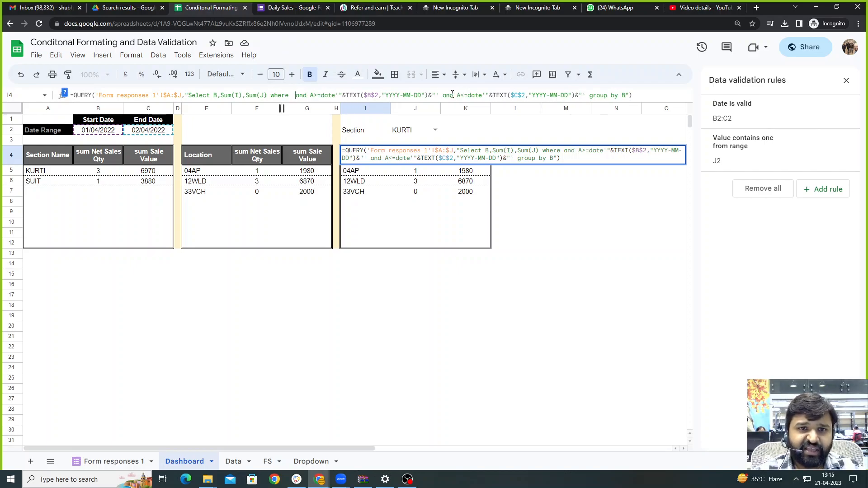
pyautogui.write(' D=\'""\'')
pyautogui.press('Left')
pyautogui.press('Left')
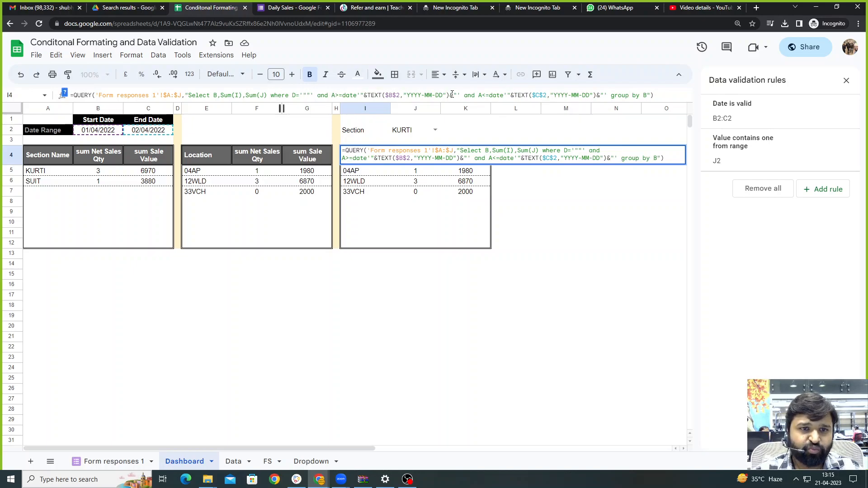
pyautogui.write('&&')
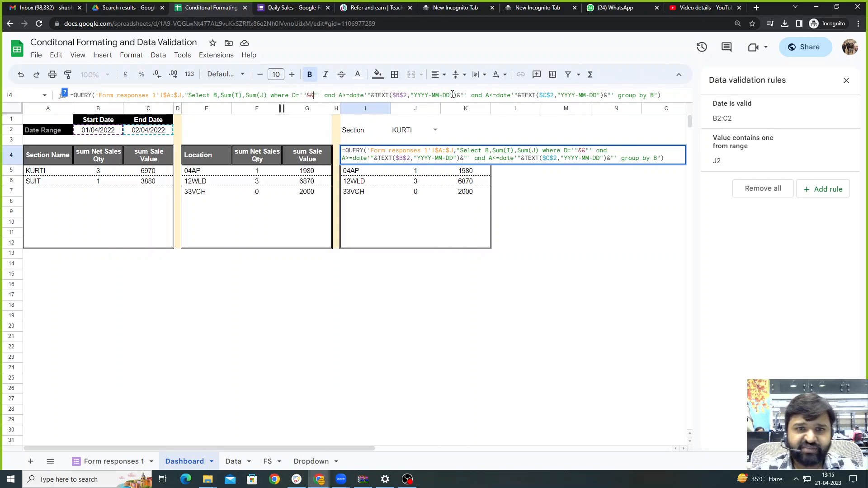
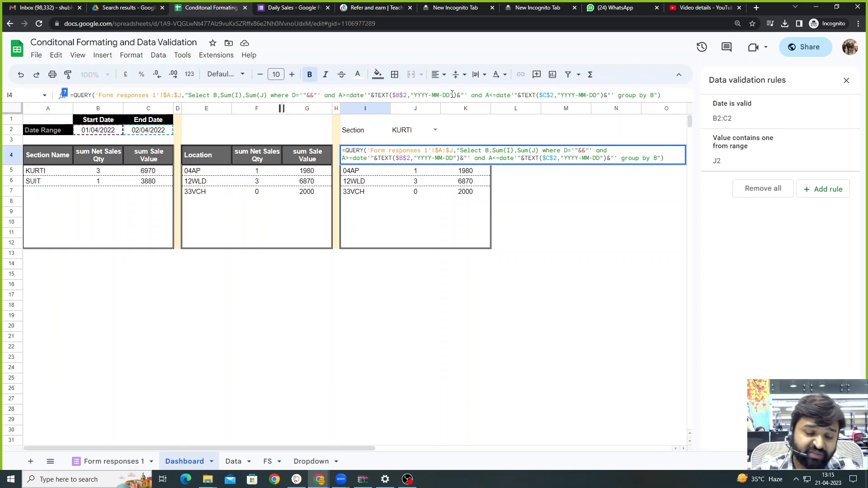
pyautogui.click(412, 132)
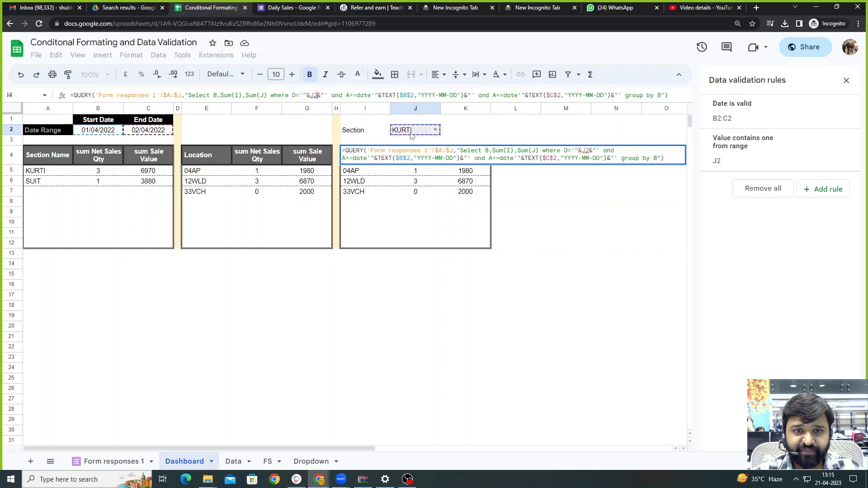
pyautogui.press('Return')
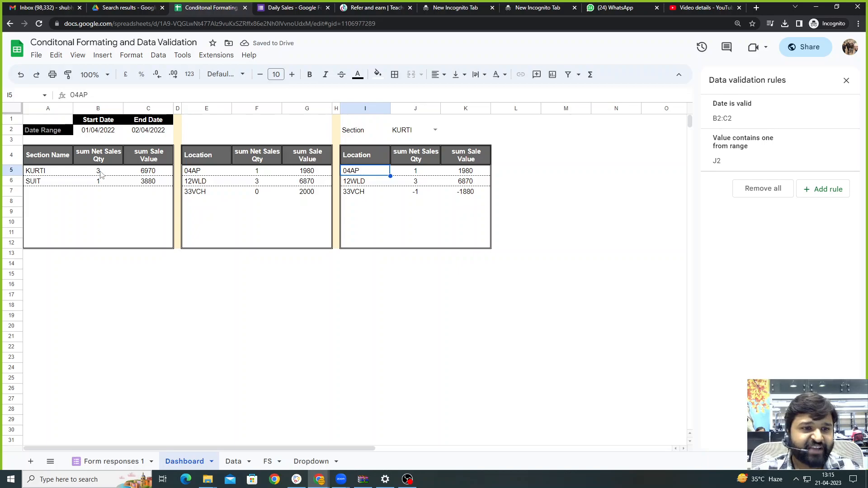
# Compare the quantities and values in the KURTI table I5:K7 with the section and location summaries.
pyautogui.moveTo(101, 174); pyautogui.dragTo(102, 183)
pyautogui.click(373, 195)
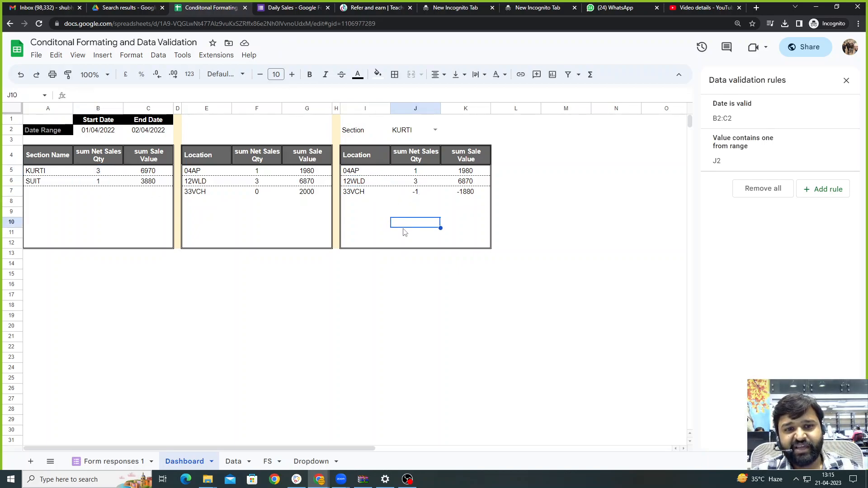
pyautogui.click(194, 193)
pyautogui.click(396, 212)
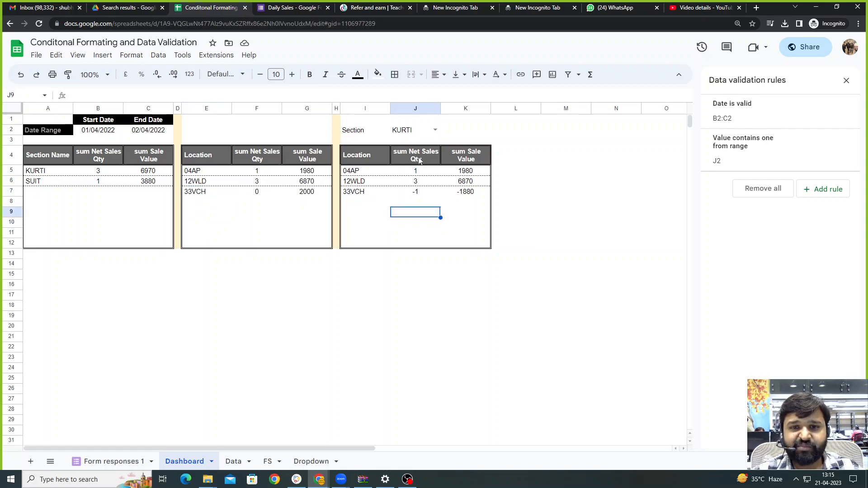
pyautogui.click(362, 200)
pyautogui.click(418, 194)
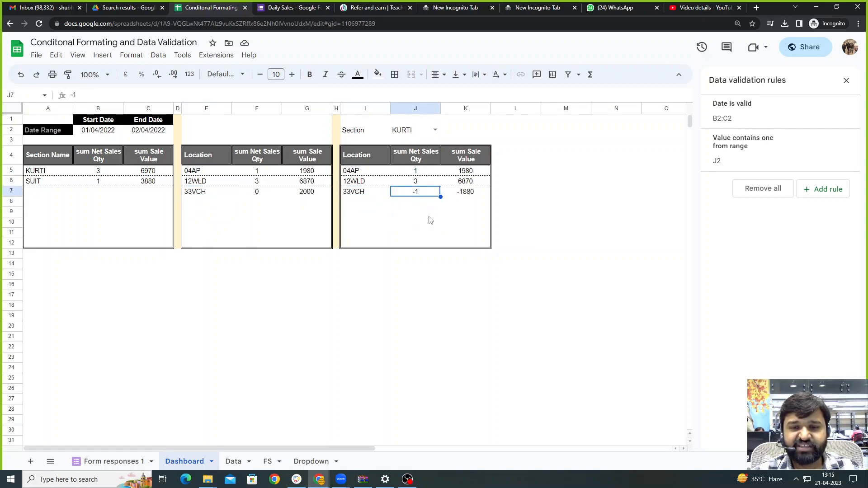
pyautogui.click(432, 233)
pyautogui.click(415, 194)
pyautogui.click(463, 210)
pyautogui.click(465, 192)
pyautogui.click(425, 233)
pyautogui.click(414, 173)
pyautogui.click(430, 212)
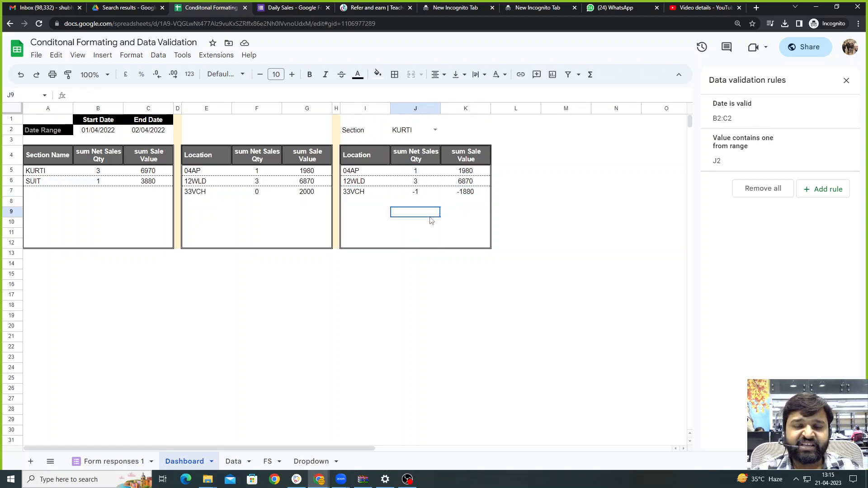
pyautogui.moveTo(415, 174); pyautogui.dragTo(416, 183)
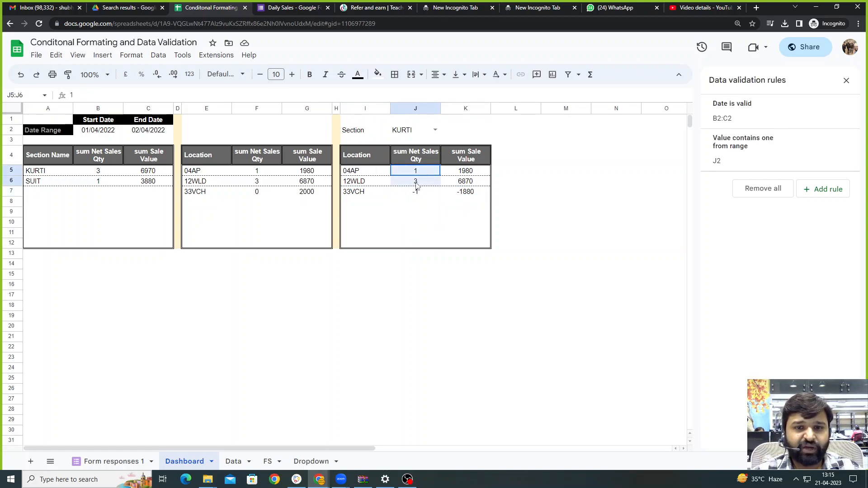
pyautogui.click(416, 223)
pyautogui.moveTo(351, 256); pyautogui.dragTo(479, 256)
pyautogui.click(483, 293)
# Enter the label Total in cell I3, above the section-filtered location table.
pyautogui.moveTo(352, 144); pyautogui.dragTo(468, 140)
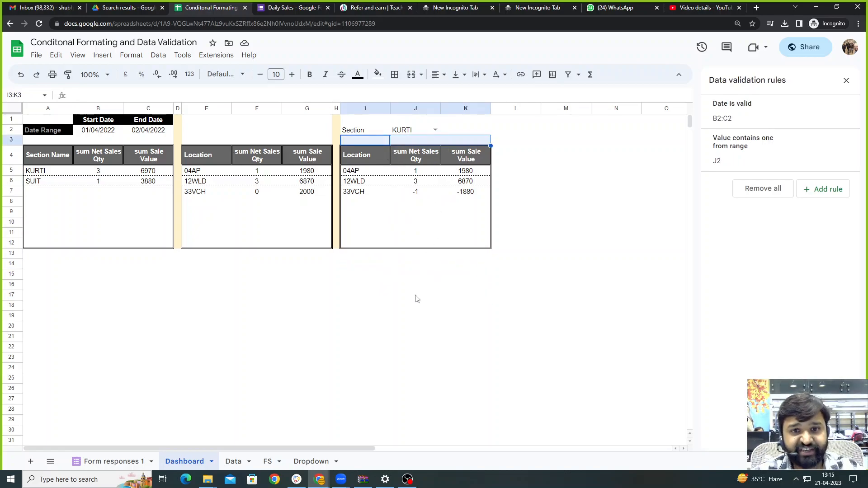
pyautogui.click(375, 144)
pyautogui.write('Total')
pyautogui.press('Tab')
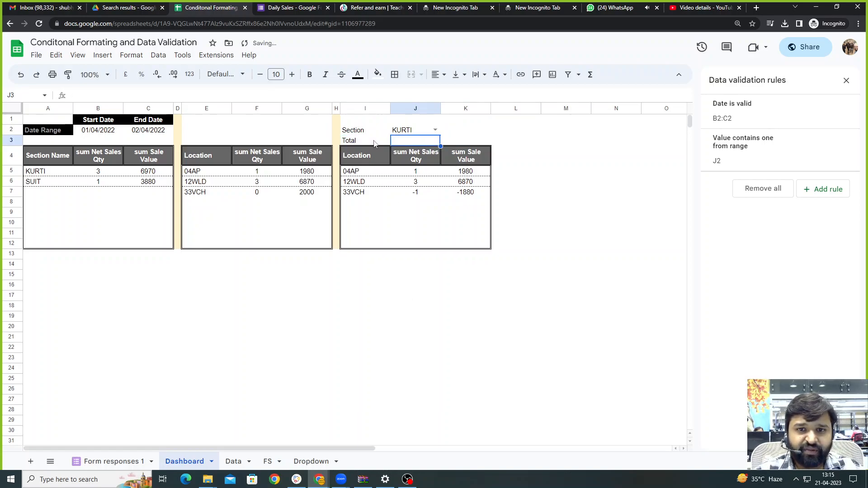
# Sum the filtered net sales quantities in J3 with =SUM(J4:J) and copy the formula to K3 for the sale values.
pyautogui.write('=SUM(J4:J7)')
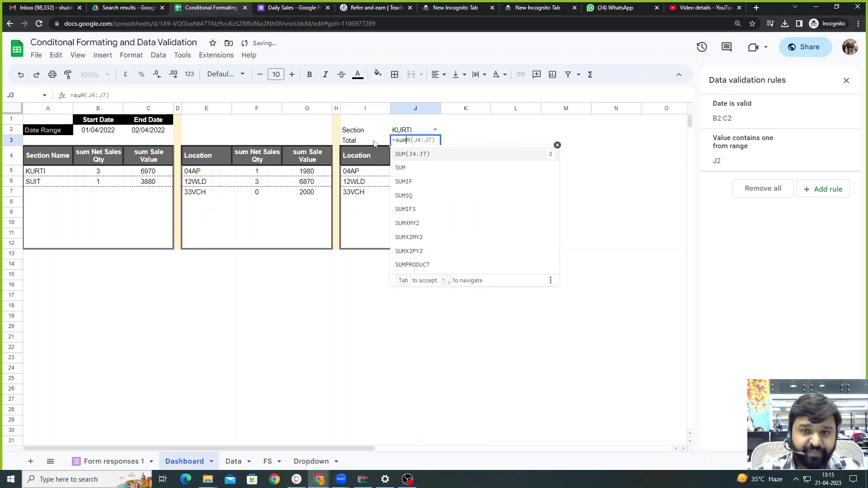
pyautogui.press('Tab')
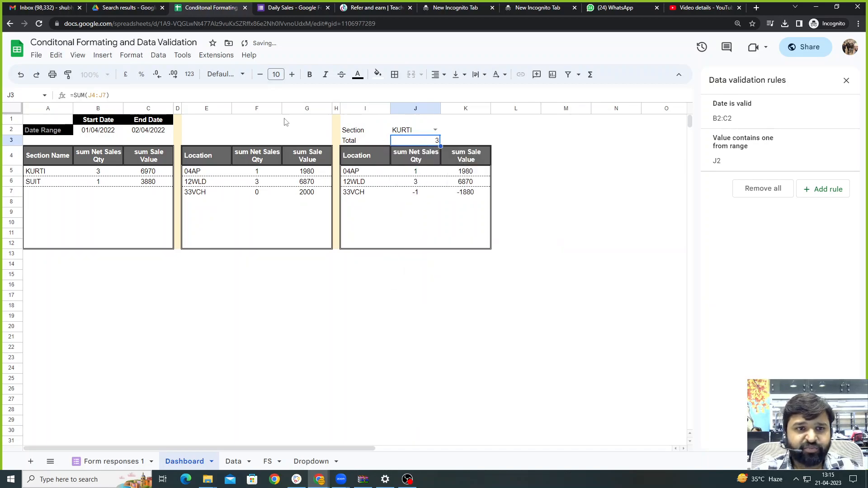
pyautogui.press('Return')
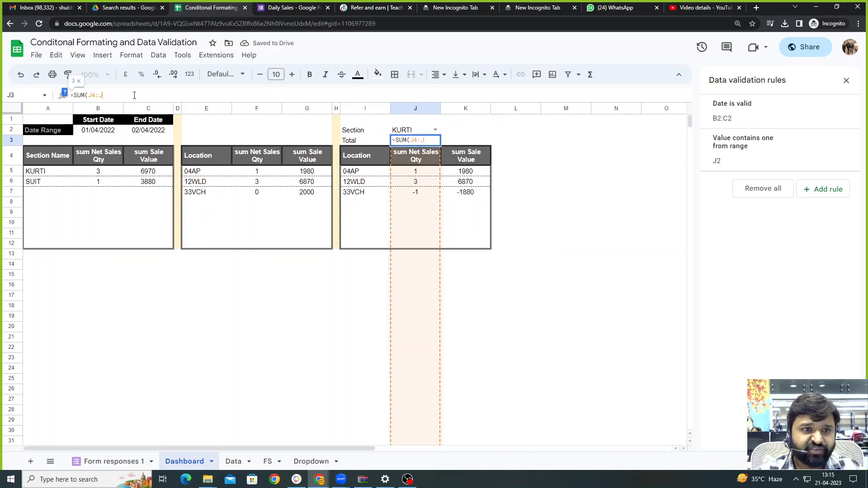
pyautogui.click(423, 141)
pyautogui.moveTo(440, 146); pyautogui.dragTo(489, 145)
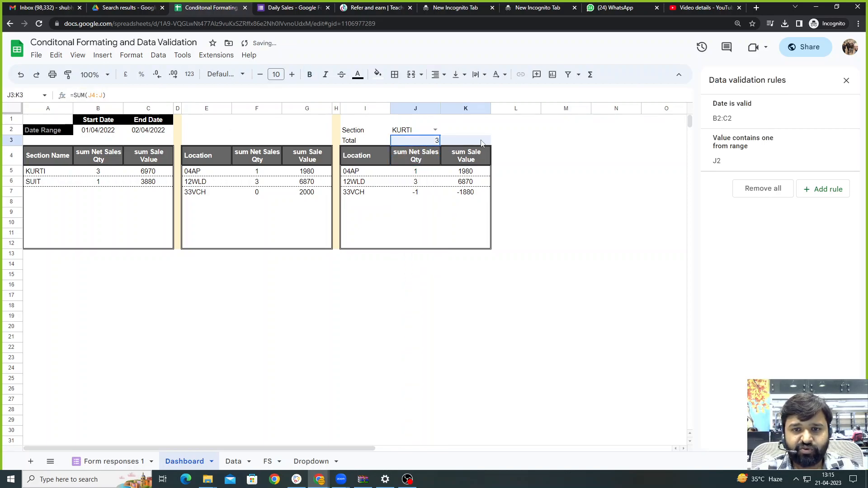
pyautogui.click(557, 189)
# Apply borders around all cells of the Total row, I3:K3.
pyautogui.moveTo(412, 141); pyautogui.dragTo(466, 140)
pyautogui.click(354, 142)
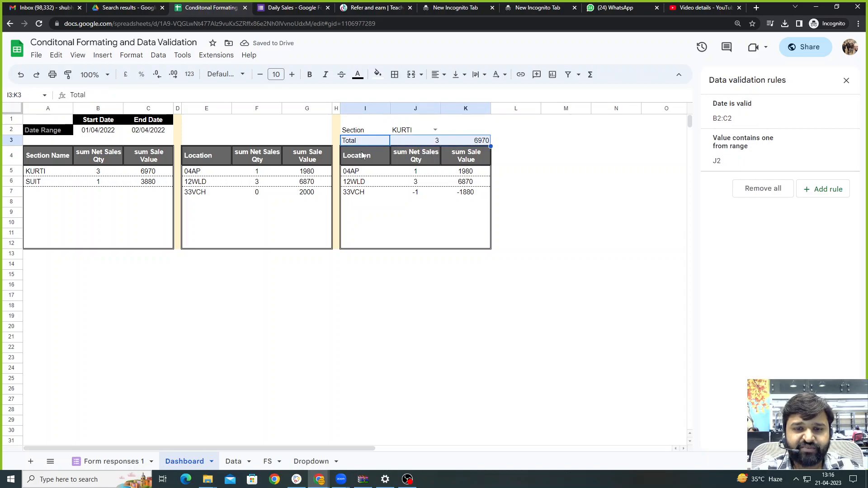
pyautogui.click(398, 82)
pyautogui.click(488, 111)
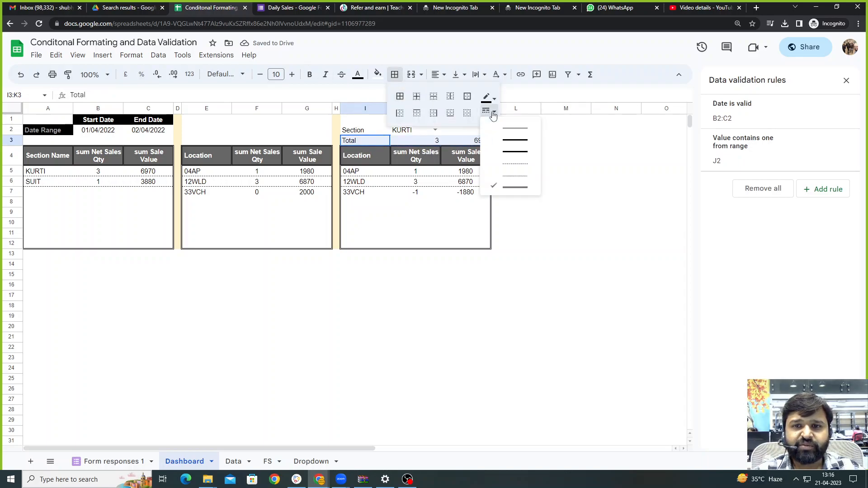
pyautogui.click(513, 171)
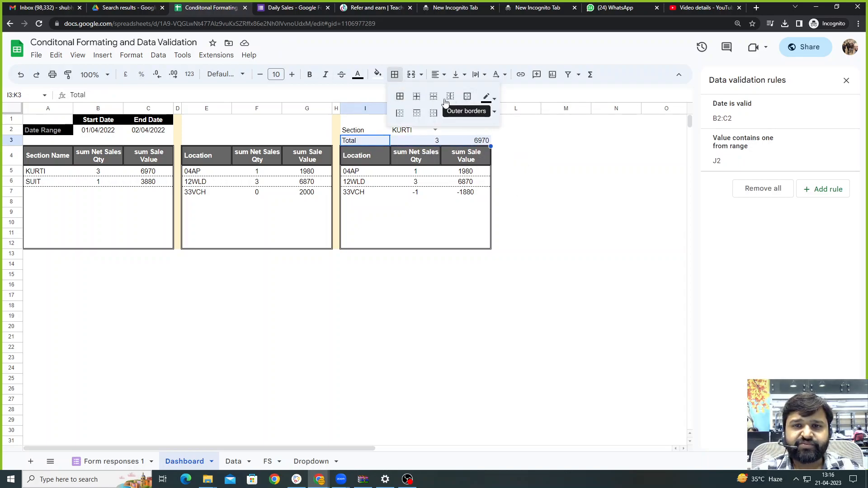
pyautogui.click(399, 96)
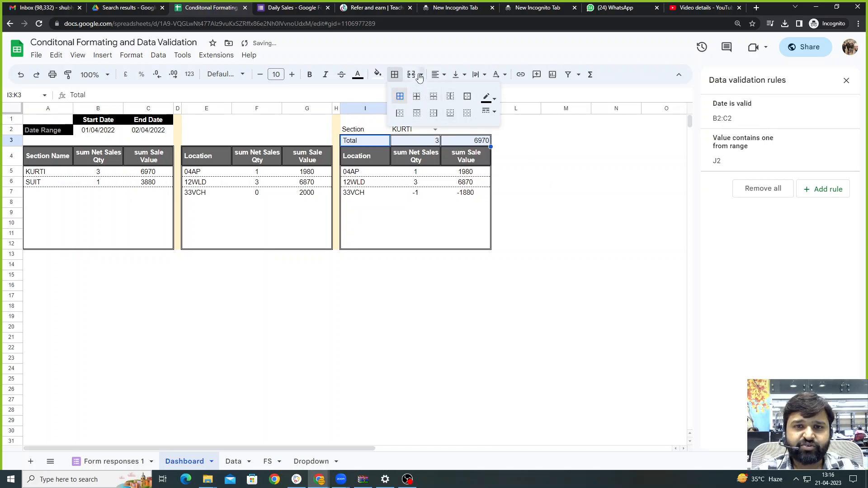
# Center the contents of the Total row I3:K3 horizontally.
pyautogui.click(437, 74)
pyautogui.click(453, 94)
pyautogui.click(565, 192)
pyautogui.click(516, 316)
# Make the Section label and its dropdown value in I2:J2 bold.
pyautogui.moveTo(366, 130); pyautogui.dragTo(431, 131)
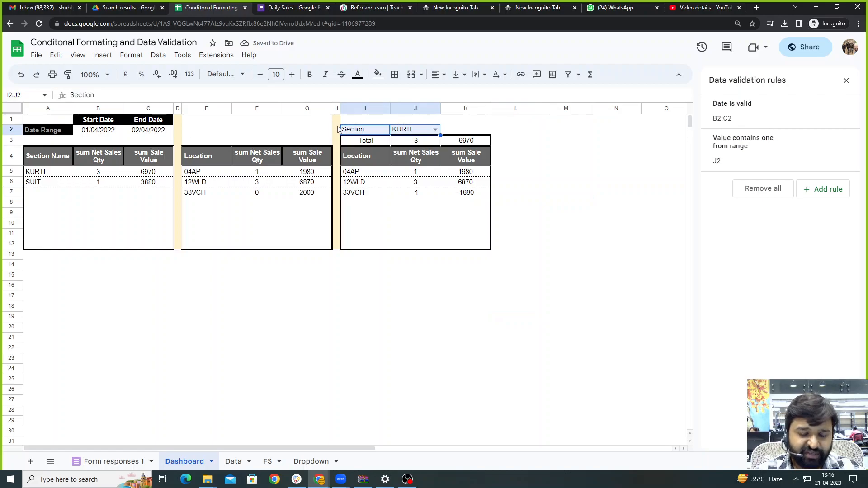
pyautogui.hotkey('ctrl', 'b')
pyautogui.click(558, 213)
pyautogui.moveTo(330, 349); pyautogui.dragTo(362, 328)
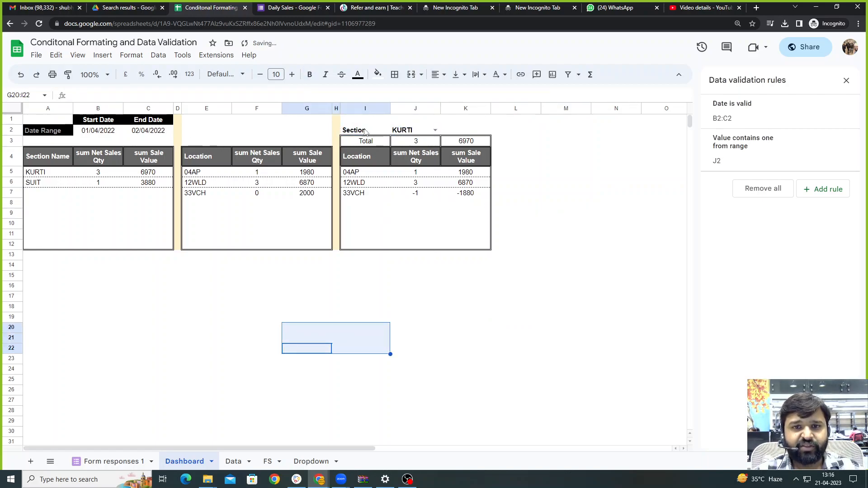
pyautogui.moveTo(354, 130); pyautogui.dragTo(466, 128)
pyautogui.click(515, 156)
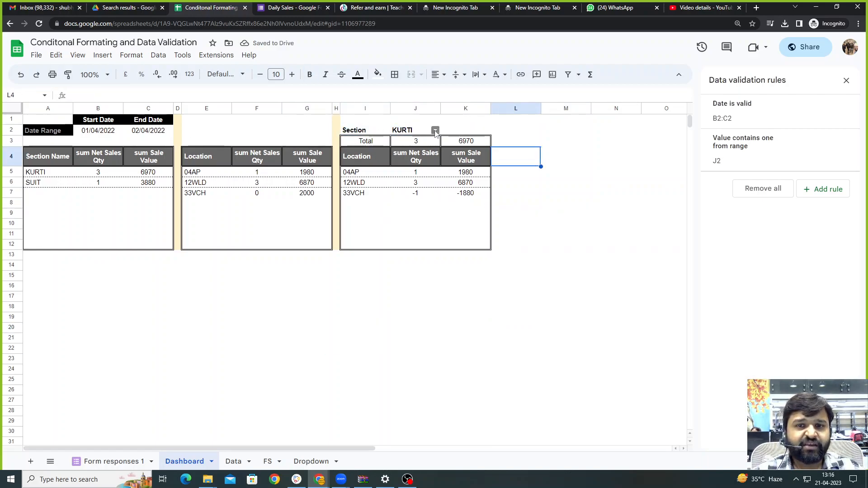
# Choose SUIT in the section dropdown in J2 to filter the location table and its totals.
pyautogui.click(435, 130)
pyautogui.click(423, 157)
pyautogui.click(566, 224)
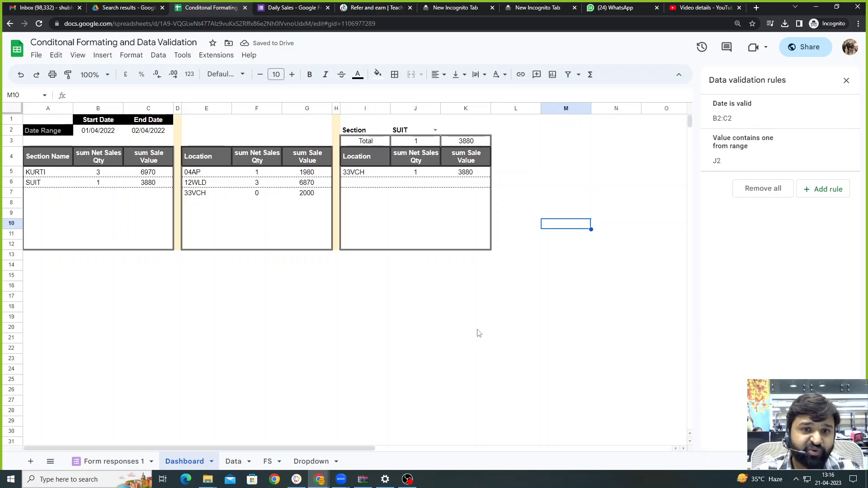
# Review the start and end dates and the section summary's quantities for KURTI and SUIT.
pyautogui.moveTo(524, 120); pyautogui.dragTo(61, 145)
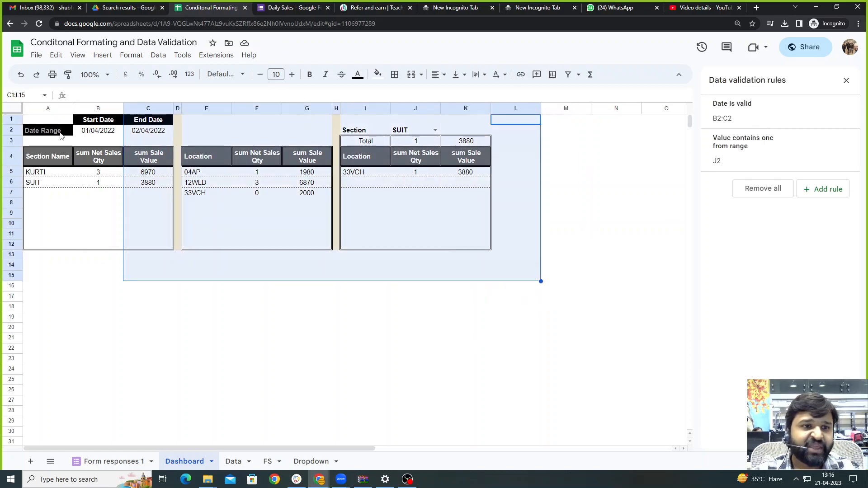
pyautogui.click(94, 131)
pyautogui.click(145, 133)
pyautogui.click(48, 182)
pyautogui.click(48, 171)
pyautogui.click(48, 184)
pyautogui.click(100, 173)
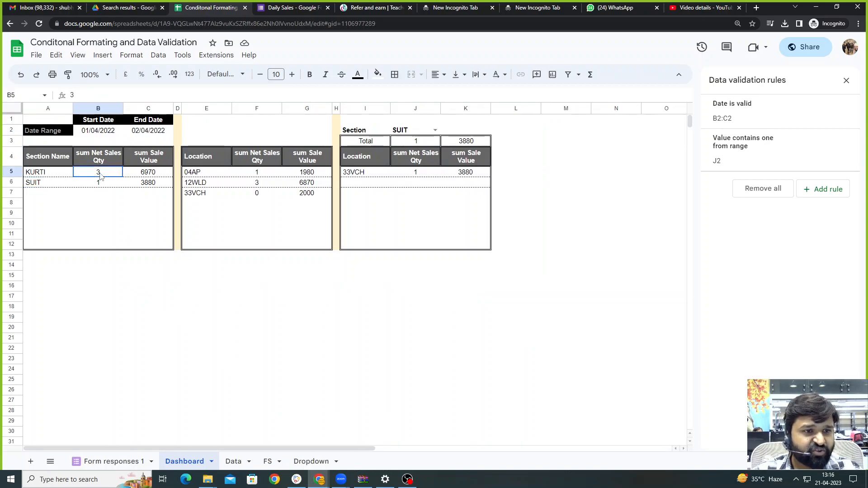
pyautogui.click(107, 184)
pyautogui.click(101, 225)
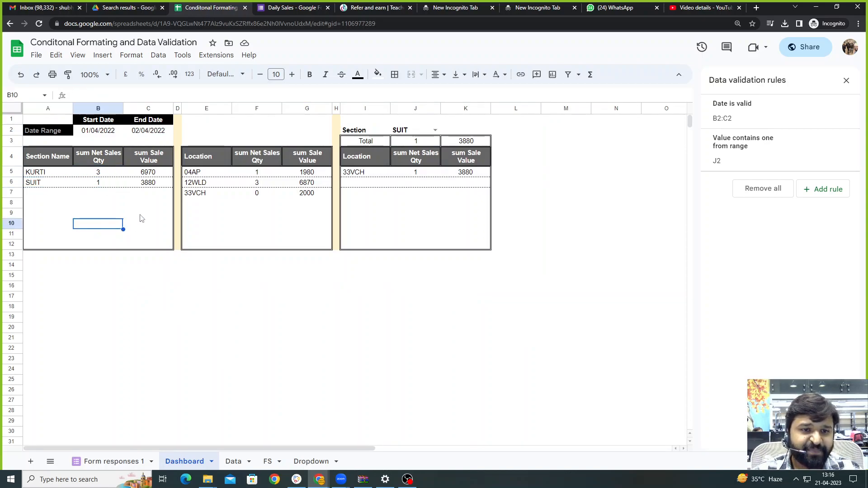
pyautogui.click(84, 132)
pyautogui.click(160, 132)
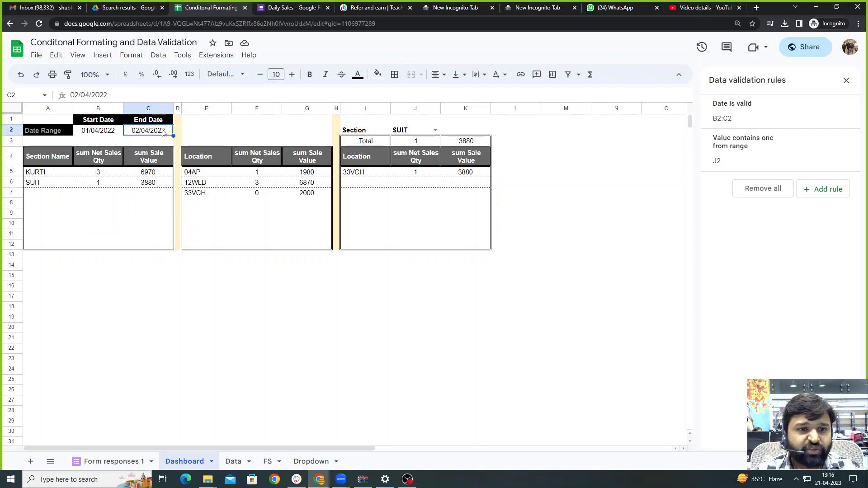
# Review the net sales quantity and sale value of each location in the unfiltered location table.
pyautogui.click(210, 177)
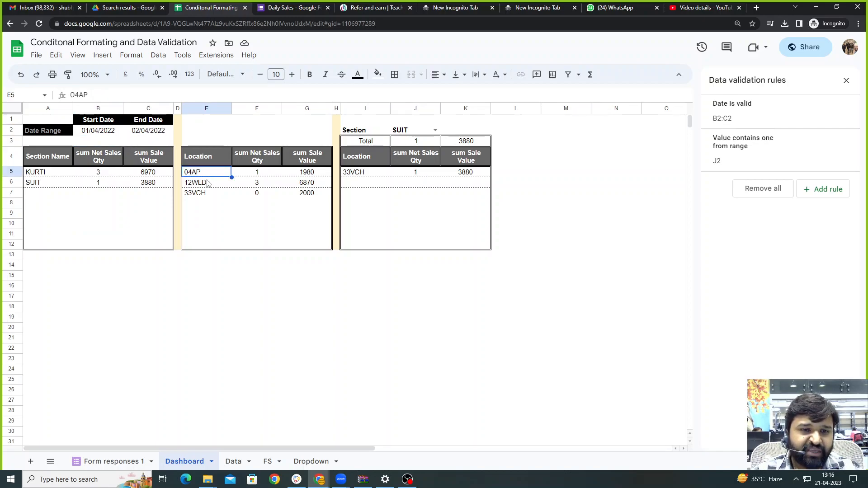
pyautogui.click(207, 185)
pyautogui.click(209, 195)
pyautogui.moveTo(254, 173); pyautogui.dragTo(254, 201)
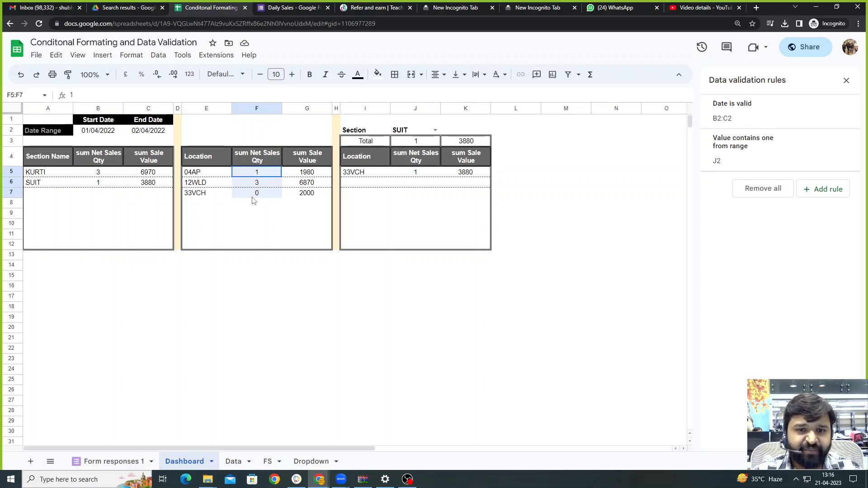
pyautogui.click(271, 175)
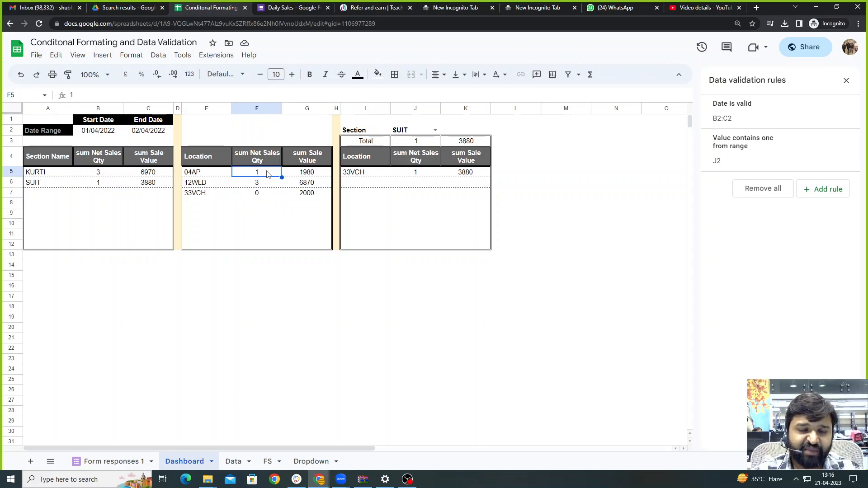
pyautogui.click(262, 187)
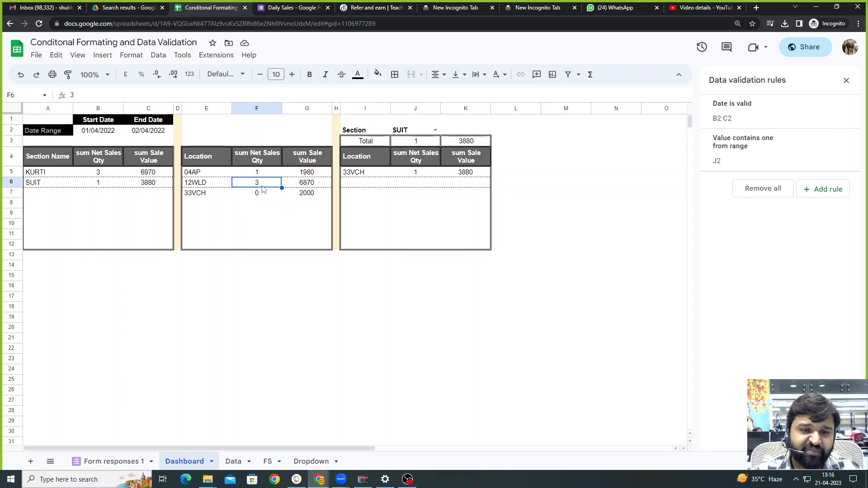
pyautogui.moveTo(303, 176); pyautogui.dragTo(302, 199)
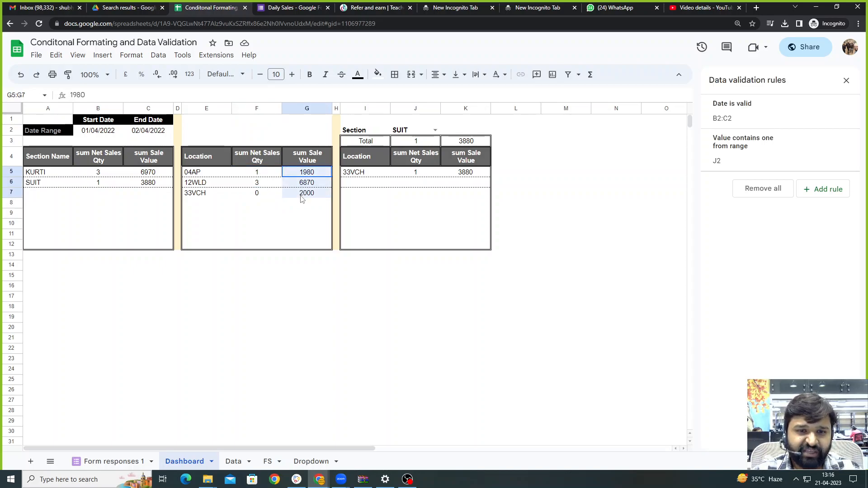
pyautogui.click(303, 228)
pyautogui.click(255, 195)
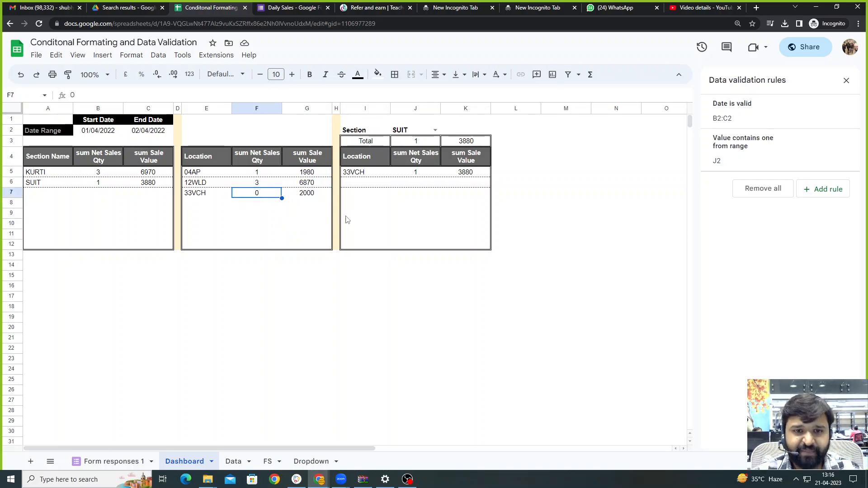
pyautogui.click(308, 198)
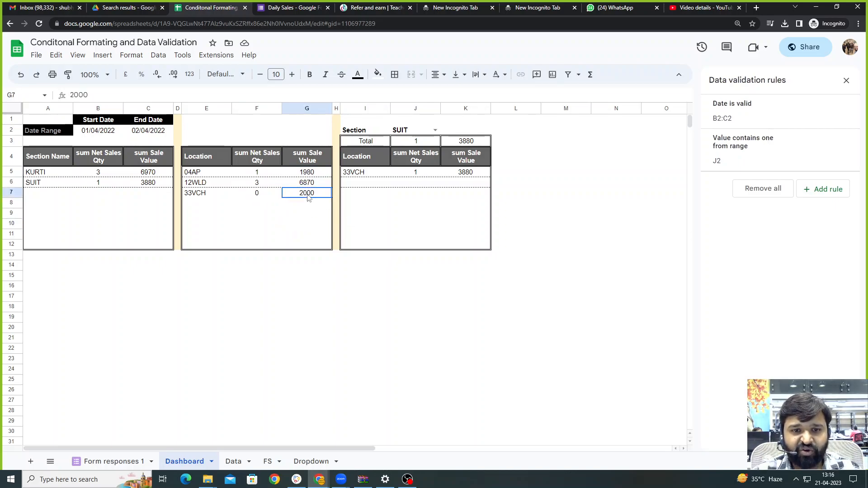
# Switch the section dropdown in J2 to KURTI and check the 33VCH net sales quantity in the filtered table.
pyautogui.click(374, 205)
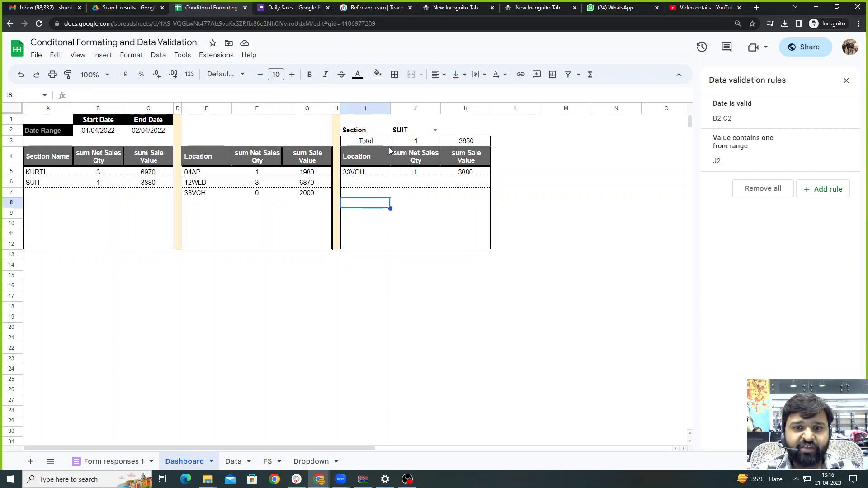
pyautogui.click(371, 175)
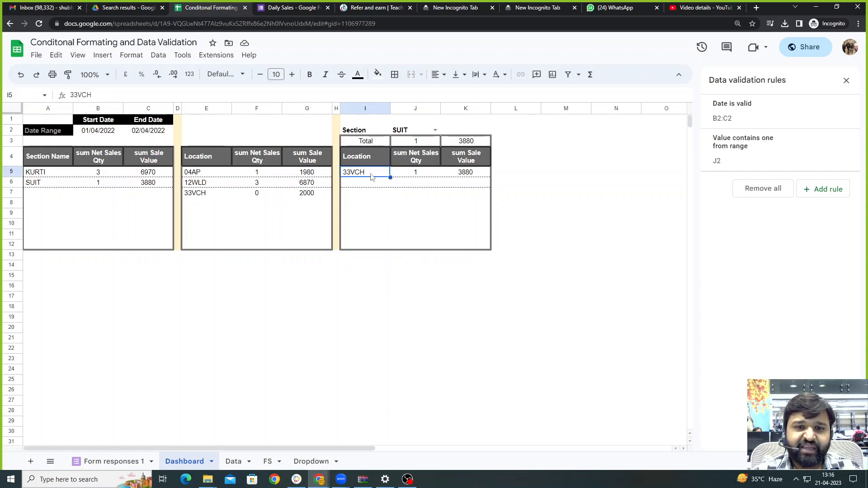
pyautogui.click(435, 131)
pyautogui.click(424, 154)
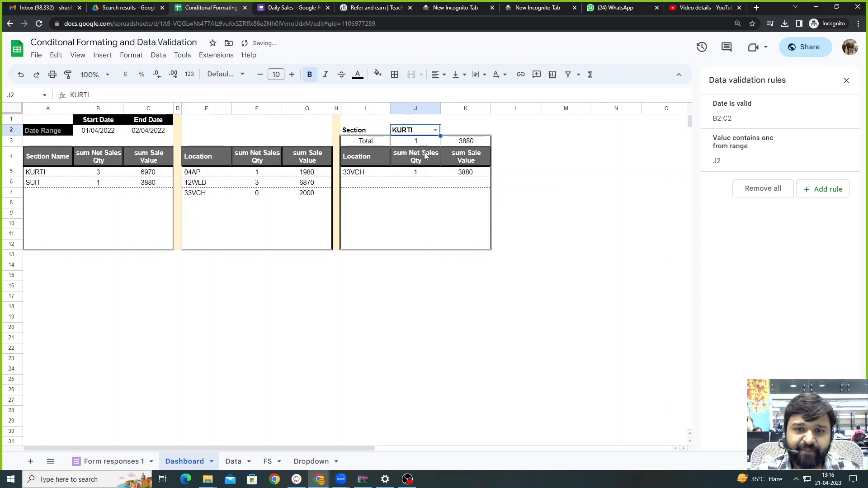
pyautogui.click(447, 235)
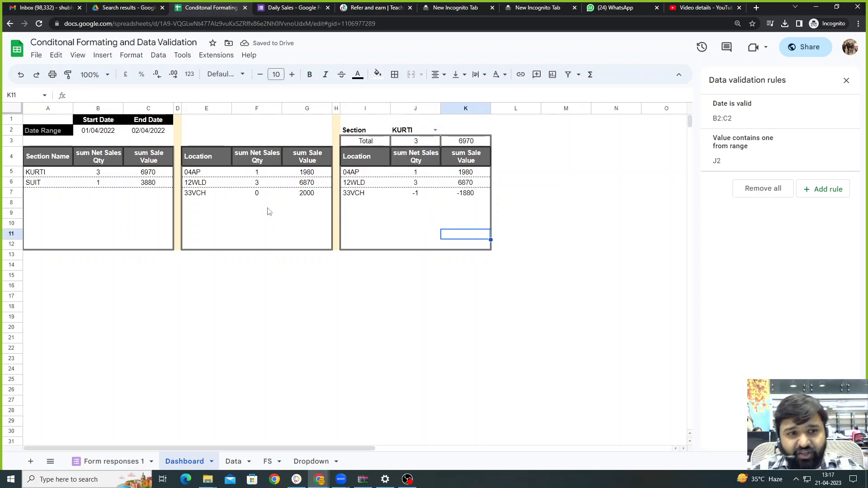
pyautogui.click(421, 195)
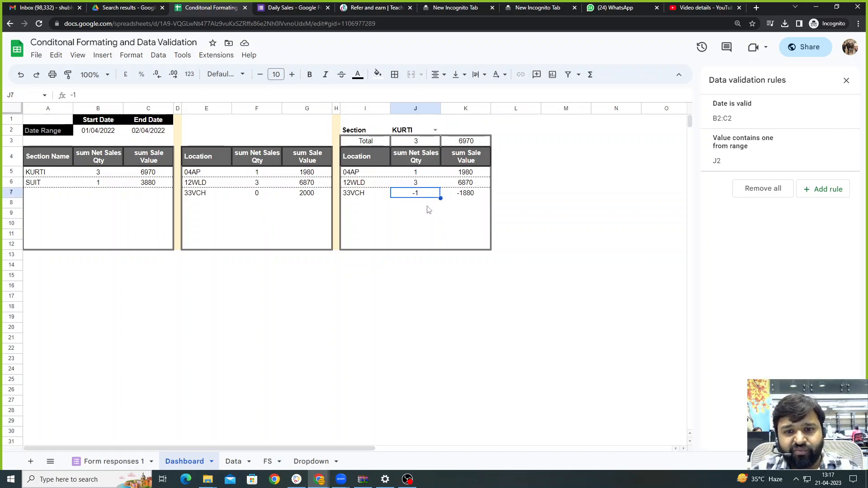
# Set the section dropdown in J2 to SUIT and check which location the filtered table lists.
pyautogui.click(436, 130)
pyautogui.click(405, 155)
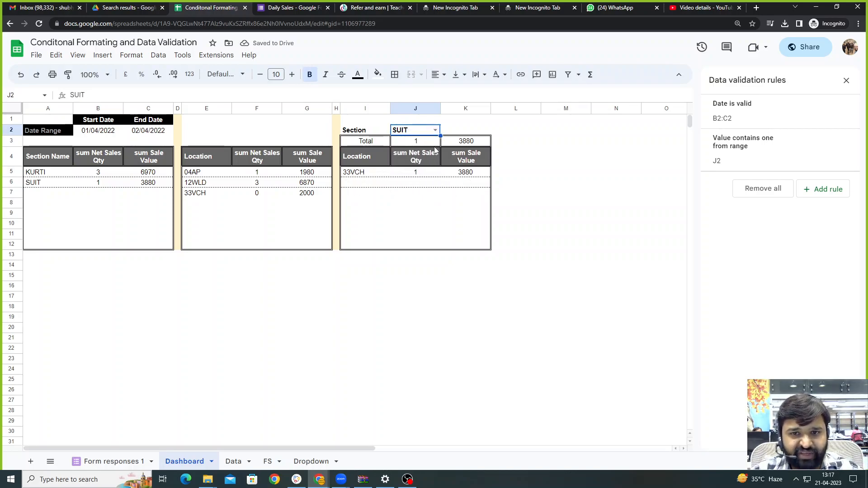
pyautogui.click(436, 130)
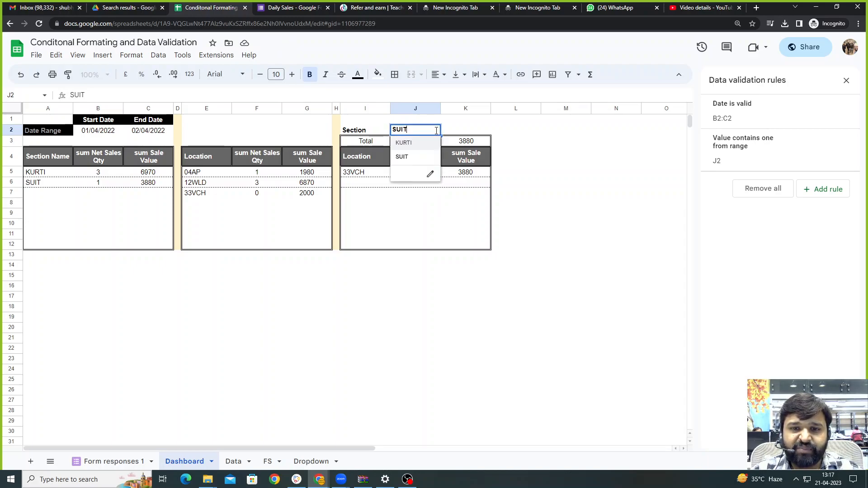
pyautogui.click(422, 225)
pyautogui.click(367, 175)
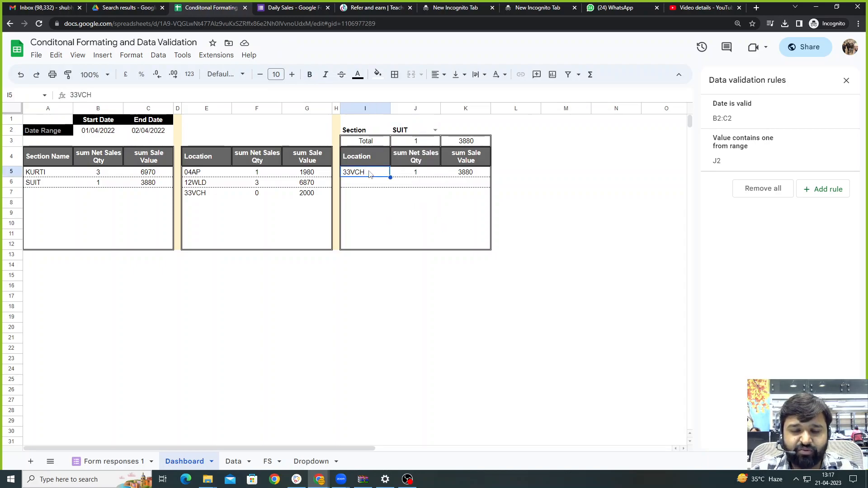
# Switch the section dropdown in J2 to KURTI and back to SUIT, comparing the 33VCH sale values with the unfiltered location table.
pyautogui.click(436, 130)
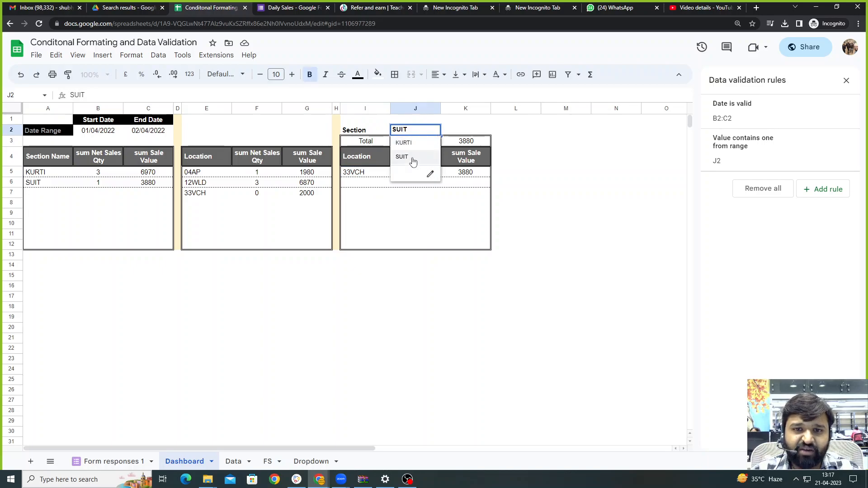
pyautogui.doubleClick(413, 159)
pyautogui.click(436, 131)
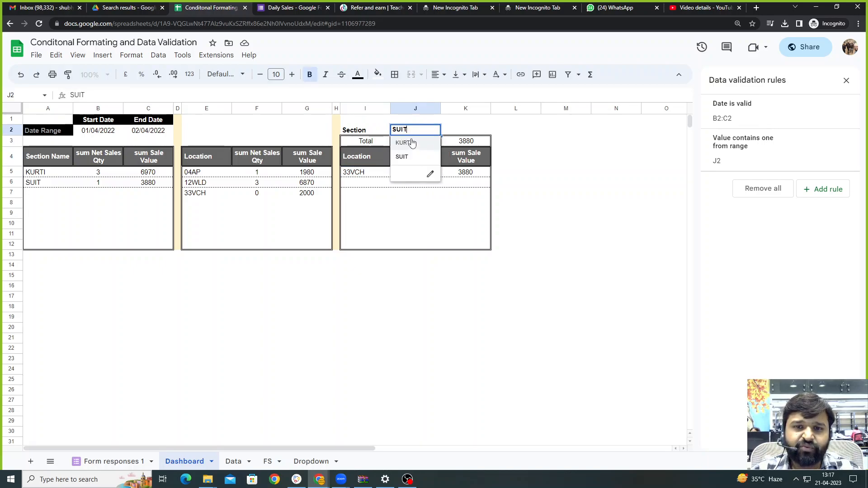
pyautogui.click(410, 142)
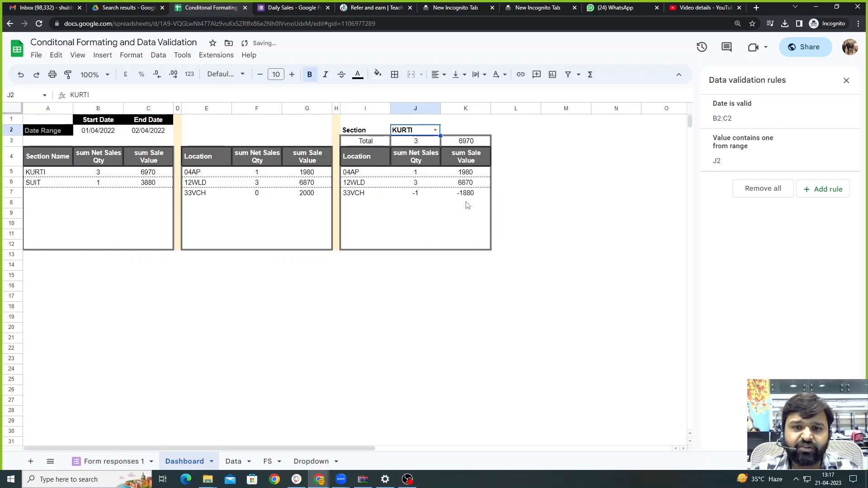
pyautogui.click(435, 131)
pyautogui.click(410, 154)
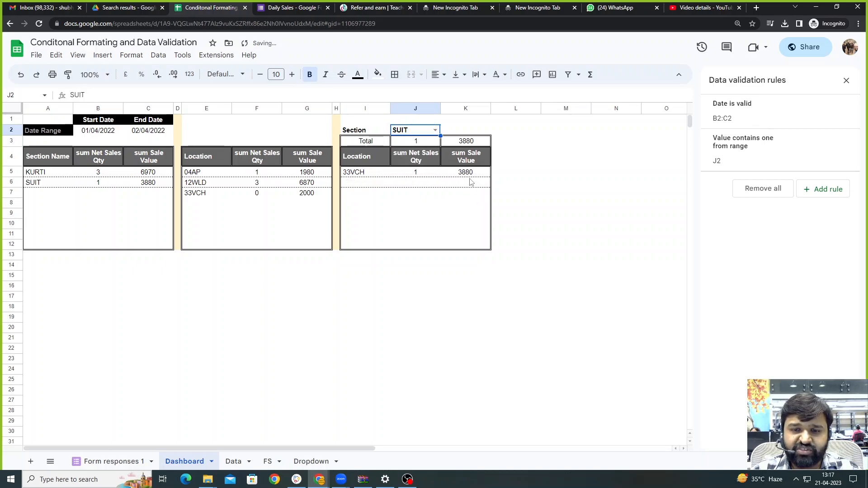
pyautogui.click(398, 214)
pyautogui.click(311, 194)
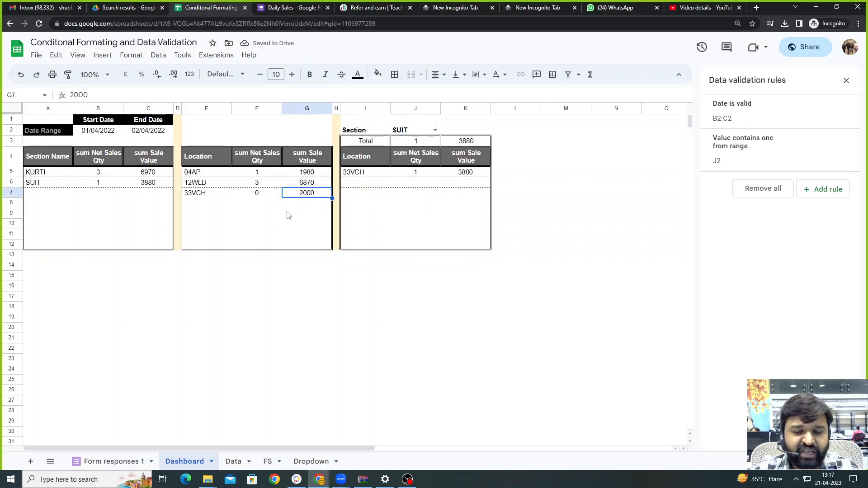
pyautogui.click(438, 217)
pyautogui.click(584, 246)
pyautogui.click(461, 362)
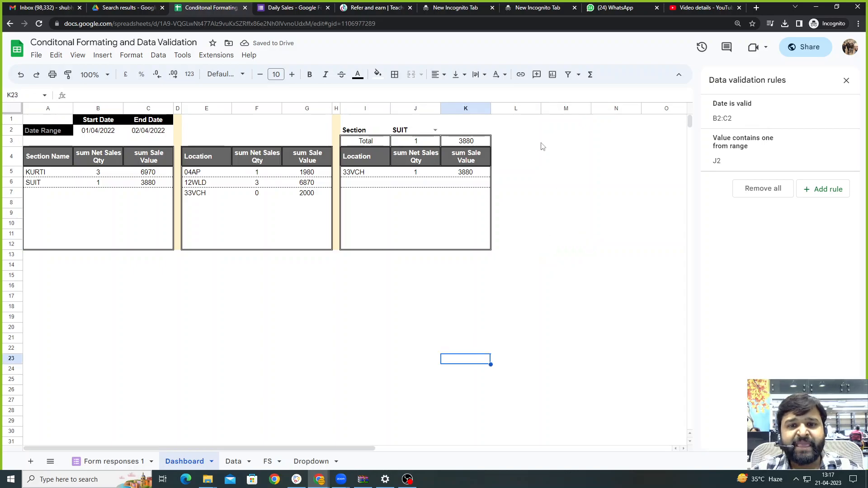
pyautogui.click(528, 227)
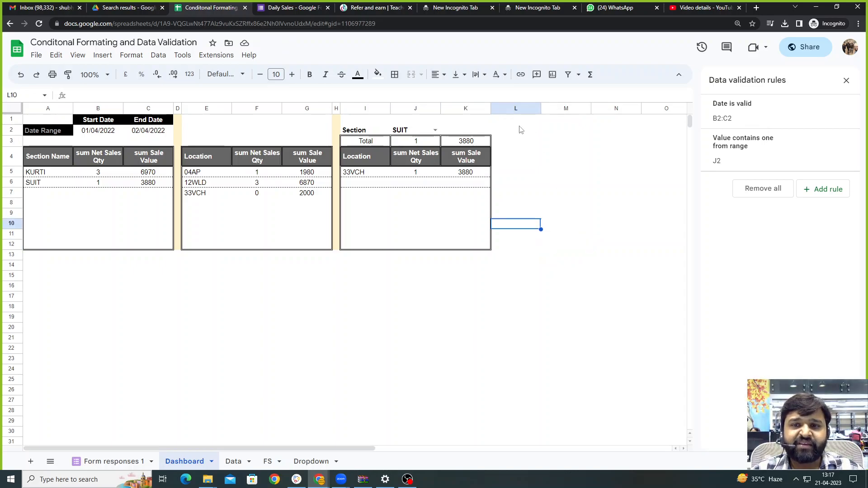
pyautogui.click(336, 108)
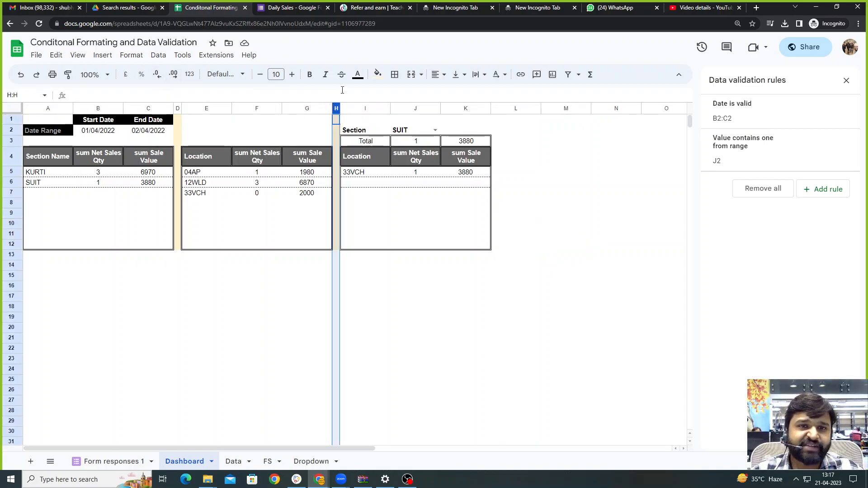
pyautogui.click(379, 75)
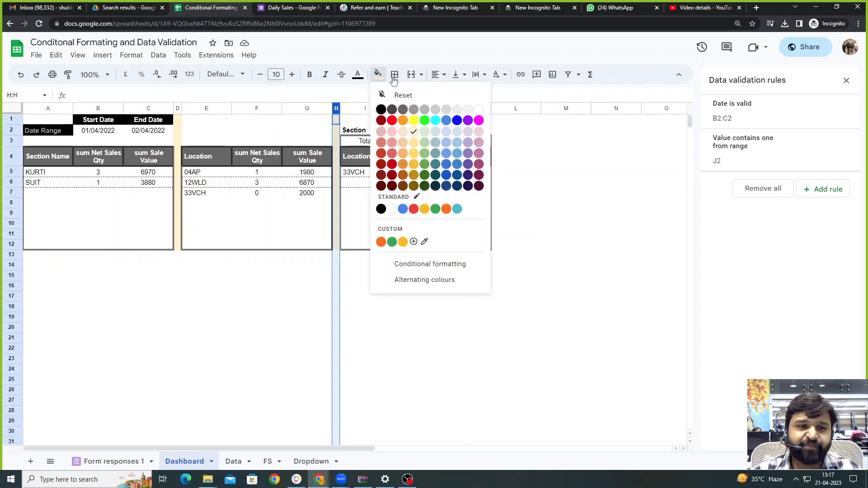
pyautogui.click(627, 205)
pyautogui.click(565, 278)
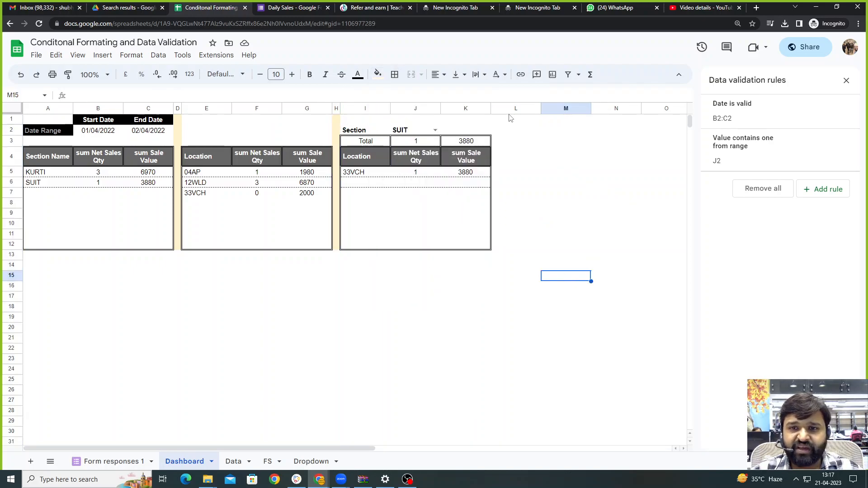
# Copy the formatting of divider column H onto column L with Paint format.
pyautogui.click(338, 108)
pyautogui.click(68, 75)
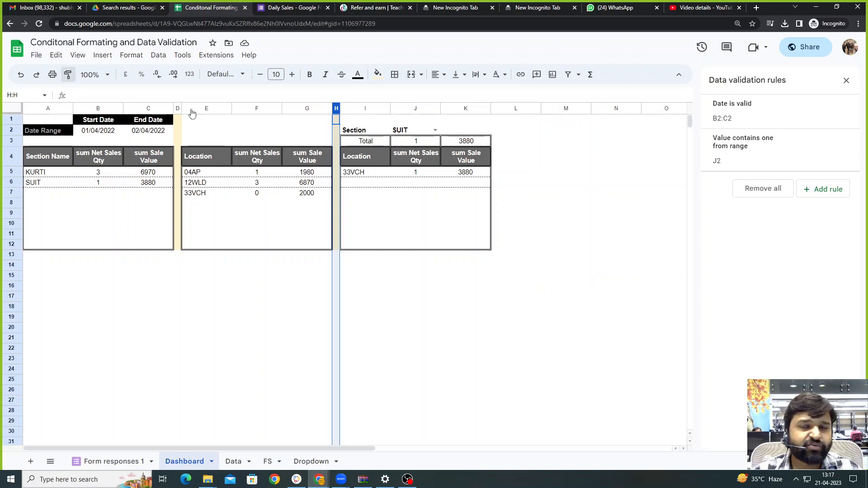
pyautogui.click(508, 110)
pyautogui.click(530, 171)
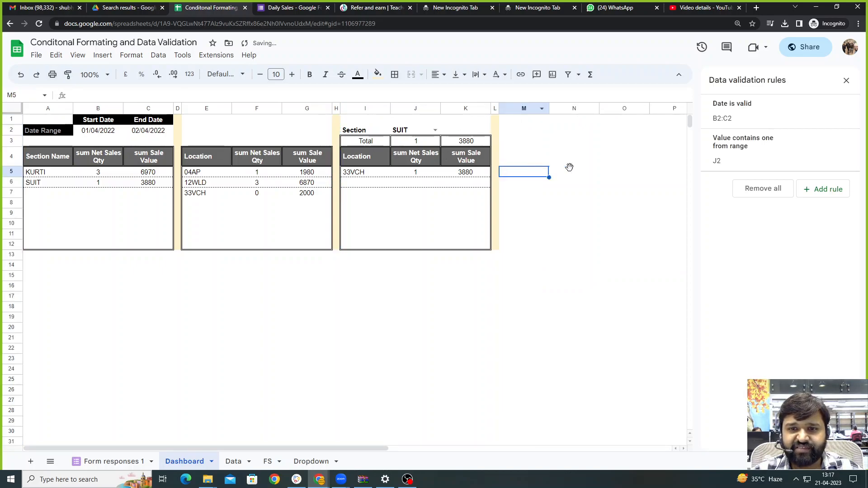
pyautogui.click(569, 312)
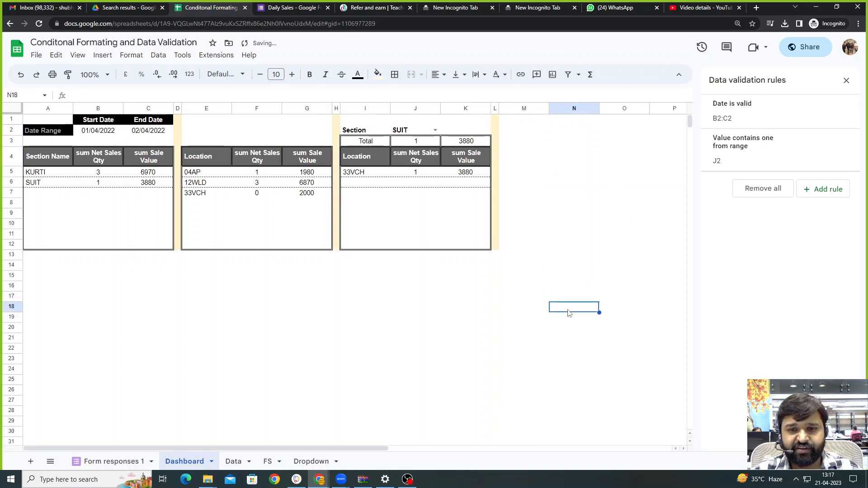
# Insert three rows above the dashboard's first three rows.
pyautogui.moveTo(20, 120); pyautogui.dragTo(16, 141)
pyautogui.rightClick(19, 125)
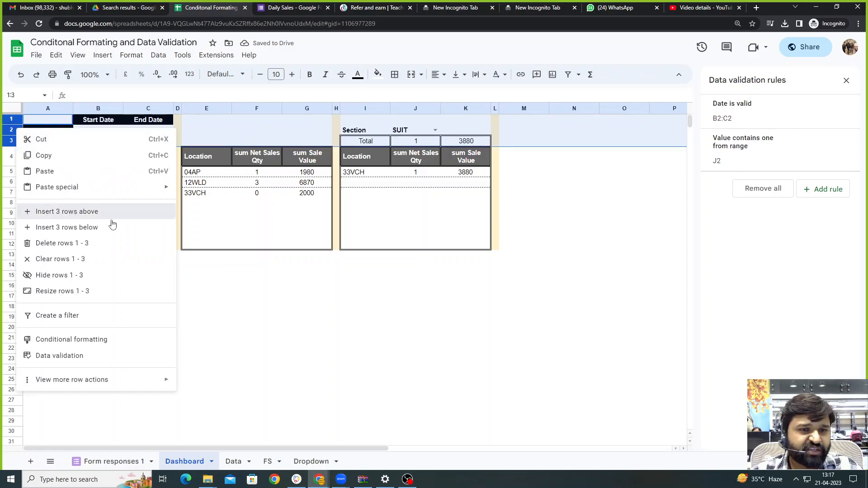
pyautogui.click(99, 215)
pyautogui.click(387, 334)
# Fill the range A1:P3 above the dashboard tables with grey.
pyautogui.moveTo(41, 123); pyautogui.dragTo(668, 144)
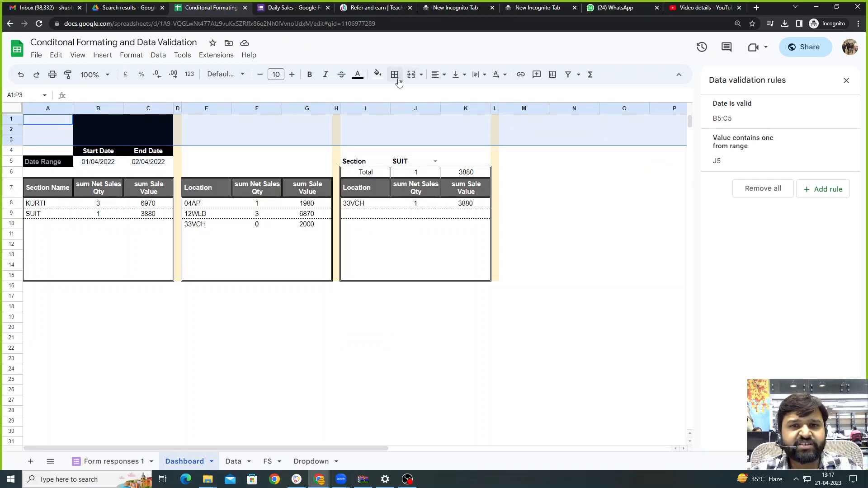
pyautogui.click(378, 74)
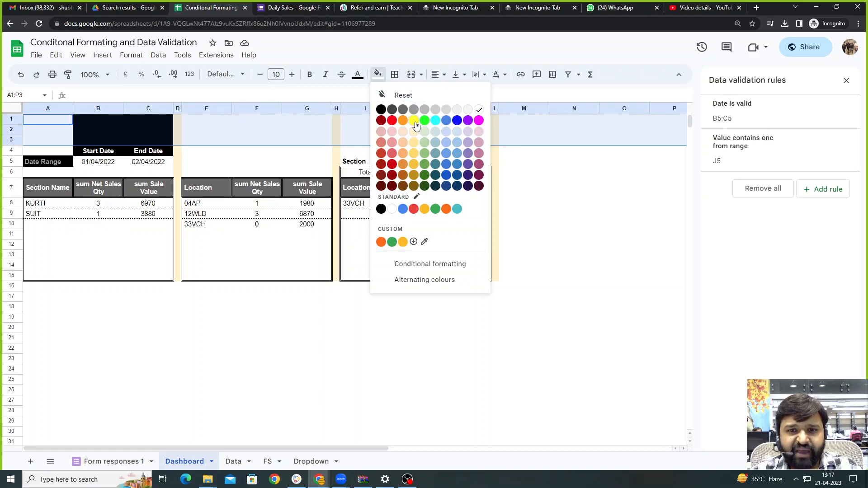
pyautogui.click(425, 111)
pyautogui.click(379, 75)
pyautogui.click(421, 109)
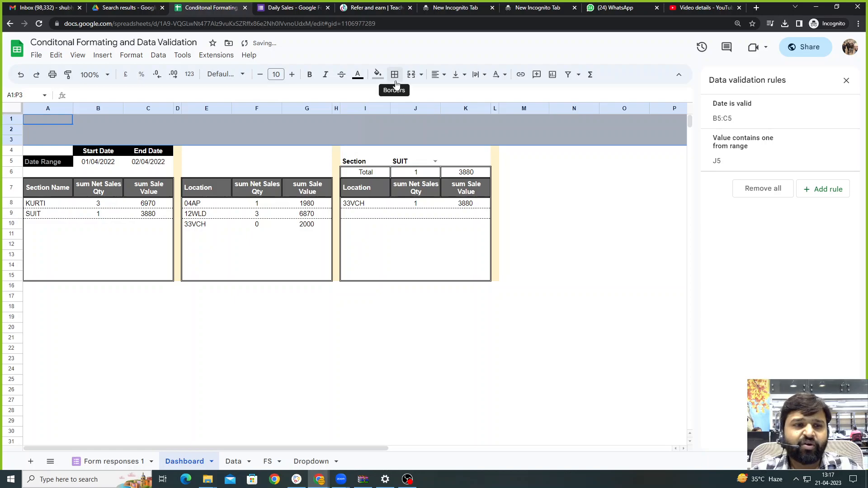
pyautogui.click(265, 122)
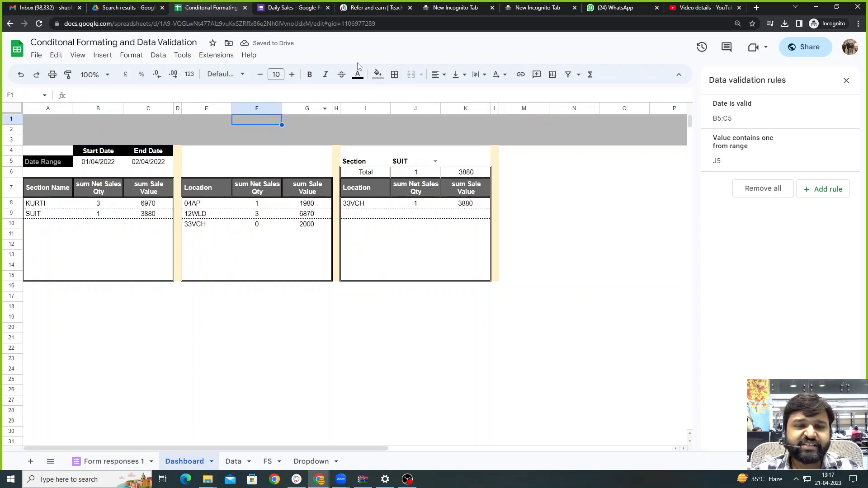
# Choose a border line style and apply outer borders to the grey banner range A1:P3.
pyautogui.moveTo(37, 119); pyautogui.dragTo(470, 140)
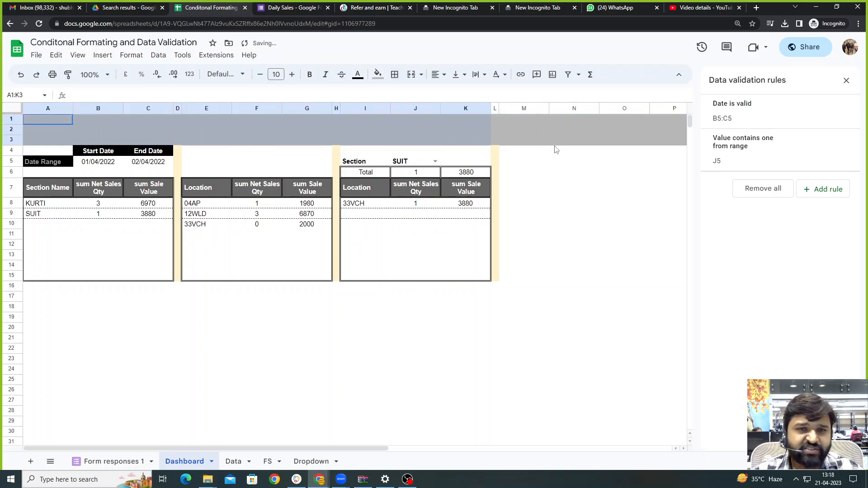
pyautogui.moveTo(551, 149); pyautogui.dragTo(694, 143)
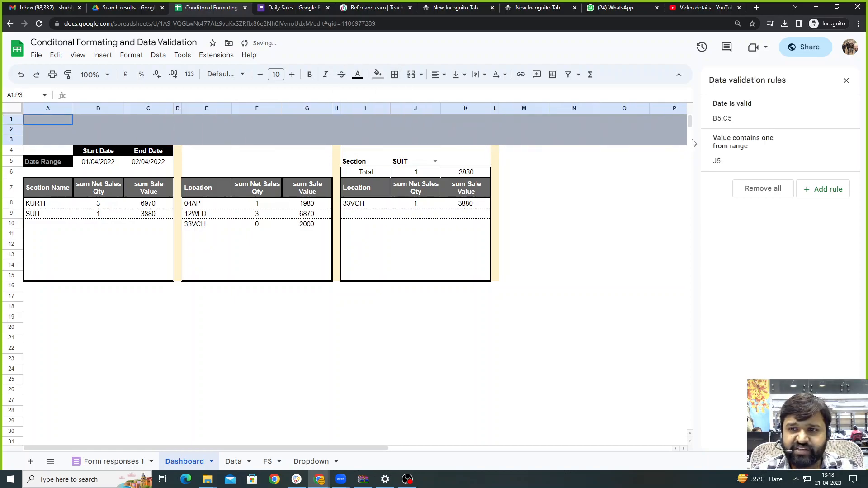
pyautogui.click(395, 74)
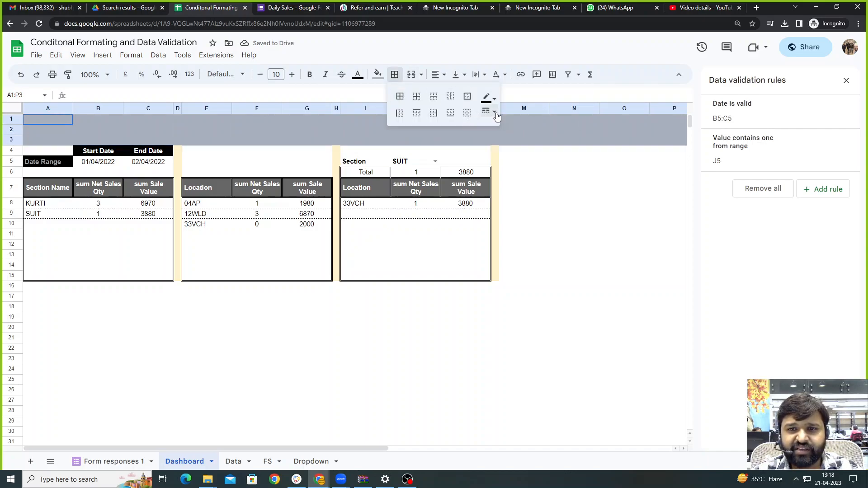
pyautogui.click(491, 111)
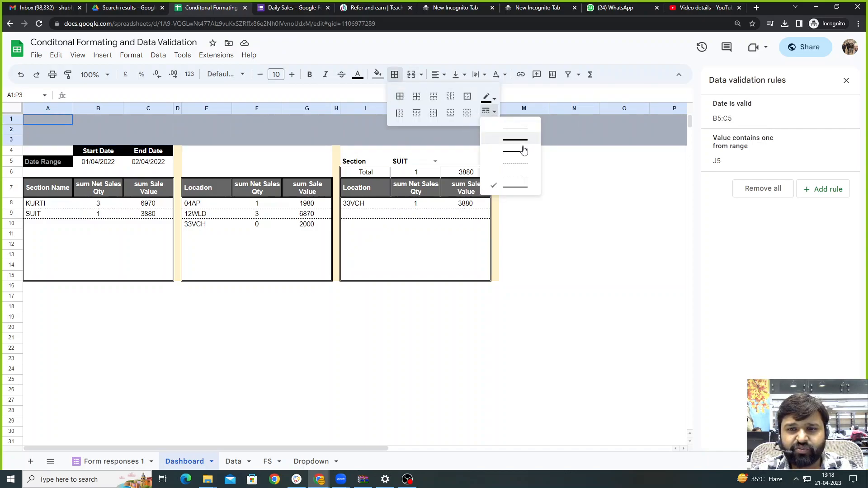
pyautogui.click(522, 179)
pyautogui.click(467, 96)
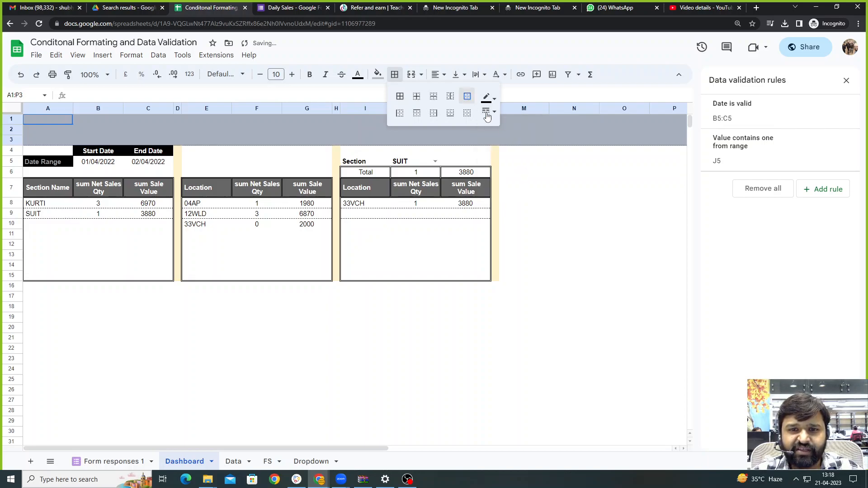
pyautogui.click(541, 195)
pyautogui.click(315, 132)
# Merge the grey range A1:P3 into one cell and enter the title Sales Dashboard.
pyautogui.moveTo(50, 120); pyautogui.dragTo(678, 138)
pyautogui.click(411, 74)
pyautogui.write('SalesDas')
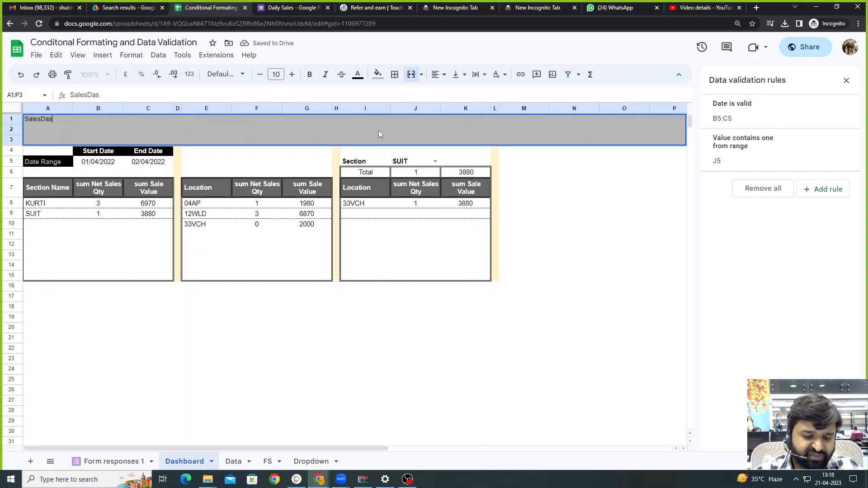
pyautogui.write('hboard')
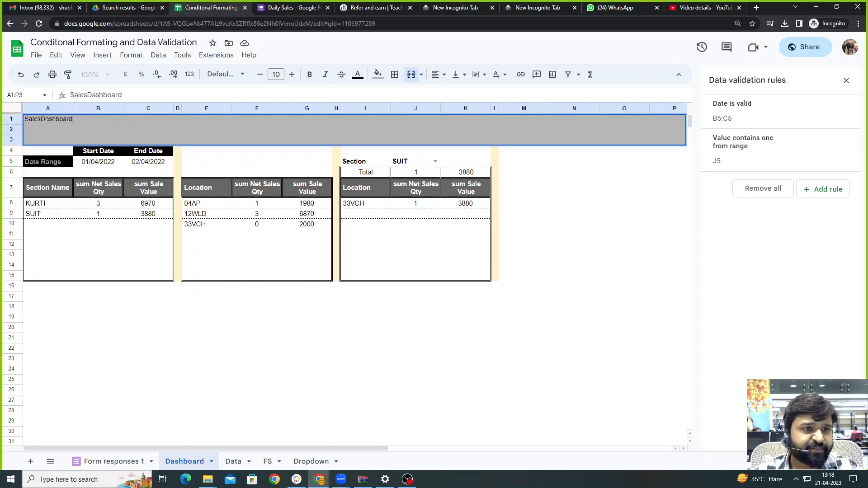
pyautogui.click(42, 119)
pyautogui.hotkey('ctrl', 'a')
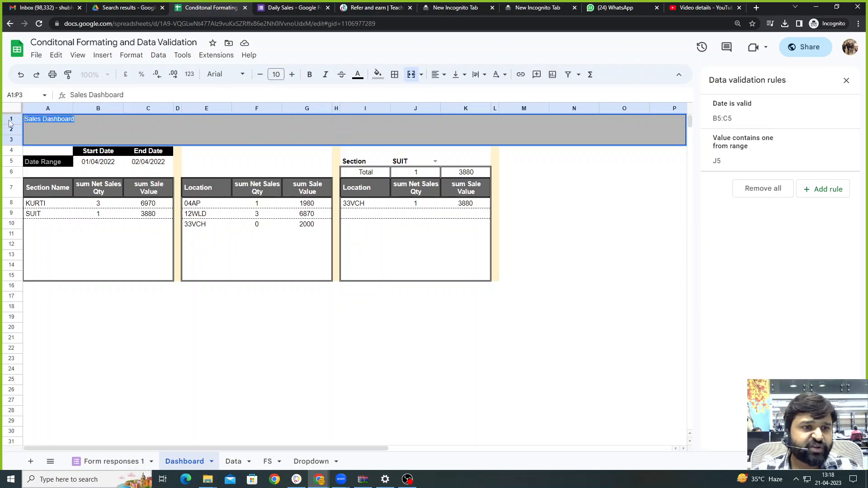
# Centre the Sales Dashboard title horizontally and vertically within the merged banner.
pyautogui.click(438, 74)
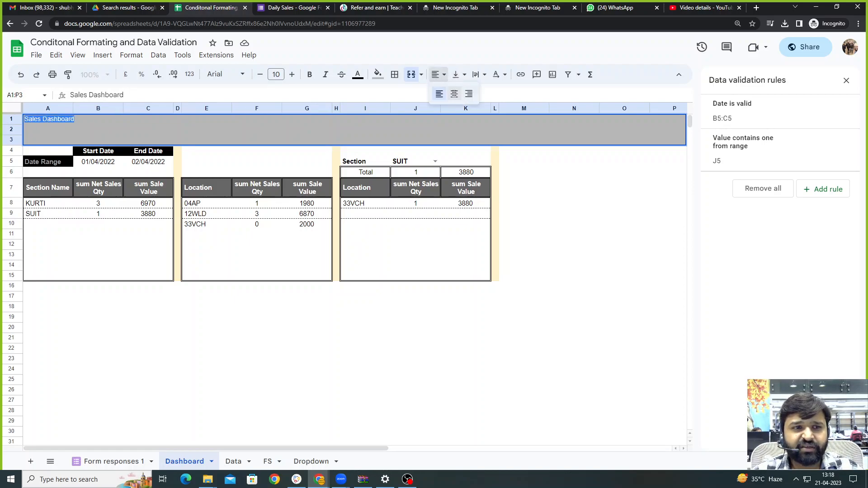
pyautogui.click(454, 94)
pyautogui.click(457, 74)
pyautogui.click(471, 92)
# Enlarge the Sales Dashboard title to font size 31.
pyautogui.click(292, 74)
pyautogui.click(292, 75)
pyautogui.click(293, 75)
pyautogui.click(292, 75)
pyautogui.click(293, 74)
pyautogui.click(292, 75)
pyautogui.click(292, 75)
pyautogui.click(292, 75)
pyautogui.click(292, 74)
pyautogui.click(293, 74)
pyautogui.click(292, 74)
pyautogui.click(292, 74)
pyautogui.click(293, 75)
pyautogui.click(292, 75)
pyautogui.click(292, 75)
pyautogui.click(293, 75)
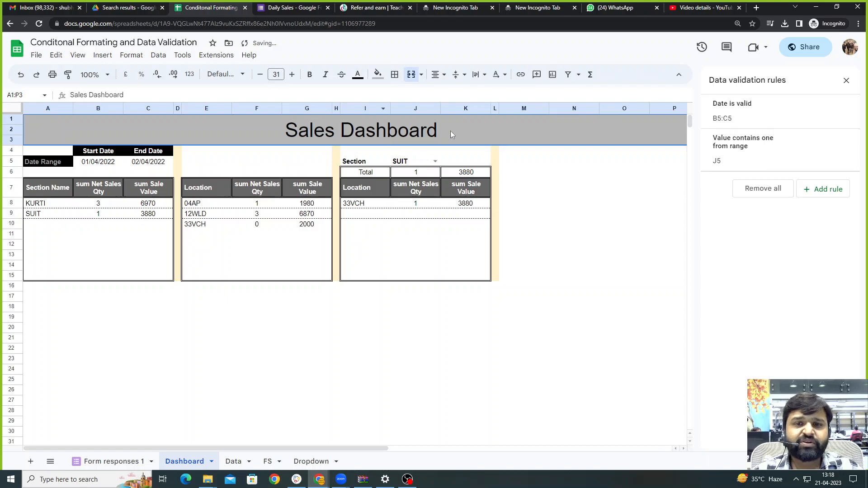
pyautogui.click(622, 266)
pyautogui.click(356, 368)
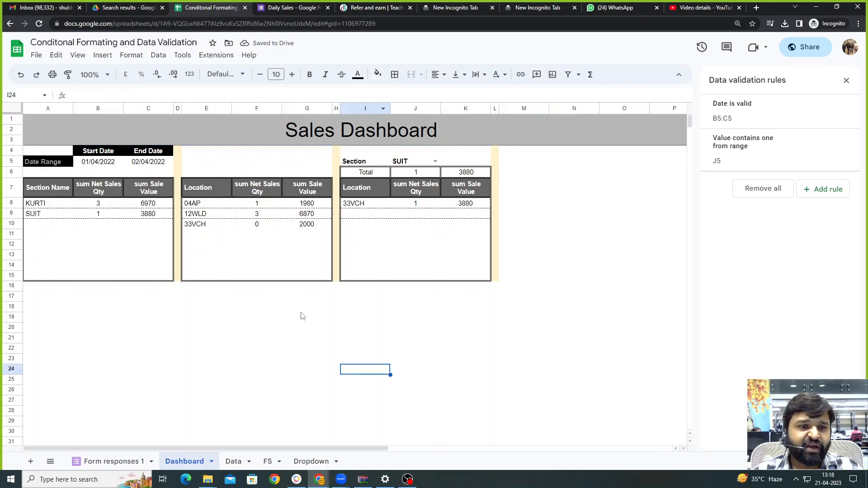
pyautogui.click(255, 337)
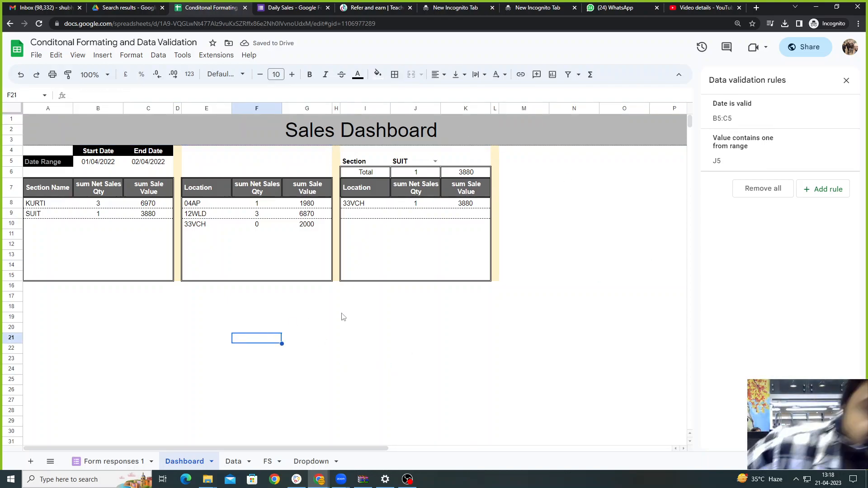
# Insert a column chart from the middle Location table in E7:G15 and shift it slightly on the sheet.
pyautogui.moveTo(208, 196); pyautogui.dragTo(319, 280)
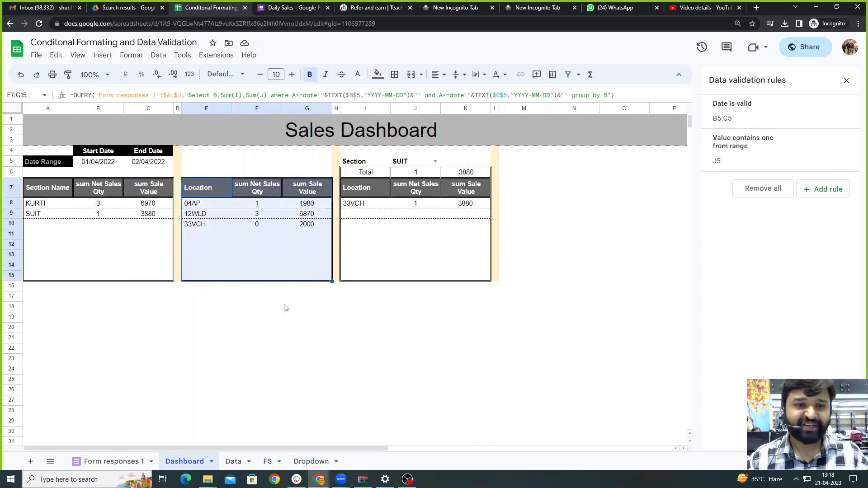
pyautogui.click(257, 338)
pyautogui.moveTo(211, 192); pyautogui.dragTo(317, 279)
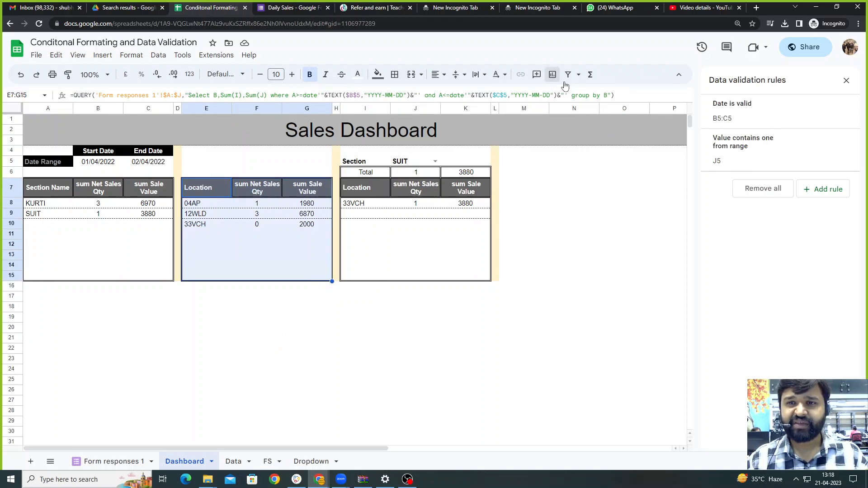
pyautogui.click(553, 74)
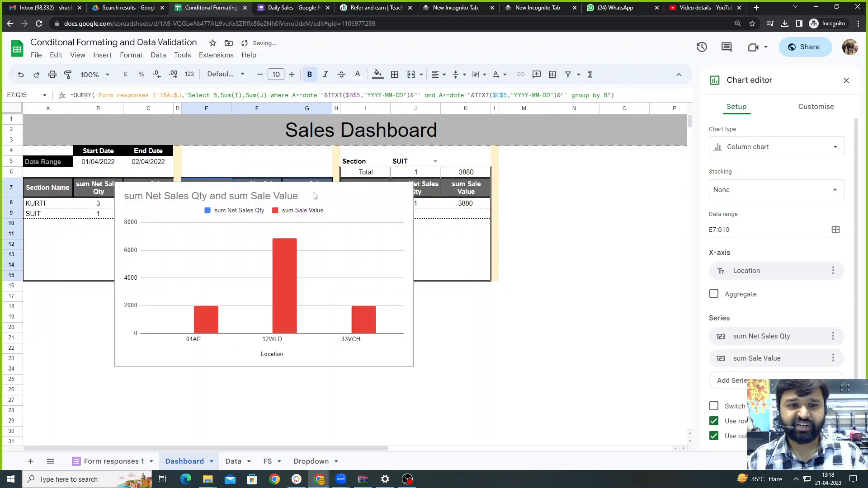
pyautogui.moveTo(348, 198); pyautogui.dragTo(370, 214)
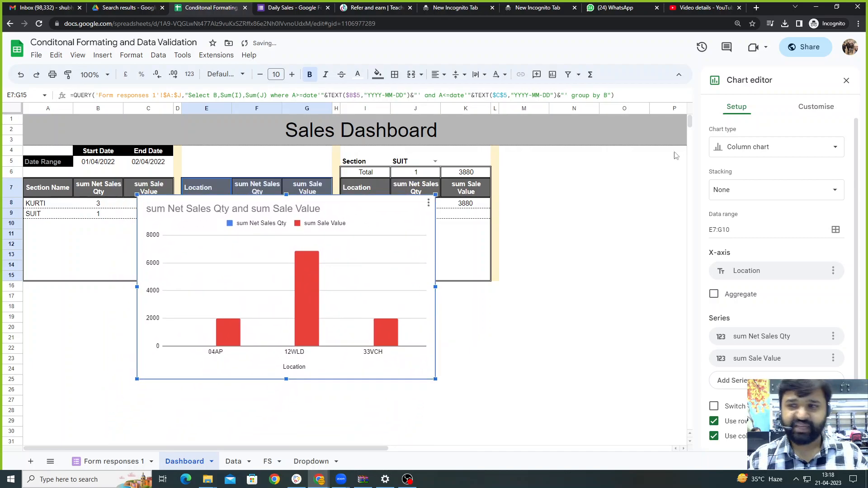
pyautogui.click(759, 149)
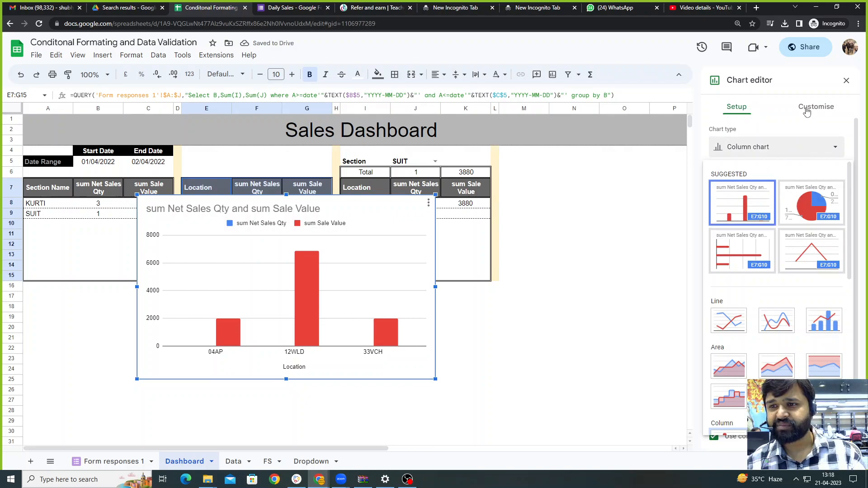
pyautogui.click(816, 107)
pyautogui.click(730, 108)
pyautogui.click(780, 150)
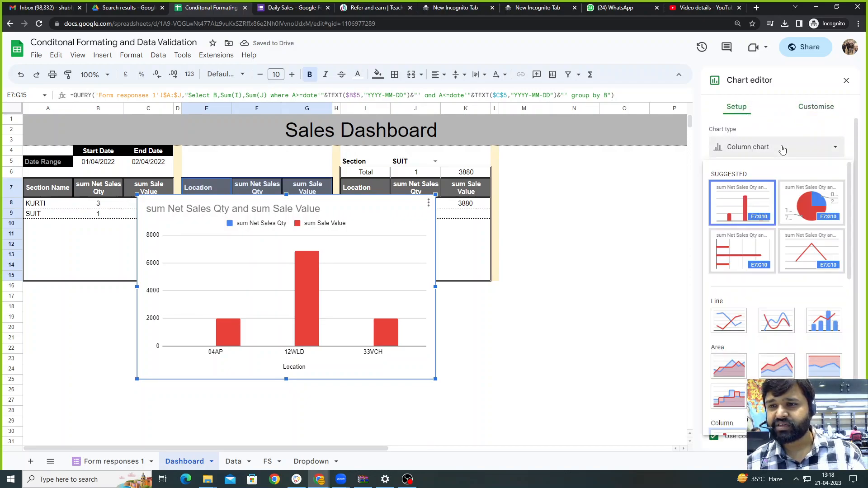
pyautogui.click(816, 106)
pyautogui.click(737, 109)
# Try the Standard and 100% stacking options on the chart and return stacking to None.
pyautogui.click(770, 190)
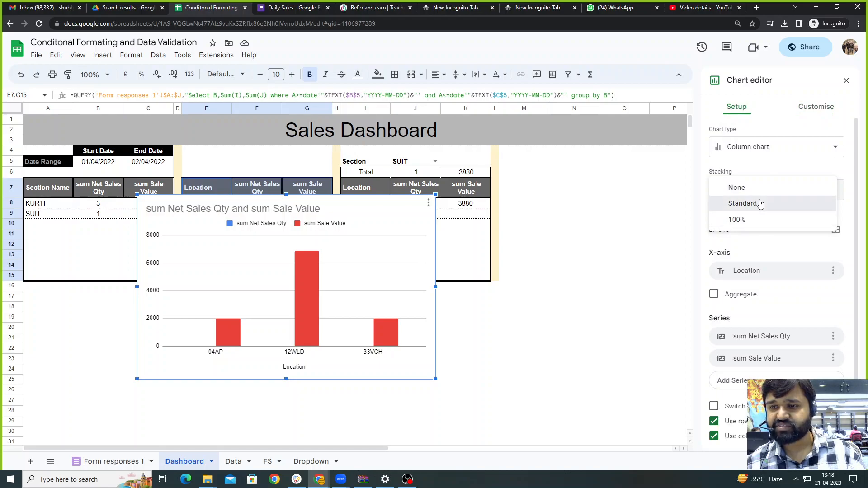
pyautogui.click(759, 204)
pyautogui.click(754, 191)
pyautogui.click(761, 204)
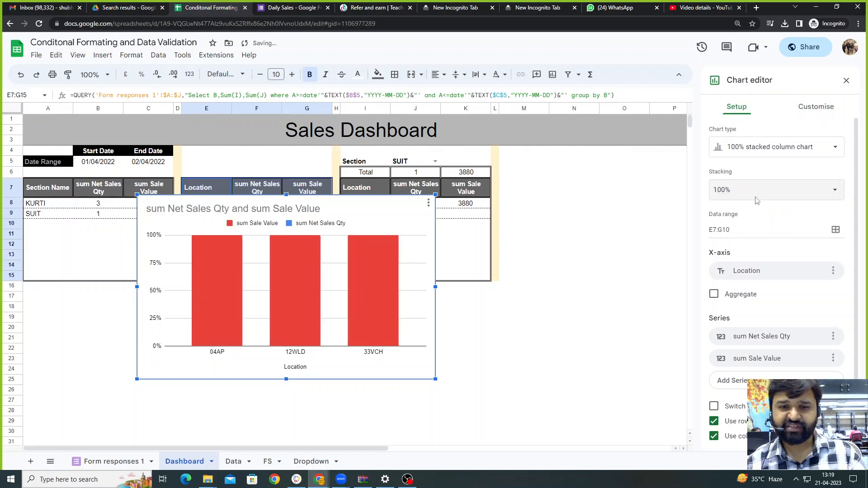
pyautogui.click(752, 198)
pyautogui.click(781, 157)
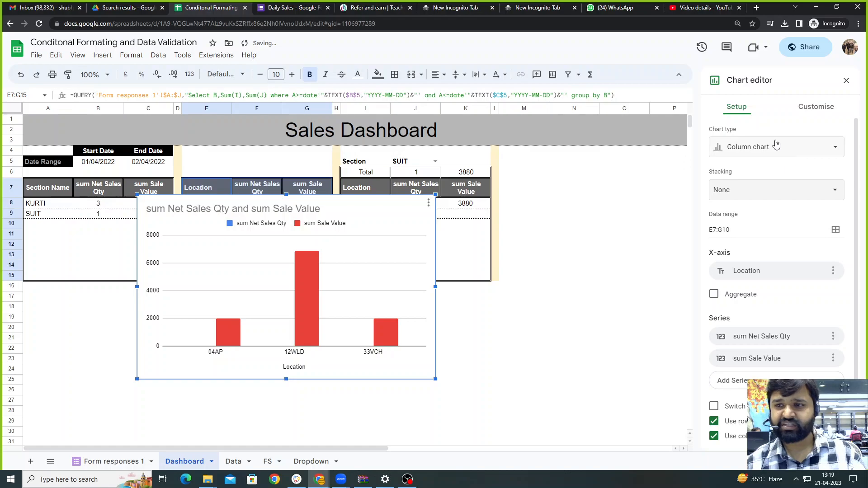
# Look through the available chart types and choose the plain column chart again.
pyautogui.click(776, 146)
pyautogui.scroll(-2, 814, 280)
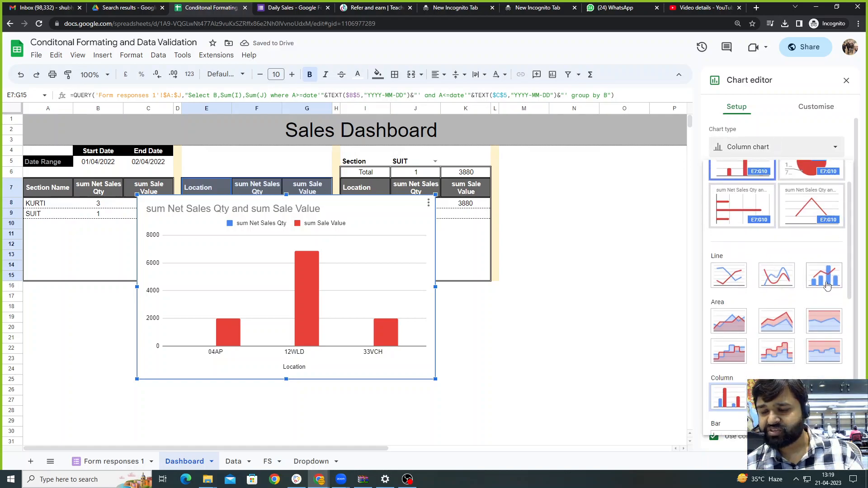
pyautogui.click(737, 398)
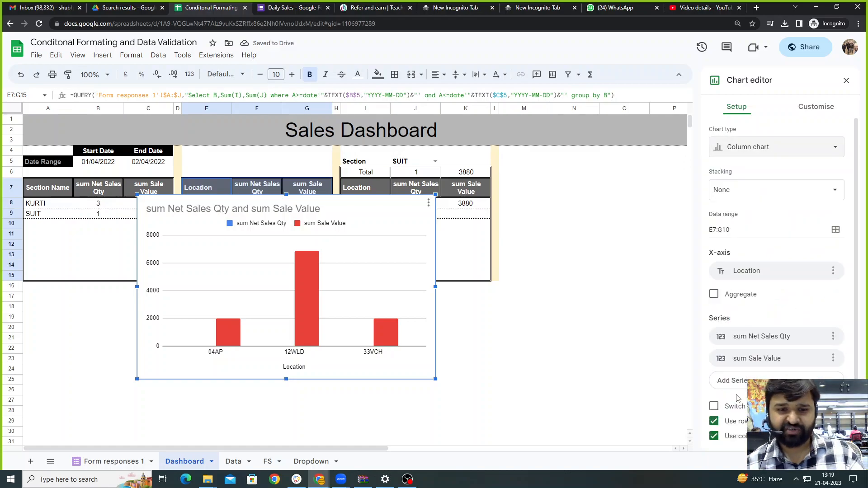
pyautogui.click(796, 149)
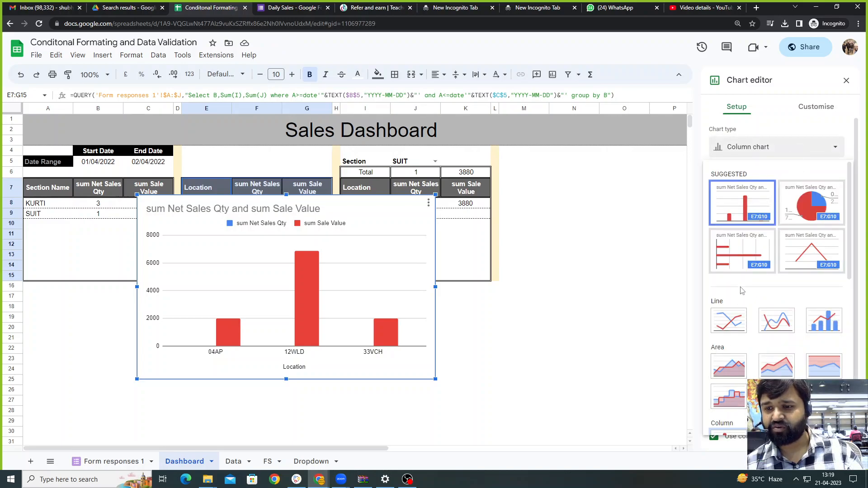
pyautogui.click(767, 218)
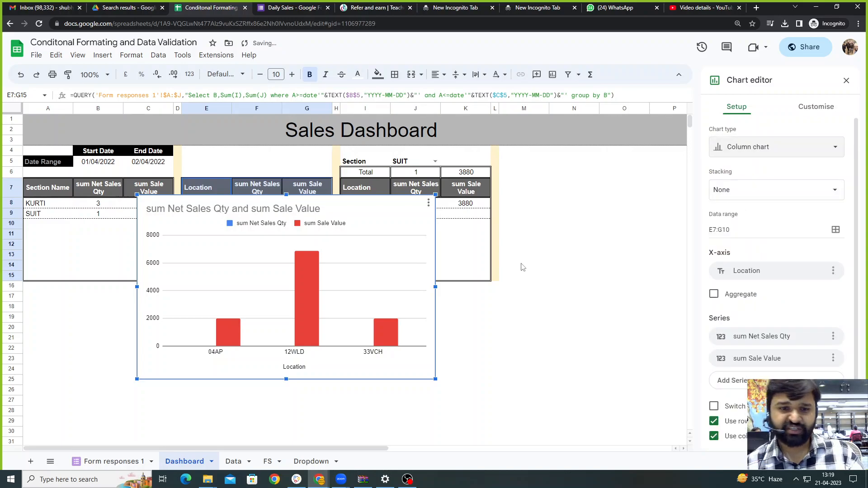
# Move the chart down toward the area below the tables and set its stacking to Standard.
pyautogui.moveTo(363, 208); pyautogui.dragTo(368, 277)
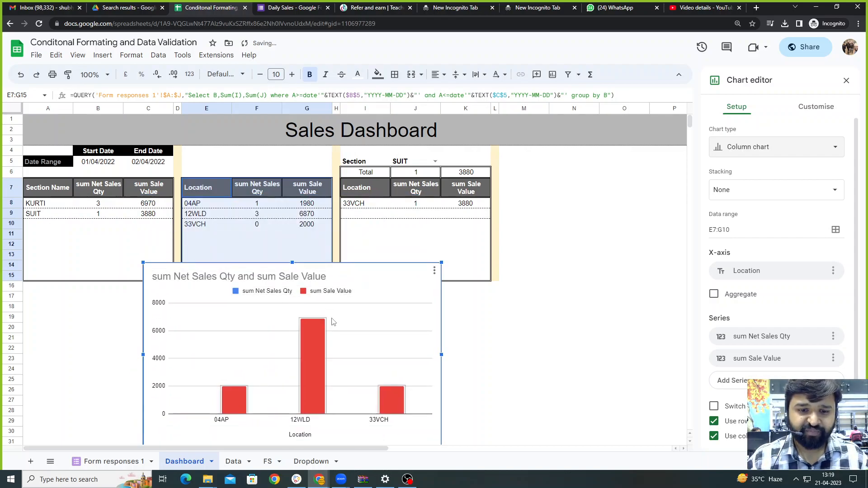
pyautogui.click(783, 202)
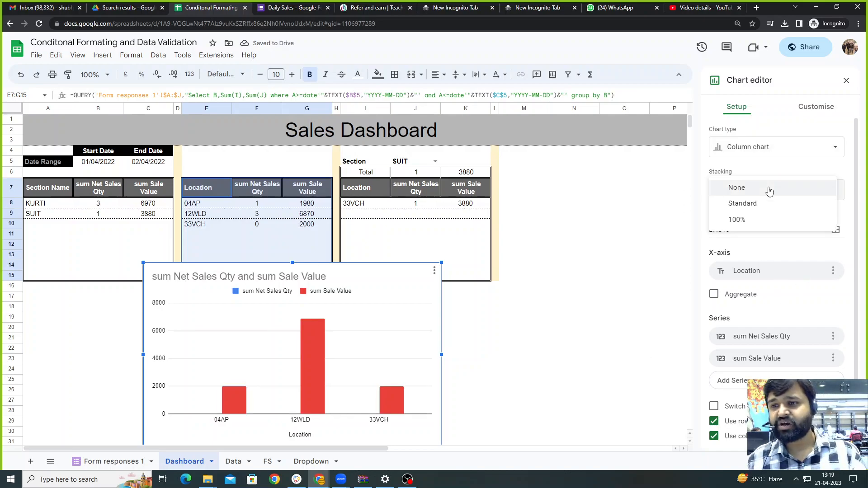
pyautogui.click(760, 205)
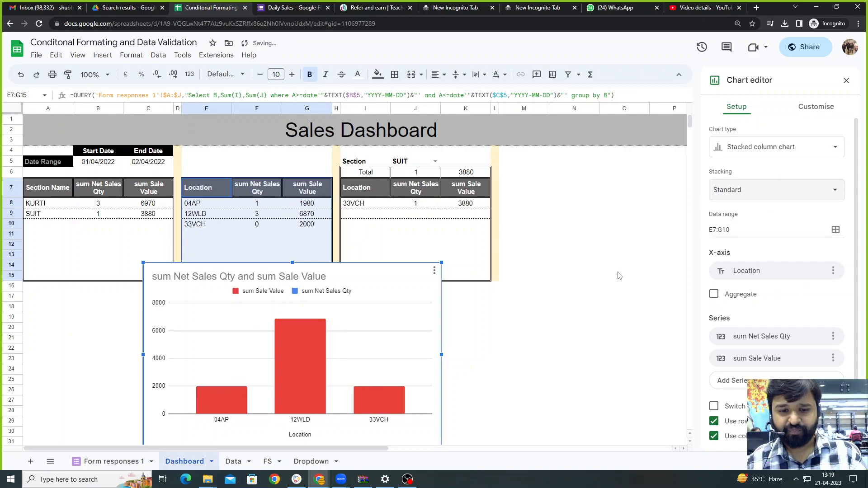
# Try the combo chart type for the location sales and switch back to the unstacked column chart.
pyautogui.click(771, 195)
pyautogui.click(764, 148)
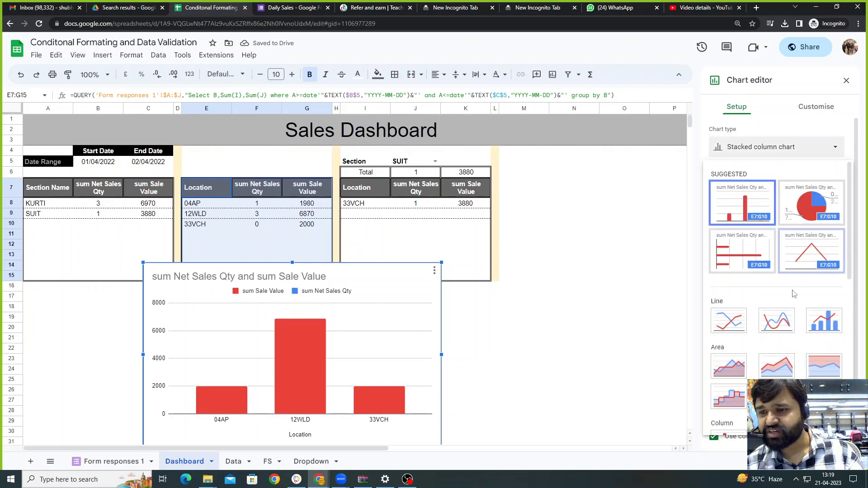
pyautogui.scroll(-1, 785, 346)
pyautogui.click(785, 346)
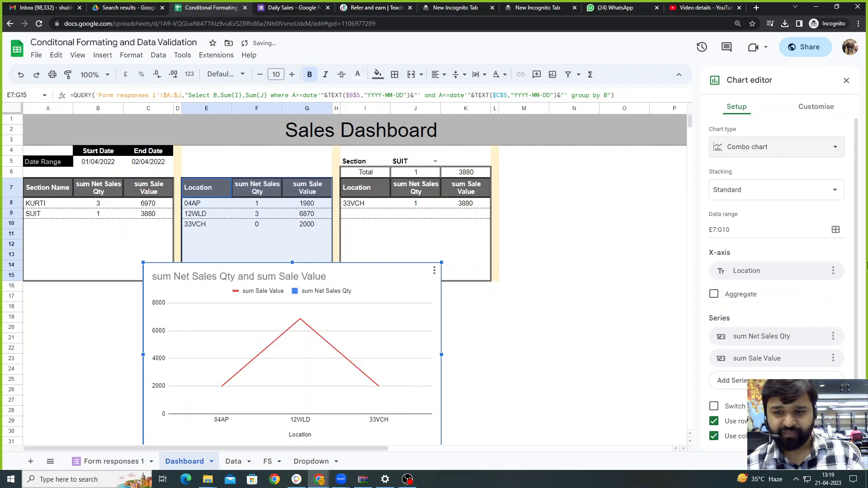
pyautogui.click(775, 153)
pyautogui.scroll(-3, 777, 323)
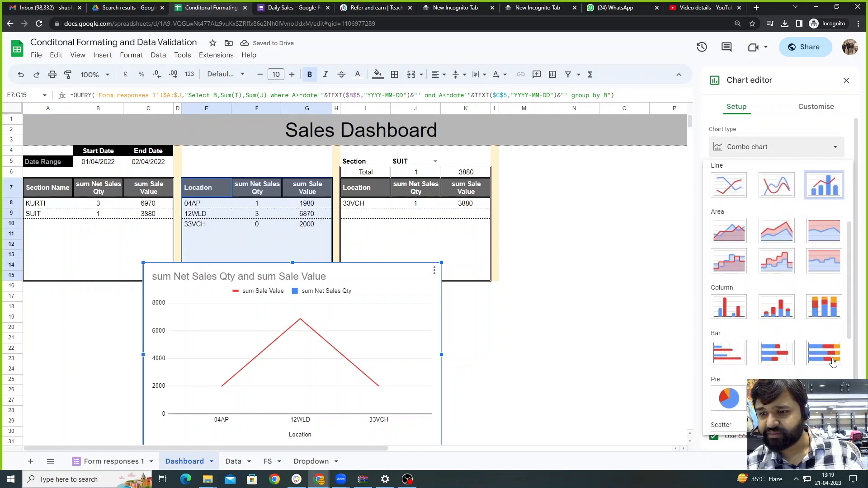
pyautogui.click(732, 316)
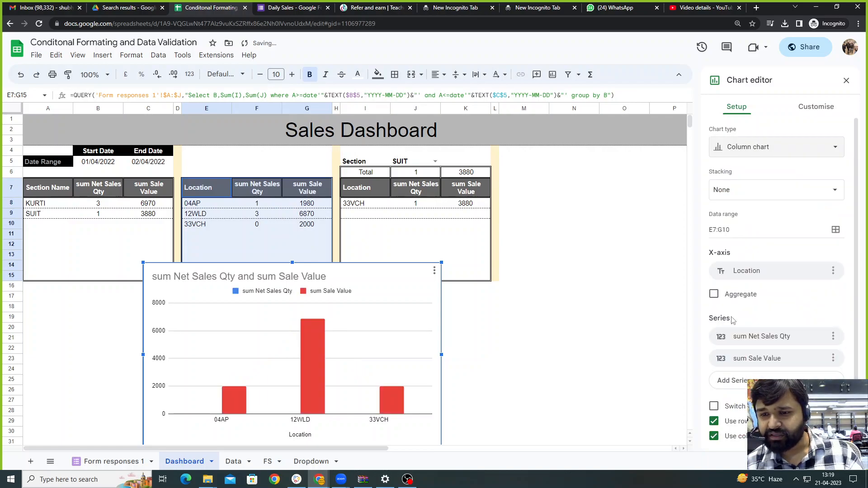
# Examine the text formatting of the sum Net Sales Qty legend entry and the chart style options.
pyautogui.click(256, 294)
pyautogui.click(256, 293)
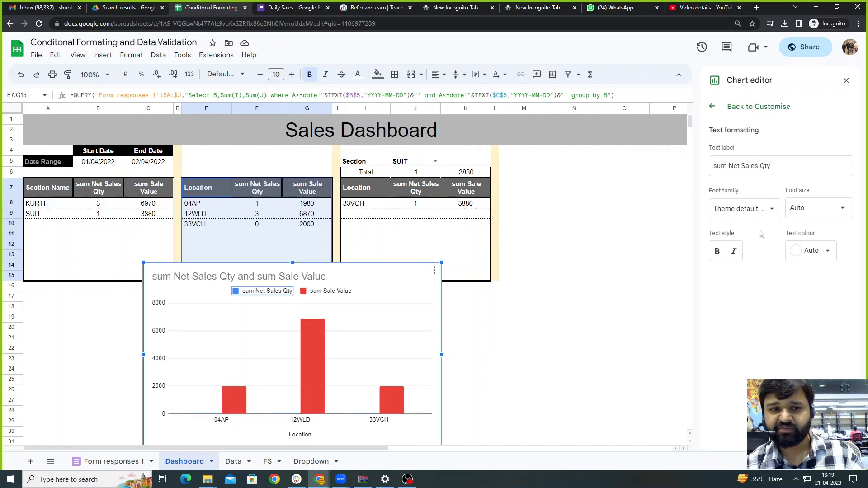
pyautogui.click(714, 107)
pyautogui.click(744, 132)
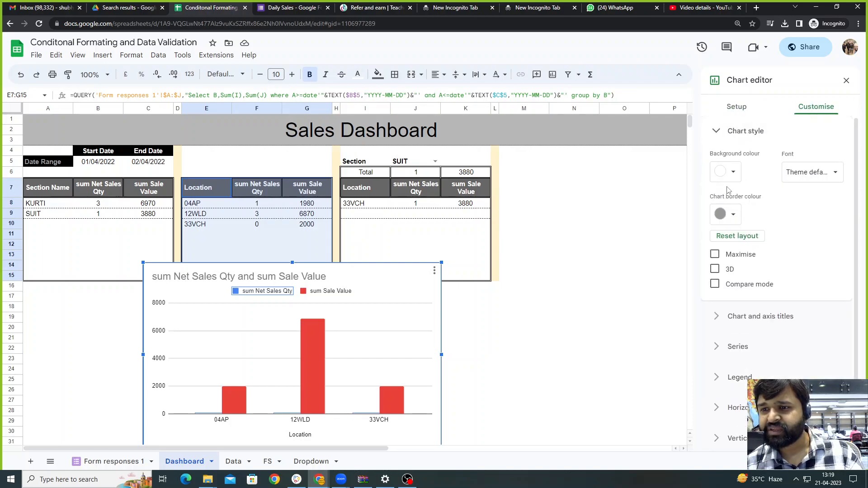
# Try 100% stacking on the column chart and settle on Standard stacking.
pyautogui.click(736, 117)
pyautogui.click(748, 194)
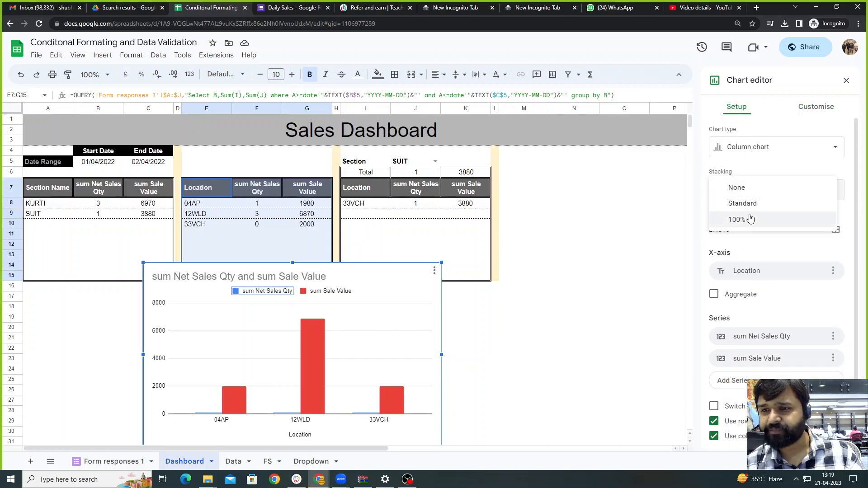
pyautogui.click(750, 218)
pyautogui.click(731, 188)
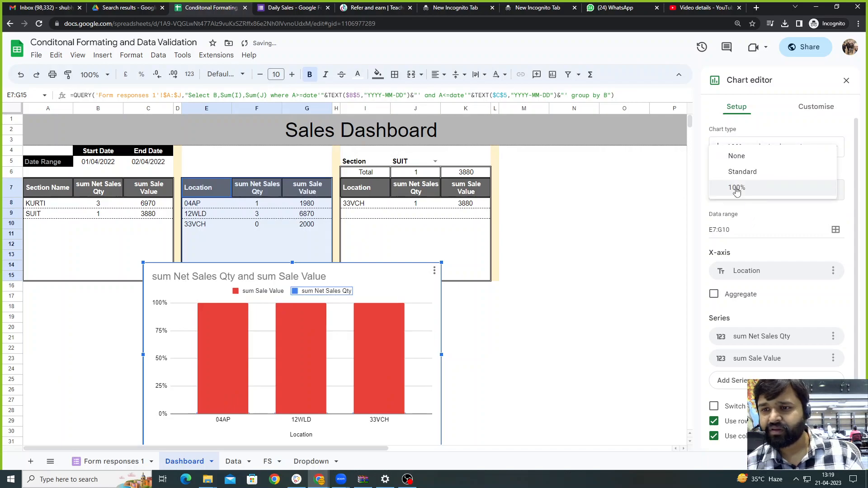
pyautogui.click(747, 170)
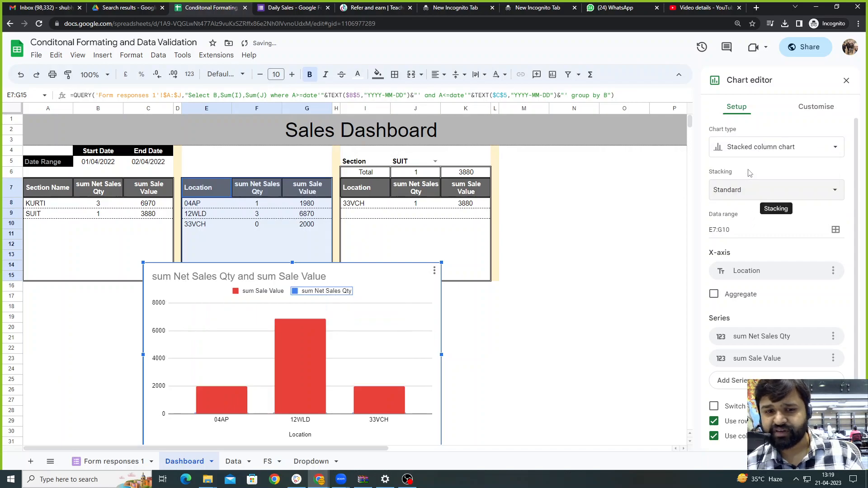
pyautogui.click(765, 147)
pyautogui.scroll(-6, 809, 190)
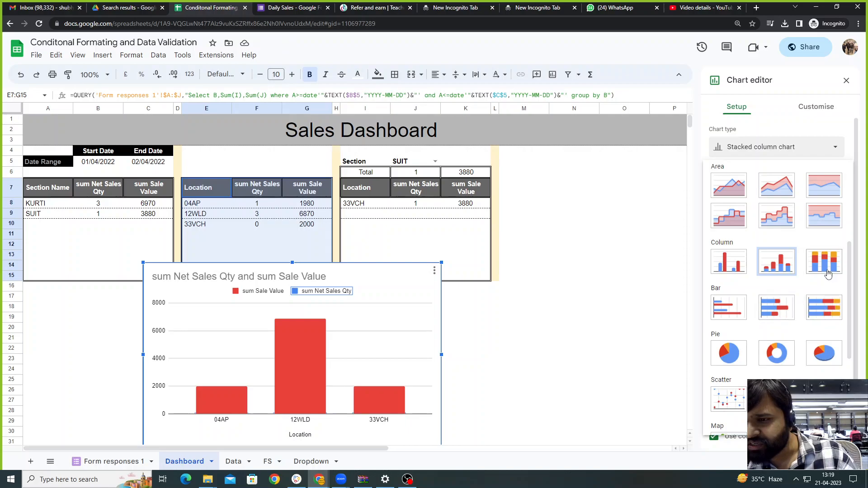
pyautogui.scroll(3, 792, 302)
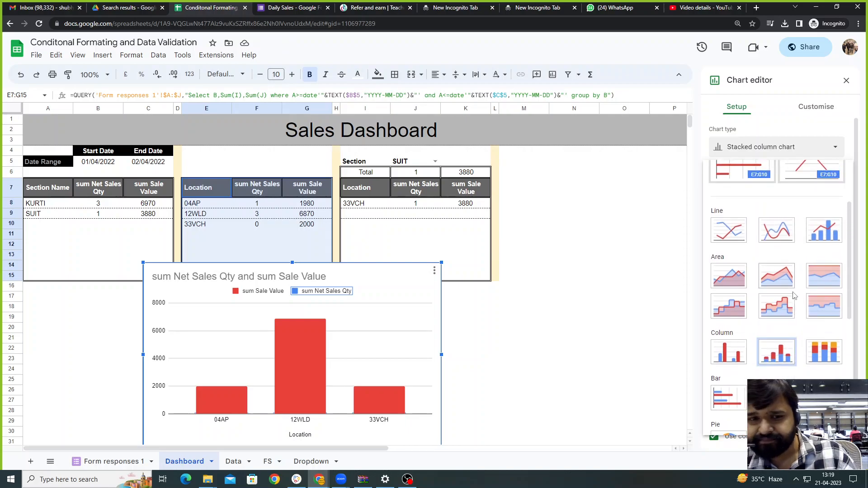
pyautogui.scroll(1, 781, 298)
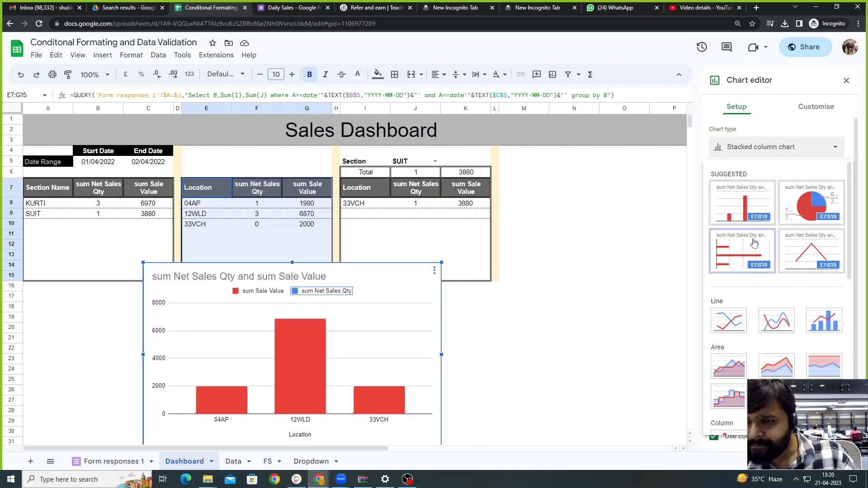
# Turn on minor gridlines for the chart's vertical axis.
pyautogui.click(360, 344)
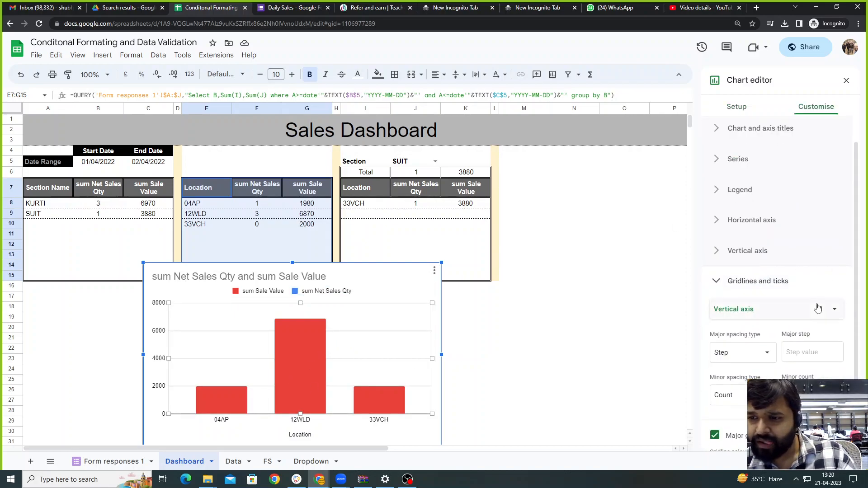
pyautogui.scroll(-2, 761, 270)
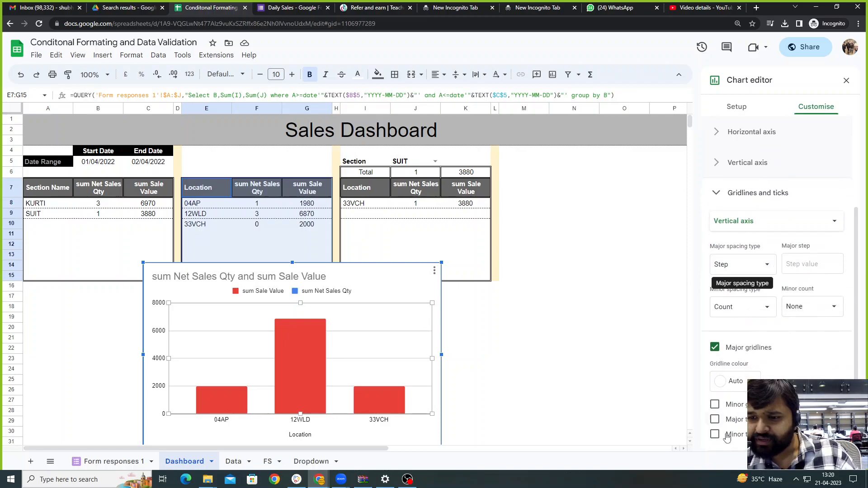
pyautogui.click(737, 405)
pyautogui.scroll(-1, 743, 421)
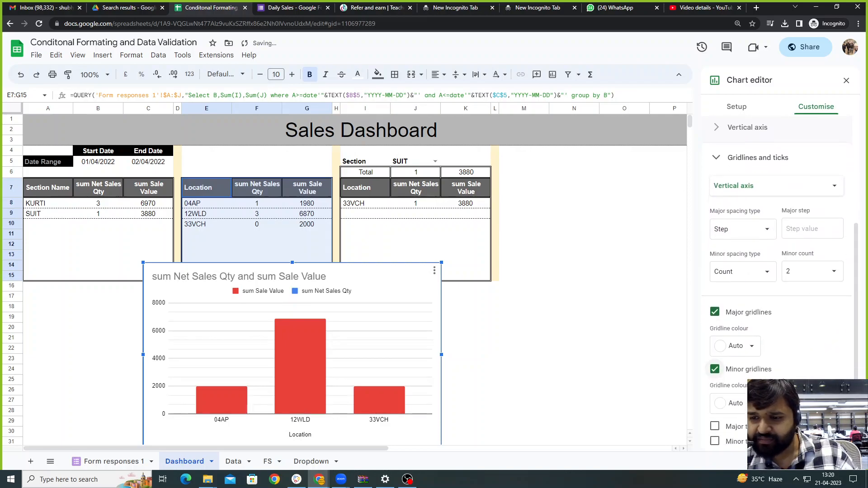
pyautogui.scroll(2, 782, 278)
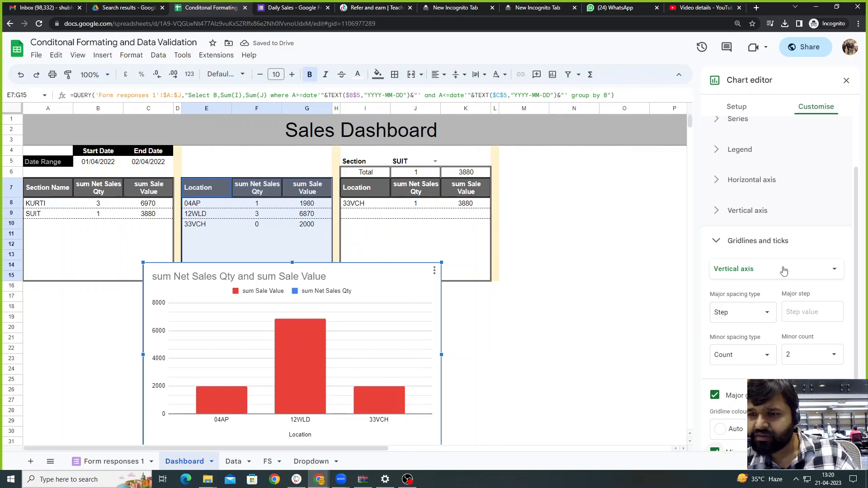
# Turn on the 3D chart style for the location sales column chart.
pyautogui.click(756, 212)
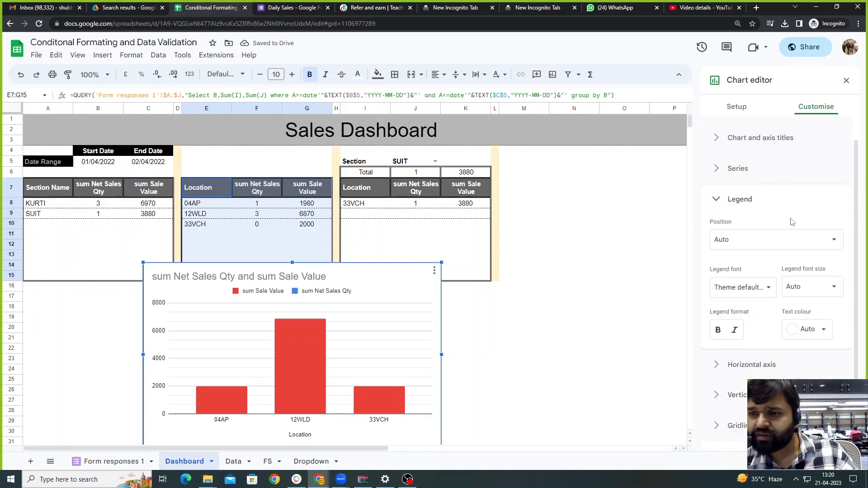
pyautogui.click(400, 349)
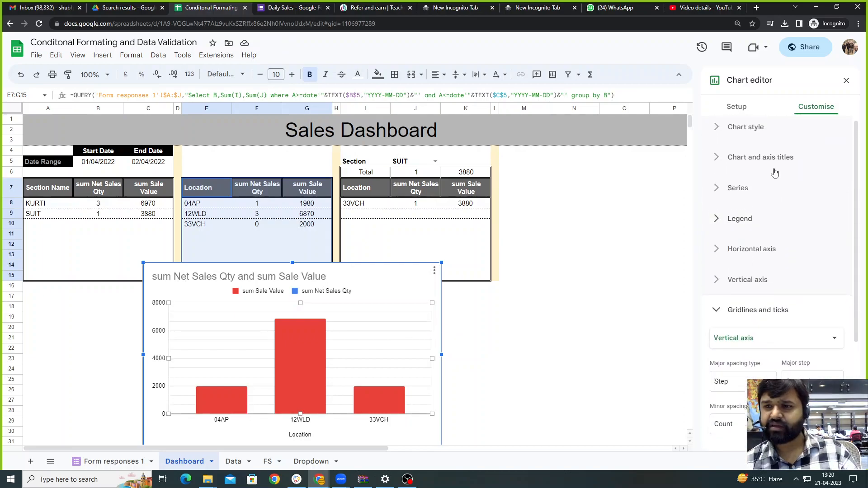
pyautogui.click(745, 130)
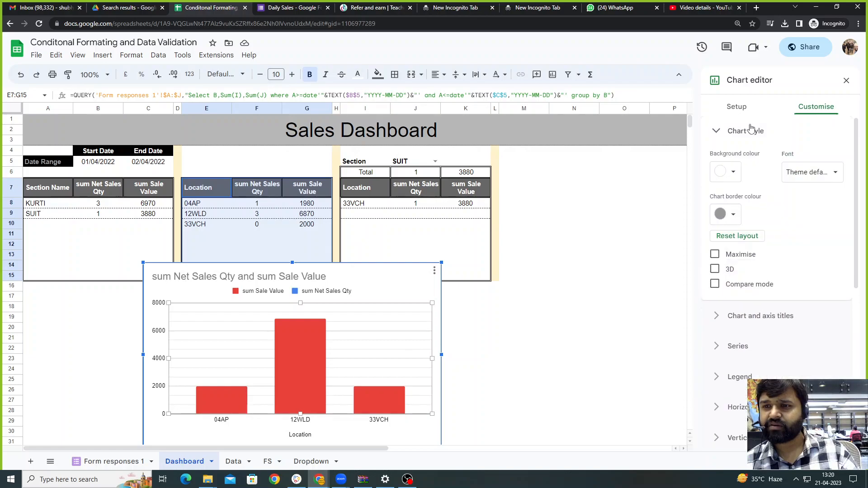
pyautogui.click(726, 271)
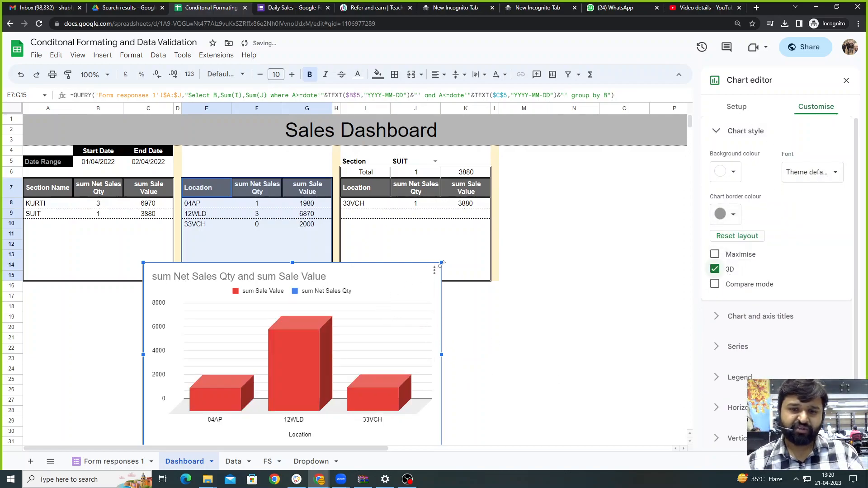
# Shrink and move the chart to fit directly below the Location table, spanning columns E to G from row 16 to about row 26.
pyautogui.moveTo(442, 262); pyautogui.dragTo(301, 304)
pyautogui.moveTo(344, 409); pyautogui.dragTo(309, 370)
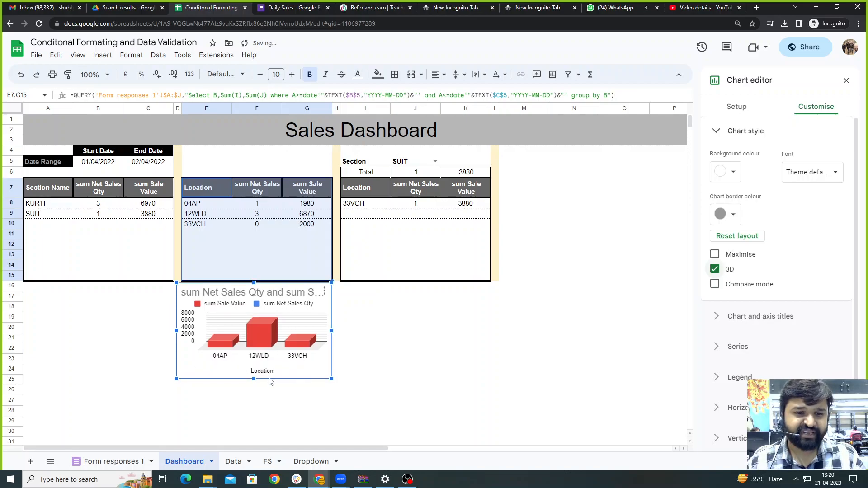
pyautogui.moveTo(255, 378); pyautogui.dragTo(253, 399)
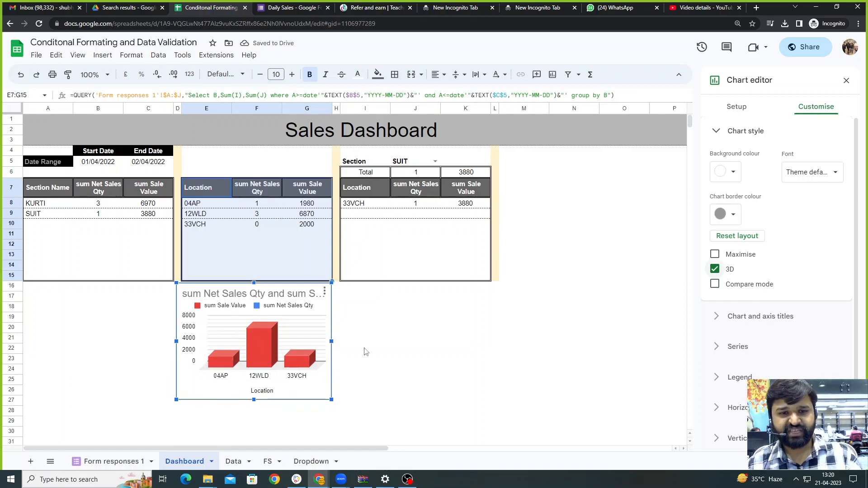
pyautogui.moveTo(176, 342); pyautogui.dragTo(181, 341)
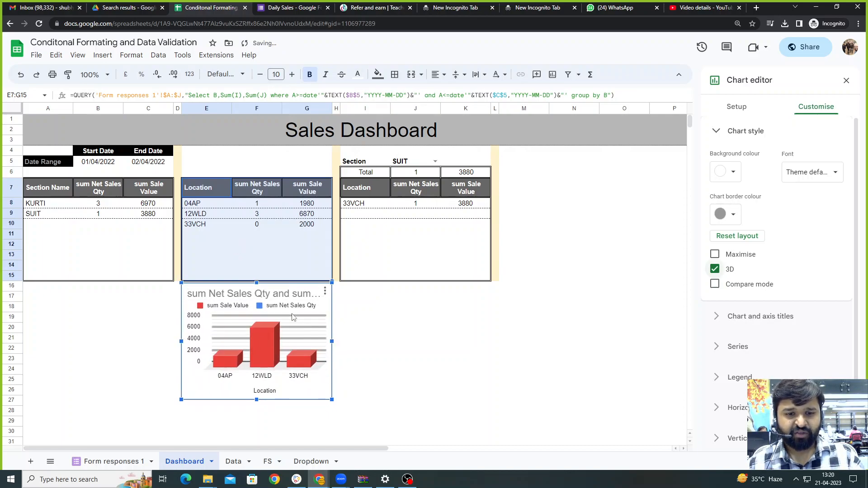
pyautogui.moveTo(292, 313); pyautogui.dragTo(294, 311)
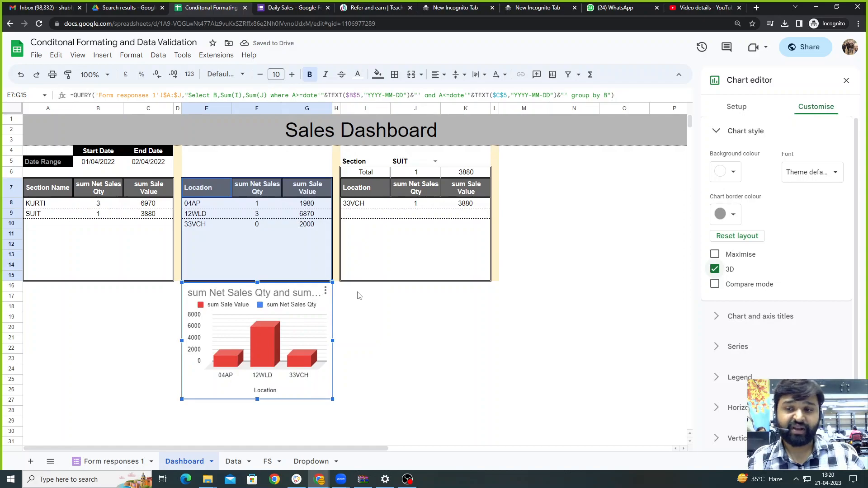
pyautogui.click(404, 321)
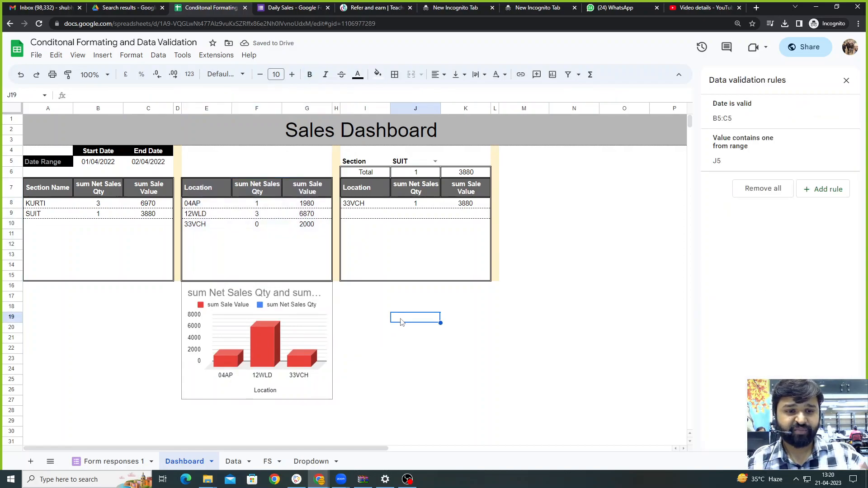
pyautogui.click(444, 359)
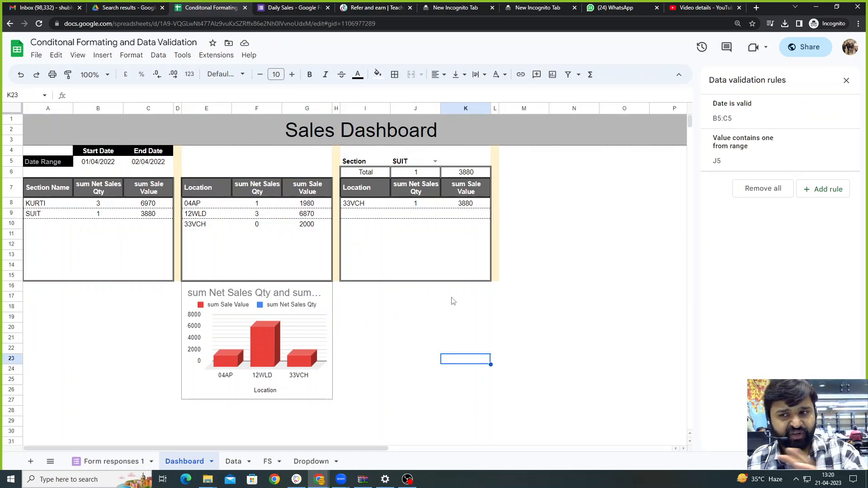
pyautogui.click(374, 322)
pyautogui.click(324, 342)
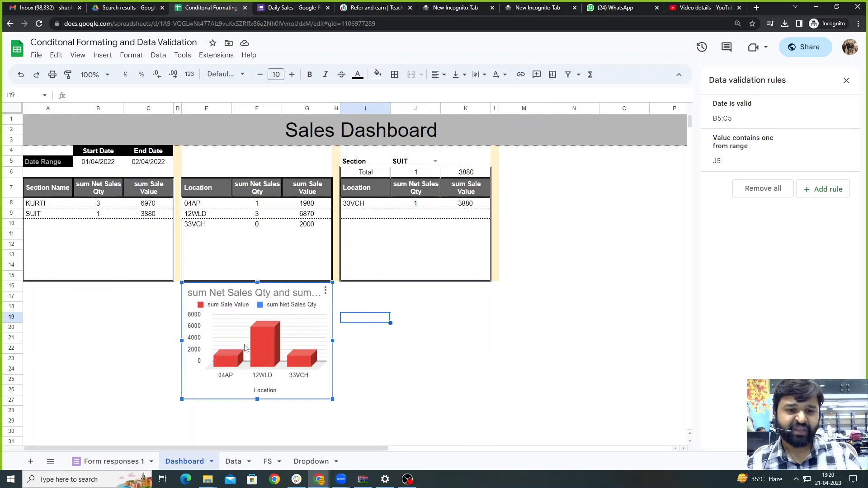
pyautogui.moveTo(263, 370)
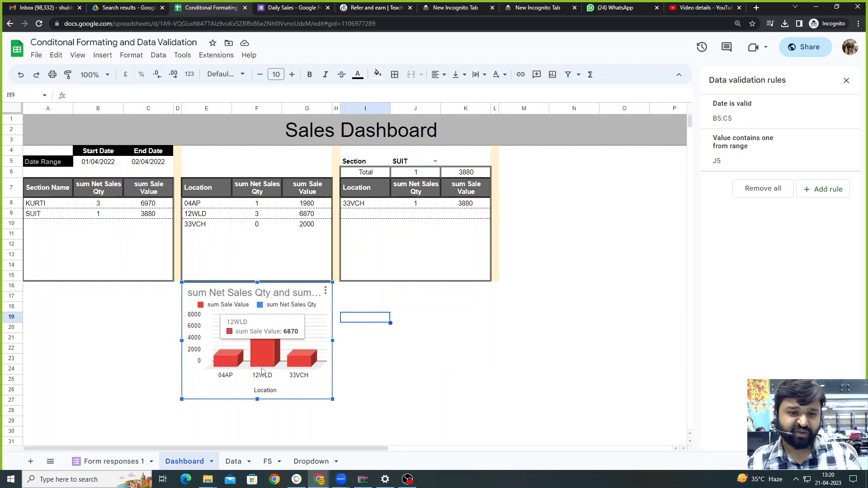
pyautogui.click(442, 319)
pyautogui.click(401, 372)
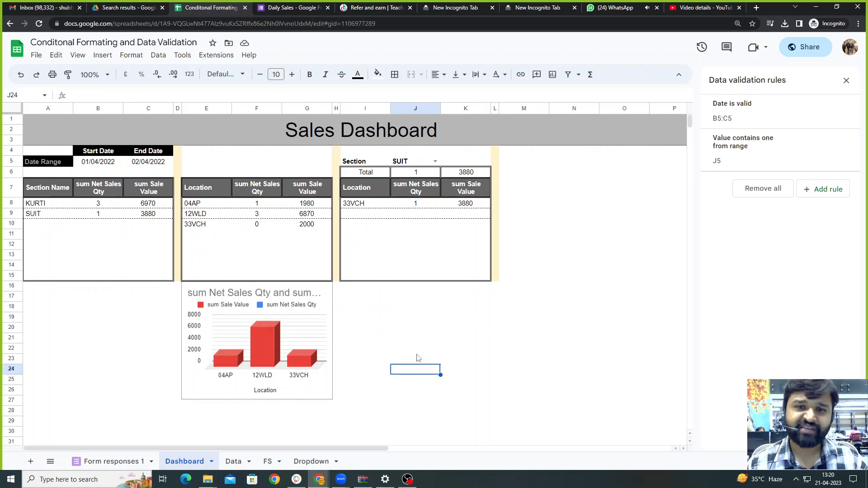
pyautogui.click(536, 308)
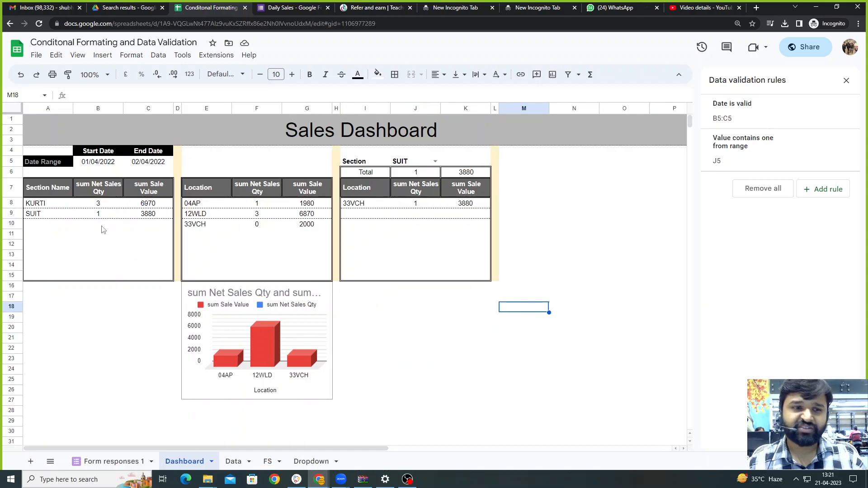
pyautogui.click(429, 361)
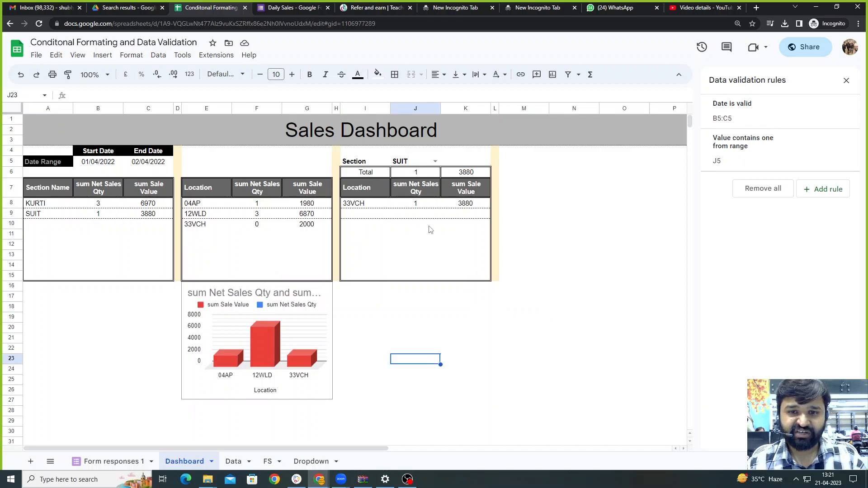
pyautogui.click(597, 235)
pyautogui.click(525, 154)
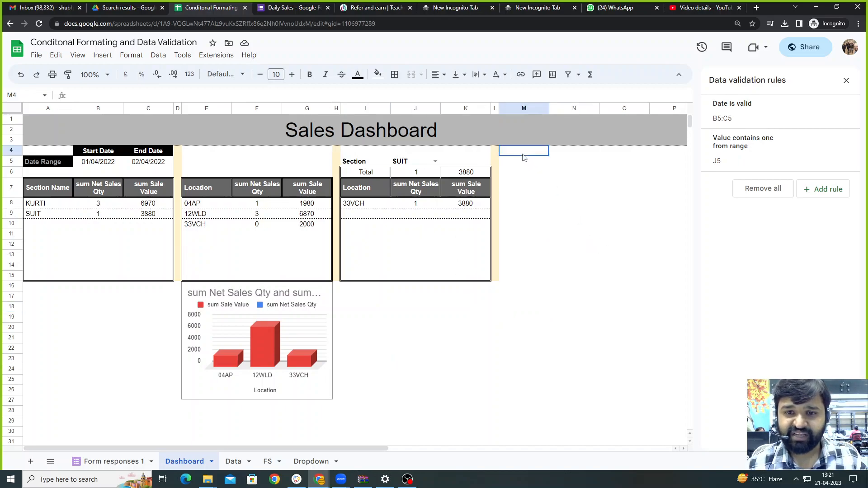
pyautogui.click(523, 164)
pyautogui.click(527, 154)
pyautogui.click(522, 164)
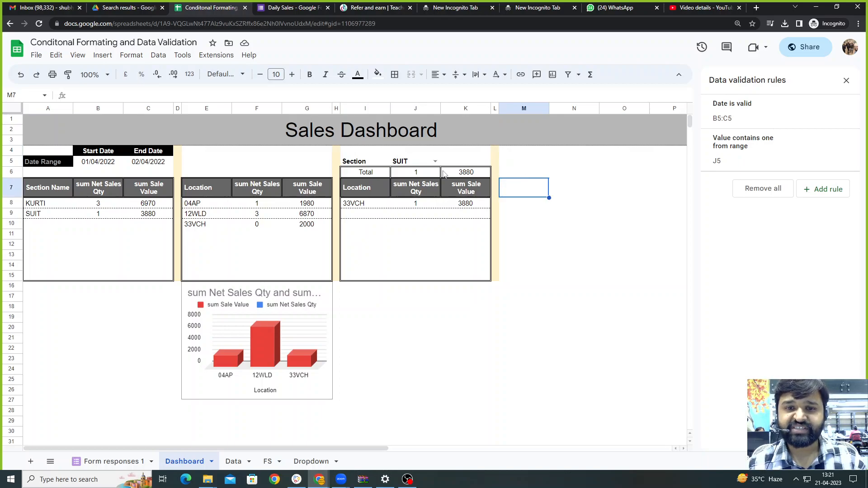
pyautogui.click(523, 188)
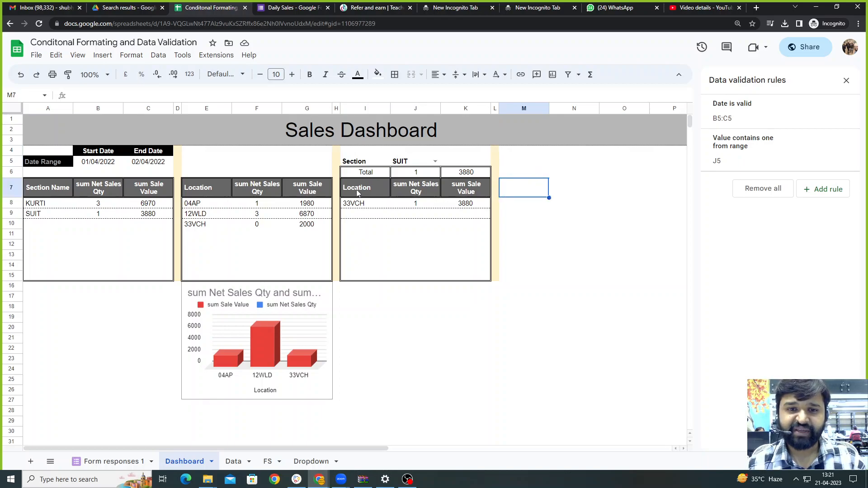
# Copy the section-filtered location table with its Total row from I6:K15 to the range starting at M6.
pyautogui.moveTo(358, 176); pyautogui.dragTo(469, 279)
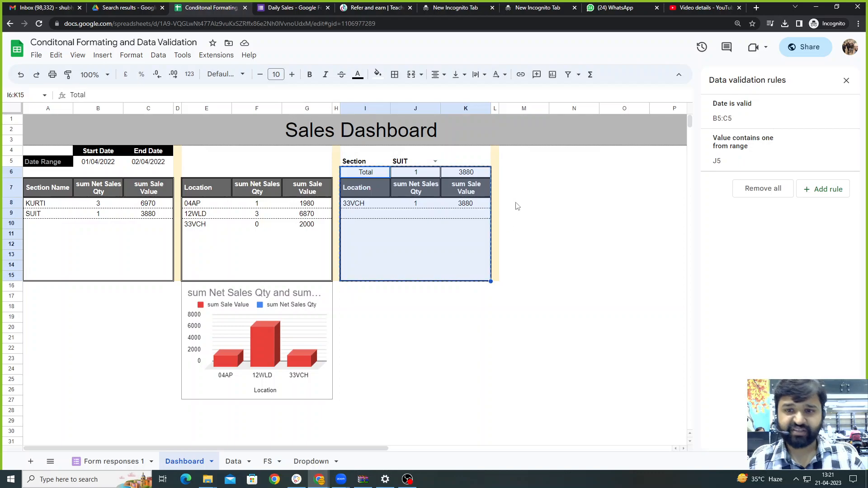
pyautogui.click(523, 171)
pyautogui.hotkey('ctrl', 'v')
pyautogui.click(489, 341)
# Check the Form responses 1 columns and change the M7 query to select and group by column E, Colour.
pyautogui.click(519, 190)
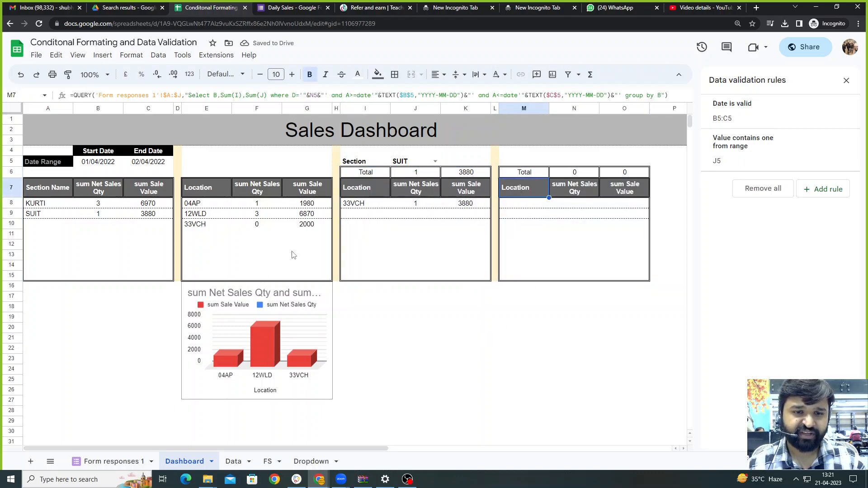
pyautogui.click(106, 460)
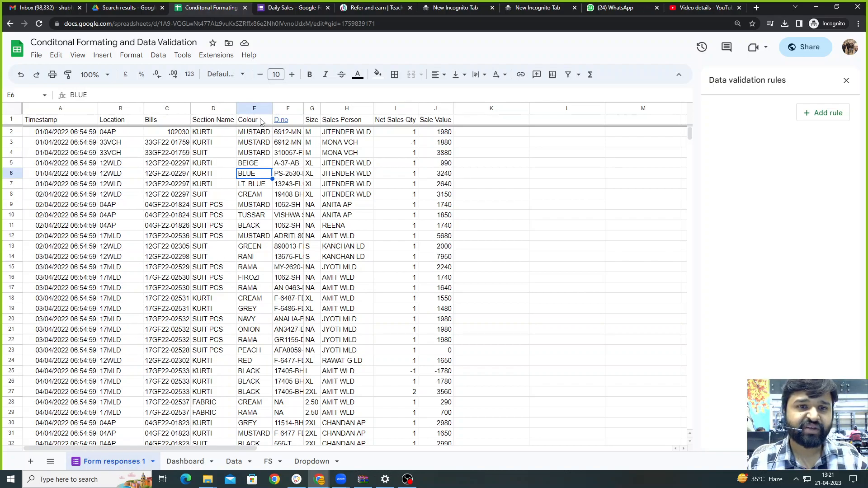
pyautogui.click(235, 461)
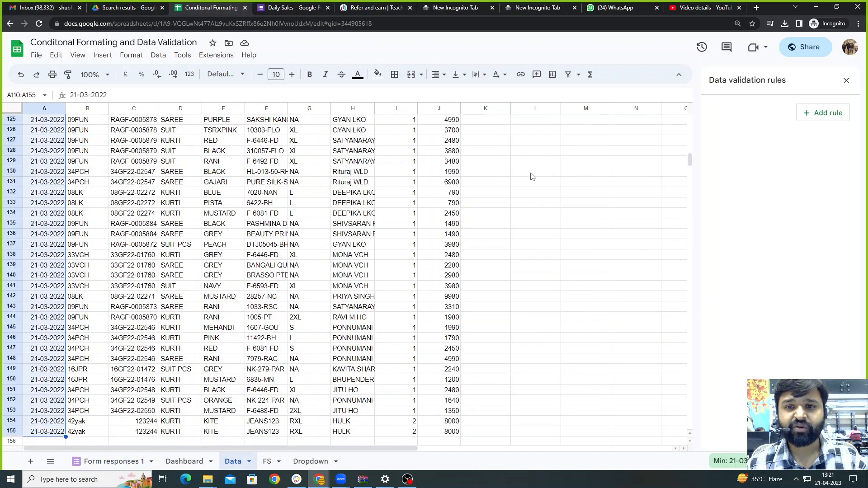
pyautogui.click(185, 461)
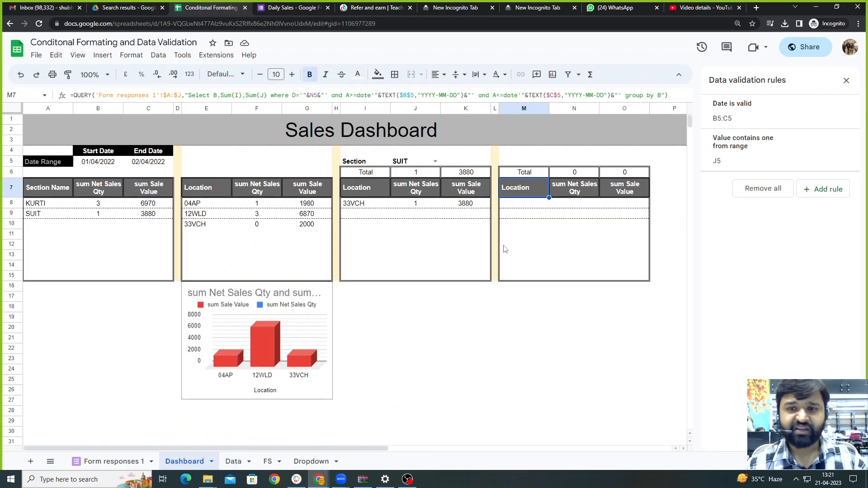
pyautogui.click(217, 94)
pyautogui.press('BackSpace')
pyautogui.write('E')
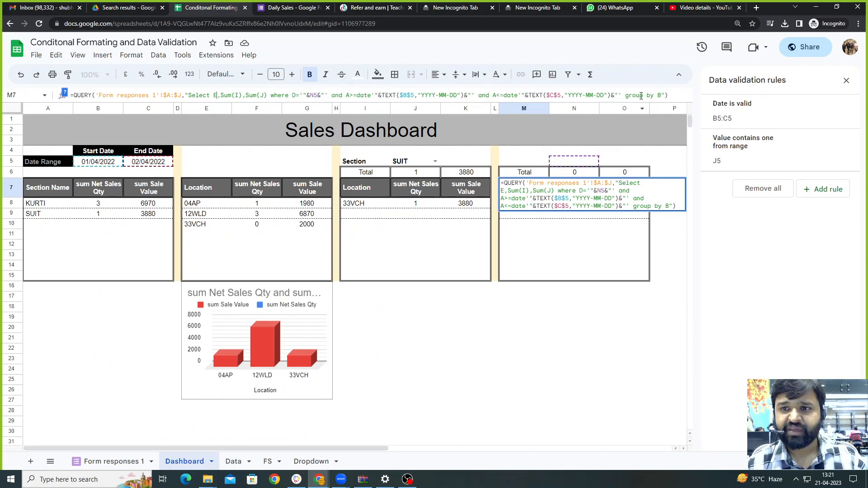
pyautogui.write('E')
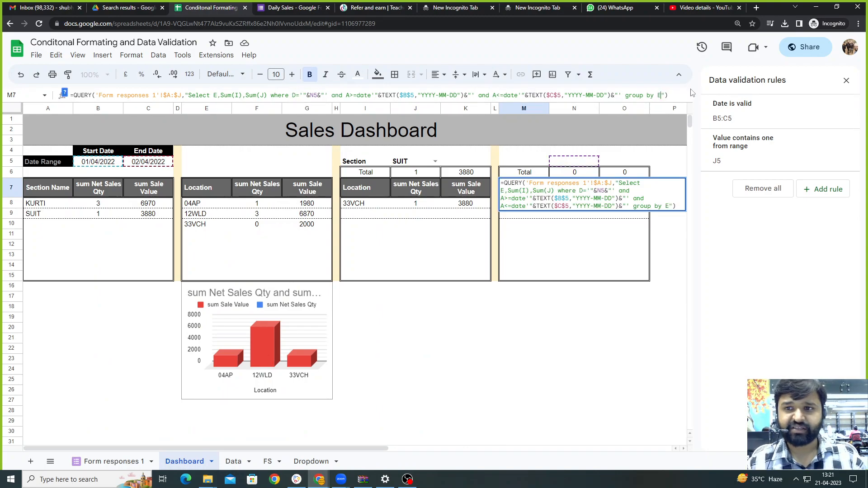
pyautogui.press('Return')
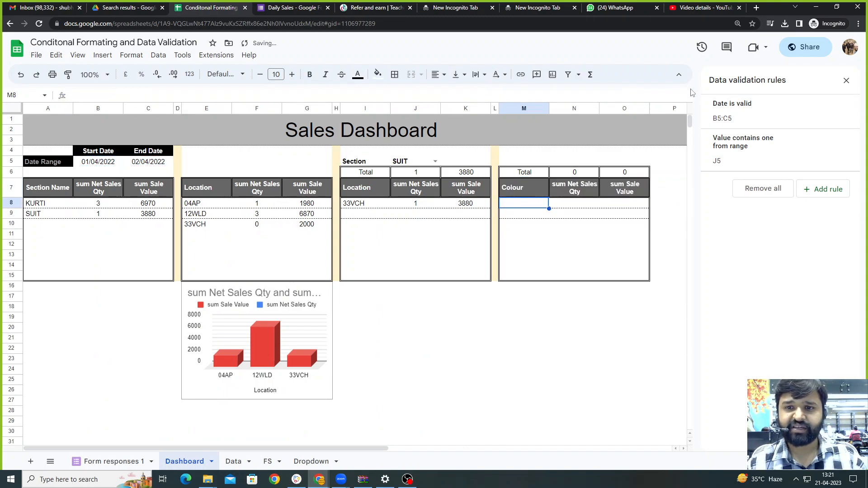
# Compare the M7 query with the one in I7 and point M7's section condition to cell J5.
pyautogui.click(520, 187)
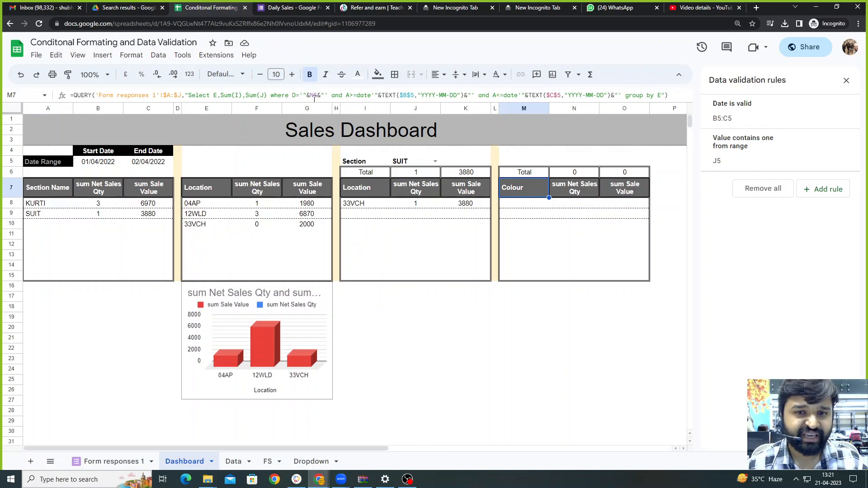
pyautogui.click(135, 461)
pyautogui.click(182, 462)
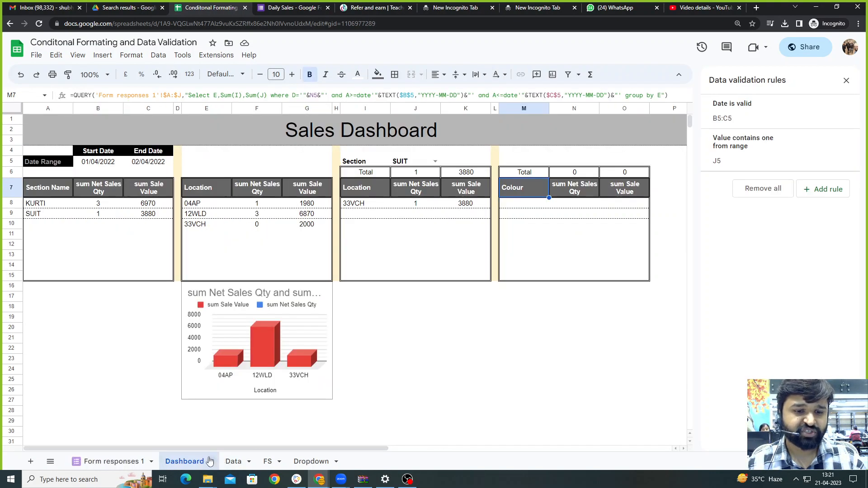
pyautogui.click(234, 461)
pyautogui.click(186, 461)
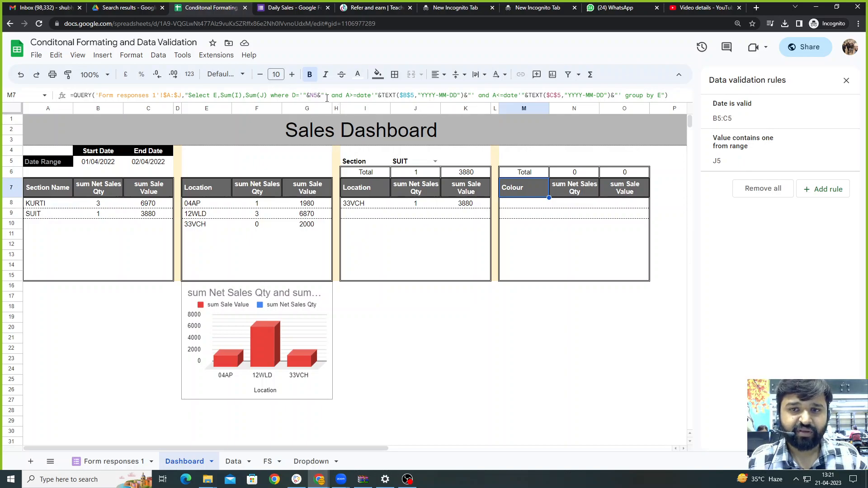
pyautogui.click(361, 192)
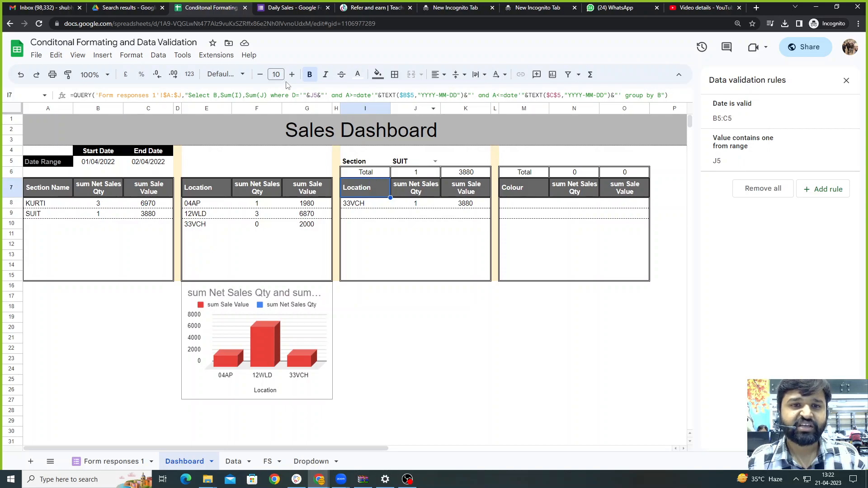
pyautogui.click(317, 95)
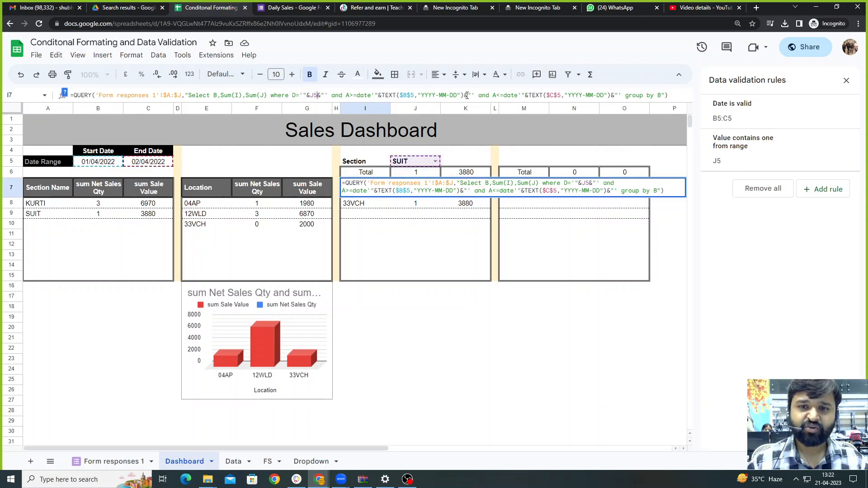
pyautogui.press('Escape')
pyautogui.click(527, 199)
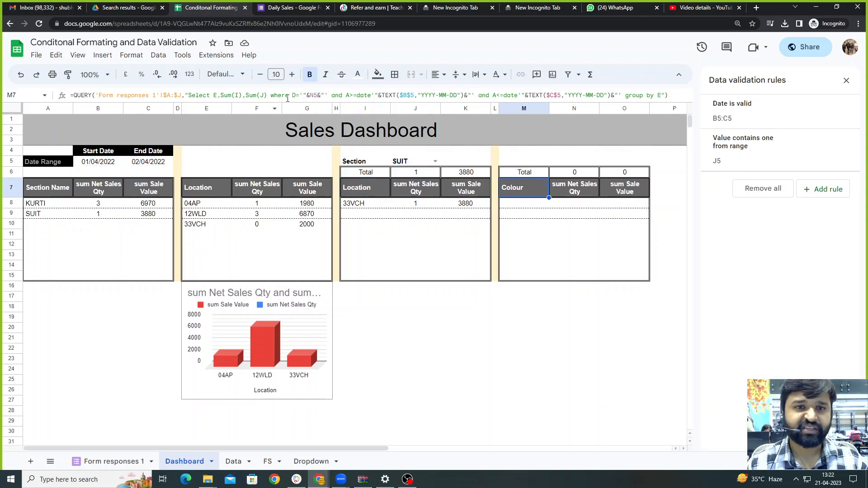
pyautogui.click(323, 95)
pyautogui.press('BackSpace')
pyautogui.press('BackSpace')
pyautogui.write('J5')
pyautogui.press('Return')
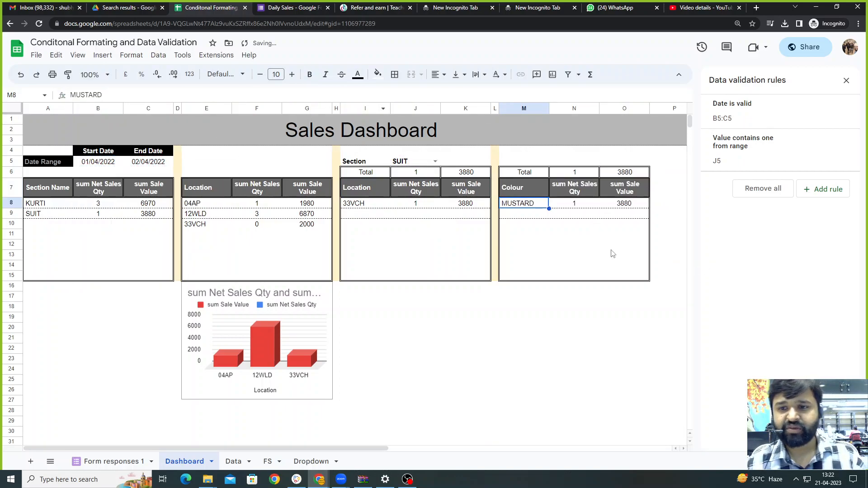
pyautogui.click(568, 234)
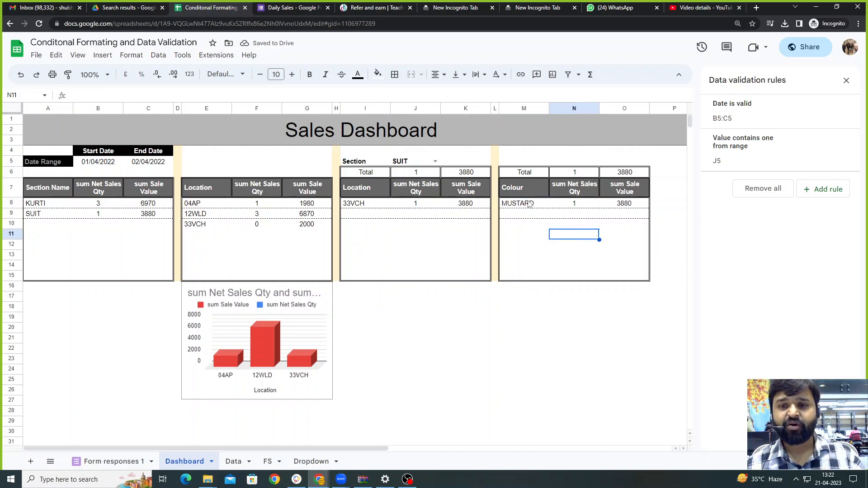
pyautogui.click(532, 187)
pyautogui.click(532, 204)
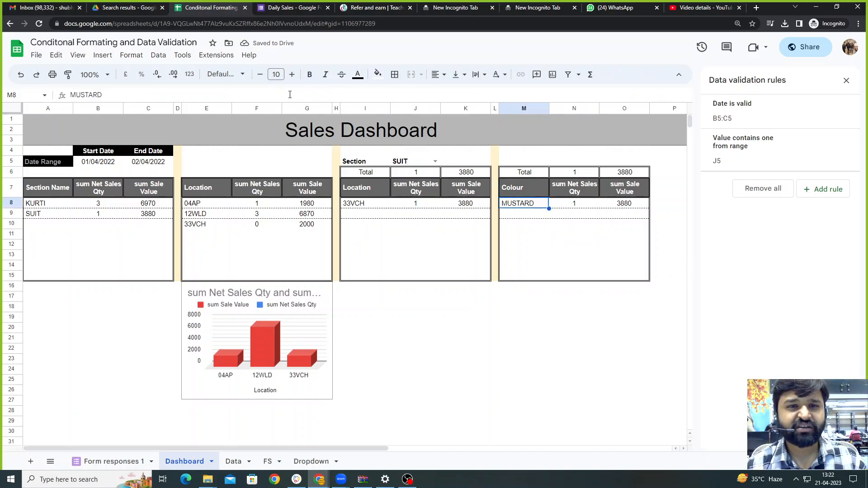
# Remove the section condition on column D from the M7 query, keeping the date conditions and the grouping by column E.
pyautogui.click(501, 194)
pyautogui.moveTo(344, 95); pyautogui.dragTo(293, 95)
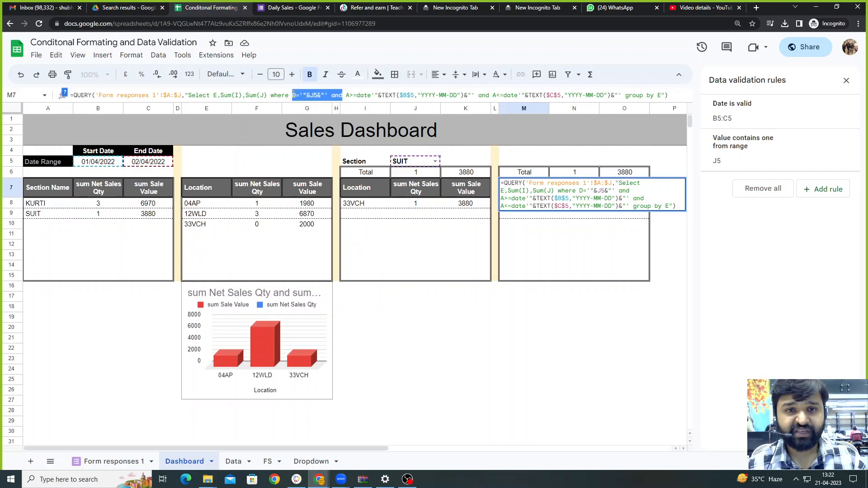
pyautogui.press('BackSpace')
pyautogui.press('Return')
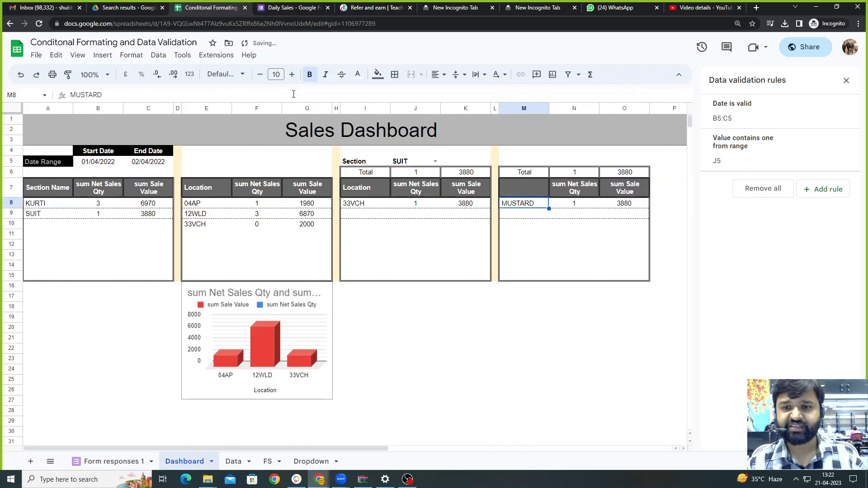
pyautogui.click(567, 351)
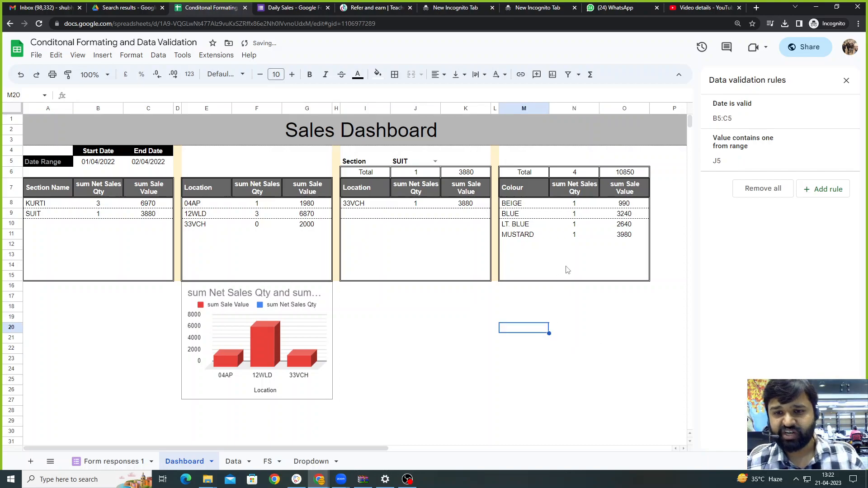
pyautogui.click(611, 319)
pyautogui.click(143, 165)
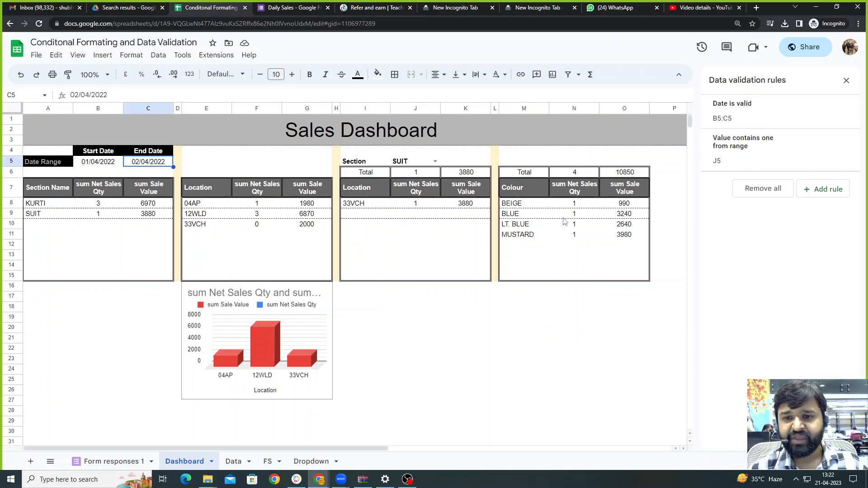
pyautogui.moveTo(585, 207); pyautogui.dragTo(588, 244)
pyautogui.moveTo(525, 206); pyautogui.dragTo(526, 243)
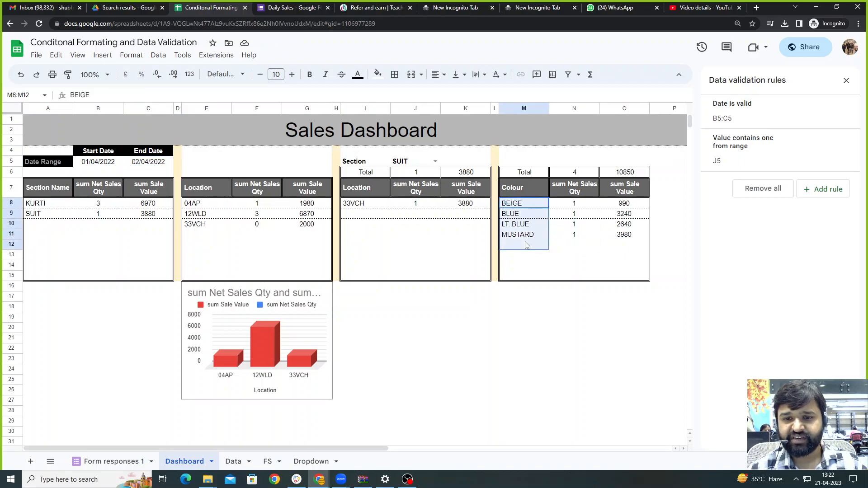
pyautogui.click(561, 330)
# Insert a pie chart from the Colour and sum Sale Value columns, M7:M15 and O7:O15.
pyautogui.moveTo(528, 189); pyautogui.dragTo(525, 279)
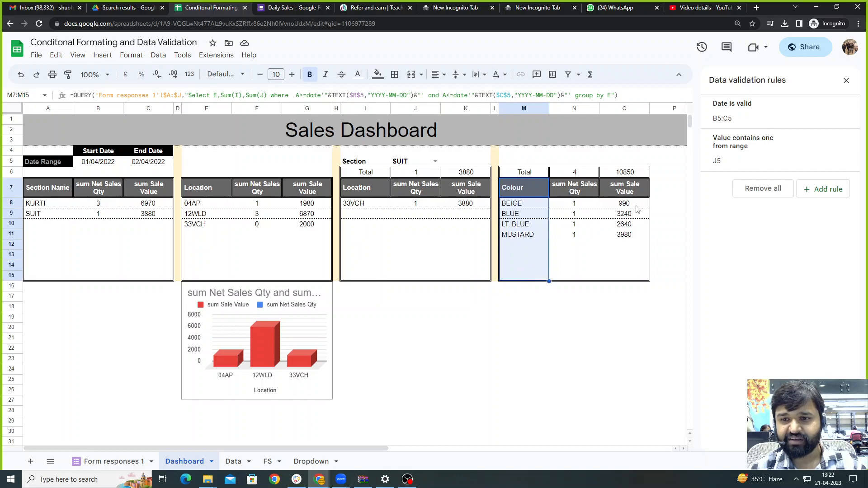
pyautogui.moveTo(629, 189); pyautogui.dragTo(635, 278)
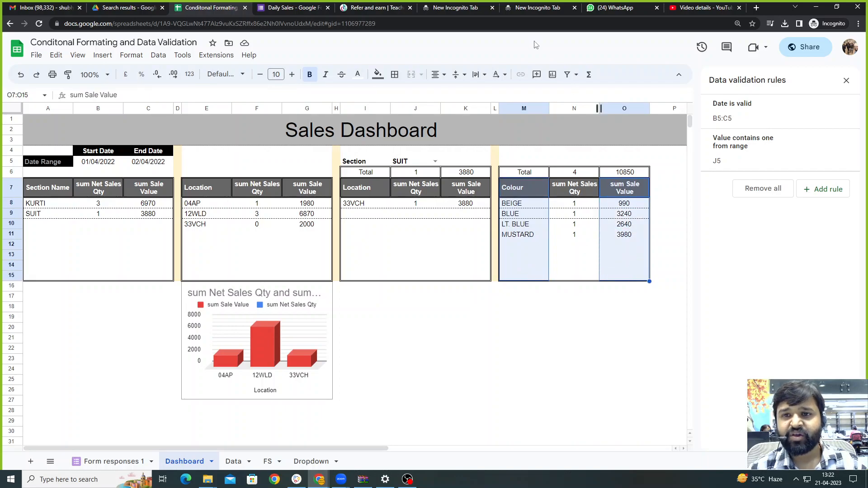
pyautogui.click(552, 74)
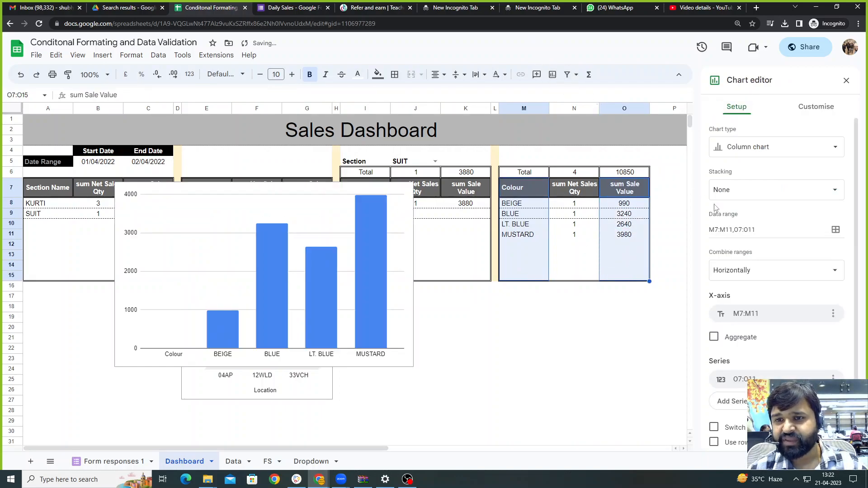
pyautogui.click(817, 107)
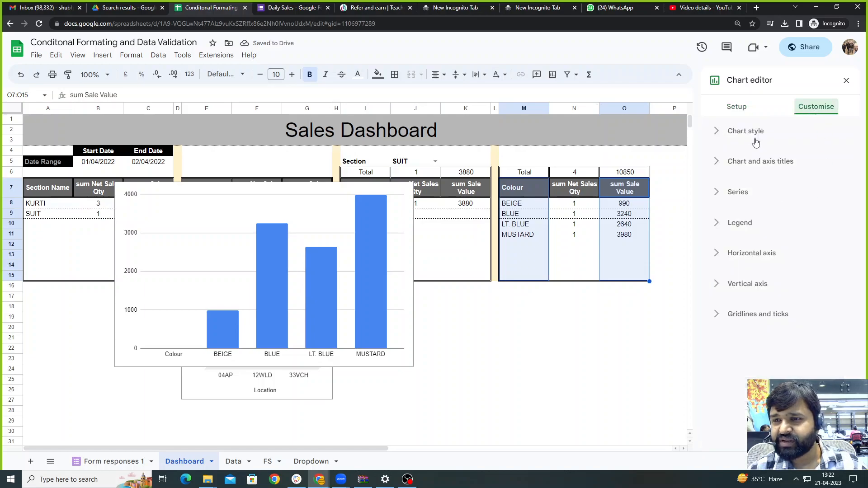
pyautogui.click(737, 107)
pyautogui.click(770, 149)
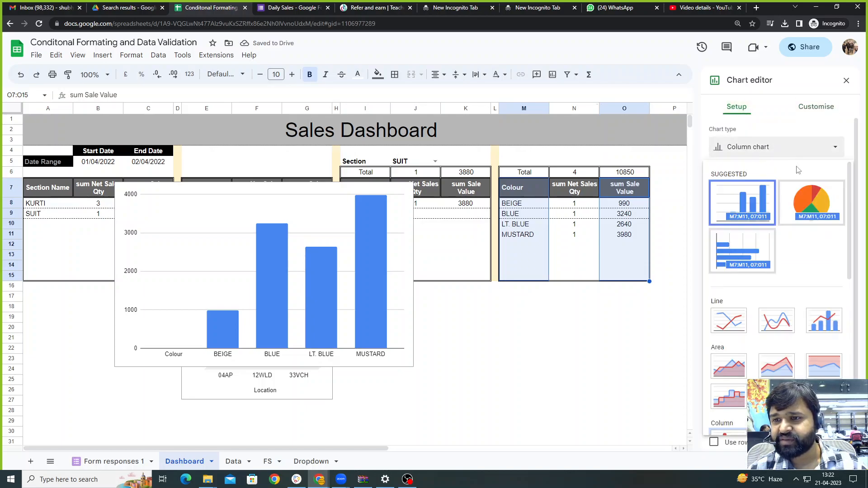
pyautogui.click(811, 203)
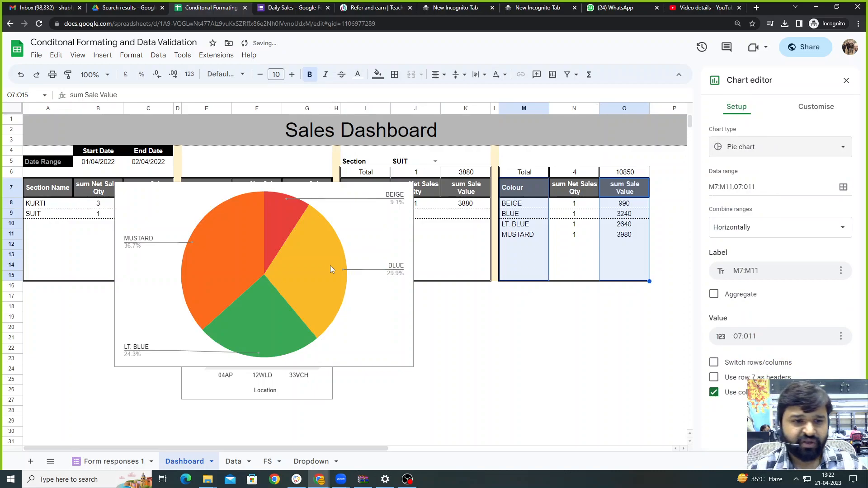
# Make the pie chart 3D and fit it directly below the Colour table, spanning columns M to O from row 16 to about row 26.
pyautogui.click(406, 325)
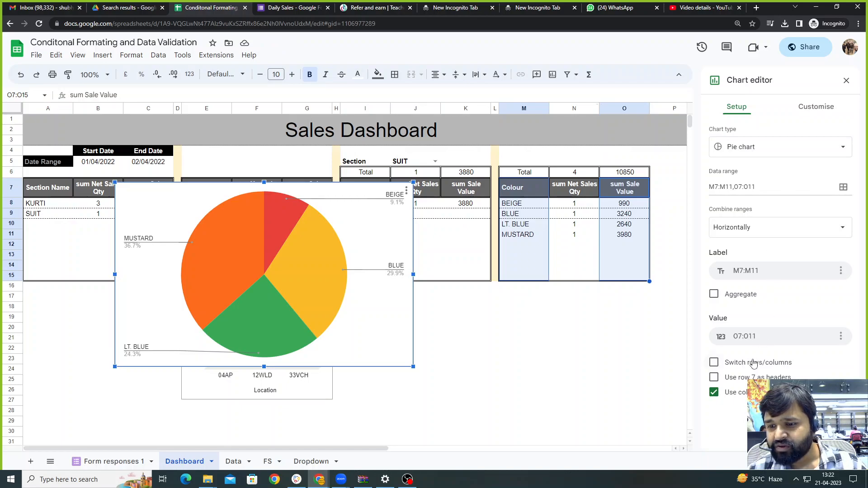
pyautogui.click(809, 108)
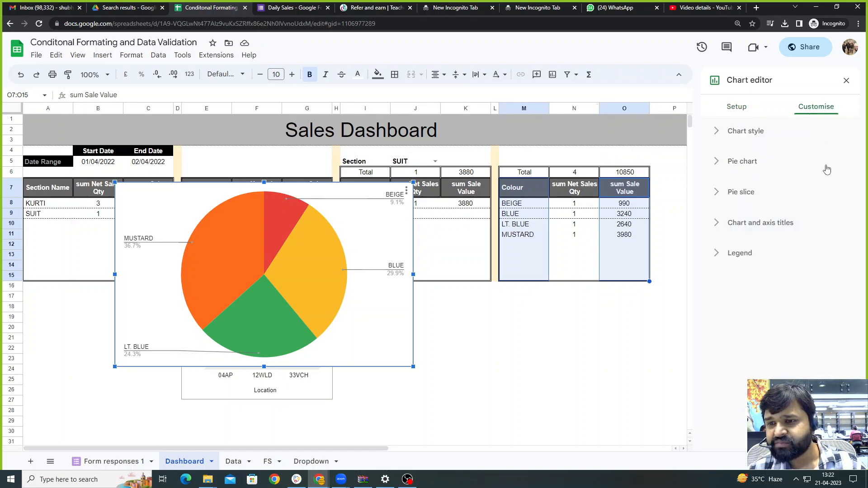
pyautogui.click(735, 132)
pyautogui.click(716, 269)
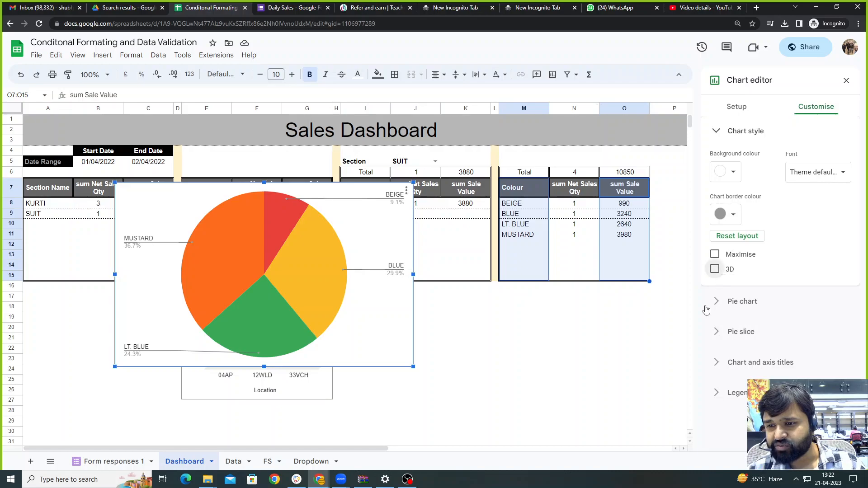
pyautogui.moveTo(302, 257); pyautogui.dragTo(447, 309)
pyautogui.moveTo(558, 234); pyautogui.dragTo(671, 289)
pyautogui.moveTo(677, 337); pyautogui.dragTo(648, 337)
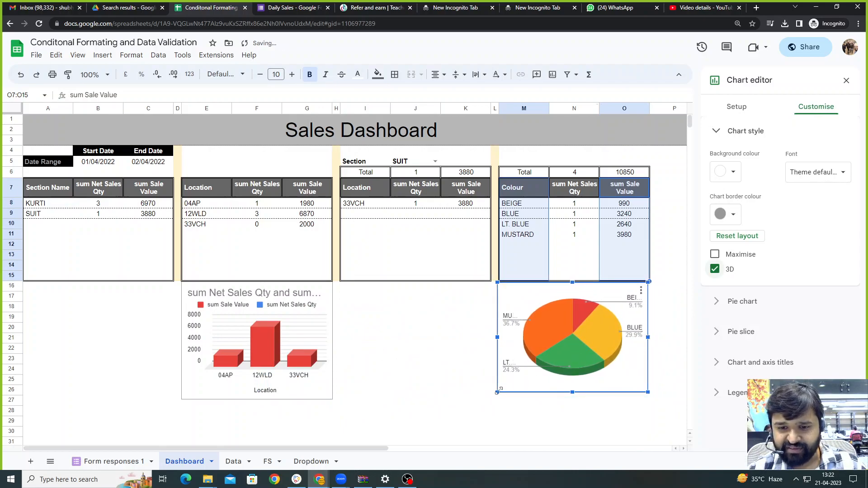
# Try the Maximise option on the 3D pie chart and switch it back off.
pyautogui.click(541, 330)
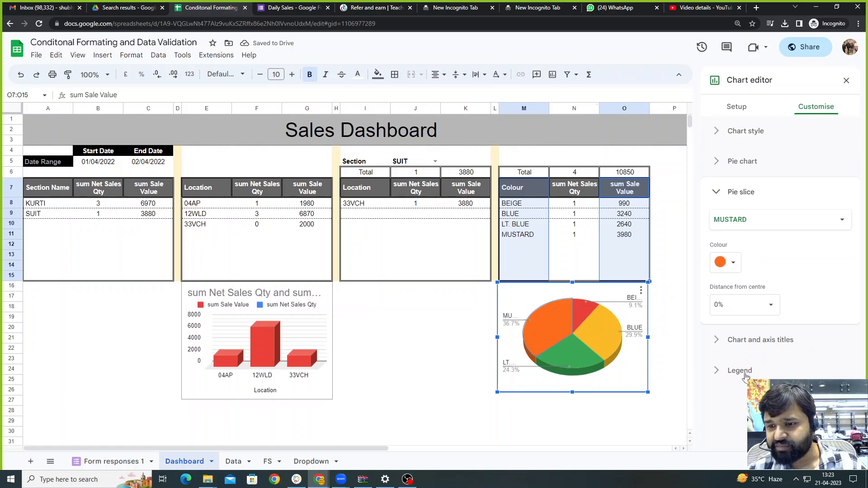
pyautogui.click(733, 131)
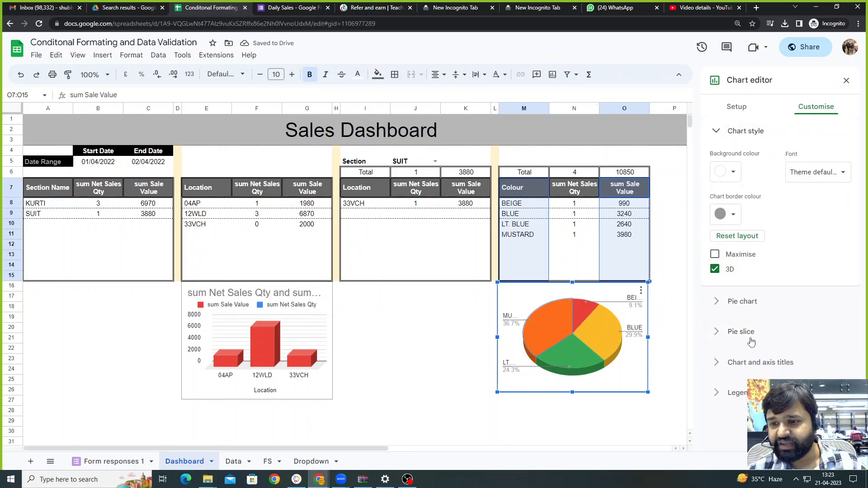
pyautogui.click(733, 257)
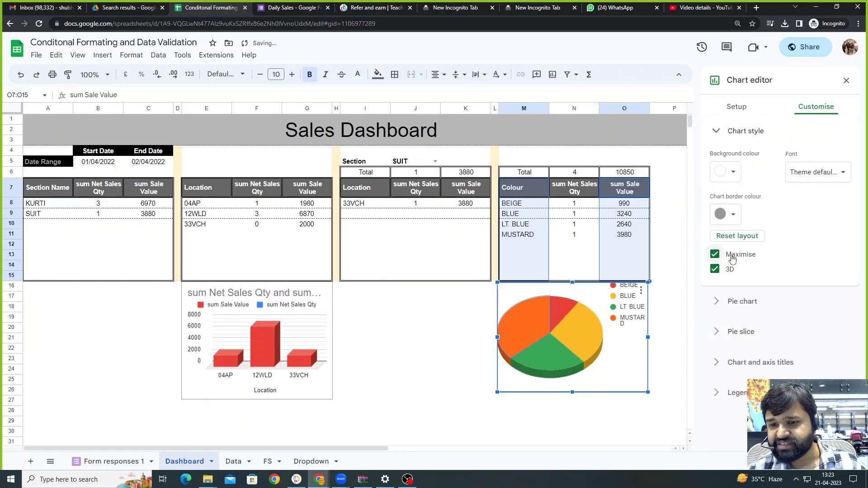
pyautogui.click(732, 257)
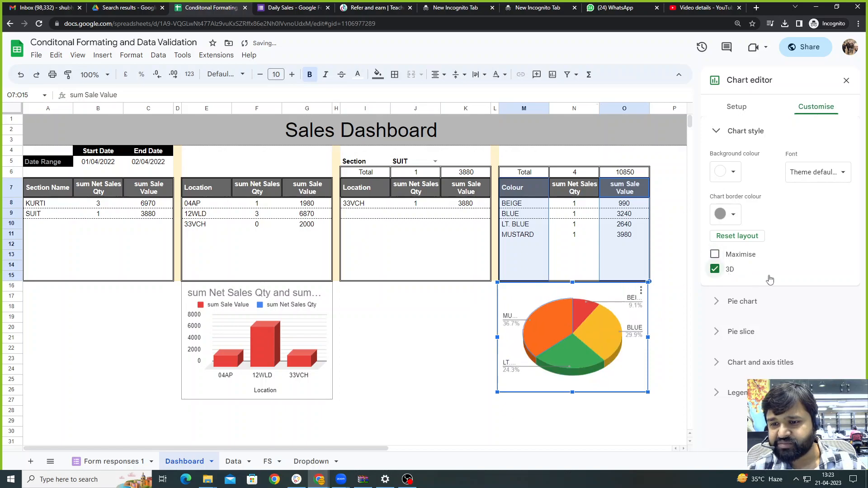
# Turn on aggregation for the pie chart and set its slice label to Label.
pyautogui.click(737, 107)
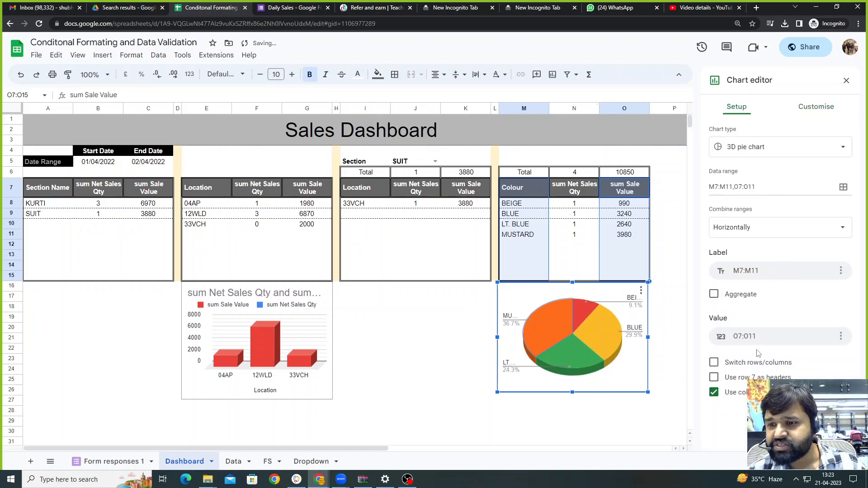
pyautogui.click(731, 295)
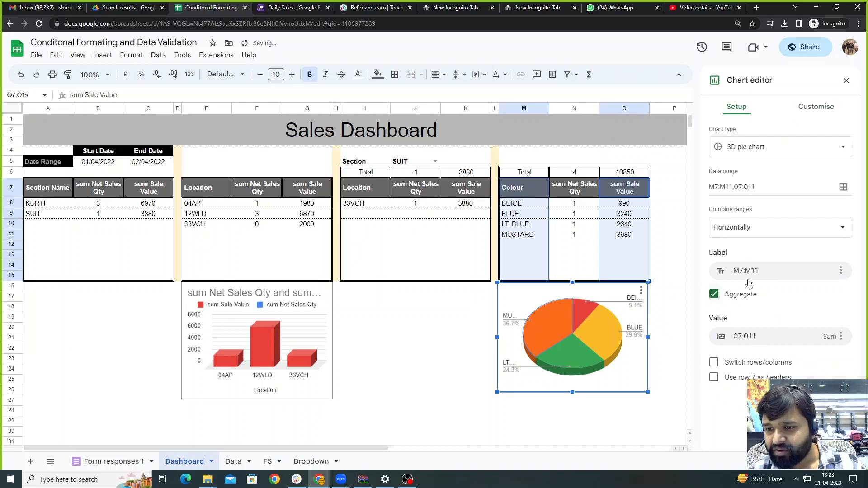
pyautogui.click(815, 109)
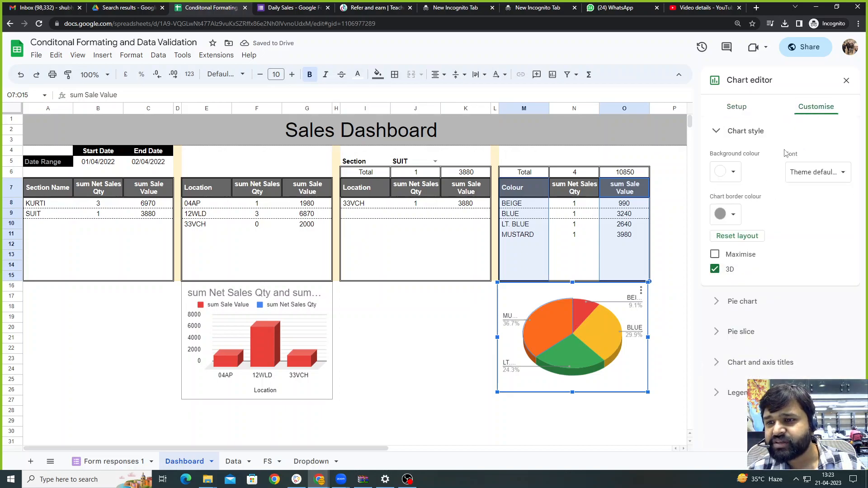
pyautogui.click(740, 307)
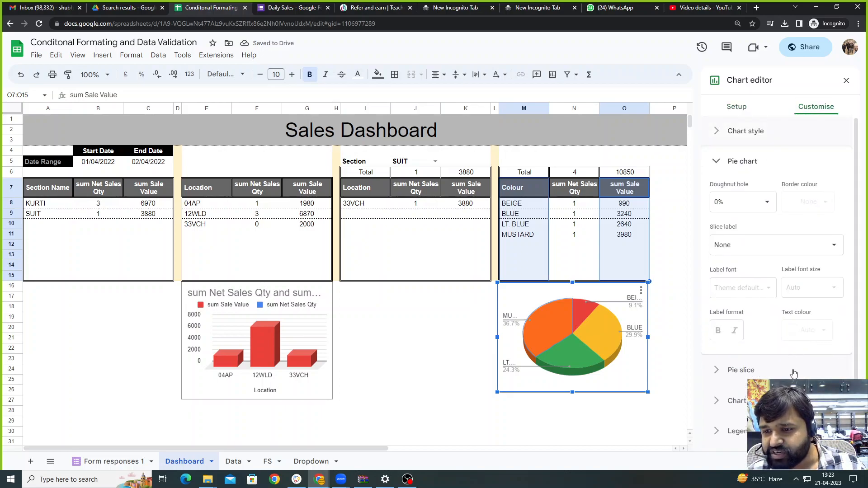
pyautogui.click(789, 247)
pyautogui.click(753, 263)
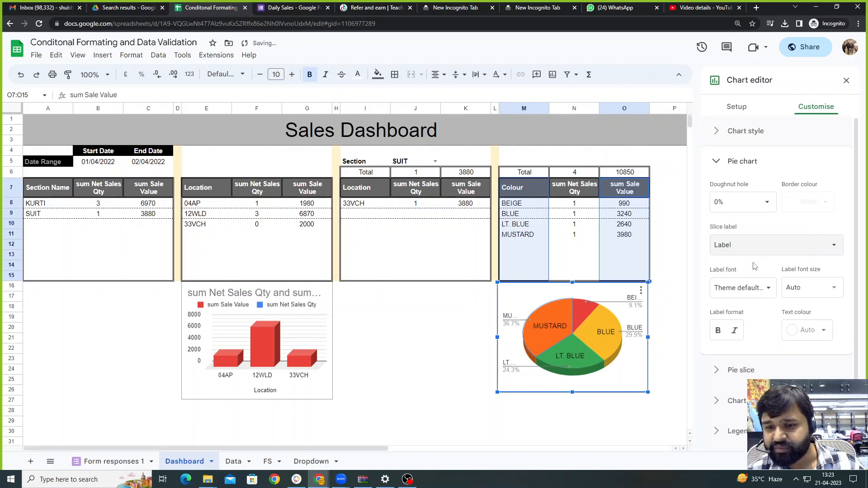
pyautogui.click(590, 432)
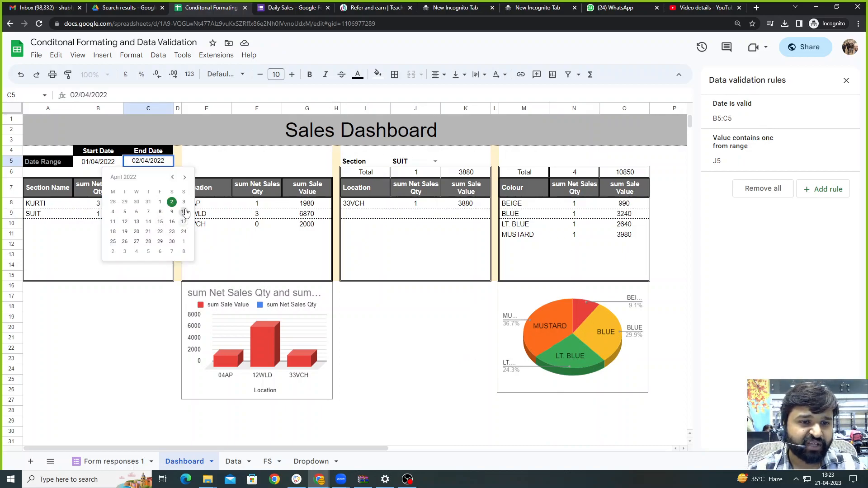
# Set the End Date to 05/04/2022 and move the pie chart below the extended Colour table, starting at about row 24.
pyautogui.click(125, 213)
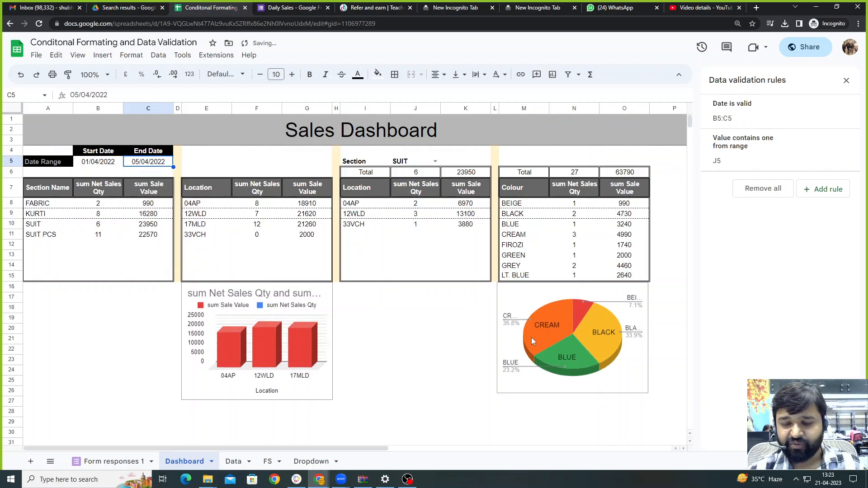
pyautogui.click(550, 335)
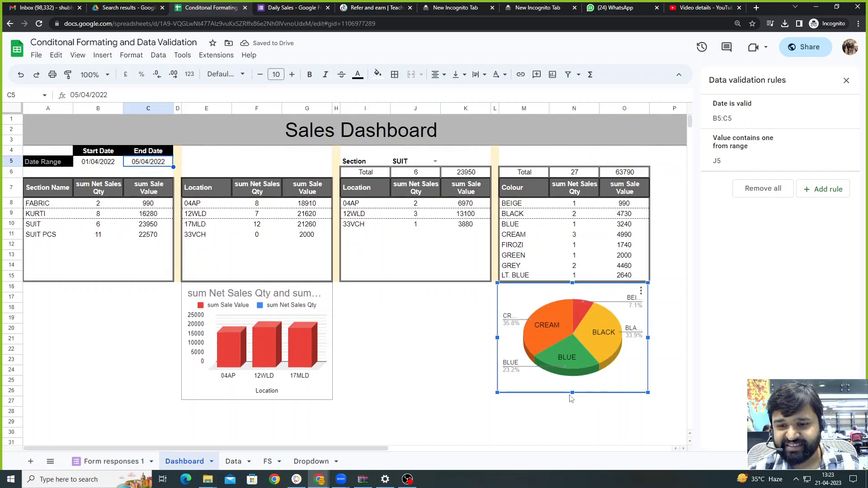
pyautogui.moveTo(570, 393)
pyautogui.mouseDown()
pyautogui.moveTo(573, 413)
pyautogui.moveTo(573, 394)
pyautogui.mouseUp()
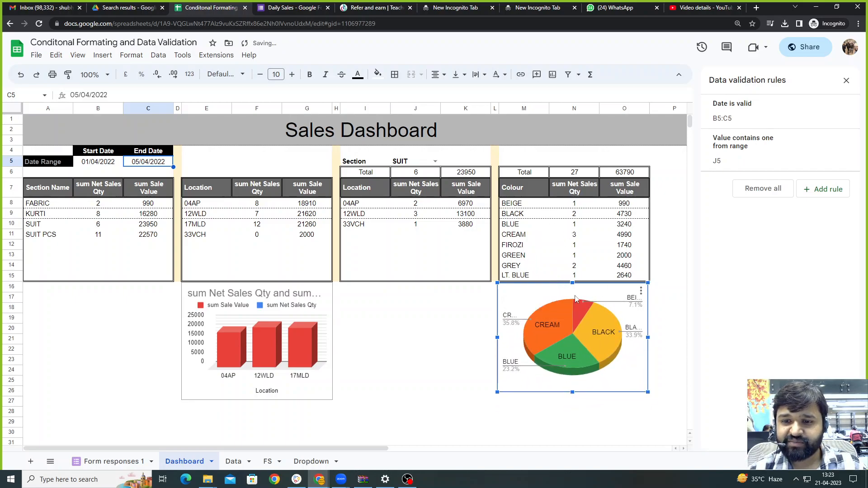
pyautogui.moveTo(576, 297); pyautogui.dragTo(580, 382)
pyautogui.scroll(-1, 556, 287)
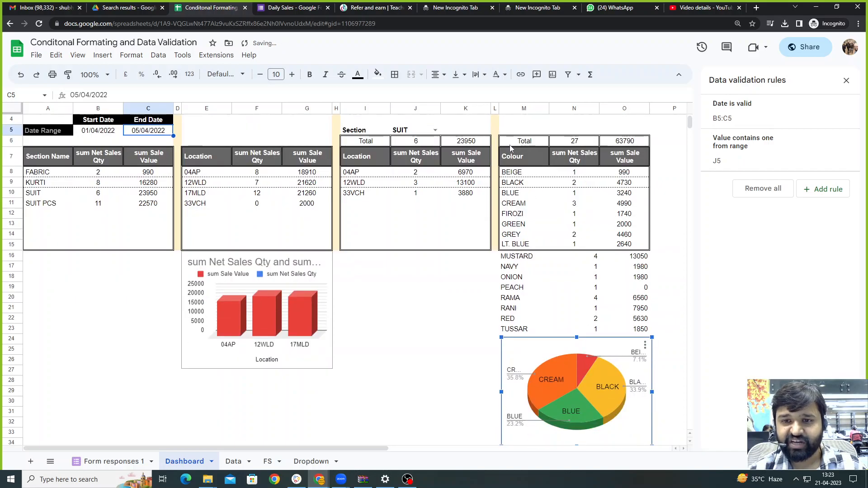
# Clear all borders from M6:O23 and apply an outer border matching the neighbouring tables.
pyautogui.moveTo(525, 142); pyautogui.dragTo(627, 330)
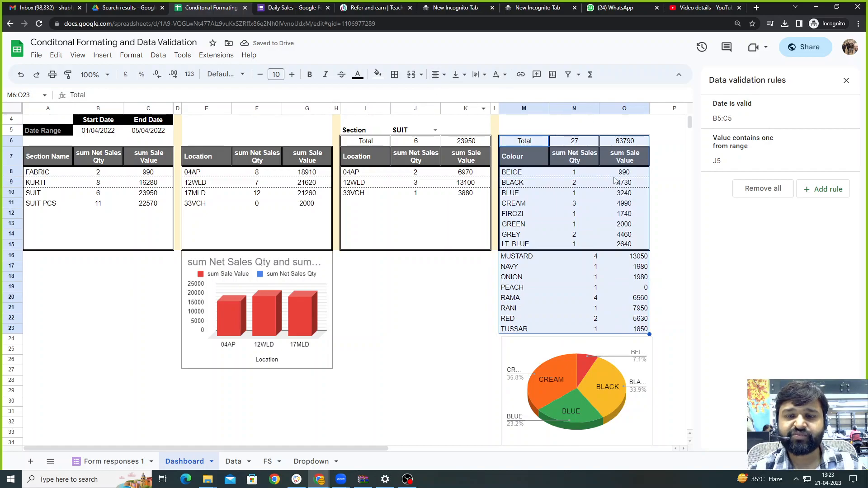
pyautogui.click(395, 75)
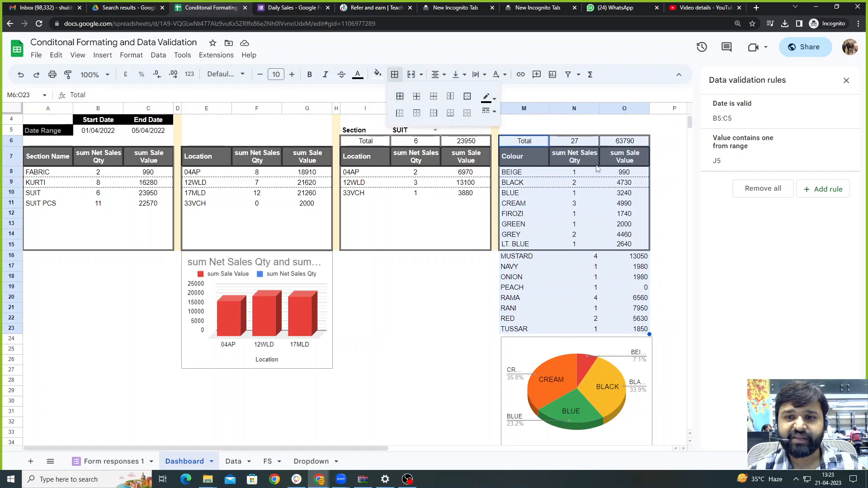
pyautogui.click(468, 116)
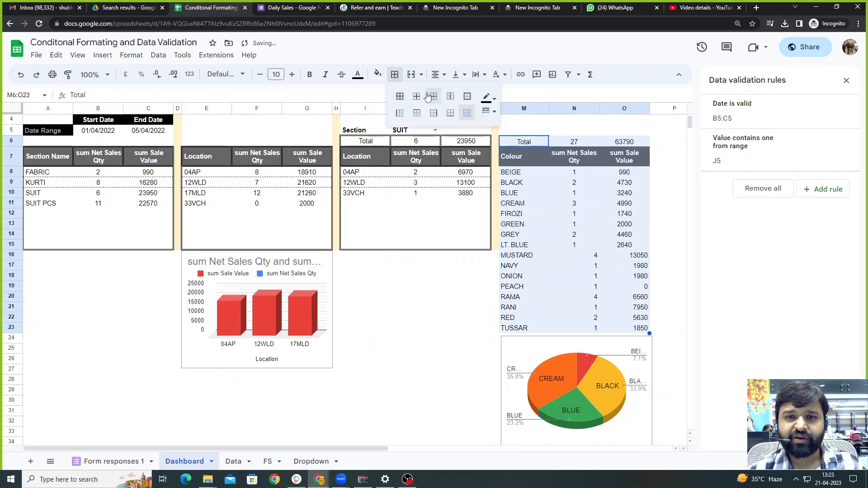
pyautogui.click(489, 111)
pyautogui.click(515, 186)
pyautogui.click(467, 96)
pyautogui.click(663, 193)
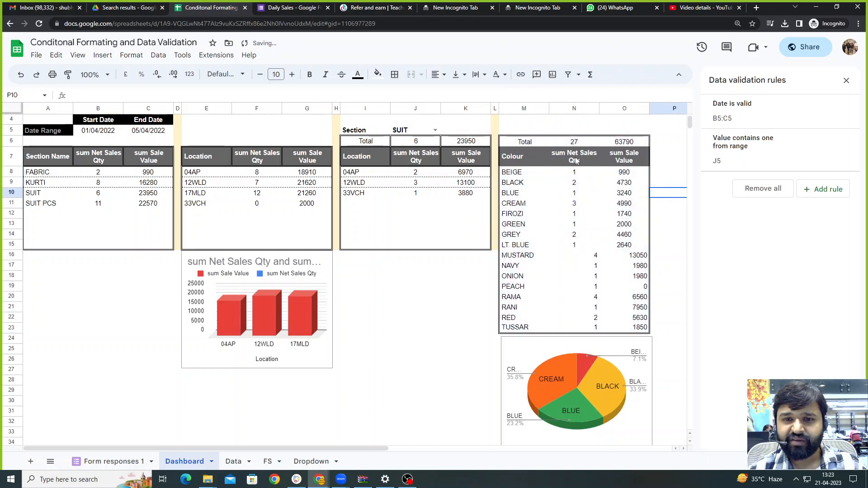
# Apply all borders to the Colour table's header row M7:O7 in the style of the neighbouring tables.
pyautogui.moveTo(510, 157); pyautogui.dragTo(629, 257)
pyautogui.moveTo(508, 159); pyautogui.dragTo(638, 161)
pyautogui.click(395, 74)
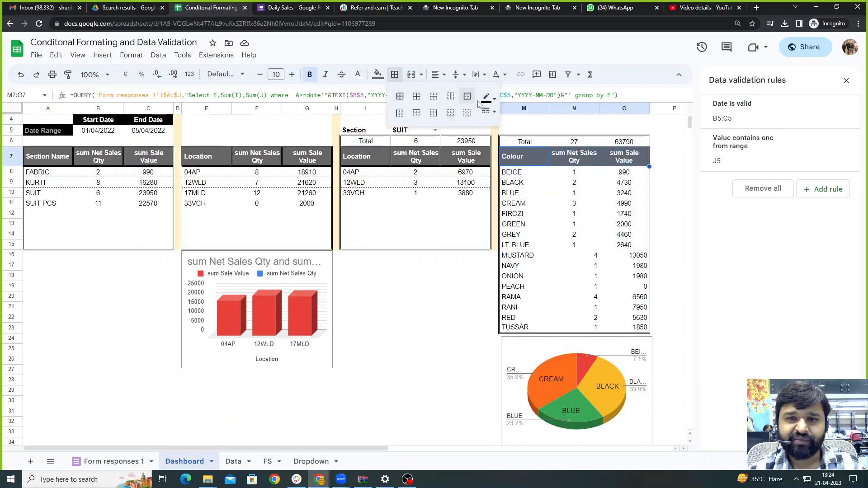
pyautogui.click(488, 111)
pyautogui.click(514, 187)
pyautogui.click(467, 96)
pyautogui.click(399, 96)
# Apply dotted borders to all cells of the Colour table body M8:O23.
pyautogui.moveTo(519, 175); pyautogui.dragTo(624, 327)
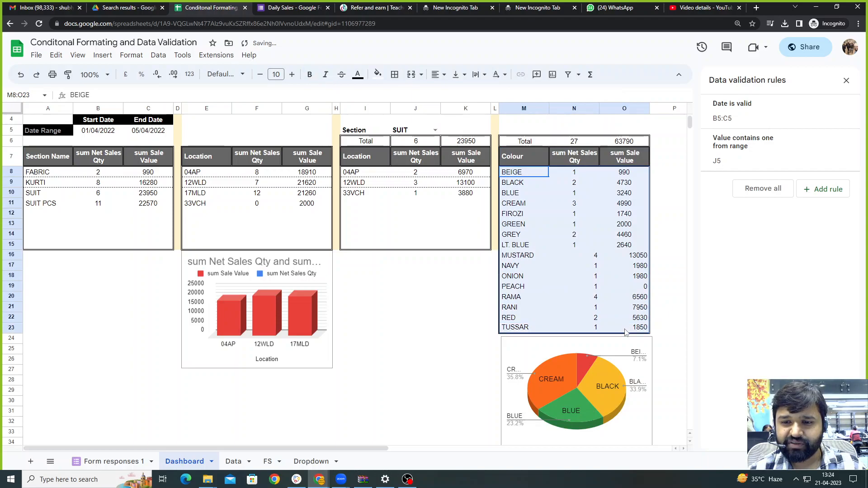
pyautogui.click(395, 75)
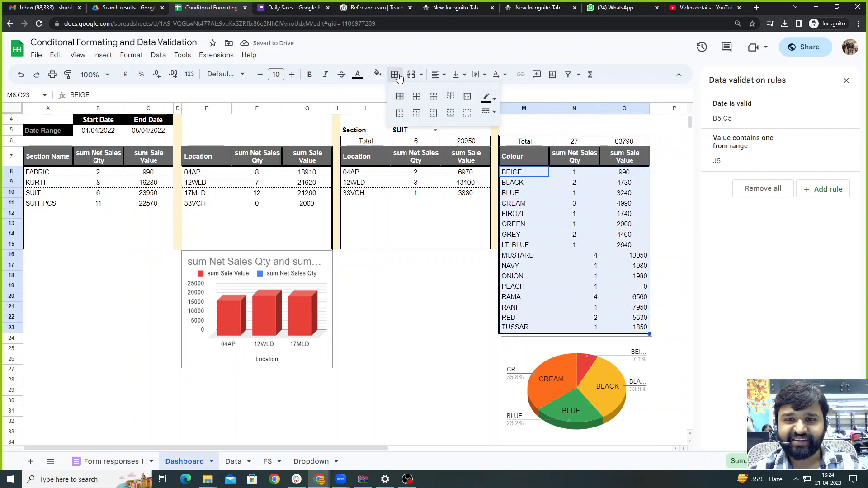
pyautogui.click(491, 113)
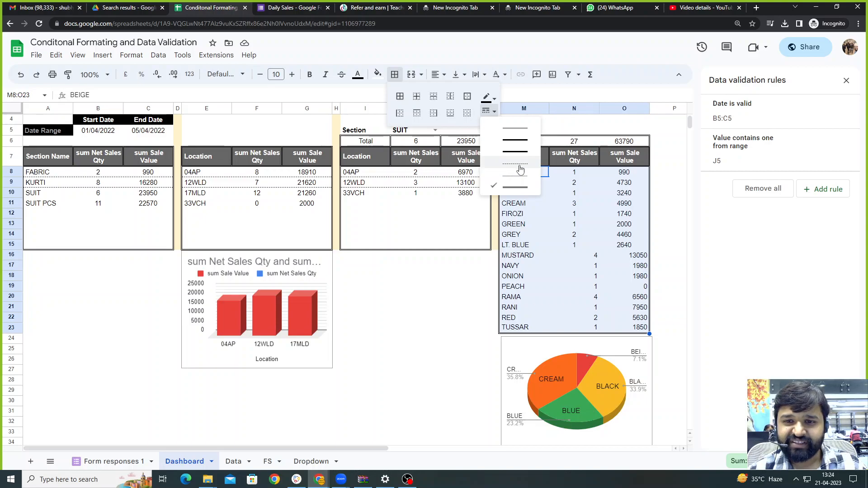
pyautogui.click(521, 168)
pyautogui.click(400, 96)
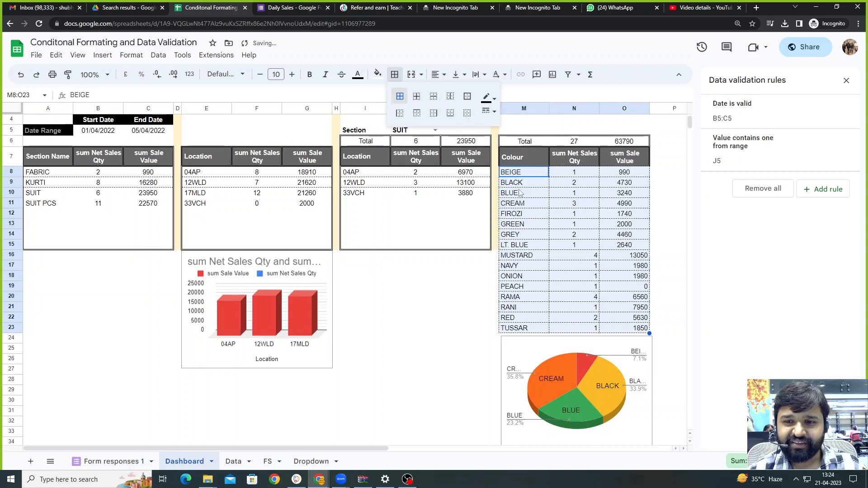
# Extend the 3D pie chart's data range to M7:M23,O7:O23 and line the chart up directly beneath the Colour table.
pyautogui.scroll(-2, 639, 295)
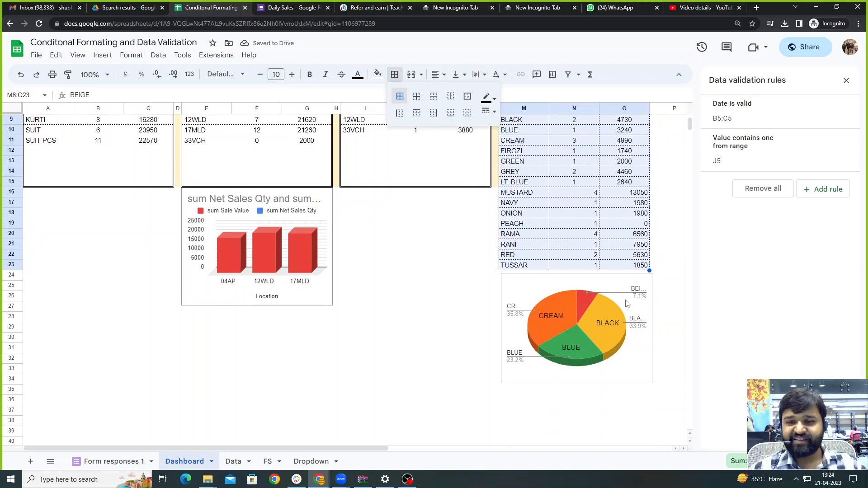
pyautogui.click(622, 288)
pyautogui.moveTo(612, 283); pyautogui.dragTo(614, 284)
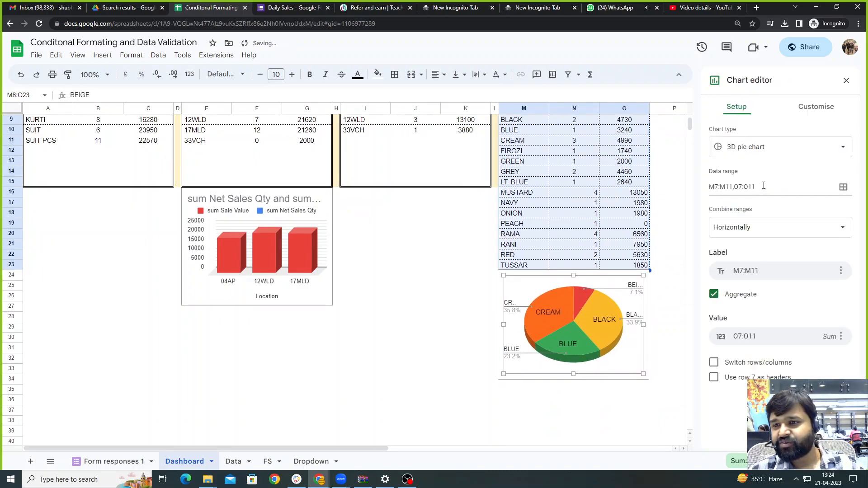
pyautogui.scroll(1, 608, 209)
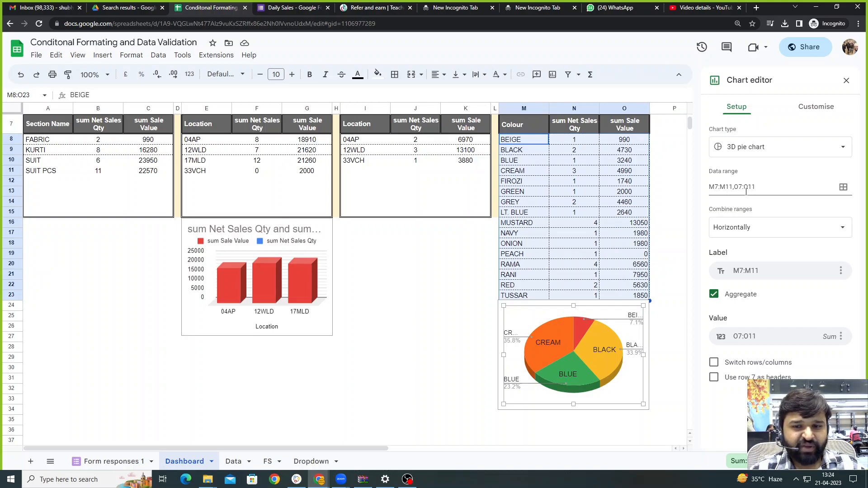
pyautogui.click(13, 305)
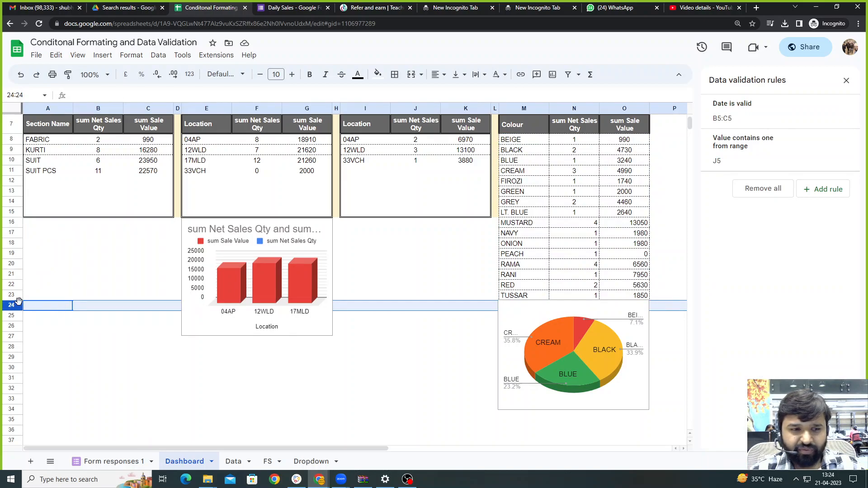
pyautogui.click(13, 295)
pyautogui.doubleClick(595, 317)
pyautogui.click(758, 185)
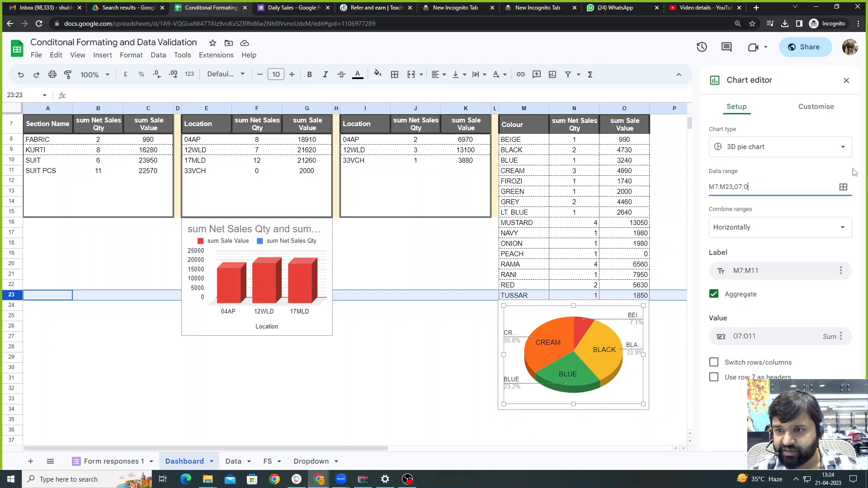
pyautogui.click(649, 429)
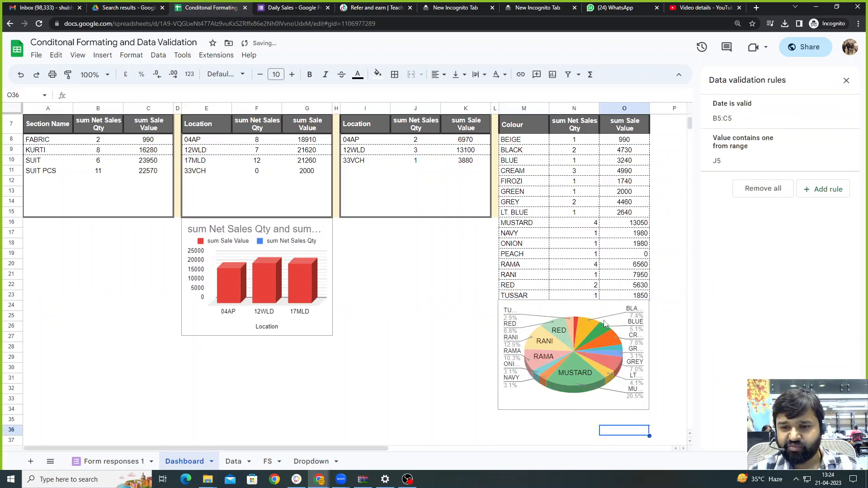
pyautogui.click(615, 329)
pyautogui.moveTo(597, 313)
pyautogui.mouseDown()
pyautogui.moveTo(599, 327)
pyautogui.moveTo(595, 314)
pyautogui.mouseUp()
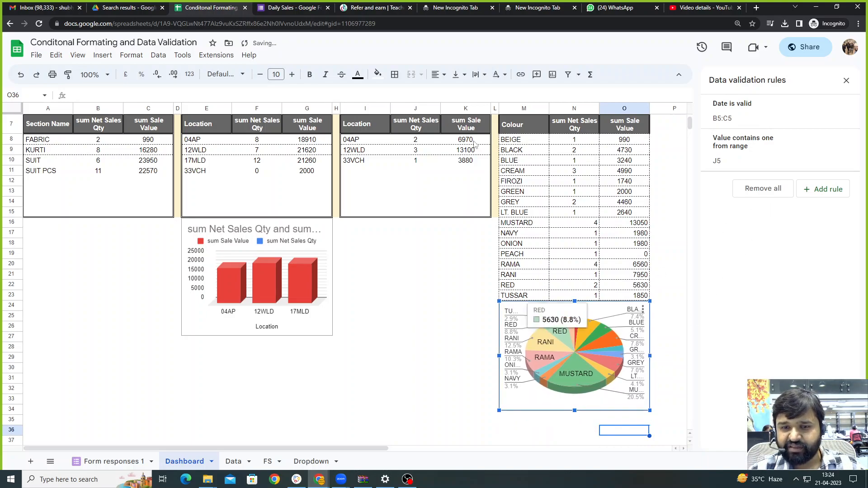
# Apply a double-line outer border to cell O36.
pyautogui.click(395, 74)
pyautogui.click(468, 101)
pyautogui.click(489, 111)
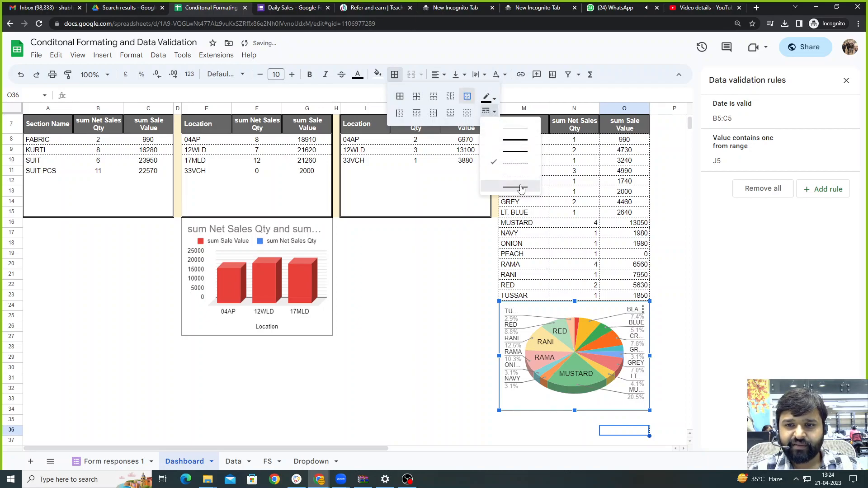
pyautogui.click(521, 188)
pyautogui.click(458, 400)
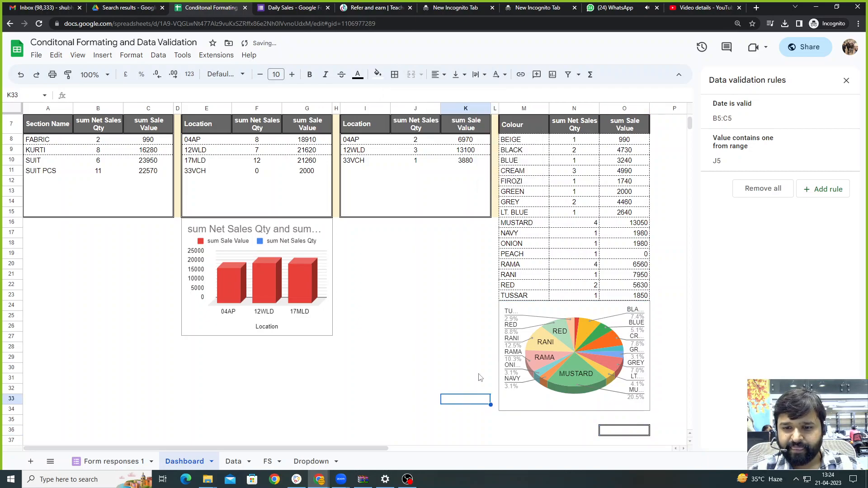
# Apply a double-line outer border around the whole Colour table, M6:O23.
pyautogui.click(679, 319)
pyautogui.scroll(2, 641, 325)
pyautogui.scroll(-1, 550, 243)
pyautogui.scroll(1, 550, 217)
pyautogui.moveTo(524, 173); pyautogui.dragTo(624, 276)
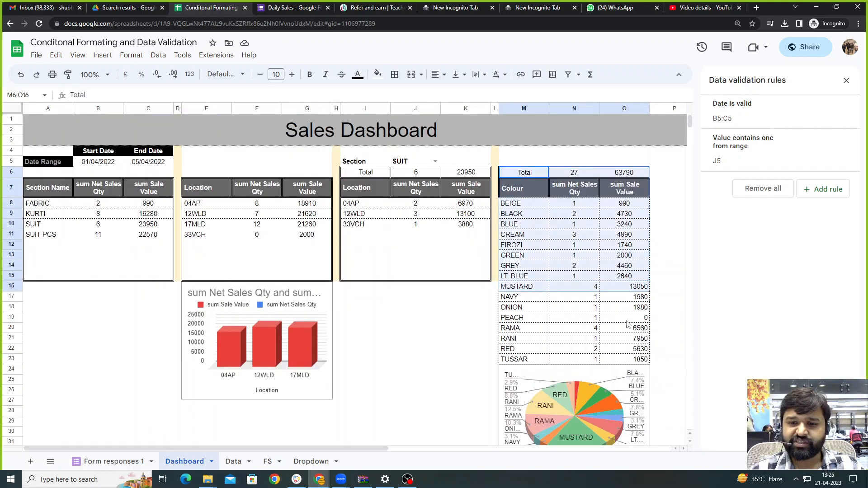
pyautogui.moveTo(627, 320); pyautogui.dragTo(632, 363)
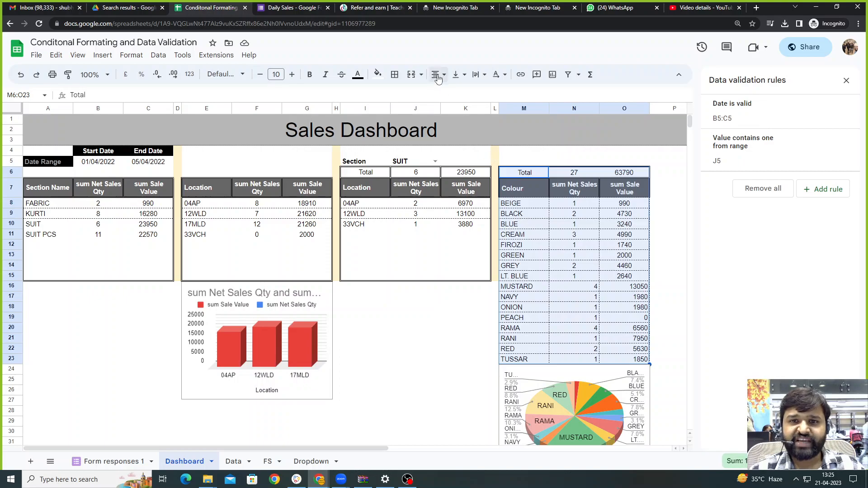
pyautogui.click(395, 75)
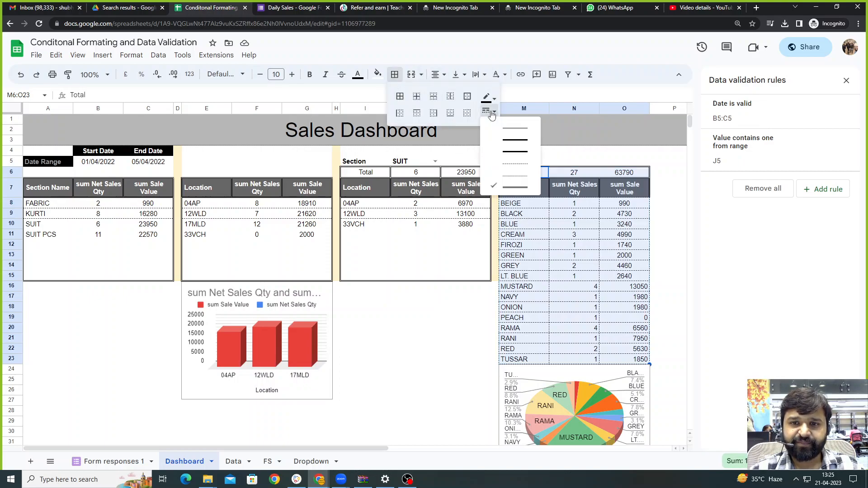
pyautogui.click(467, 98)
pyautogui.click(666, 277)
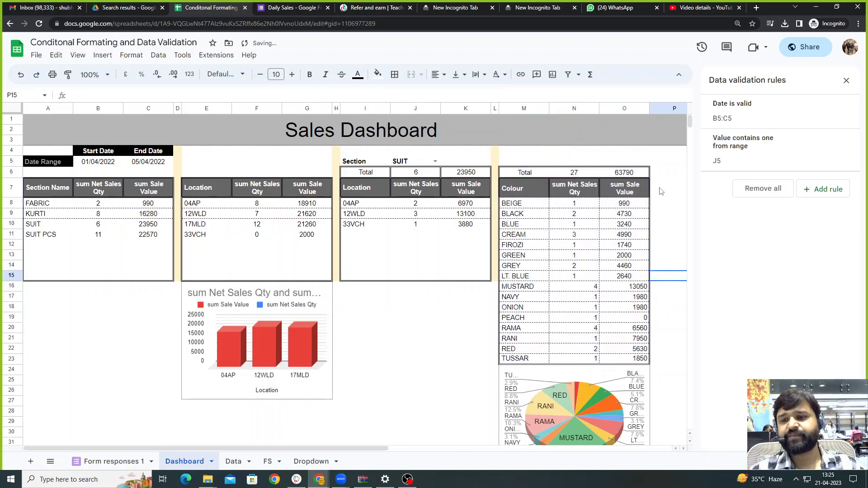
# Centre-align the quantity and value columns of the Colour table, N7:O23.
pyautogui.moveTo(583, 193); pyautogui.dragTo(631, 359)
pyautogui.click(441, 80)
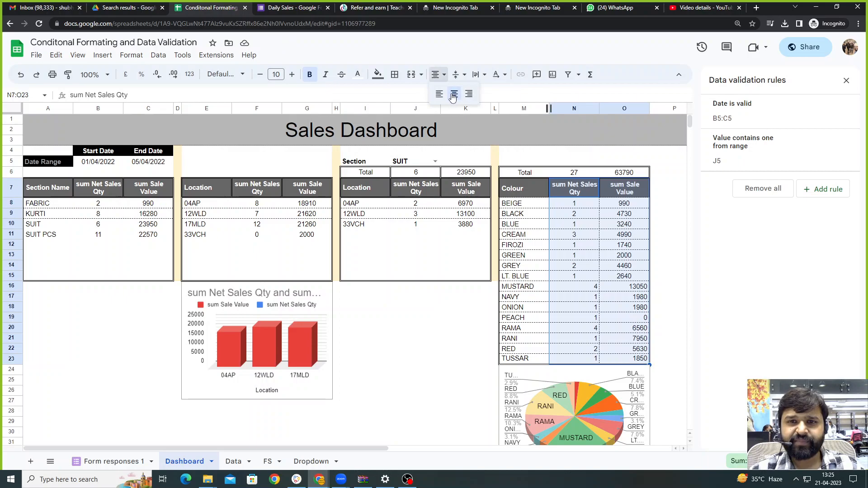
pyautogui.click(453, 96)
pyautogui.click(445, 322)
pyautogui.scroll(-2, 442, 320)
pyautogui.scroll(2, 423, 294)
pyautogui.moveTo(387, 348); pyautogui.dragTo(386, 358)
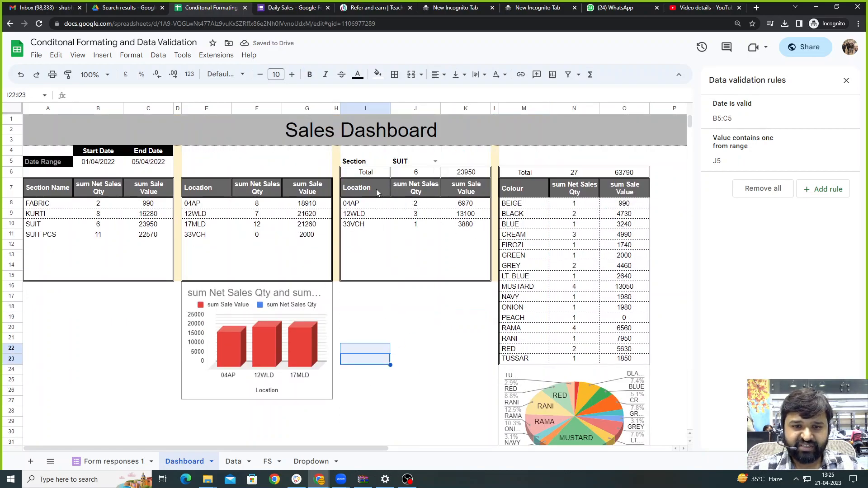
pyautogui.click(450, 373)
pyautogui.scroll(-1, 450, 299)
pyautogui.scroll(1, 497, 254)
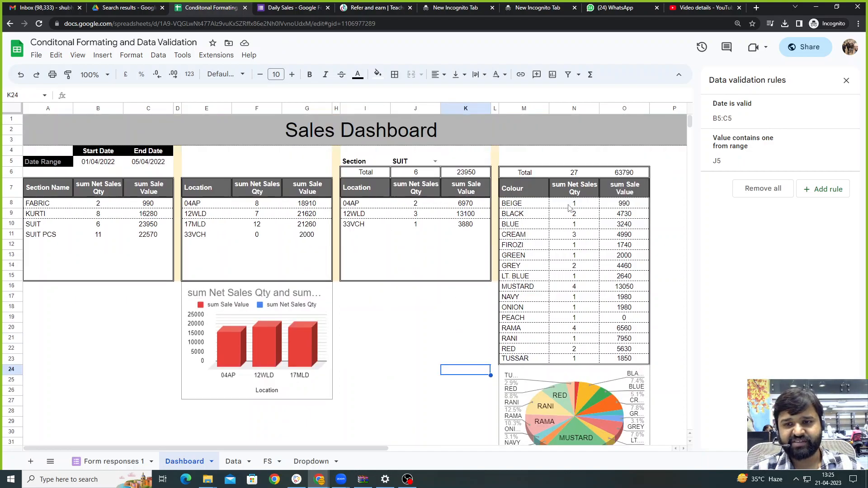
pyautogui.click(395, 330)
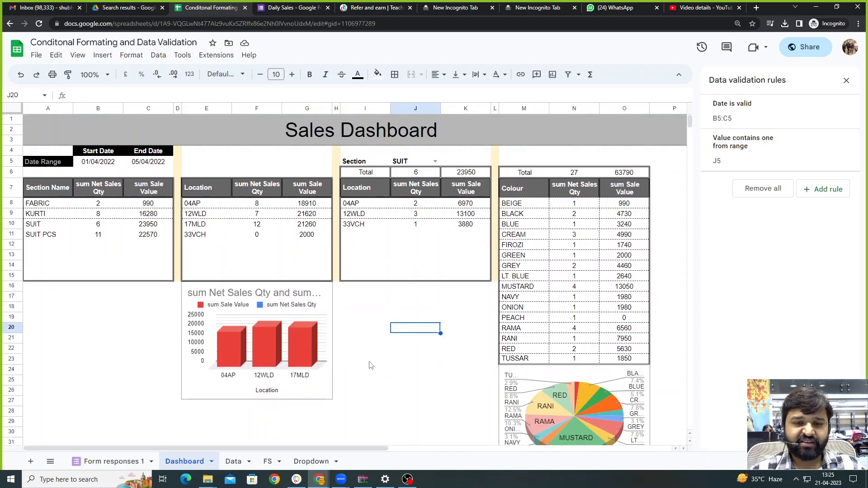
pyautogui.scroll(-1, 371, 366)
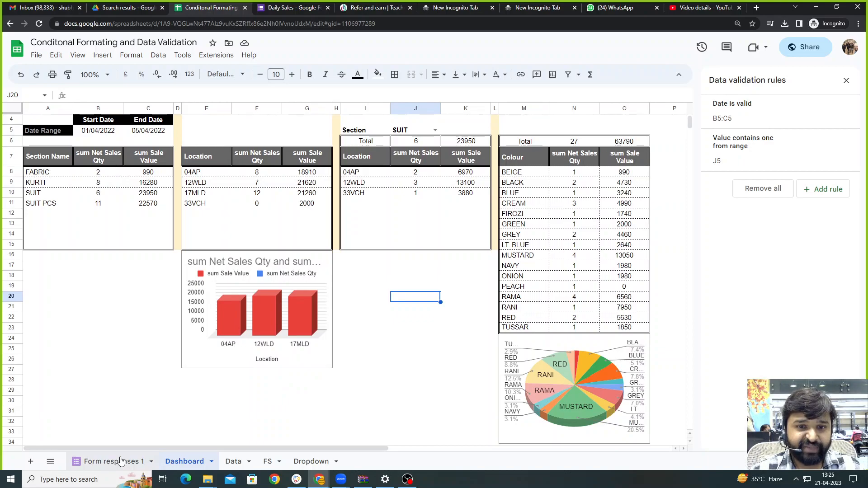
pyautogui.click(194, 205)
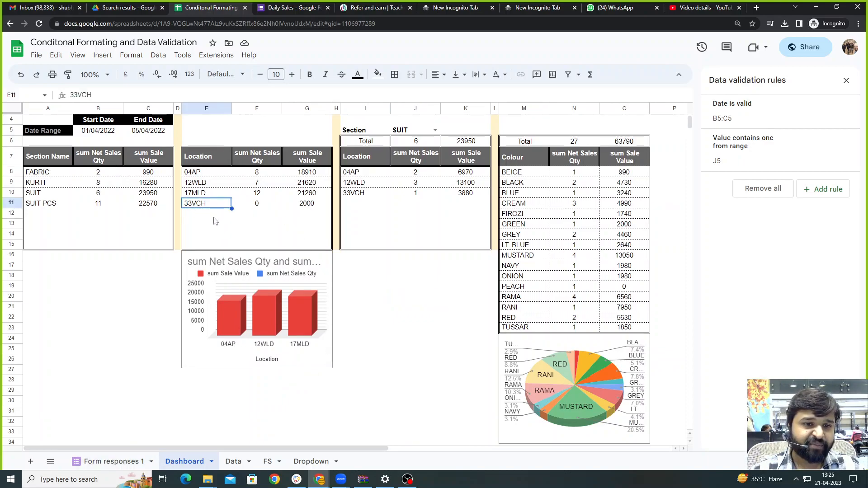
# Open the live Daily Sales form linked to the spreadsheet.
pyautogui.click(182, 55)
pyautogui.moveTo(205, 89)
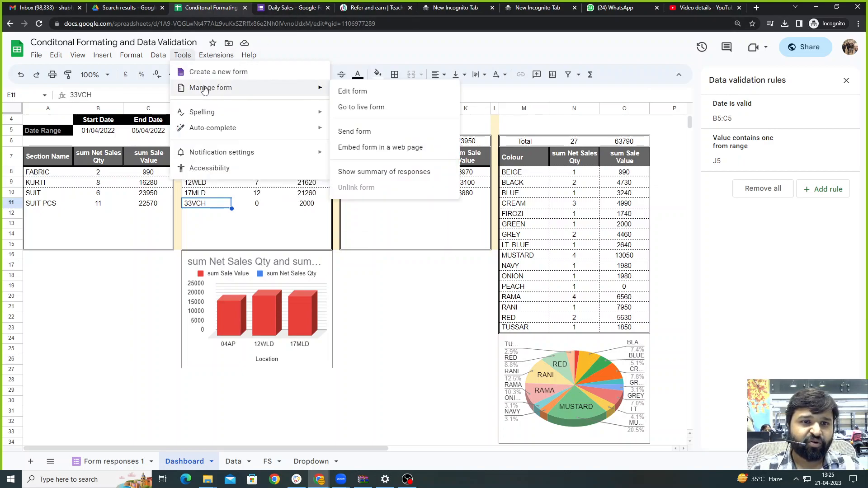
pyautogui.click(400, 111)
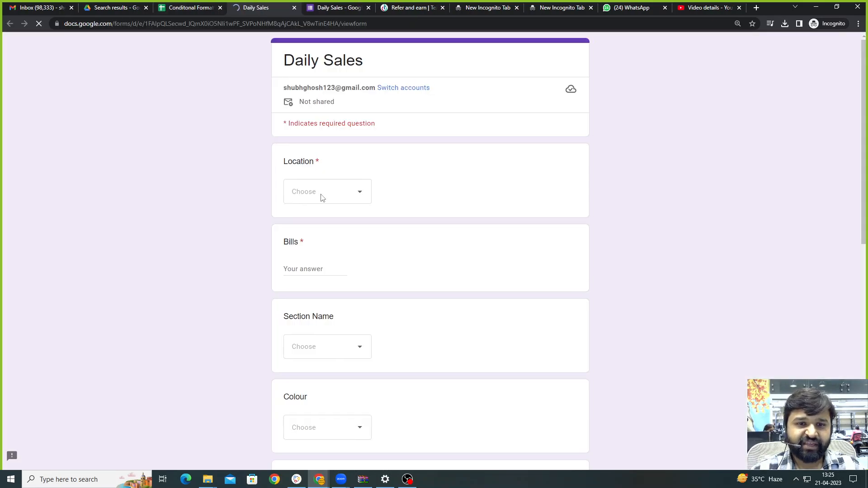
# Set the form's Location to 09FUN and fill in the bill number under Bills.
pyautogui.click(362, 197)
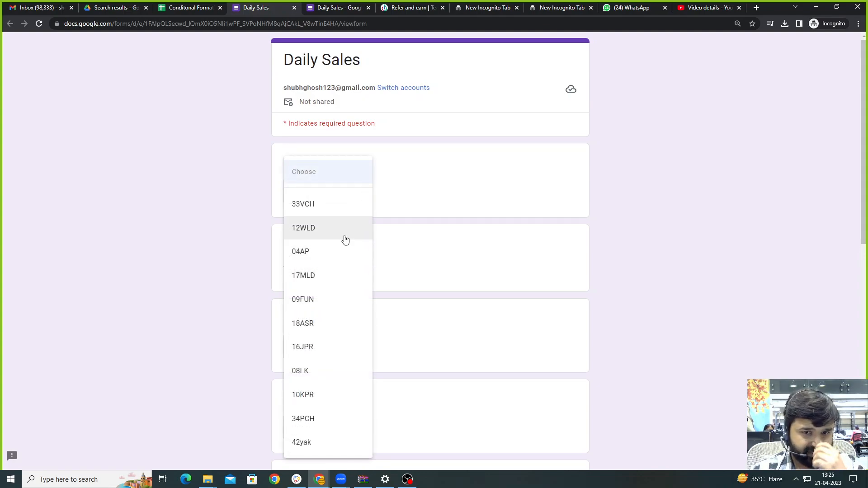
pyautogui.scroll(-2, 334, 276)
pyautogui.click(320, 306)
pyautogui.click(319, 176)
pyautogui.write('00007')
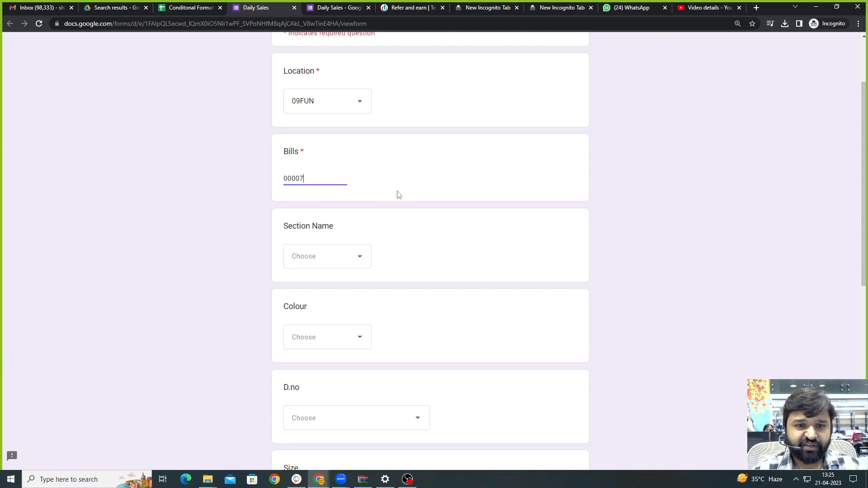
# Set the form's Section Name to SAREE and its Colour to RANI.
pyautogui.click(329, 264)
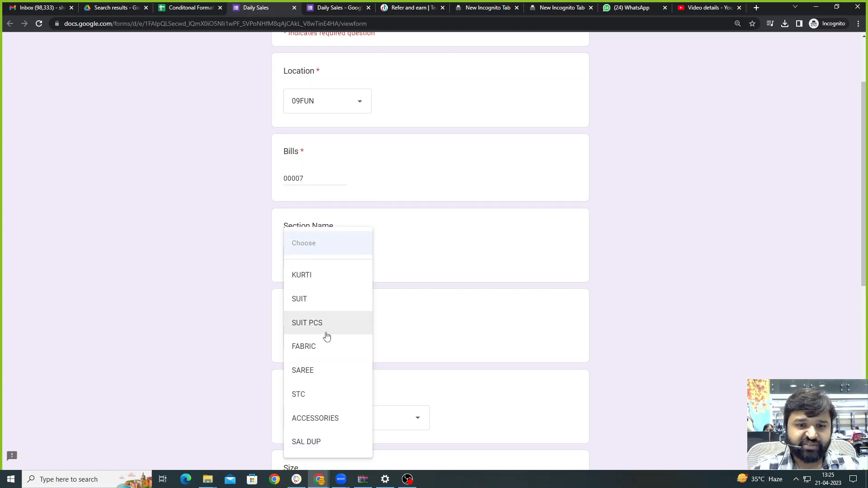
pyautogui.click(342, 369)
pyautogui.scroll(-1, 329, 290)
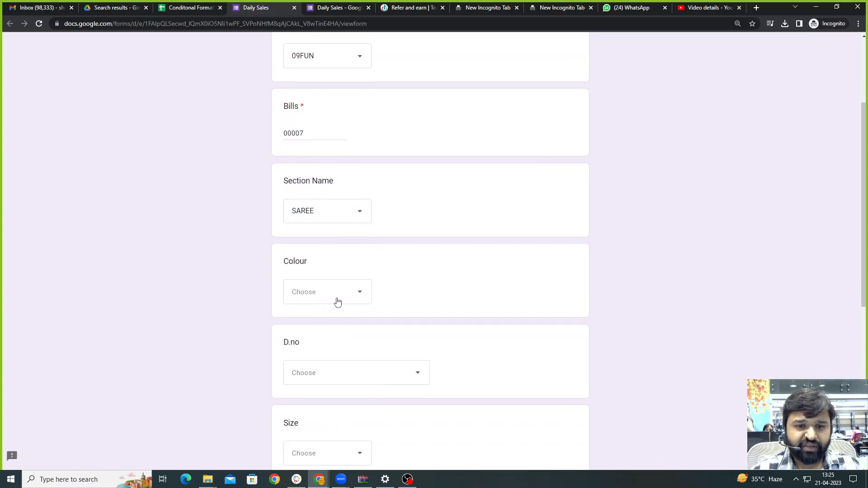
pyautogui.click(335, 291)
pyautogui.click(334, 284)
# Choose F-6042-FD as the D.no in the Daily Sales form.
pyautogui.scroll(-2, 385, 371)
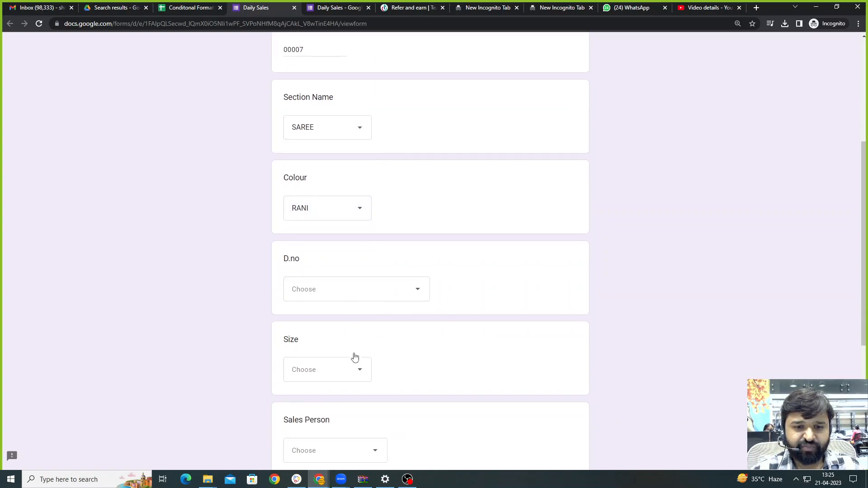
pyautogui.click(367, 289)
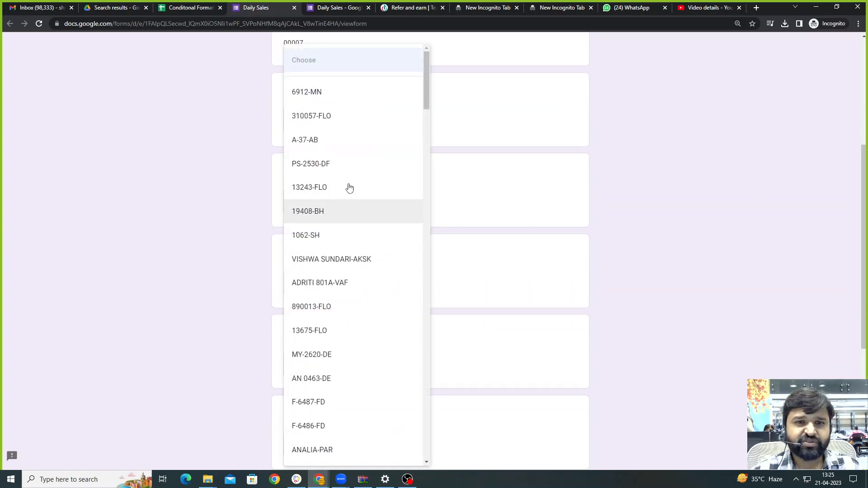
pyautogui.scroll(-4, 346, 407)
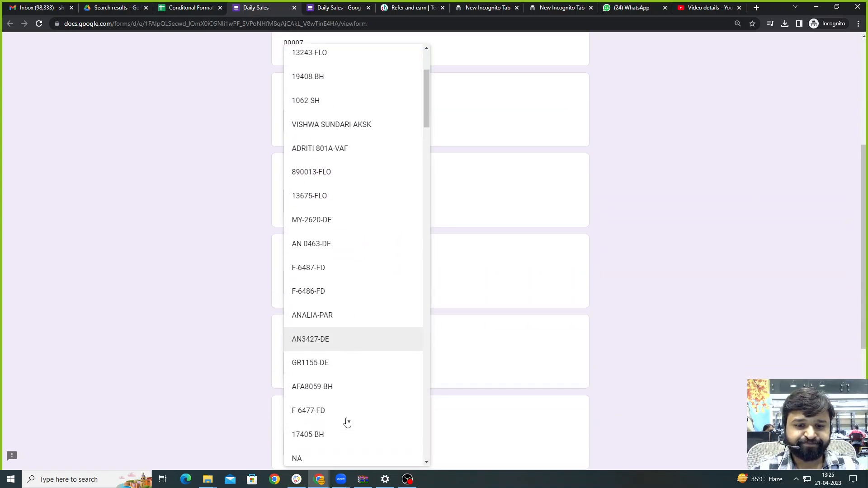
pyautogui.scroll(-3, 347, 360)
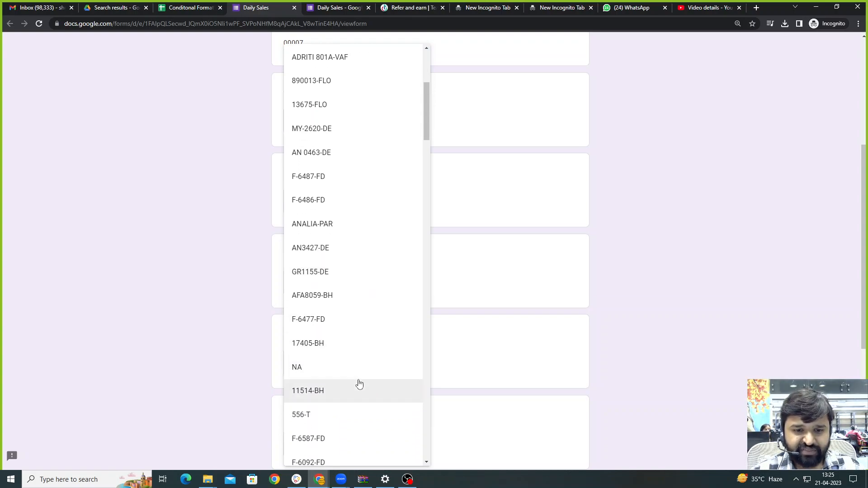
pyautogui.scroll(-1, 356, 410)
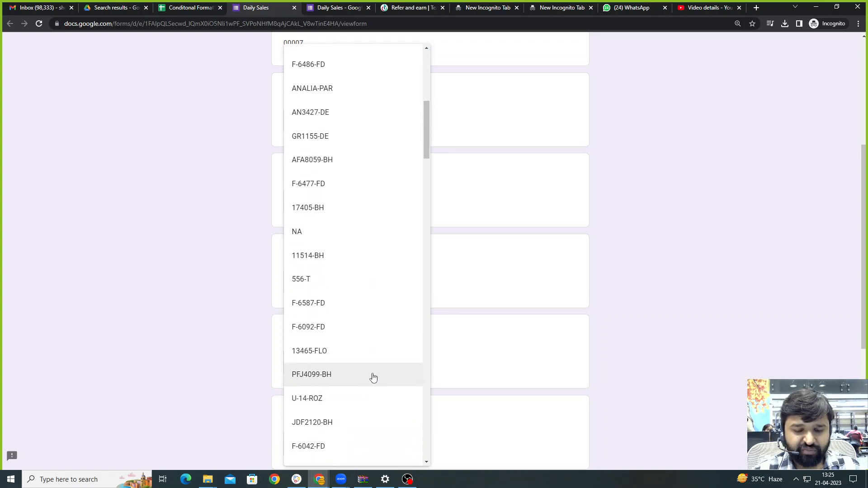
pyautogui.scroll(-1, 370, 380)
pyautogui.click(344, 407)
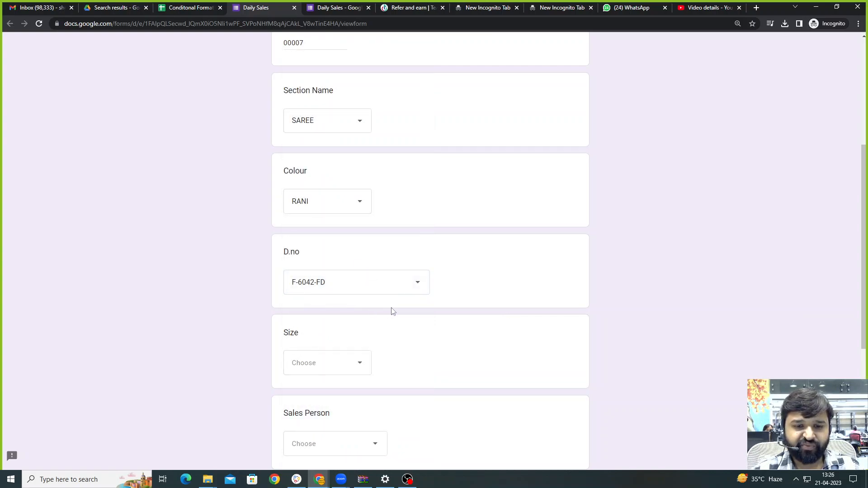
# Set the form's Size to NA and choose the salesperson under Sales Person.
pyautogui.click(339, 367)
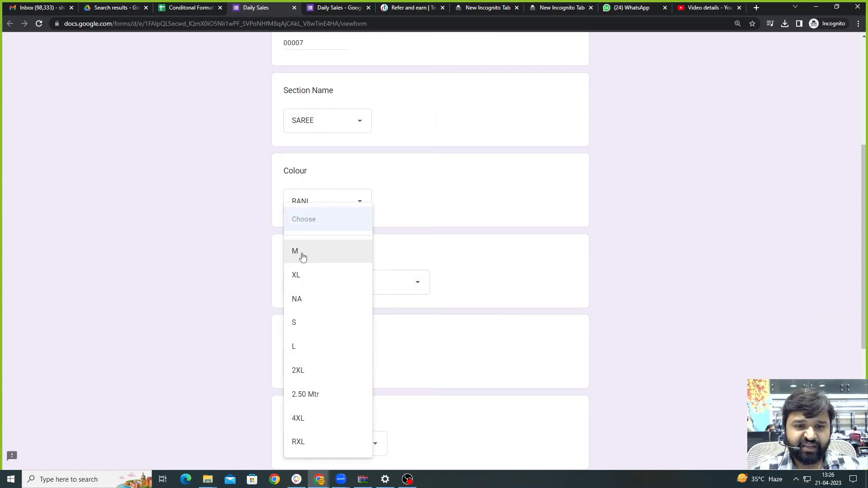
pyautogui.click(312, 299)
pyautogui.scroll(-2, 440, 388)
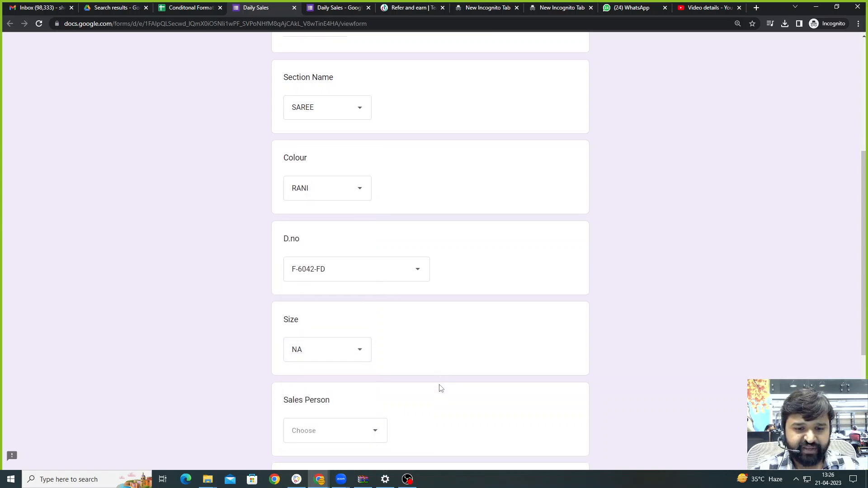
pyautogui.click(348, 355)
pyautogui.click(319, 236)
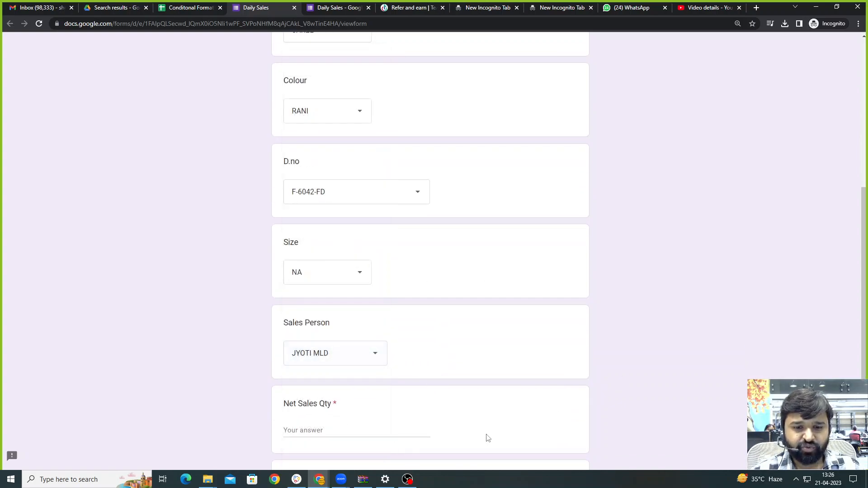
# Enter 2 as the Net Sales Qty and 20000 as the Sale Value, and submit the Daily Sales form.
pyautogui.scroll(-2, 365, 333)
pyautogui.click(348, 339)
pyautogui.write('2')
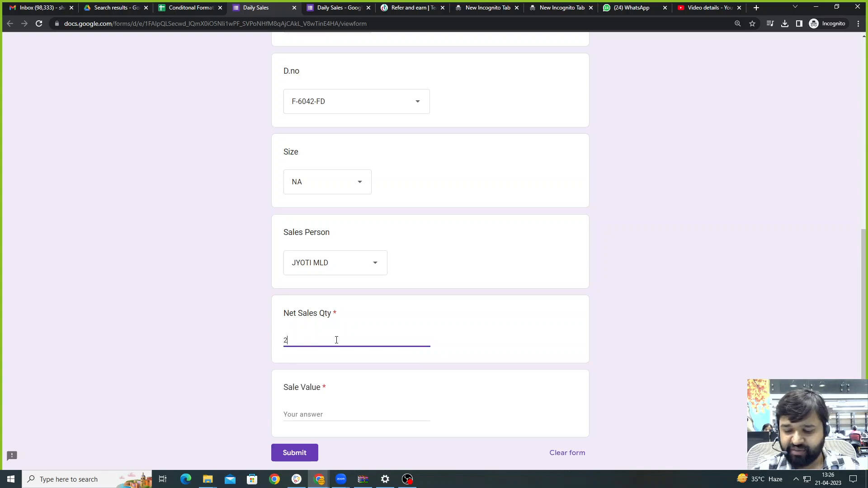
pyautogui.click(373, 415)
pyautogui.write('20000')
pyautogui.click(295, 455)
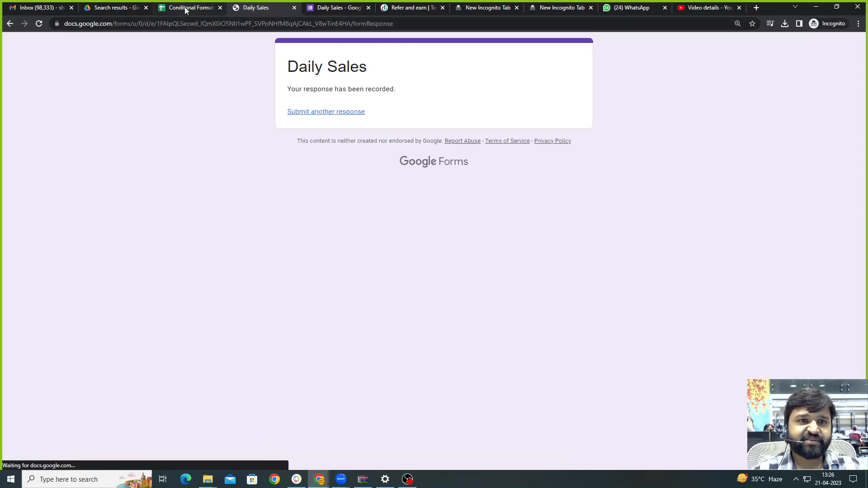
# Return to the spreadsheet's Dashboard and set the End Date in C5 to 21/04/2023.
pyautogui.click(186, 7)
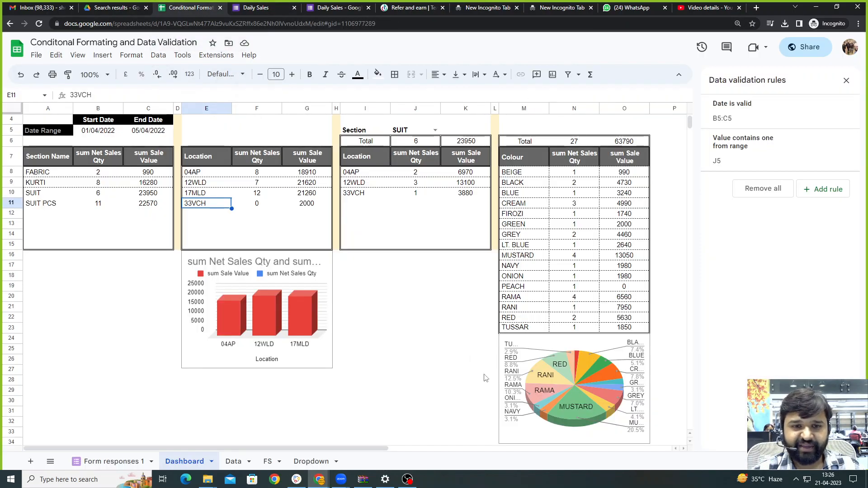
pyautogui.doubleClick(150, 132)
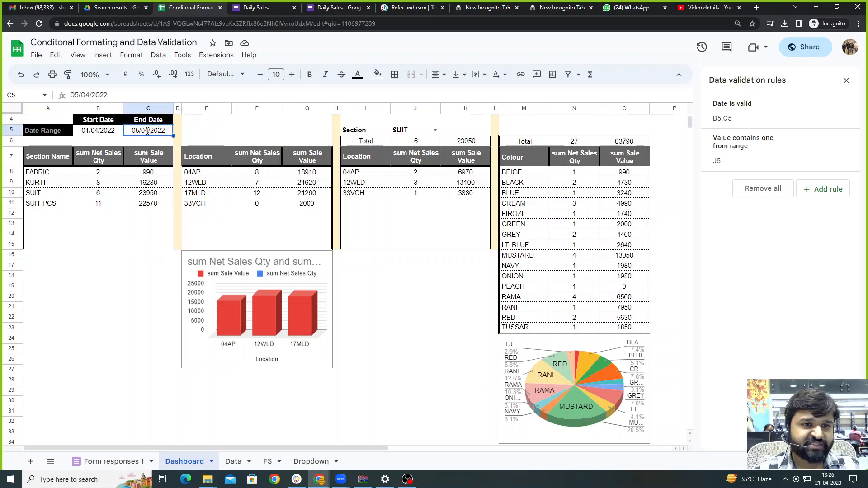
pyautogui.click(185, 146)
pyautogui.click(184, 146)
pyautogui.click(185, 146)
pyautogui.click(185, 146)
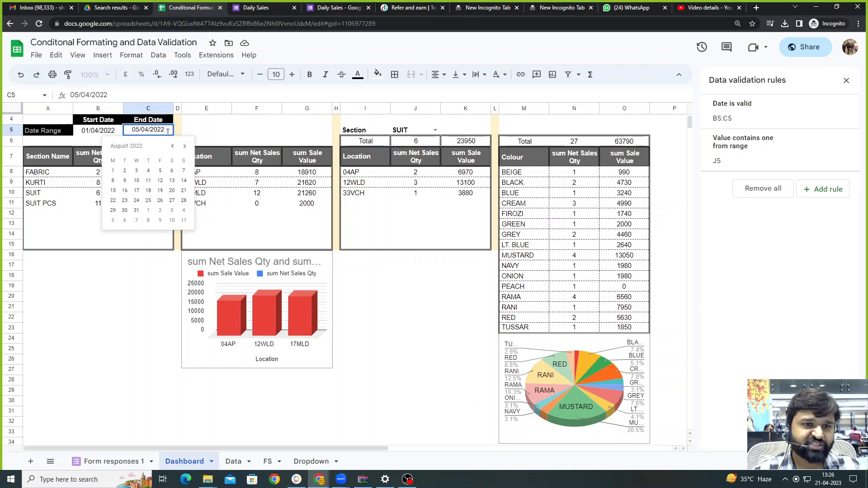
pyautogui.press('BackSpace')
pyautogui.write('3')
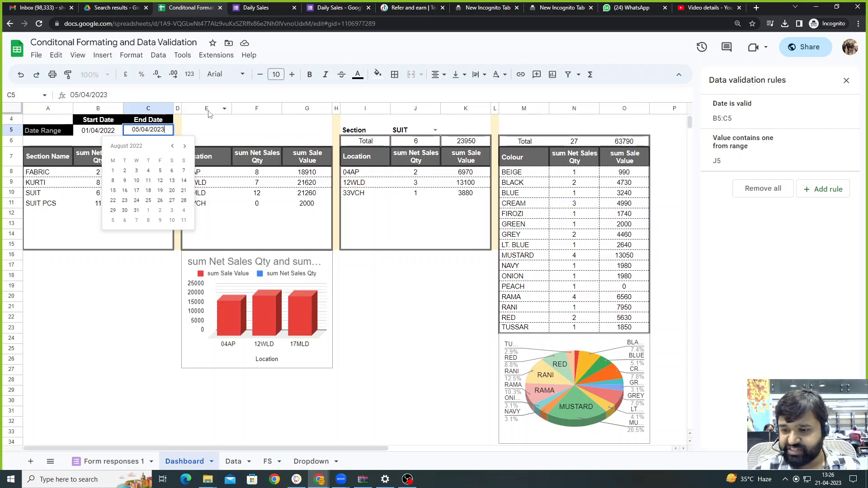
pyautogui.press('BackSpace')
pyautogui.press('Delete')
pyautogui.write('21')
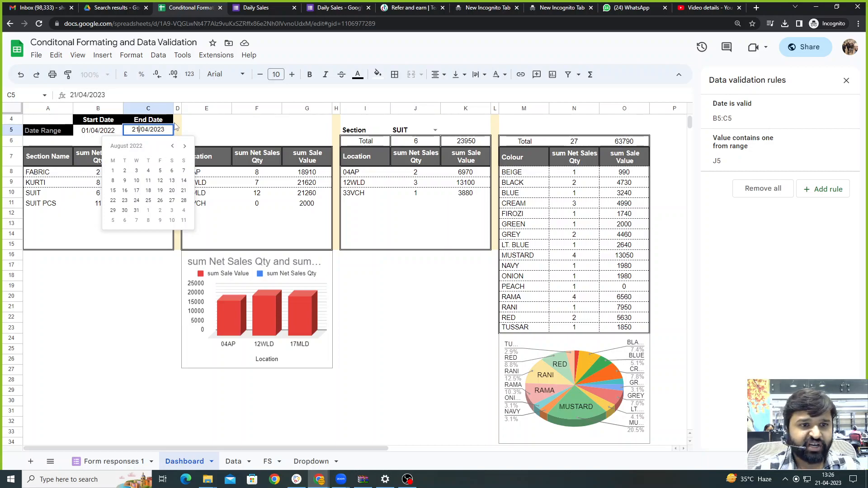
pyautogui.press('Return')
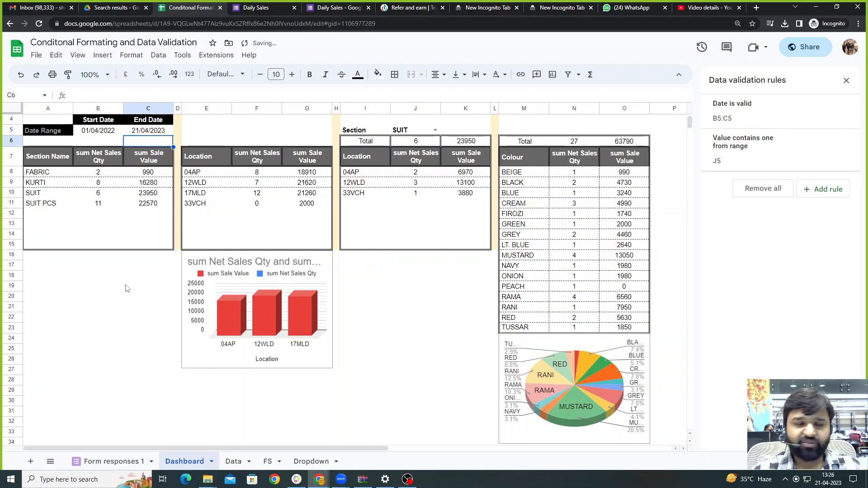
pyautogui.click(112, 308)
pyautogui.click(137, 288)
pyautogui.click(77, 216)
# Set the dashboard's End Date to 22/04/2023.
pyautogui.doubleClick(170, 129)
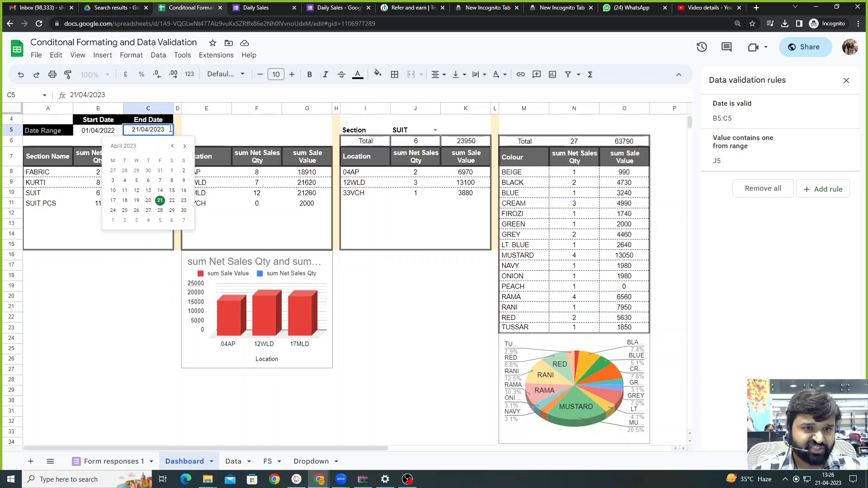
pyautogui.press('BackSpace')
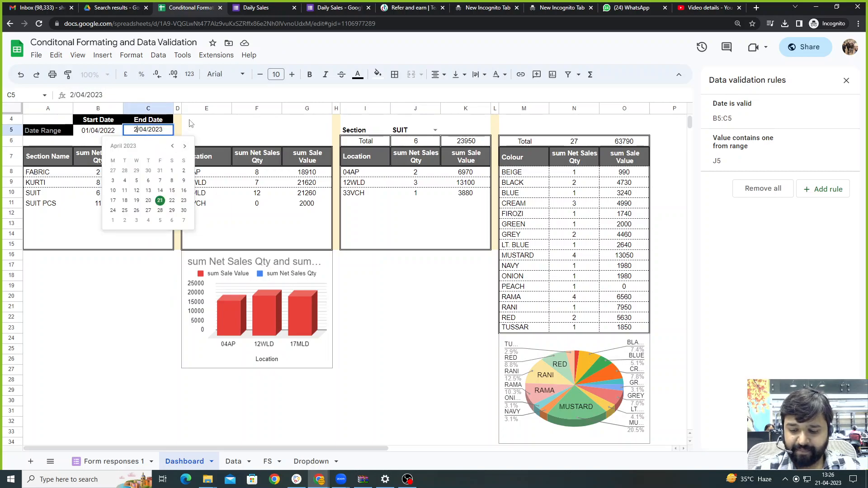
pyautogui.write('2')
pyautogui.press('Return')
pyautogui.moveTo(98, 370); pyautogui.dragTo(98, 359)
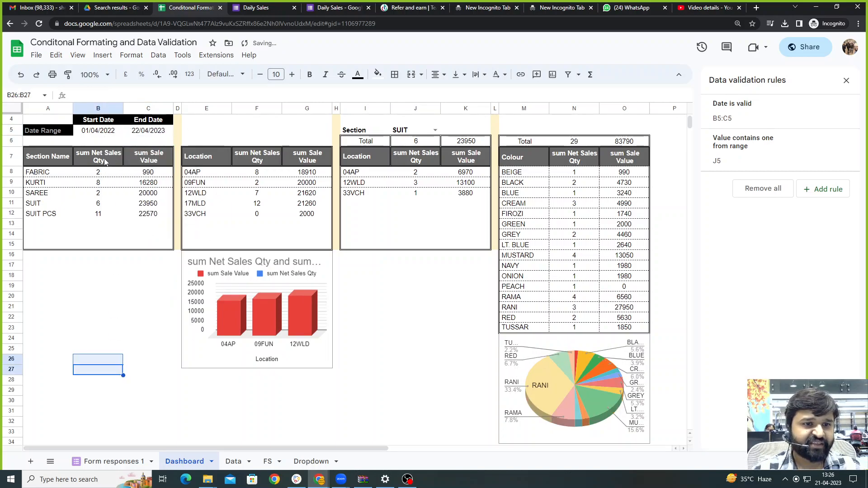
# Check the SAREE row and date range on the dashboard against the entries in the Form responses 1 sheet.
pyautogui.click(50, 194)
pyautogui.moveTo(102, 196); pyautogui.dragTo(108, 196)
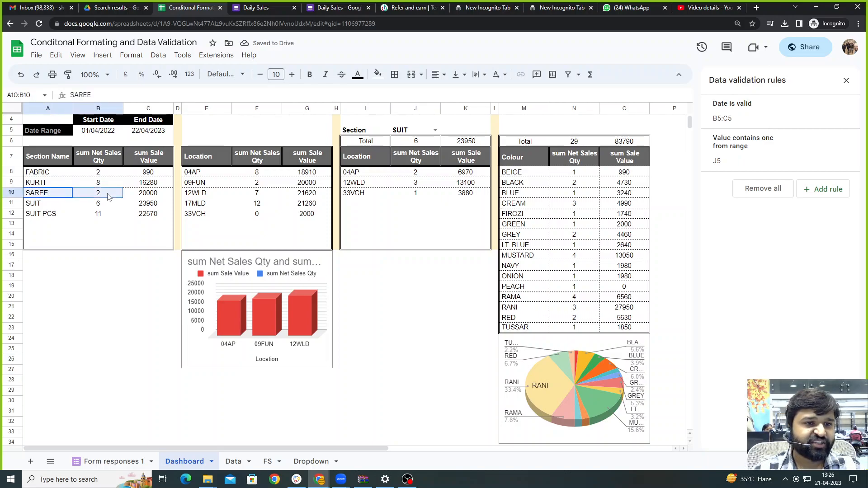
pyautogui.click(118, 297)
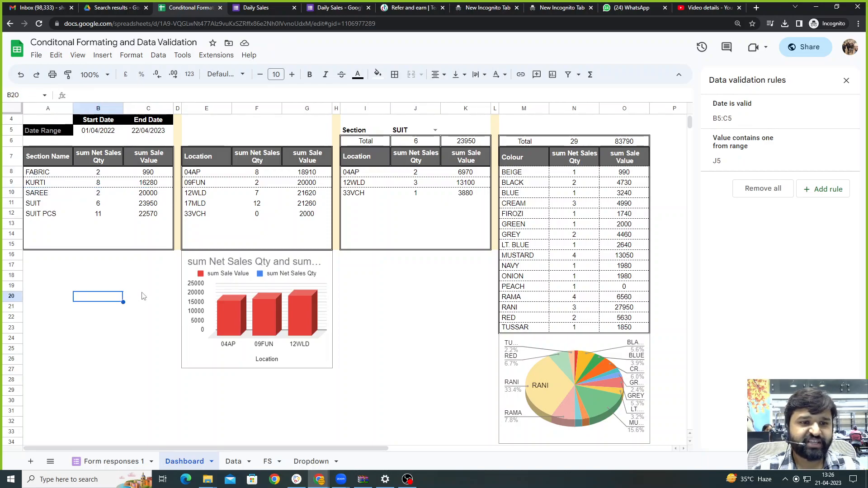
pyautogui.moveTo(109, 134); pyautogui.dragTo(170, 132)
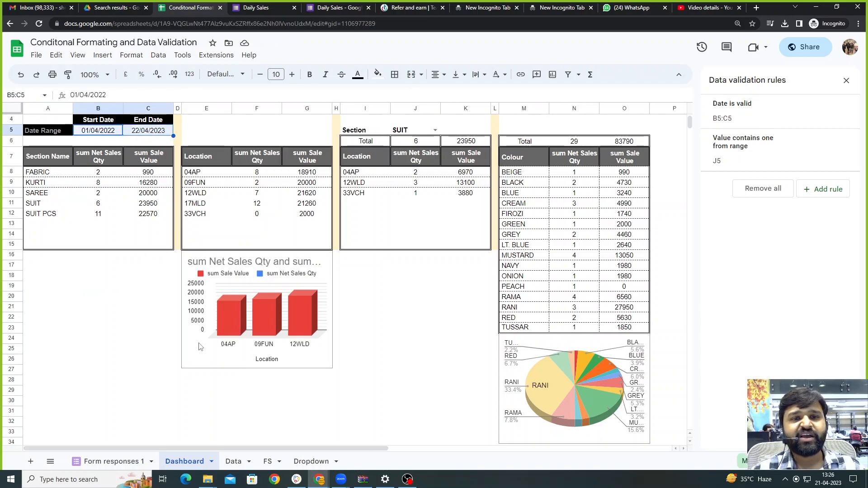
pyautogui.click(113, 462)
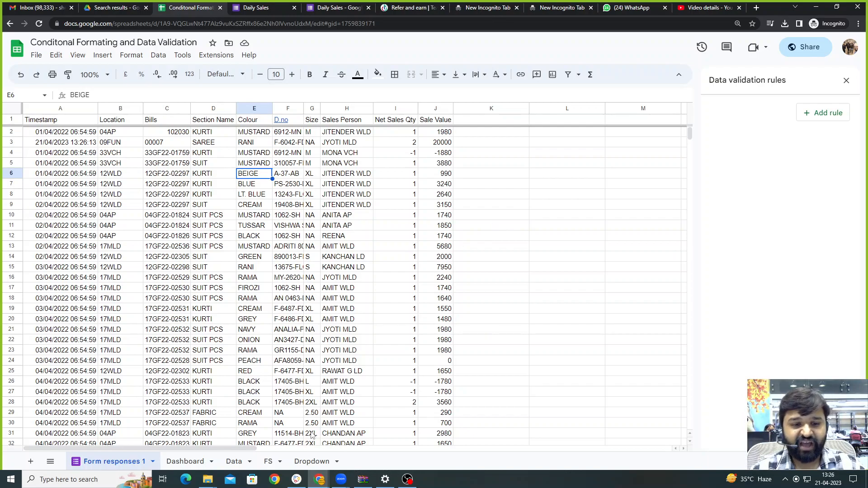
pyautogui.click(185, 461)
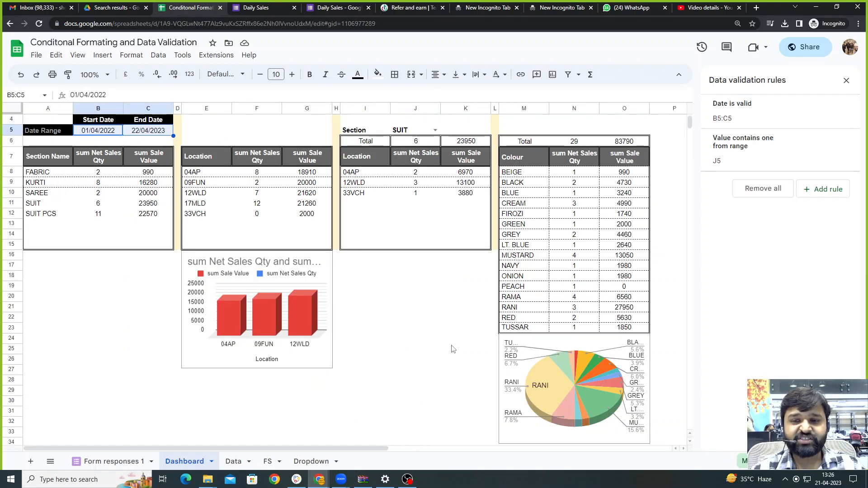
# Examine the dashboard's Section Name, Location and Colour summary tables and their QUERY formulas.
pyautogui.click(419, 338)
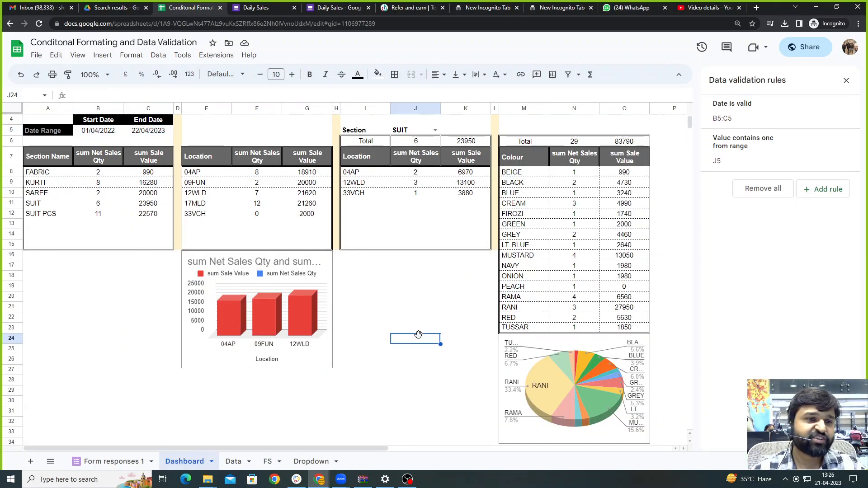
pyautogui.moveTo(53, 163); pyautogui.dragTo(140, 228)
pyautogui.moveTo(199, 164); pyautogui.dragTo(308, 227)
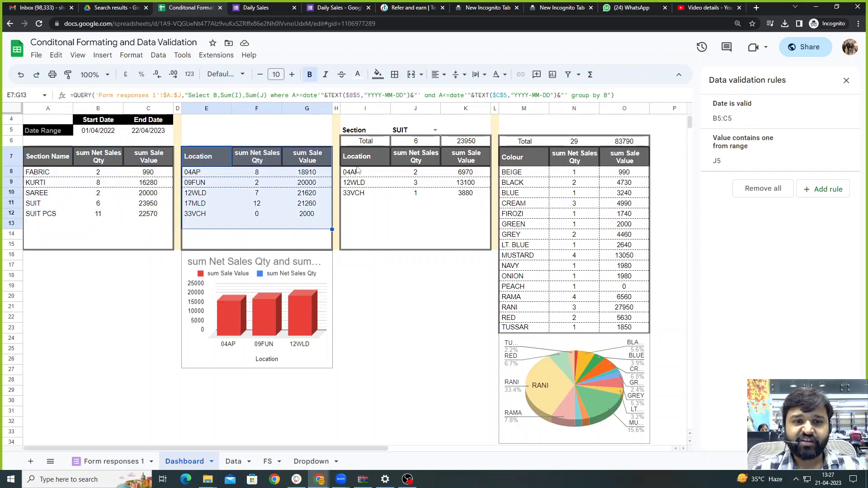
pyautogui.click(368, 161)
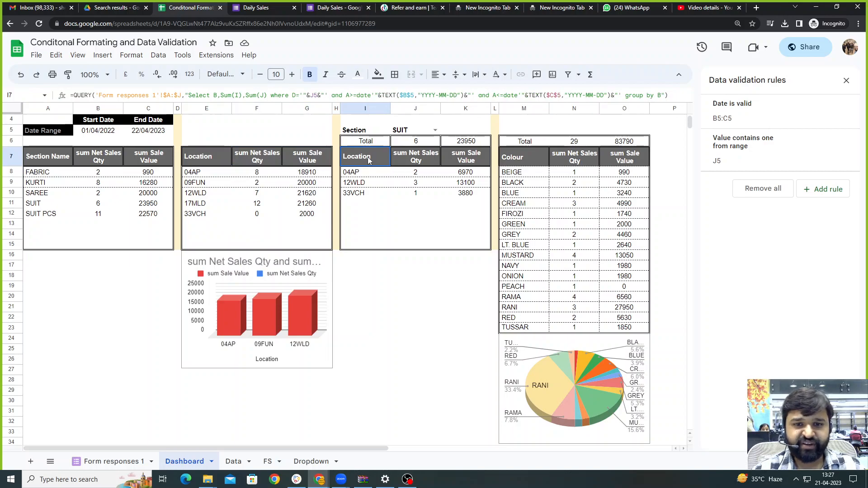
pyautogui.moveTo(368, 160); pyautogui.dragTo(439, 200)
pyautogui.moveTo(529, 163); pyautogui.dragTo(619, 334)
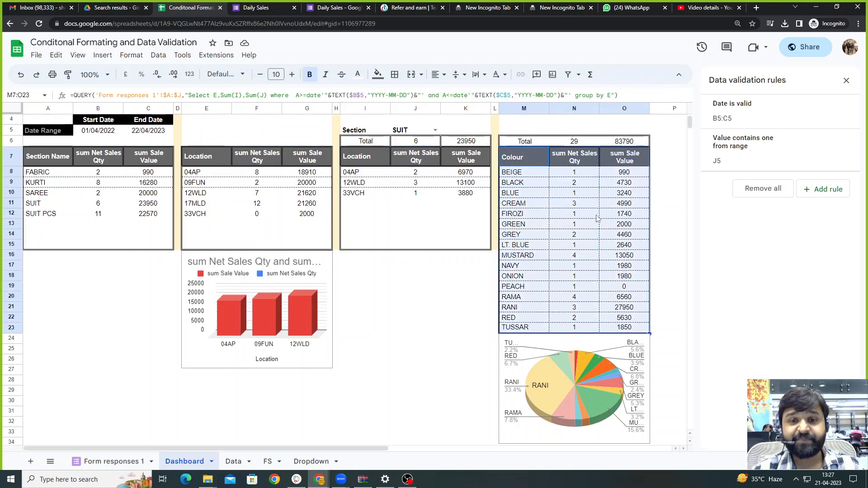
pyautogui.click(547, 224)
# Extend the Colour table's QUERY formula in M7 with "order by Sum(I)Desc" to sort it by net sales quantity.
pyautogui.click(523, 160)
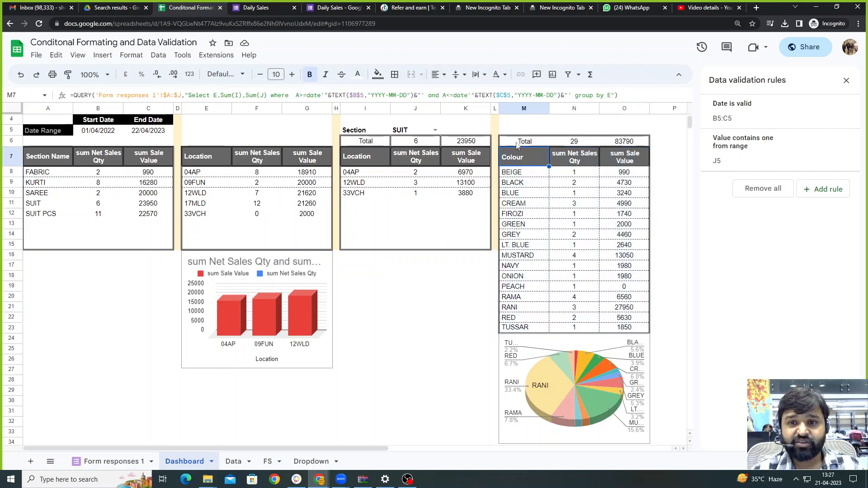
pyautogui.press('F2')
pyautogui.press('Left')
pyautogui.press('Left')
pyautogui.write('order by ')
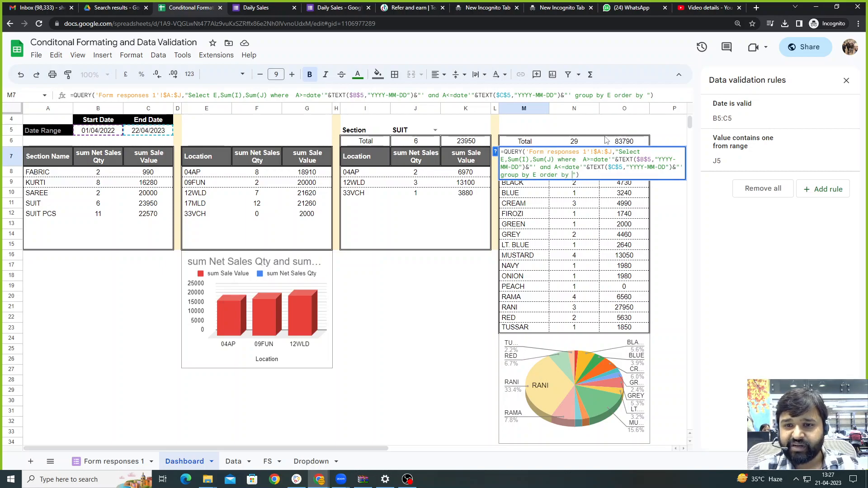
pyautogui.write('Sum(I)Desc')
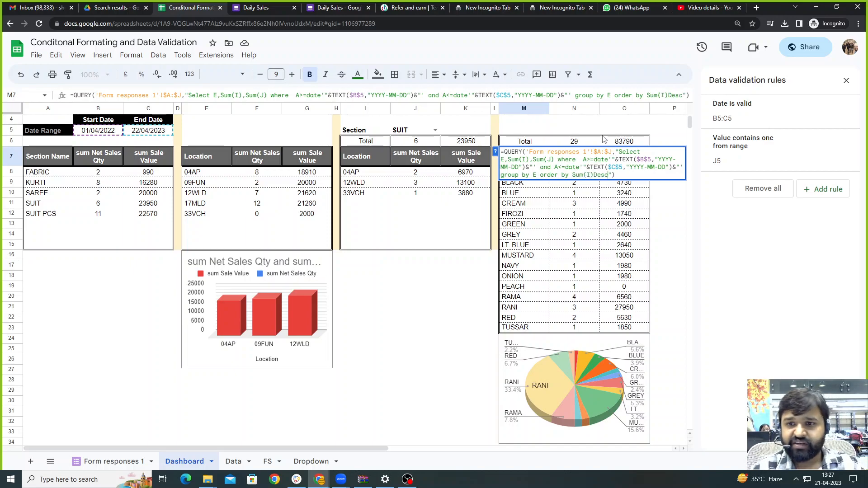
pyautogui.press('Return')
pyautogui.click(588, 225)
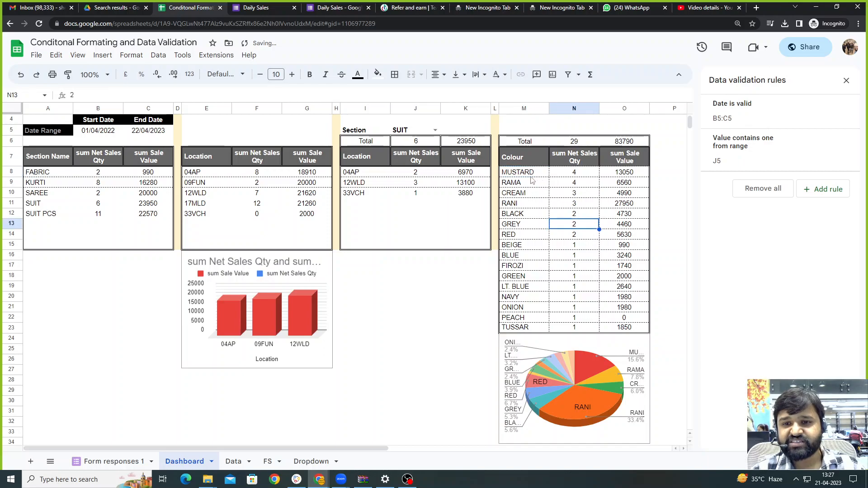
pyautogui.click(532, 176)
pyautogui.click(574, 176)
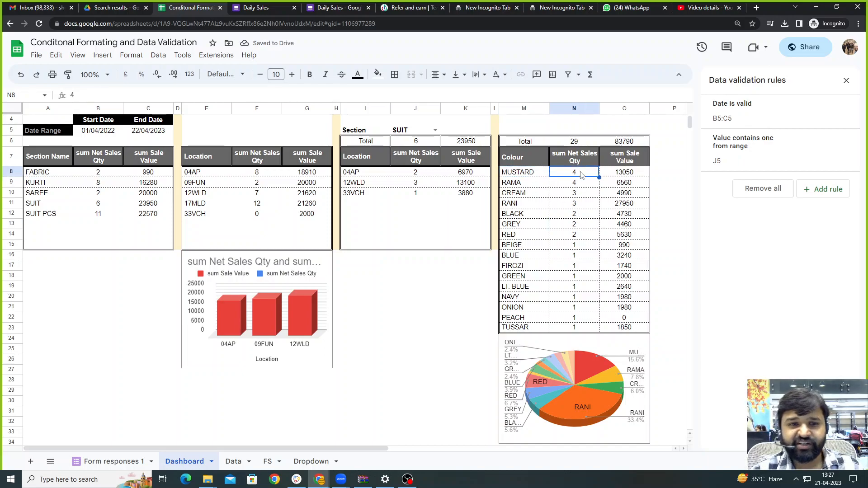
# Extend the Section Name table's QUERY formula in A7 with "order by sum(J) desc" to sort it by sale value.
pyautogui.click(41, 175)
pyautogui.click(52, 159)
pyautogui.doubleClick(57, 158)
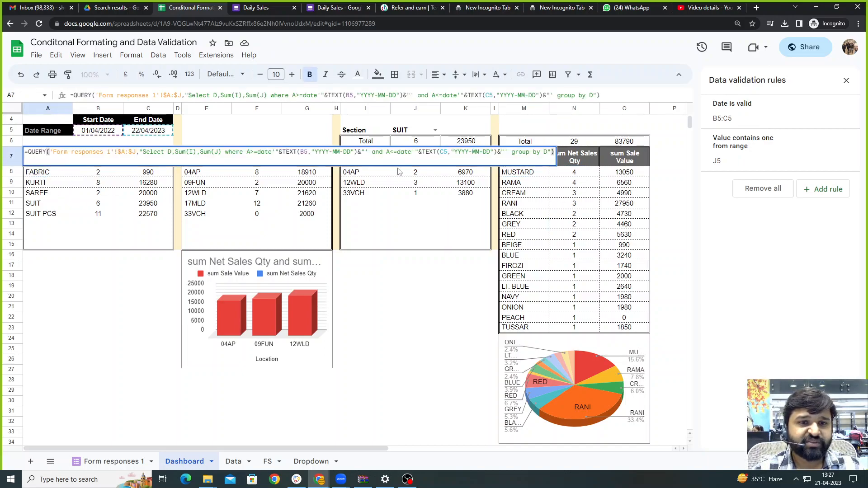
pyautogui.click(549, 153)
pyautogui.write('order by ')
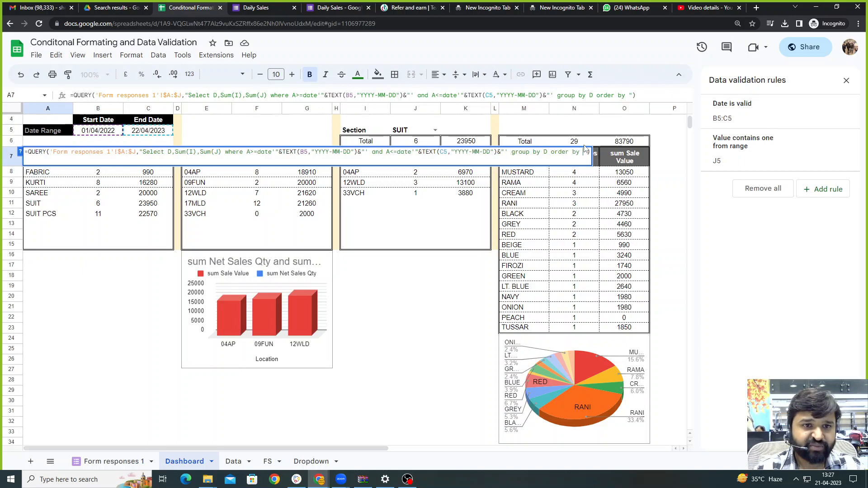
pyautogui.write('sum(J')
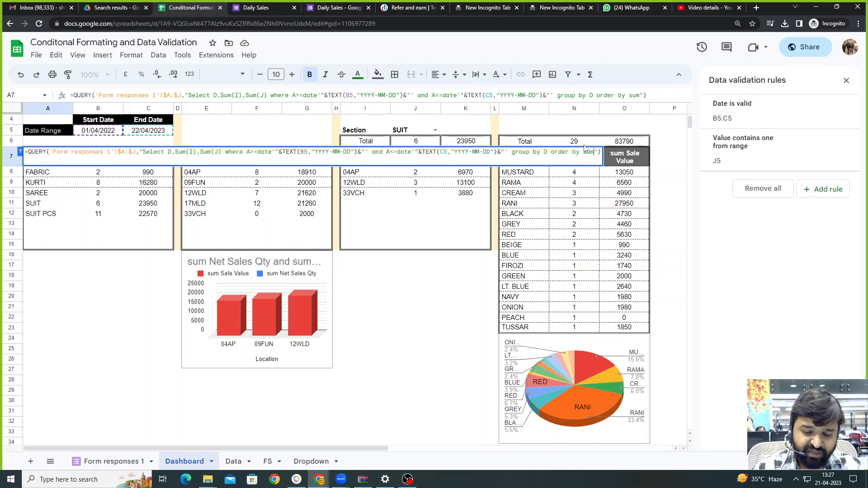
pyautogui.write(') desc')
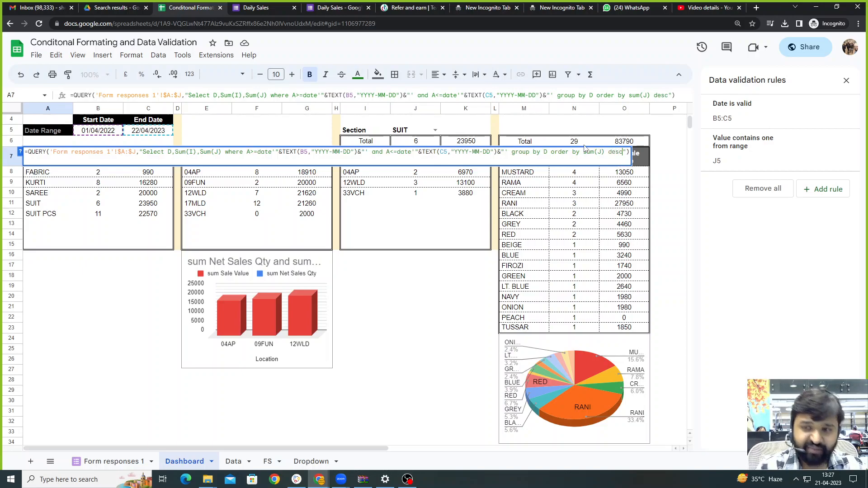
pyautogui.press('Return')
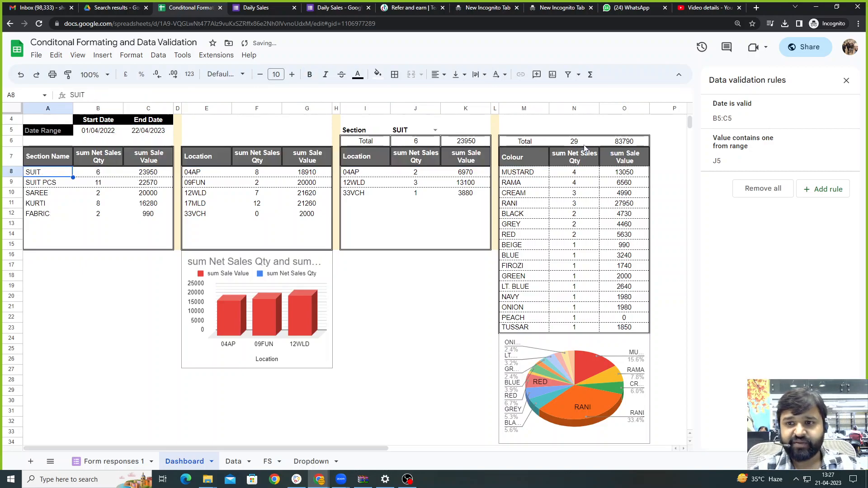
# Review the Section Name table's sale values, the Form responses 1 sheet and the Daily Sales form page, and return to the Dashboard.
pyautogui.click(91, 257)
pyautogui.click(146, 175)
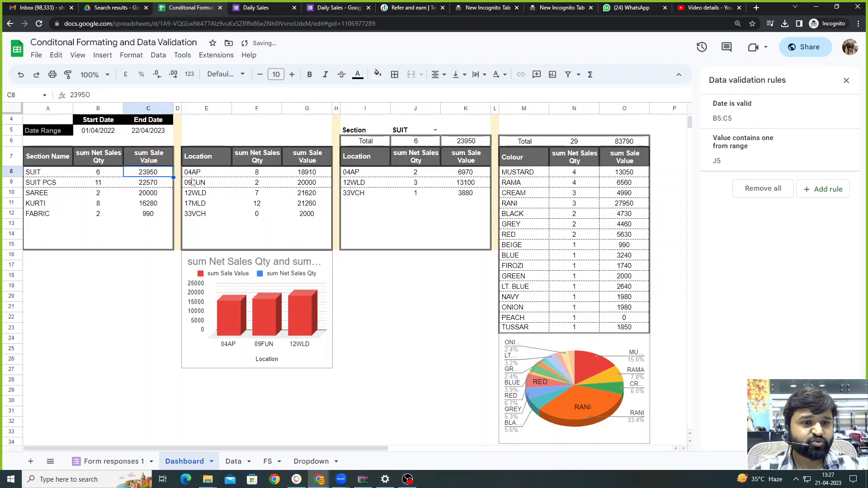
pyautogui.click(429, 381)
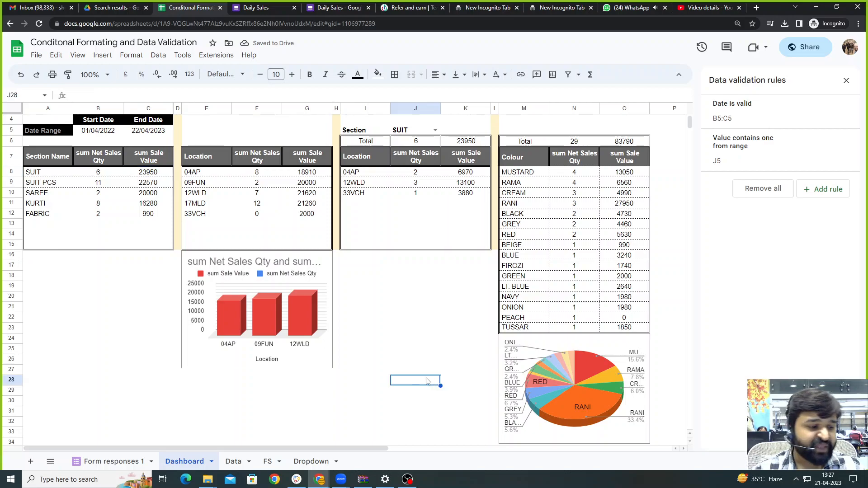
pyautogui.click(155, 176)
pyautogui.click(397, 313)
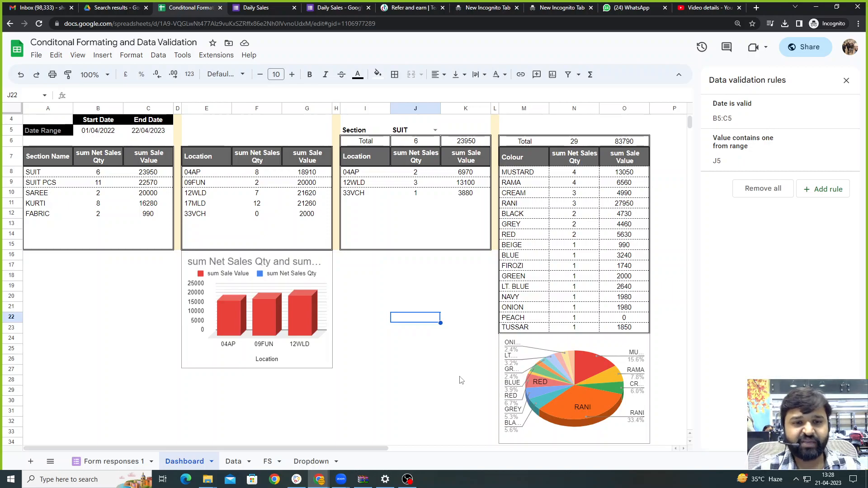
pyautogui.click(110, 462)
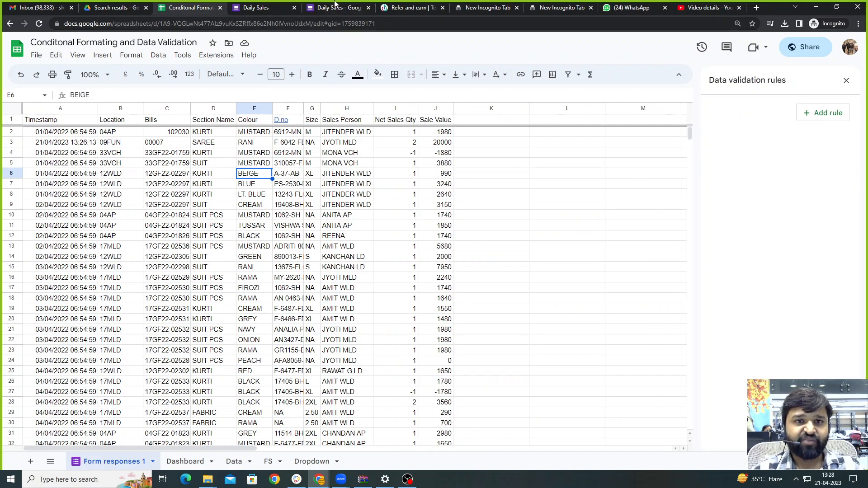
pyautogui.click(262, 7)
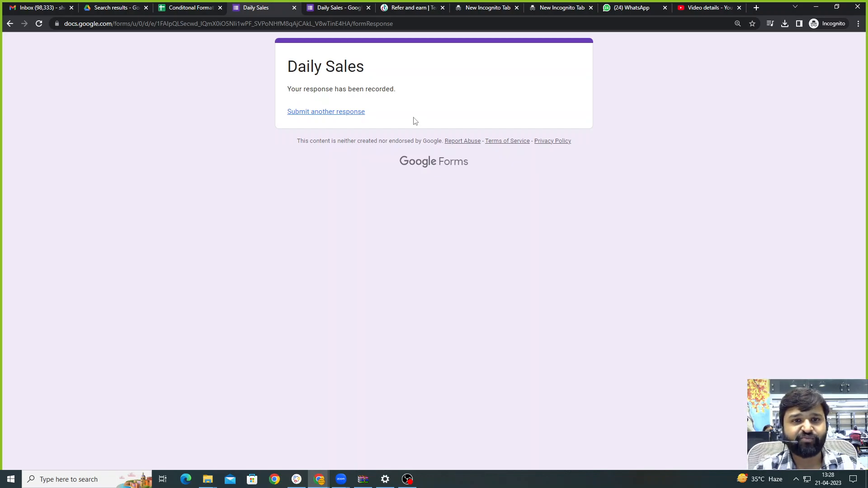
pyautogui.click(184, 7)
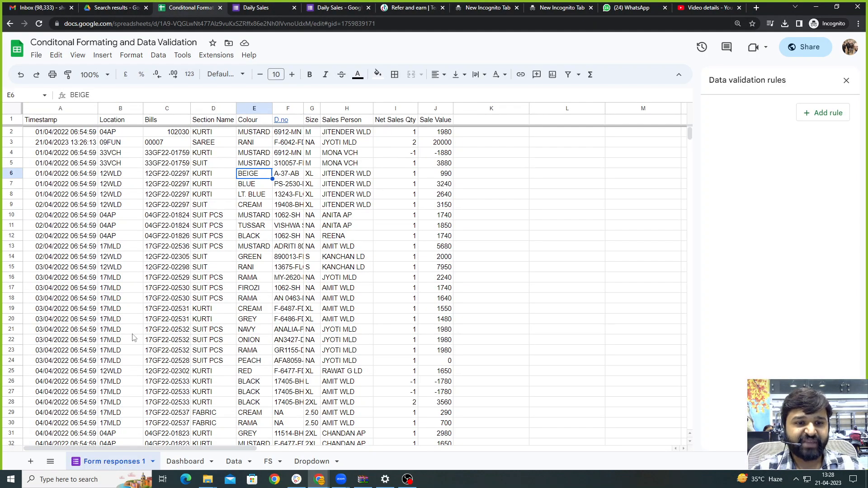
pyautogui.click(195, 463)
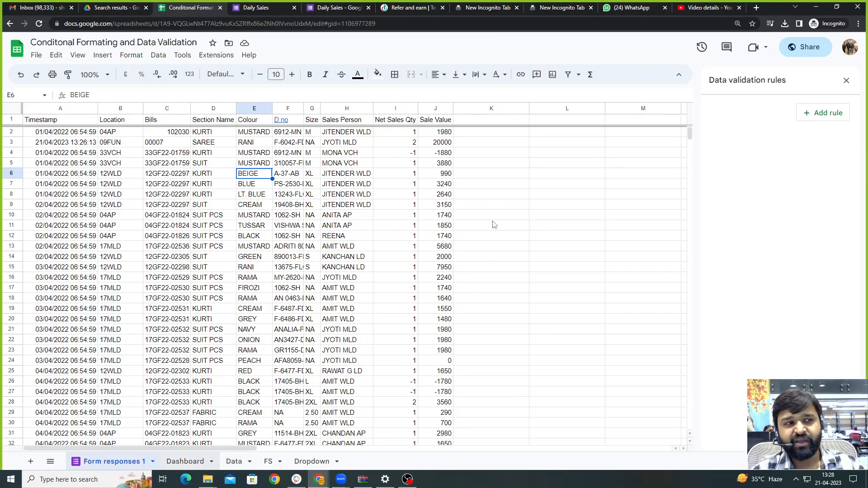